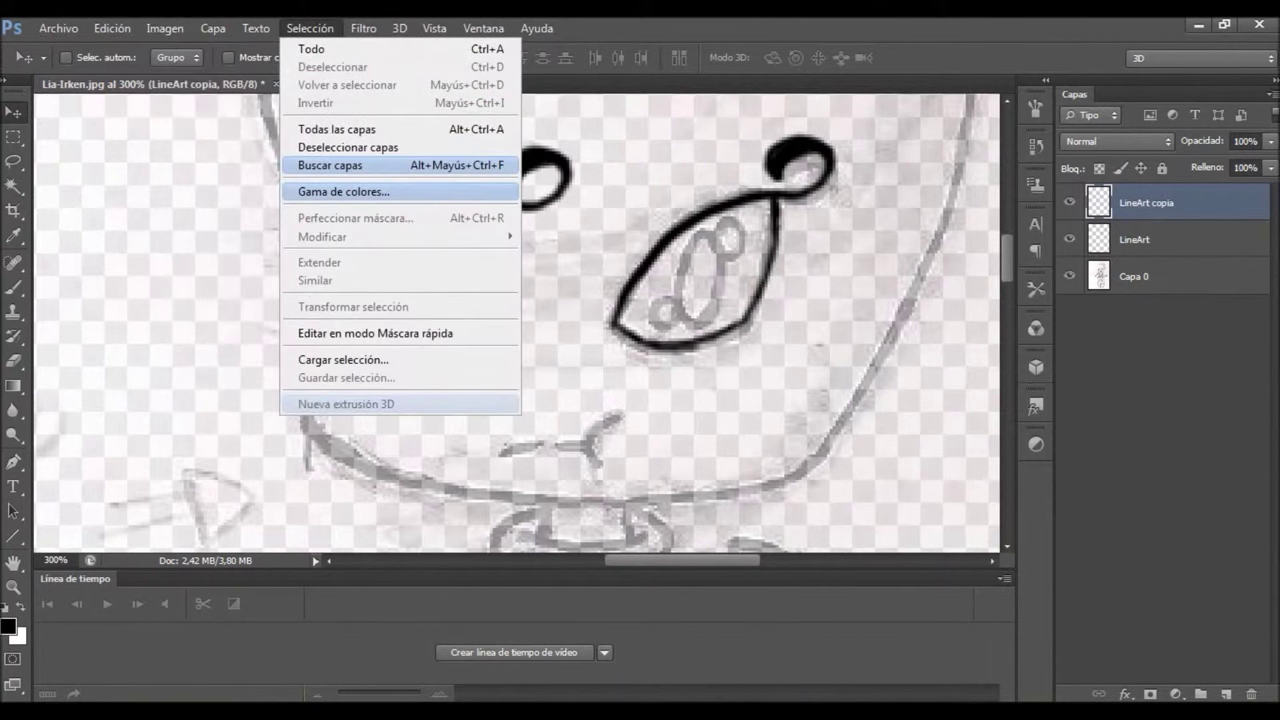
# Mirror the copied eye line art horizontally and place it over the sketch's other eye
pyautogui.hotkey('ctrl', 't')
pyautogui.moveTo(574, 253); pyautogui.dragTo(345, 253)
pyautogui.moveTo(218, 250); pyautogui.dragTo(405, 242)
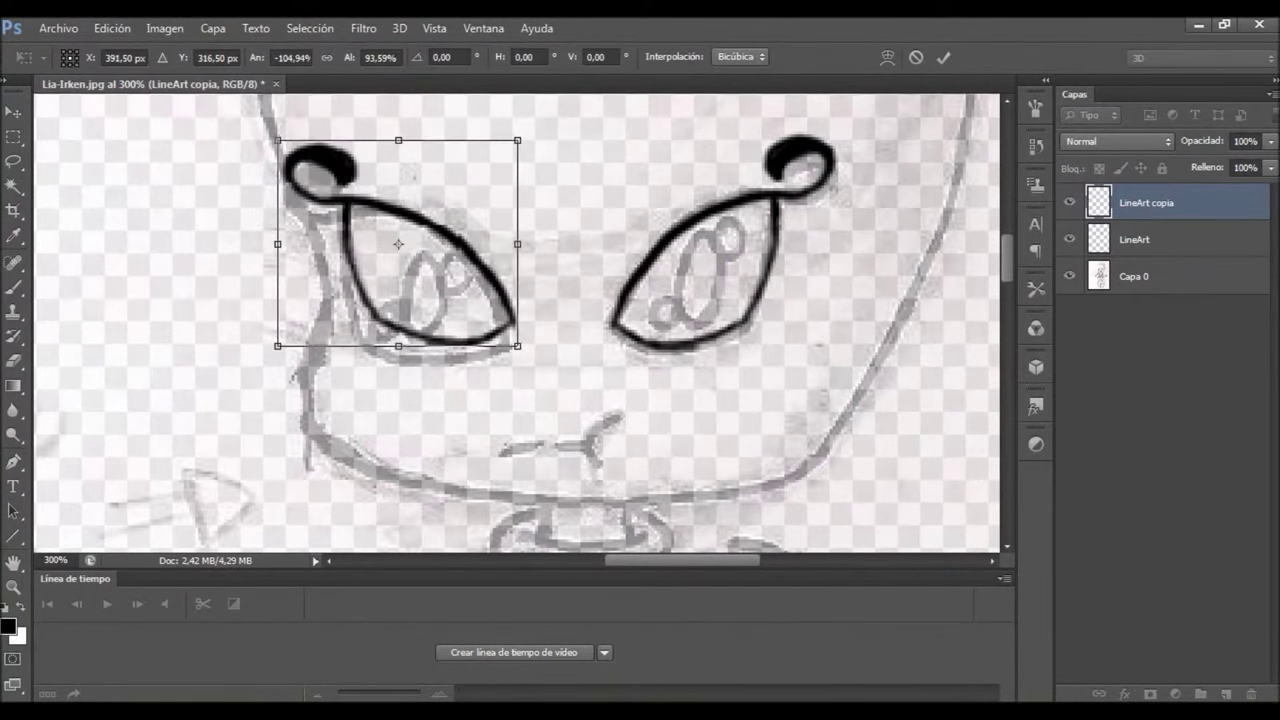
pyautogui.press('Return')
# Create a new layer above the copied eye line art and switch to the Brush tool
pyautogui.hotkey('ctrl', 'shift', 'alt', 'n')
pyautogui.press('b')
pyautogui.press('Return')
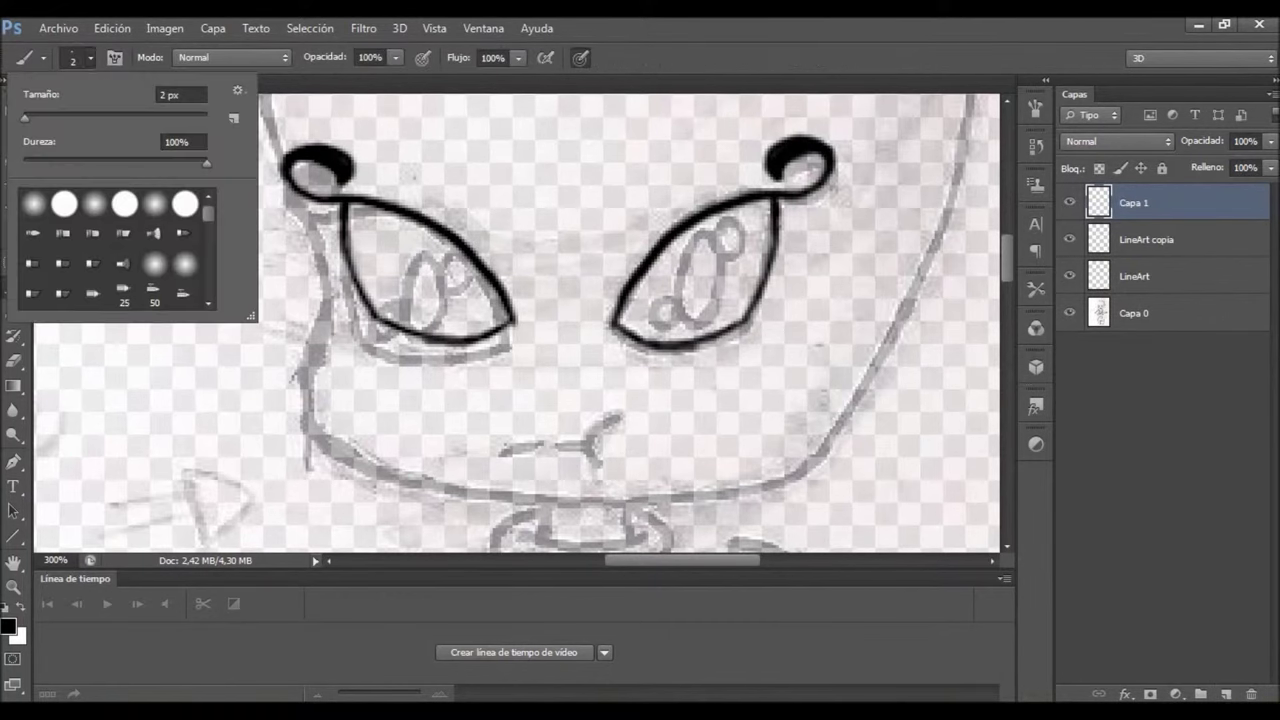
pyautogui.press('Return')
pyautogui.scroll(-1, 520, 320)
pyautogui.moveTo(787, 447)
pyautogui.mouseDown()
pyautogui.moveTo(865, 365)
pyautogui.moveTo(912, 268)
pyautogui.mouseUp()
pyautogui.moveTo(312, 308); pyautogui.dragTo(322, 418)
pyautogui.hotkey('ctrl', 'alt', 'z')
pyautogui.moveTo(300, 271)
pyautogui.mouseDown()
pyautogui.moveTo(320, 371)
pyautogui.moveTo(314, 337)
pyautogui.mouseUp()
pyautogui.hotkey('ctrl', 'alt', 'z')
pyautogui.hotkey('ctrl', 'alt', 'z')
pyautogui.moveTo(306, 188)
pyautogui.mouseDown()
pyautogui.moveTo(300, 320)
pyautogui.moveTo(352, 438)
pyautogui.mouseUp()
pyautogui.hotkey('ctrl', 'alt', 'z')
pyautogui.press('Return')
pyautogui.write('5')
pyautogui.press('Return')
pyautogui.moveTo(302, 372)
pyautogui.mouseDown()
pyautogui.moveTo(324, 416)
pyautogui.moveTo(436, 462)
pyautogui.moveTo(544, 478)
pyautogui.moveTo(720, 470)
pyautogui.moveTo(820, 438)
pyautogui.mouseUp()
pyautogui.hotkey('ctrl', 'alt', 'z')
pyautogui.hotkey('ctrl', 'alt', 'z')
pyautogui.hotkey('ctrl', 'alt', 'z')
pyautogui.hotkey('ctrl', 'alt', 'z')
# Set the brush size to 3 px and ink the jaw, one side of the face and the top of the head
pyautogui.press('Return')
pyautogui.write('3')
pyautogui.press('Return')
pyautogui.moveTo(304, 404)
pyautogui.mouseDown()
pyautogui.moveTo(338, 438)
pyautogui.moveTo(456, 466)
pyautogui.moveTo(644, 478)
pyautogui.moveTo(810, 440)
pyautogui.mouseUp()
pyautogui.scroll(5, 517, 320)
pyautogui.moveTo(308, 432)
pyautogui.mouseDown()
pyautogui.moveTo(258, 212)
pyautogui.moveTo(300, 122)
pyautogui.moveTo(386, 268)
pyautogui.moveTo(580, 172)
pyautogui.moveTo(704, 182)
pyautogui.mouseUp()
pyautogui.scroll(7, 517, 320)
pyautogui.moveTo(767, 218); pyautogui.dragTo(786, 226)
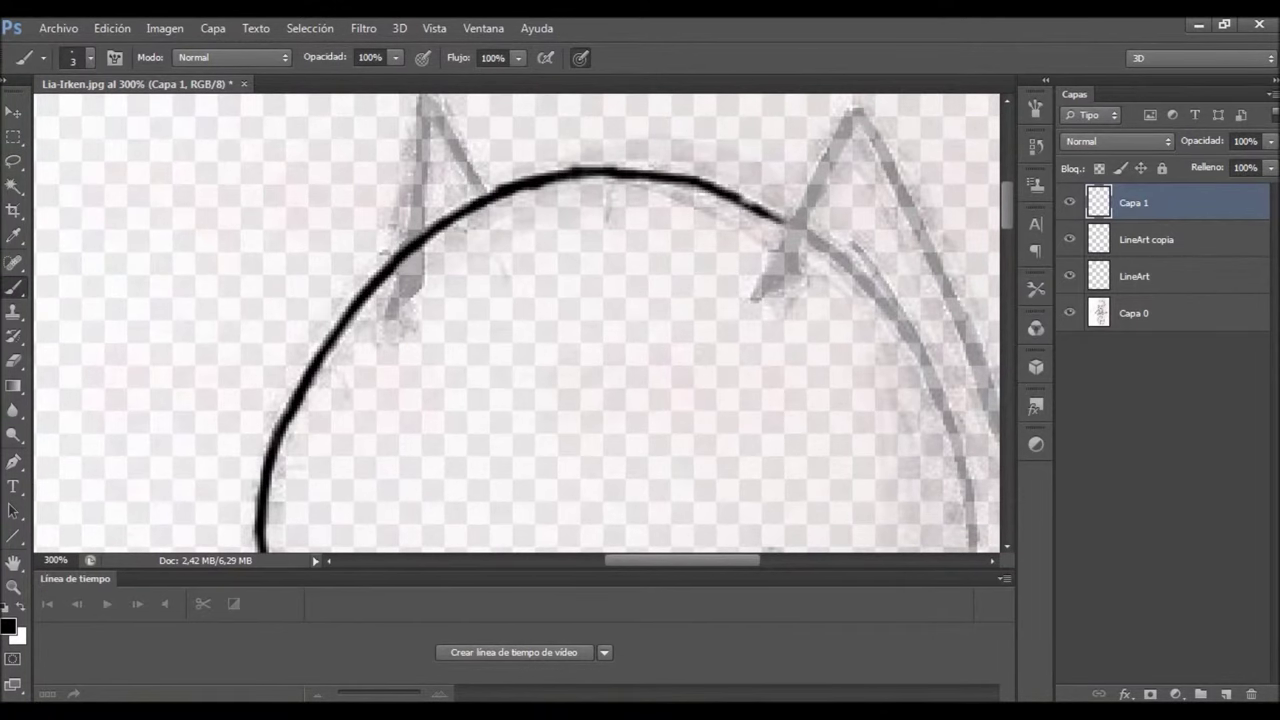
# Ink the remaining side of the head so its outline joins the jaw line
pyautogui.scroll(-5, 517, 320)
pyautogui.hscroll(4, 517, 320)
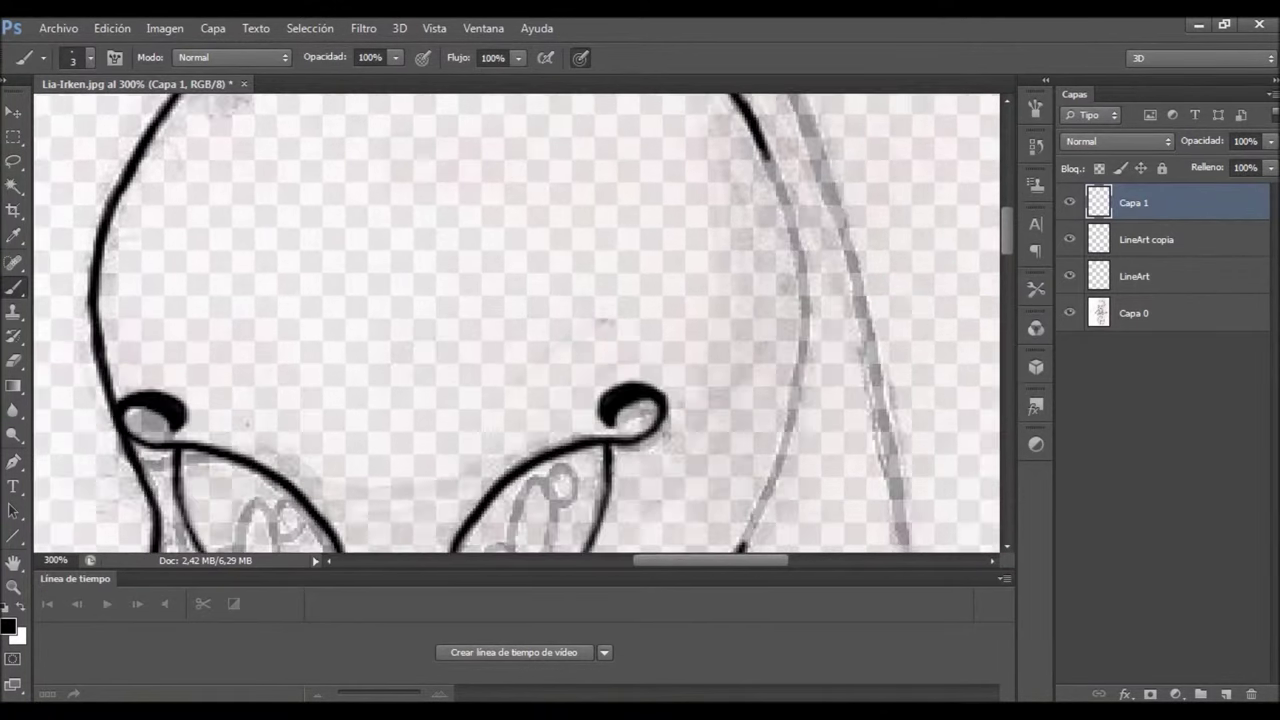
pyautogui.moveTo(735, 140); pyautogui.dragTo(782, 228)
pyautogui.moveTo(724, 550)
pyautogui.mouseDown()
pyautogui.moveTo(785, 400)
pyautogui.moveTo(786, 232)
pyautogui.mouseUp()
# Ink the neck, the folded turtleneck collar and the first pointed shoulder flap
pyautogui.scroll(-5, 517, 320)
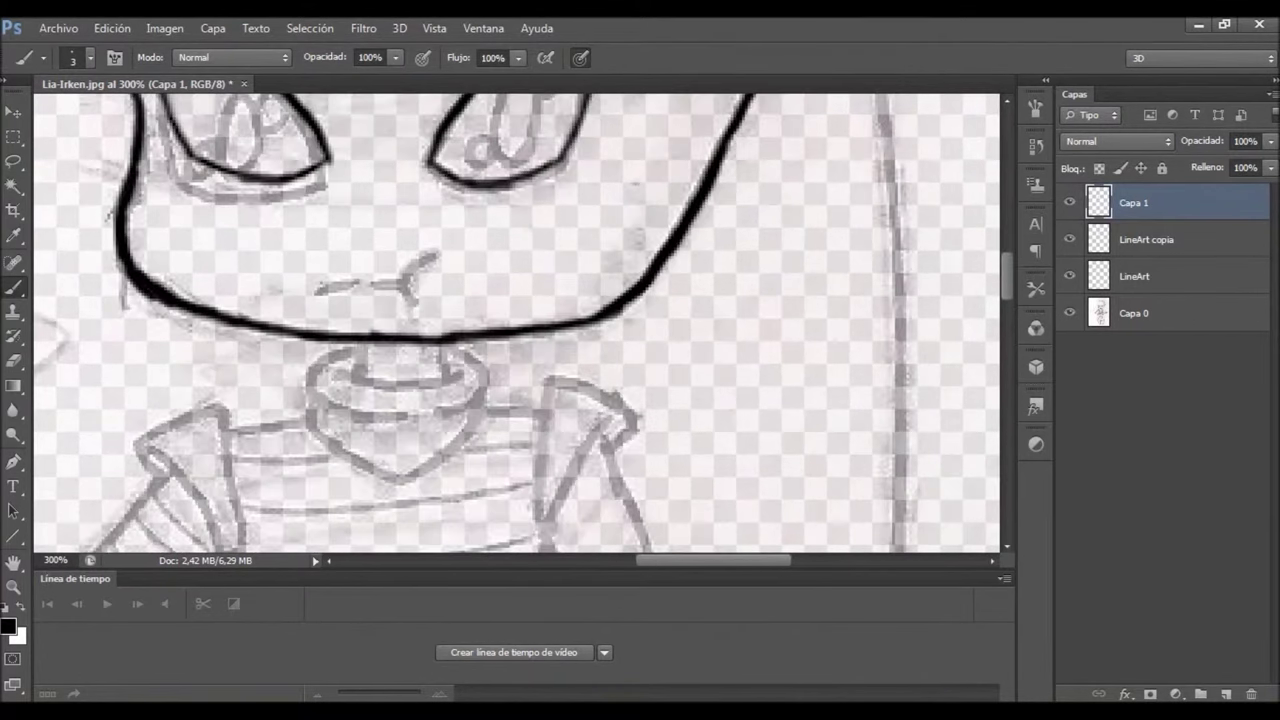
pyautogui.moveTo(340, 368); pyautogui.dragTo(415, 380)
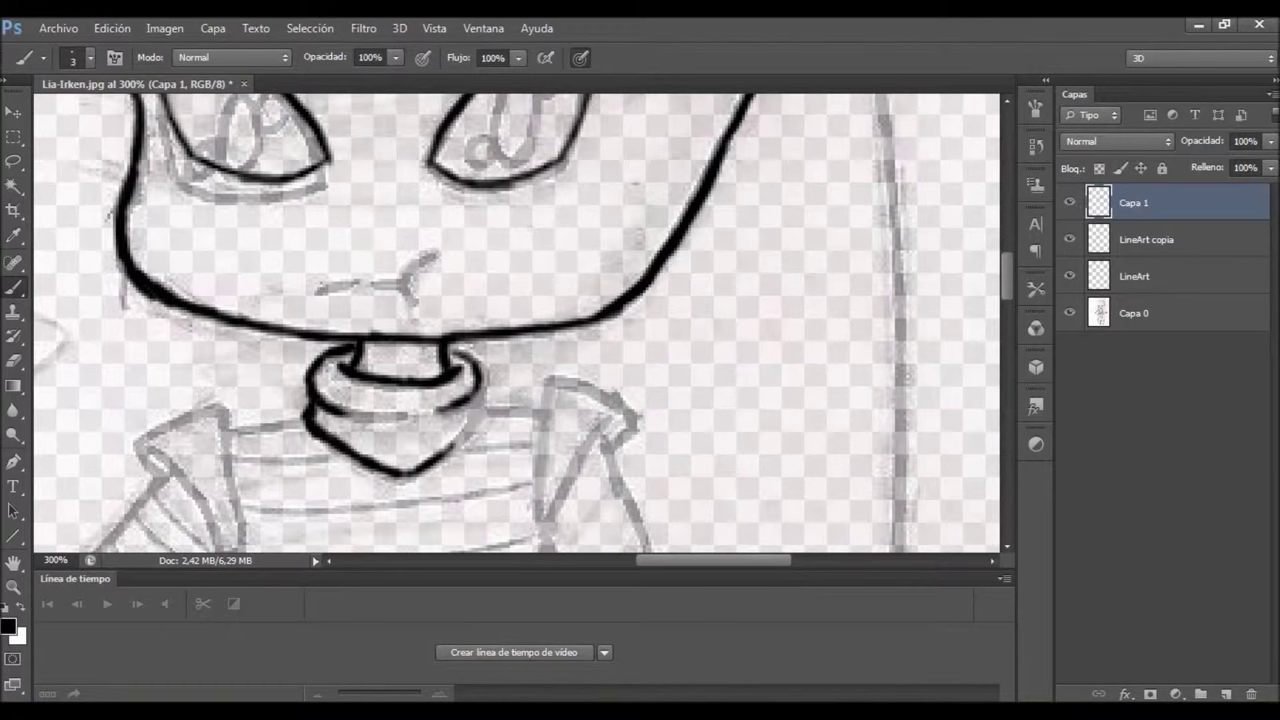
pyautogui.scroll(-2, 517, 320)
pyautogui.moveTo(540, 384)
pyautogui.mouseDown()
pyautogui.moveTo(550, 226)
pyautogui.moveTo(632, 272)
pyautogui.mouseUp()
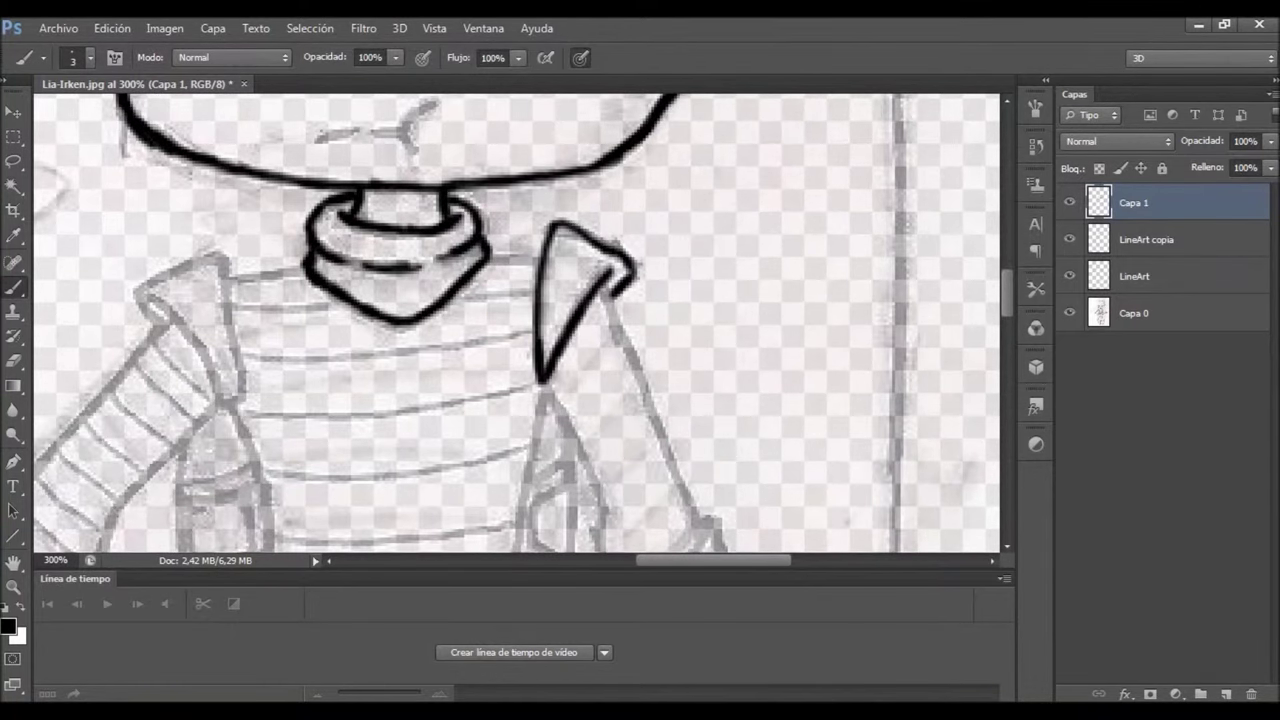
# Flip the canvas horizontally and ink the inner edges of the opposite shoulder flap
pyautogui.click(310, 28)
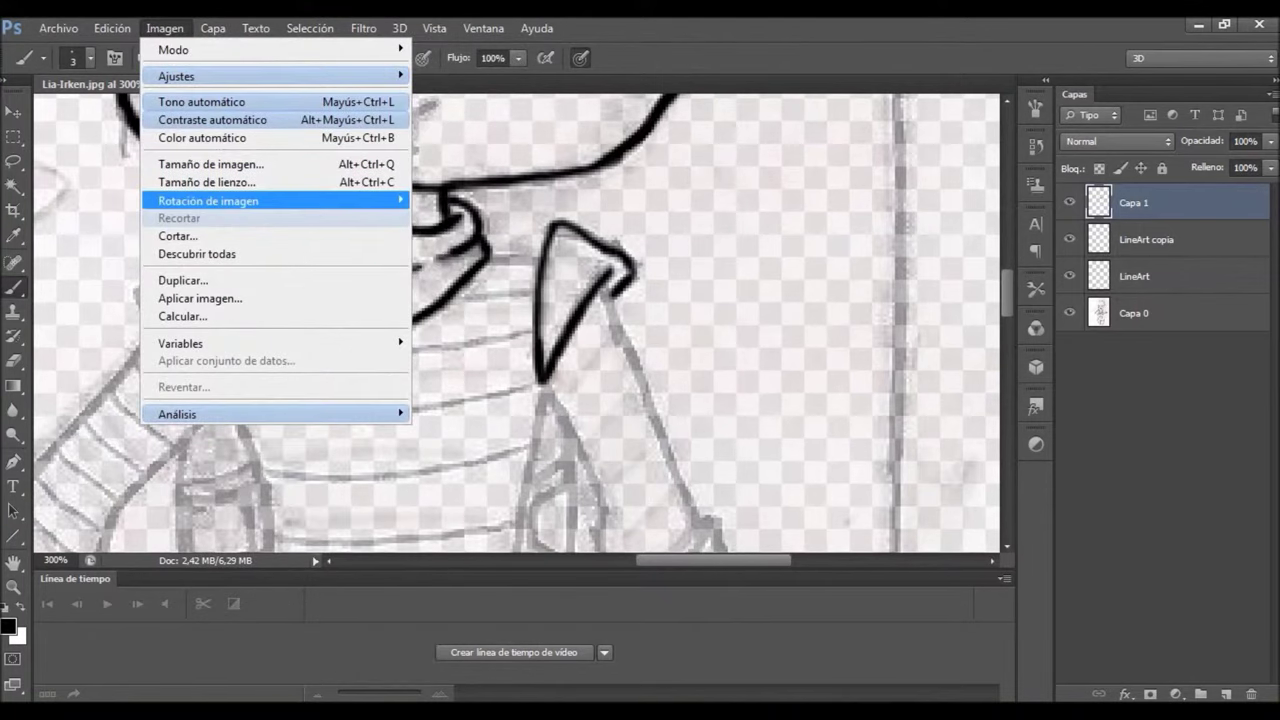
pyautogui.click(480, 282)
pyautogui.hscroll(-5, 517, 320)
pyautogui.moveTo(530, 408)
pyautogui.mouseDown()
pyautogui.moveTo(555, 256)
pyautogui.moveTo(605, 295)
pyautogui.mouseUp()
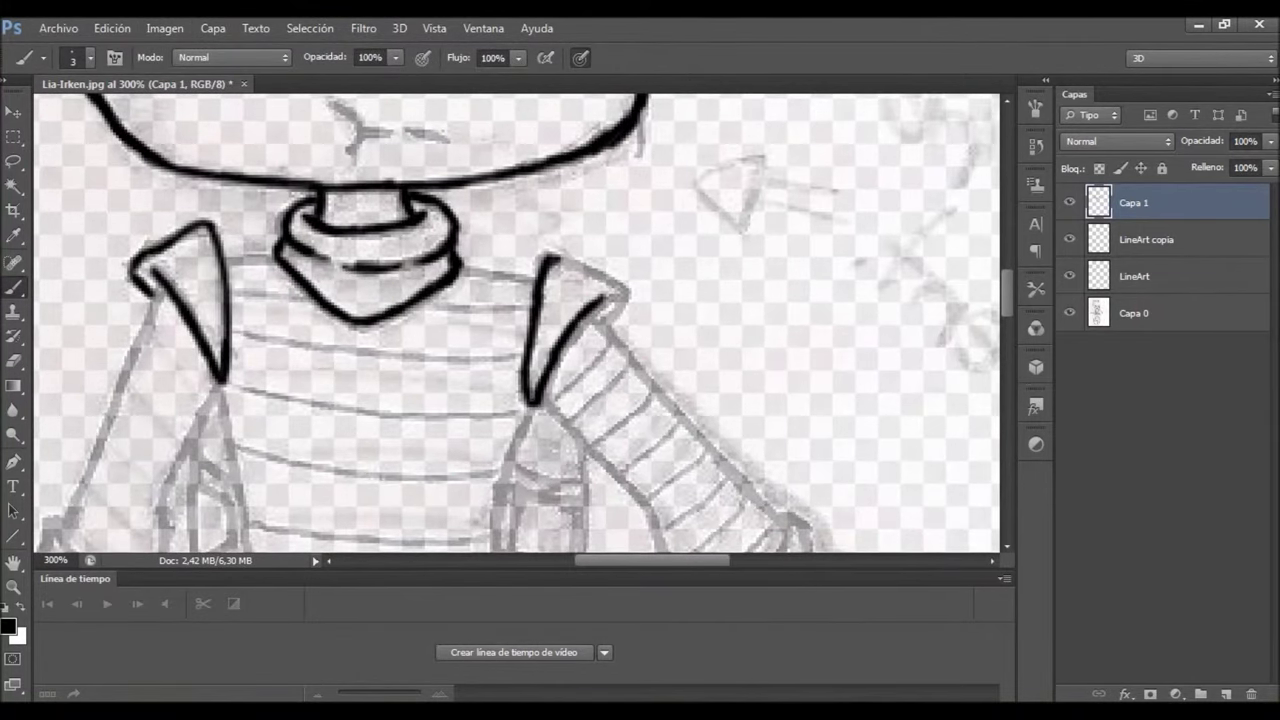
# Ink the torso's side edge and the banded shape beside it, consulting a reference drawing in the IZ image folder
pyautogui.scroll(-3, 509, 273)
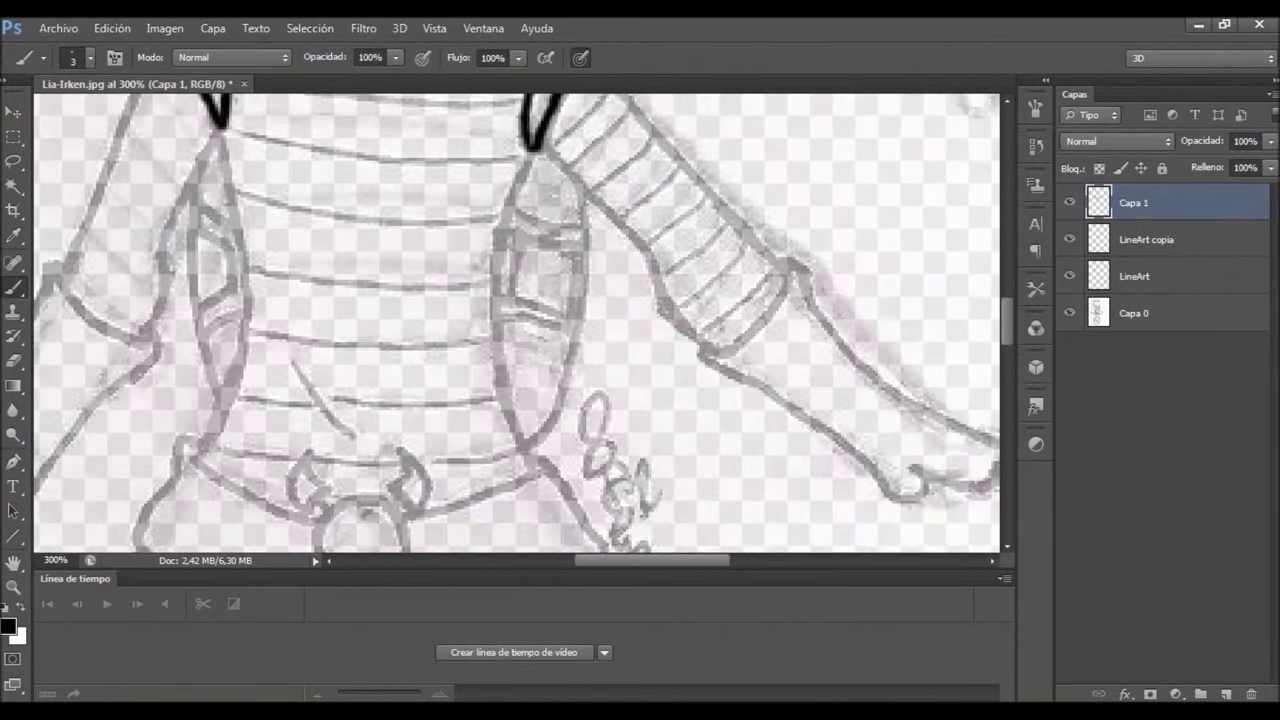
pyautogui.moveTo(499, 392); pyautogui.dragTo(537, 150)
pyautogui.moveTo(527, 448)
pyautogui.mouseDown()
pyautogui.moveTo(590, 270)
pyautogui.moveTo(585, 214)
pyautogui.moveTo(562, 390)
pyautogui.moveTo(499, 316)
pyautogui.mouseUp()
pyautogui.hotkey('ctrl', 'z')
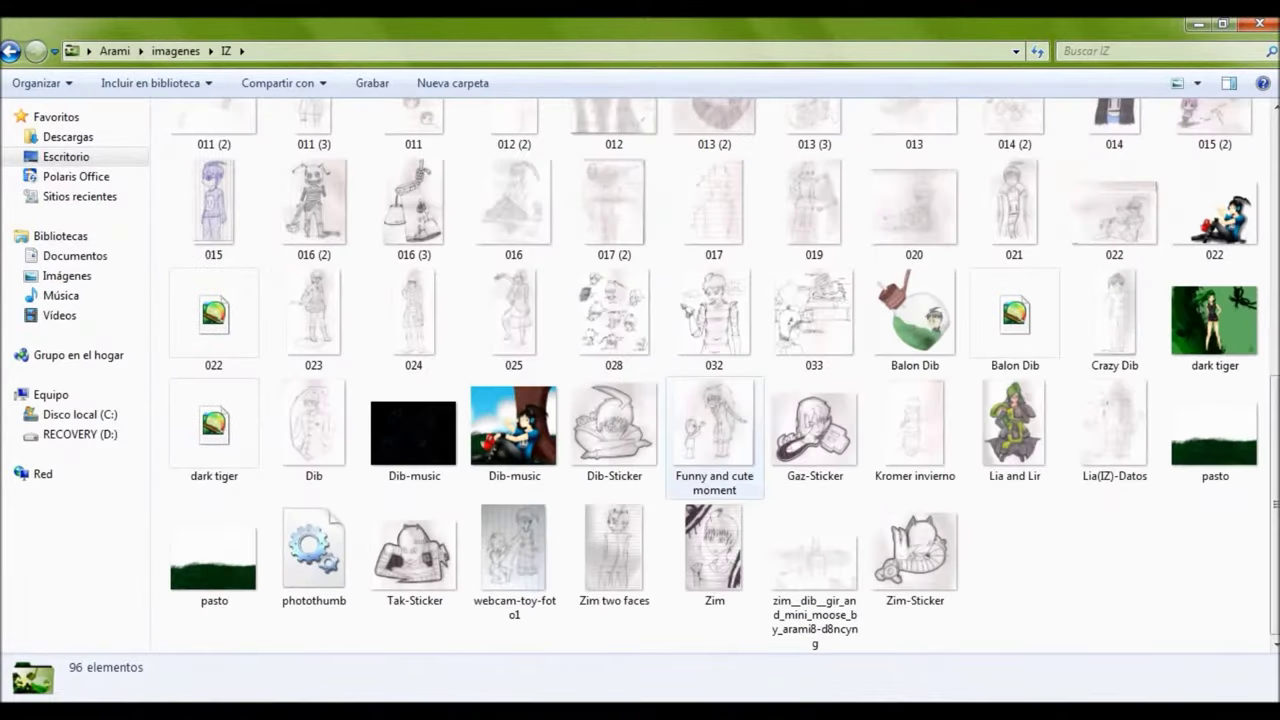
pyautogui.doubleClick(600, 171)
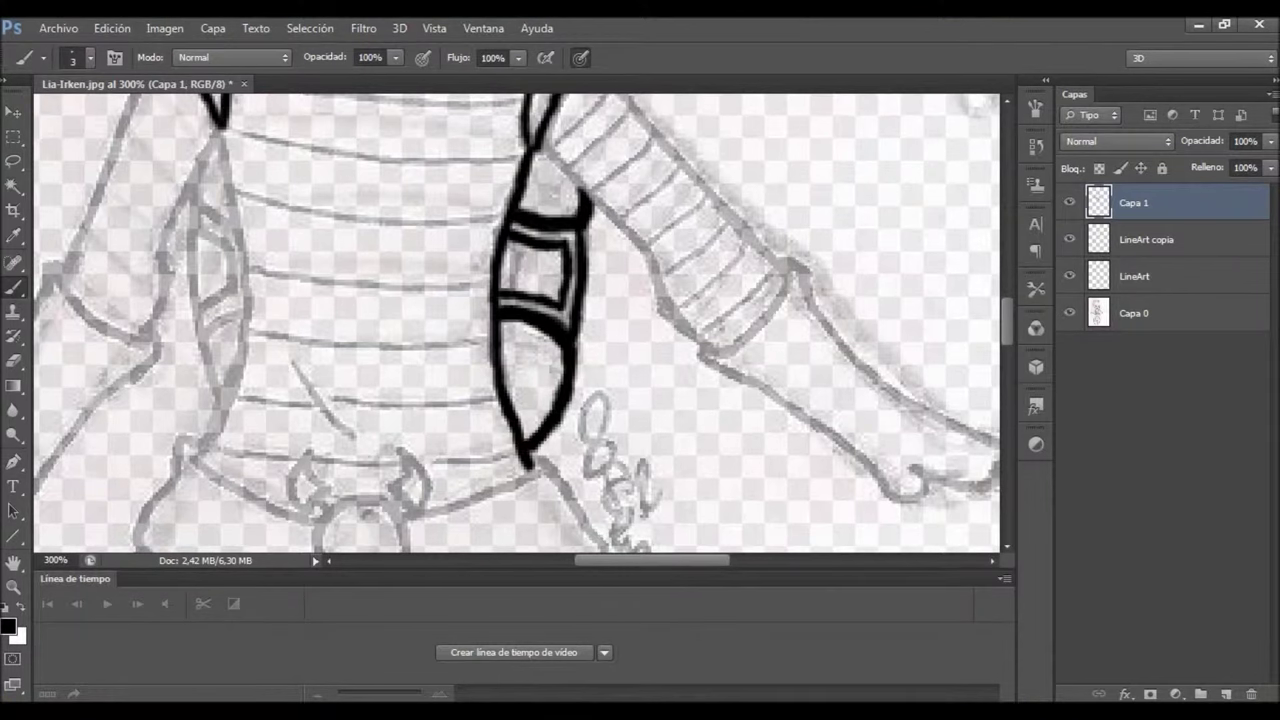
# Ink the striped sleeve, its cuff, the forearm and the outstretched hand, plus the shoulder lines beside the collar
pyautogui.moveTo(540, 150); pyautogui.dragTo(660, 305)
pyautogui.moveTo(702, 350); pyautogui.dragTo(785, 275)
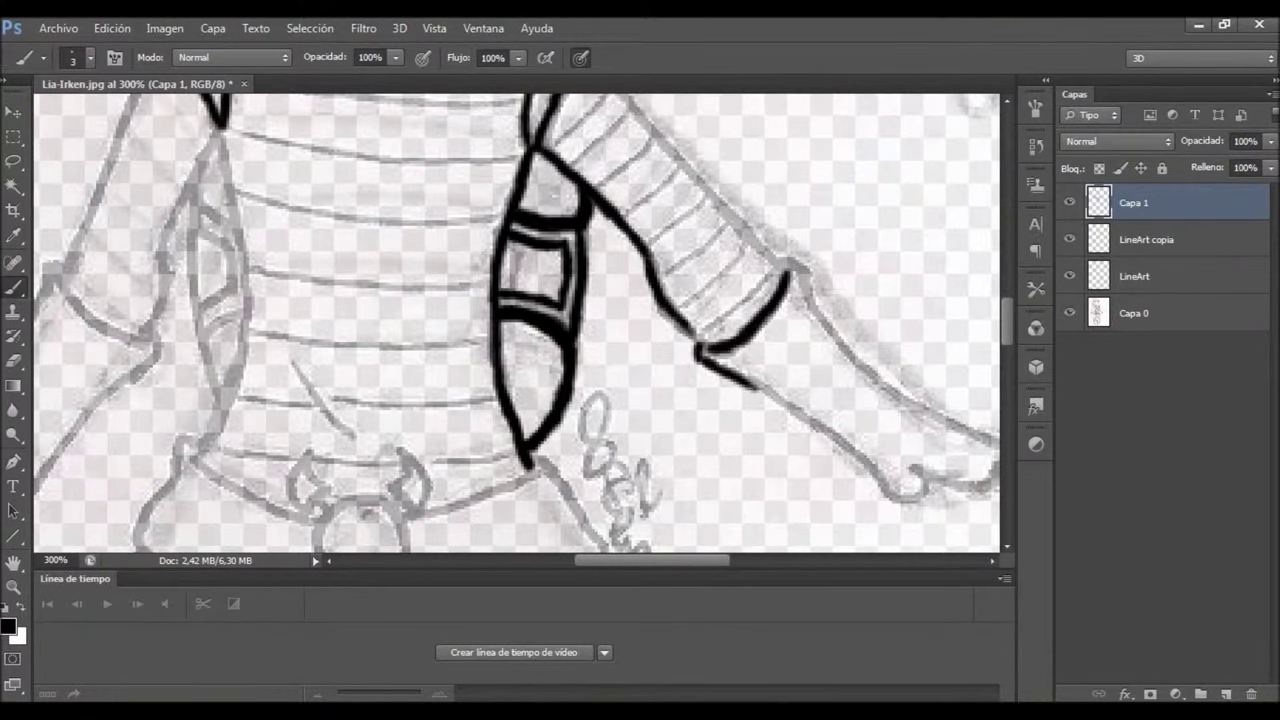
pyautogui.moveTo(755, 385)
pyautogui.mouseDown()
pyautogui.moveTo(936, 505)
pyautogui.moveTo(986, 498)
pyautogui.mouseUp()
pyautogui.hscroll(3, 936, 505)
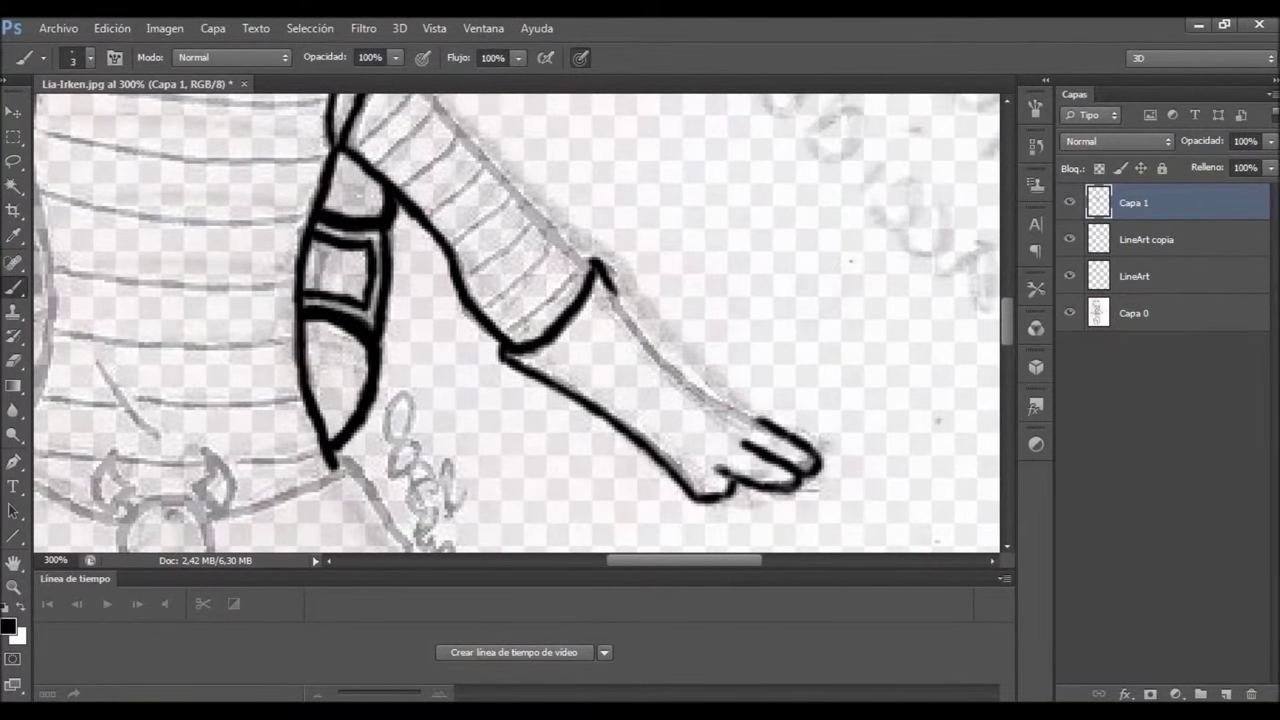
pyautogui.moveTo(768, 428); pyautogui.dragTo(606, 282)
pyautogui.scroll(2, 523, 323)
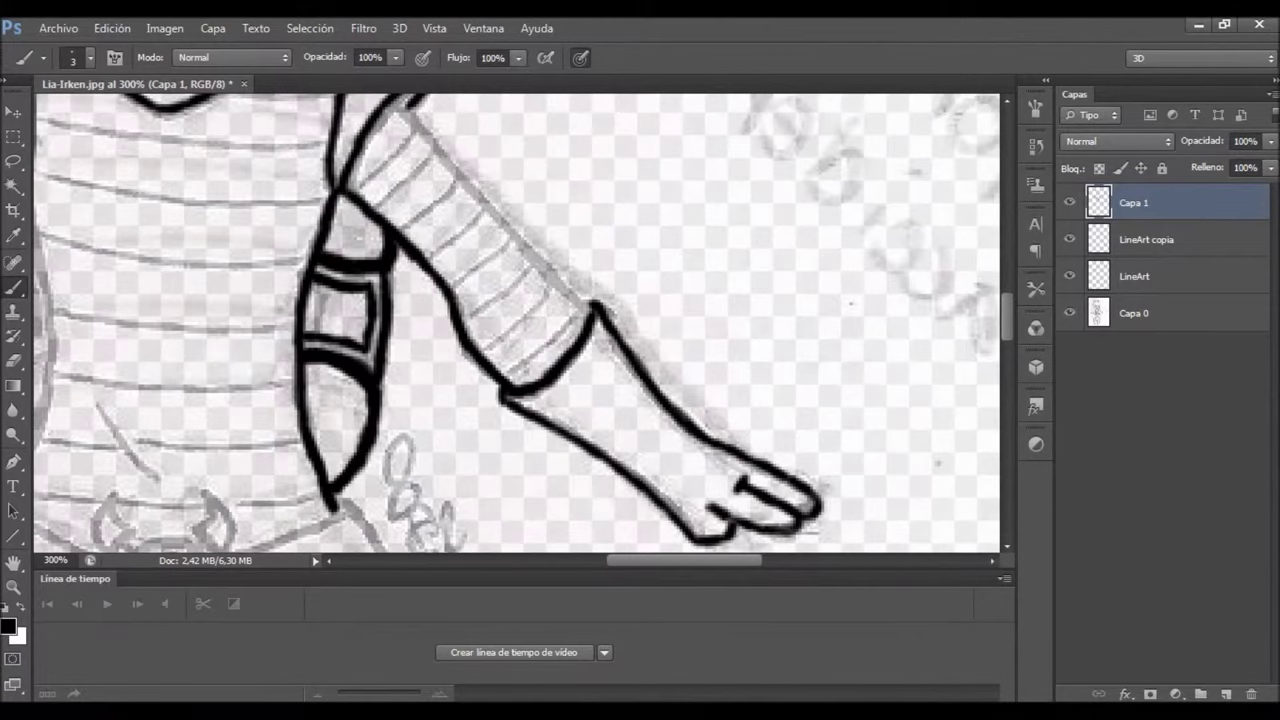
pyautogui.scroll(10, 523, 323)
pyautogui.hscroll(-3, 516, 323)
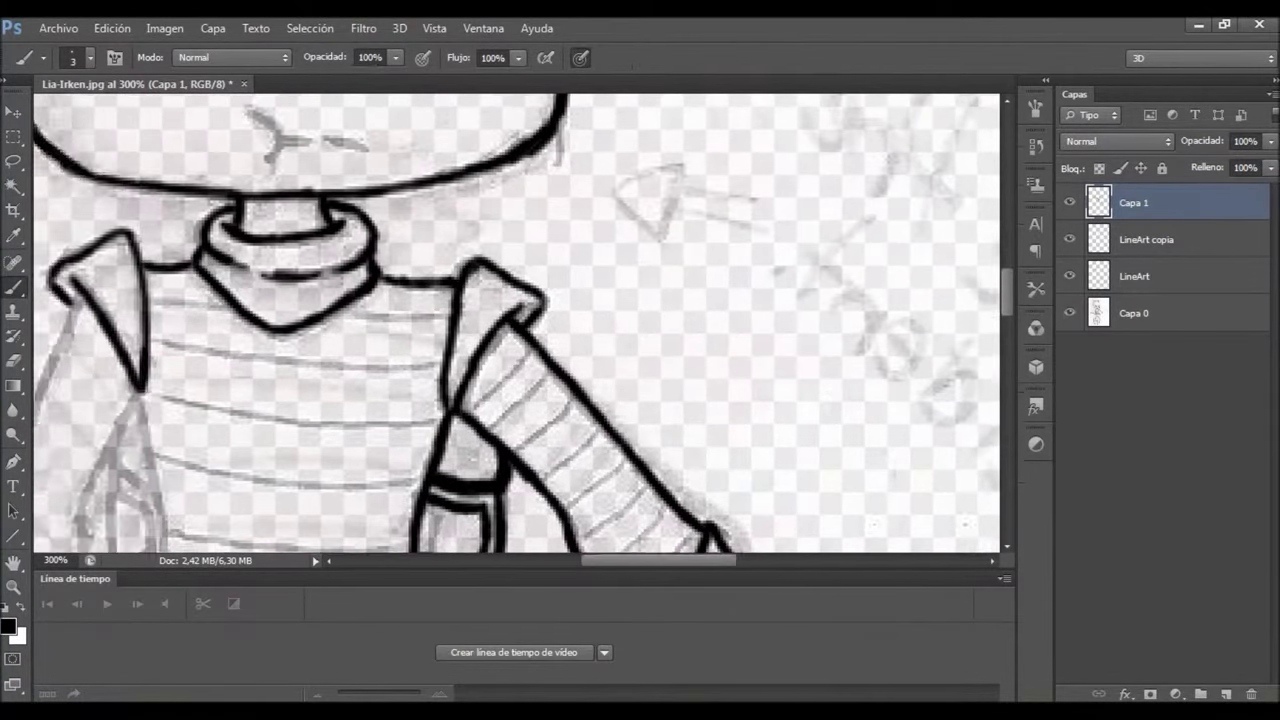
# Ink the inner edge of the other arm's sleeve and its curved cuff line
pyautogui.scroll(-15, 516, 323)
pyautogui.hscroll(-10, 516, 323)
pyautogui.moveTo(457, 287); pyautogui.dragTo(542, 349)
pyautogui.moveTo(561, 262); pyautogui.dragTo(621, 135)
pyautogui.hotkey('ctrl', 'alt', 'z')
pyautogui.hotkey('ctrl', 'alt', 'z')
pyautogui.moveTo(546, 345); pyautogui.dragTo(621, 135)
pyautogui.moveTo(455, 285); pyautogui.dragTo(533, 348)
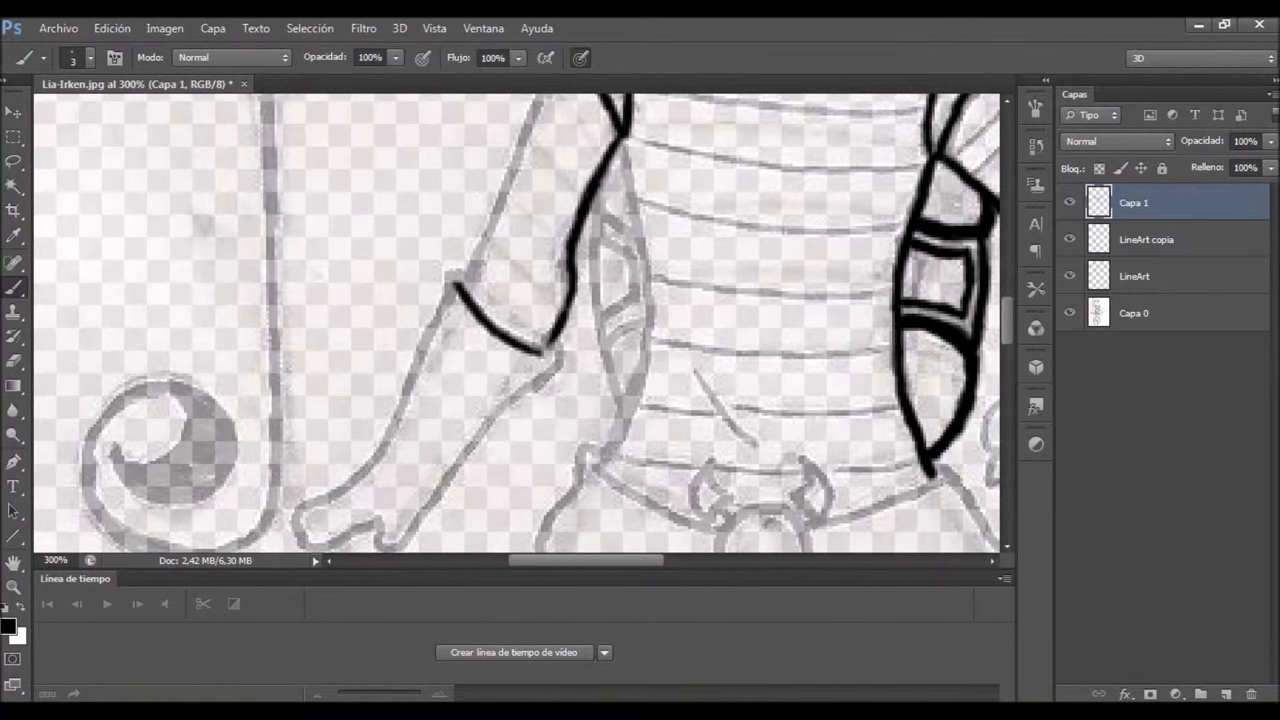
# Ink the second forearm and hand, and the sleeve's outer edge up to the shoulder flap
pyautogui.scroll(-5, 516, 323)
pyautogui.moveTo(385, 447); pyautogui.dragTo(555, 255)
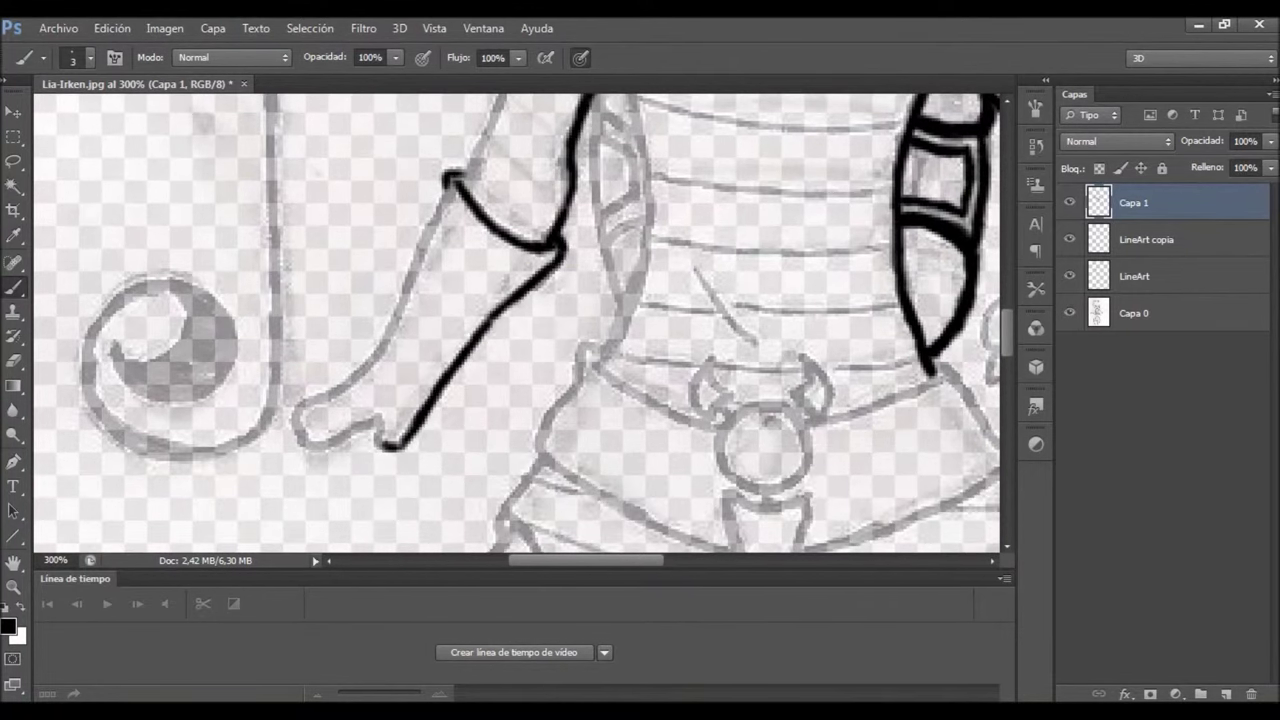
pyautogui.moveTo(342, 398); pyautogui.dragTo(452, 182)
pyautogui.scroll(12, 452, 182)
pyautogui.moveTo(472, 414); pyautogui.dragTo(560, 190)
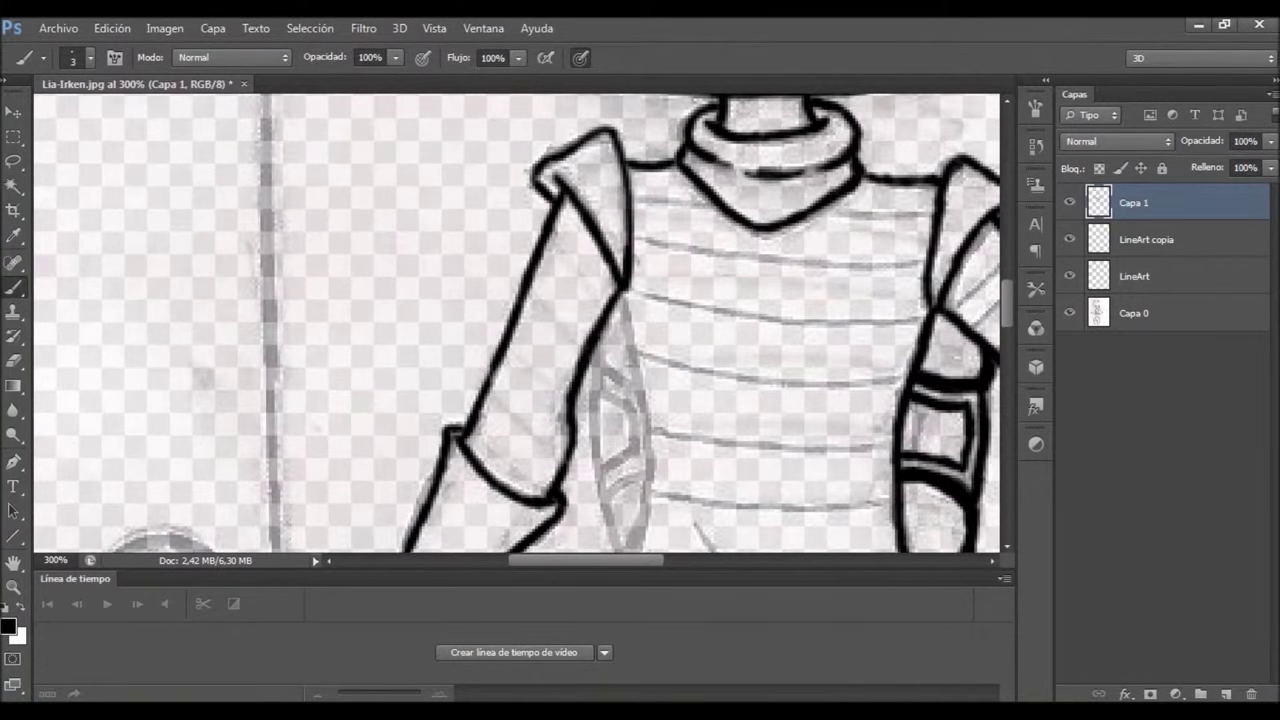
# Ink the torso's other side and the banded shape between it and the arm
pyautogui.scroll(-8, 459, 426)
pyautogui.moveTo(598, 452)
pyautogui.mouseDown()
pyautogui.moveTo(650, 330)
pyautogui.moveTo(648, 265)
pyautogui.mouseUp()
pyautogui.moveTo(620, 120); pyautogui.dragTo(645, 310)
pyautogui.moveTo(618, 405); pyautogui.dragTo(640, 312)
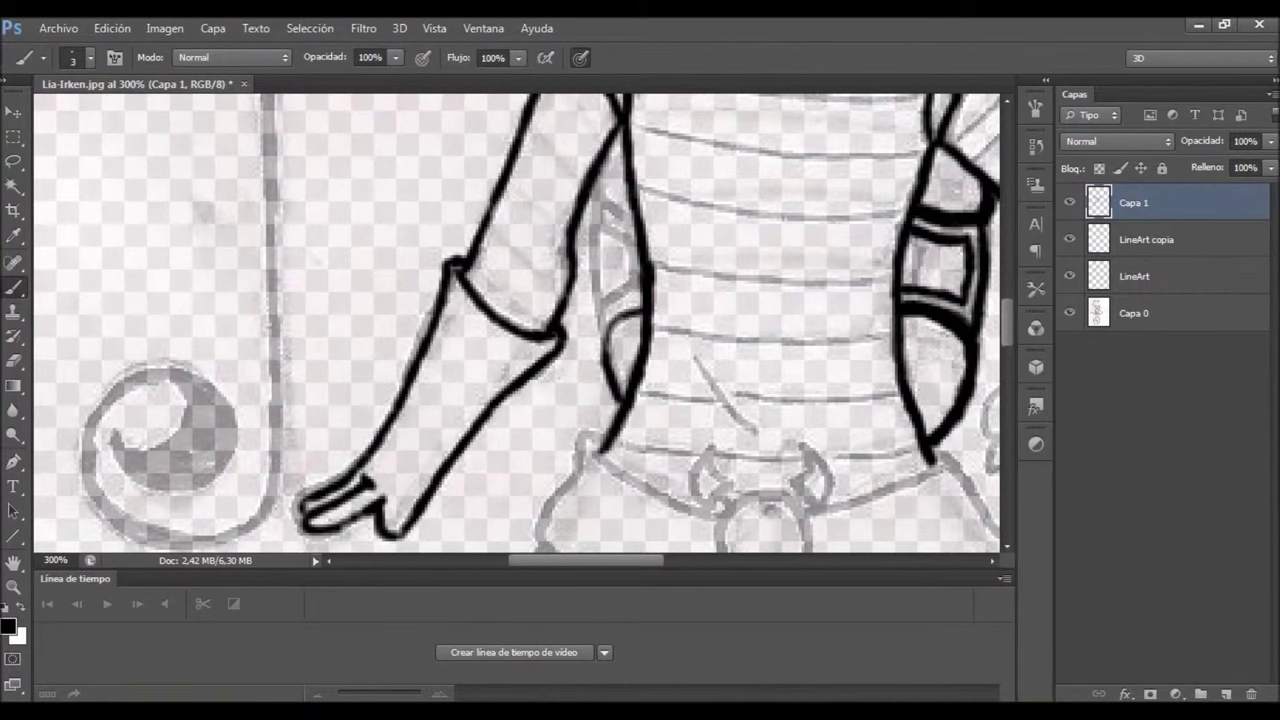
pyautogui.moveTo(590, 205); pyautogui.dragTo(603, 332)
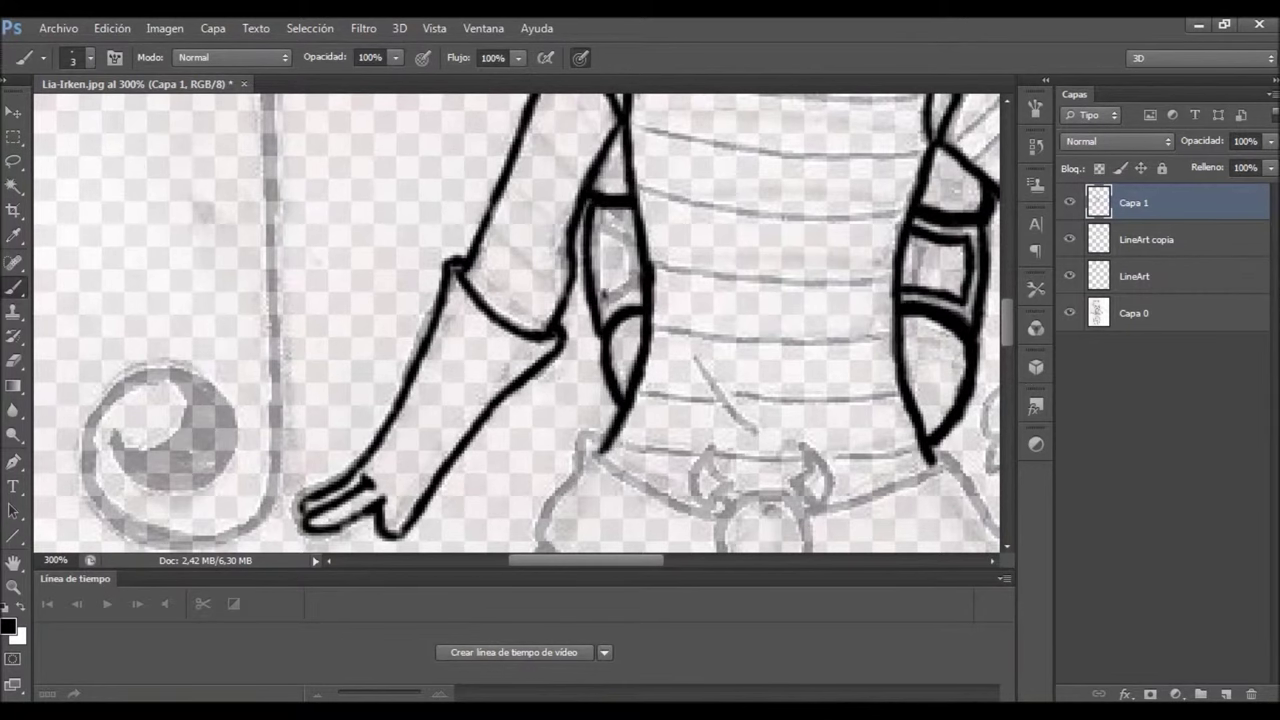
# Ink the belt buckle's two horns, its round centre and the pointed pendant below it
pyautogui.scroll(-10, 520, 320)
pyautogui.moveTo(796, 286); pyautogui.dragTo(812, 308)
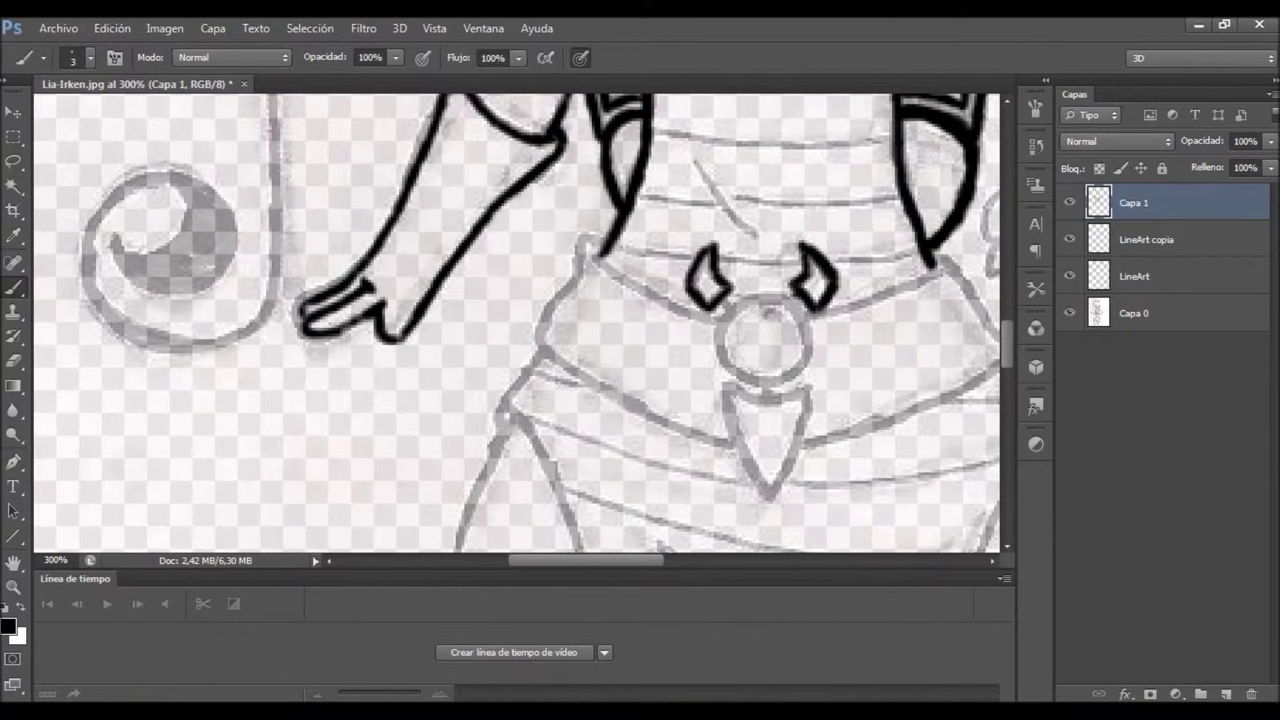
pyautogui.press('e')
pyautogui.click(90, 57)
pyautogui.press('Escape')
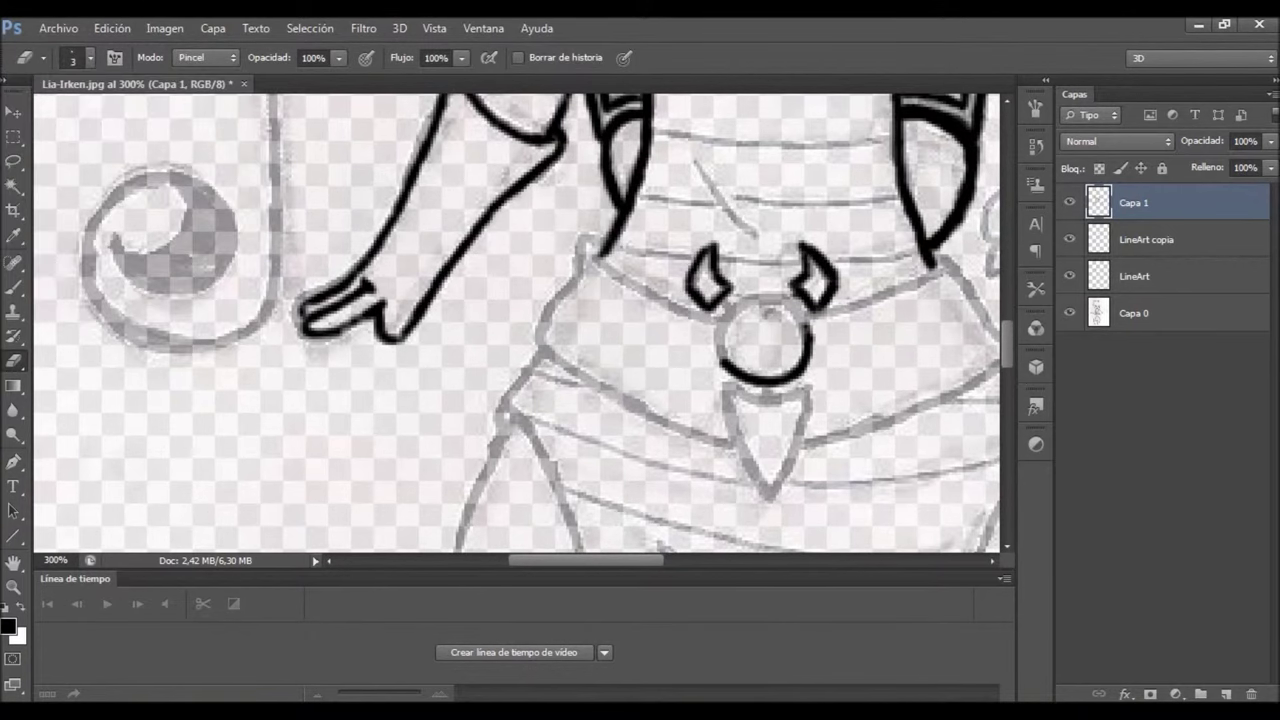
pyautogui.press('b')
pyautogui.moveTo(748, 300); pyautogui.dragTo(720, 362)
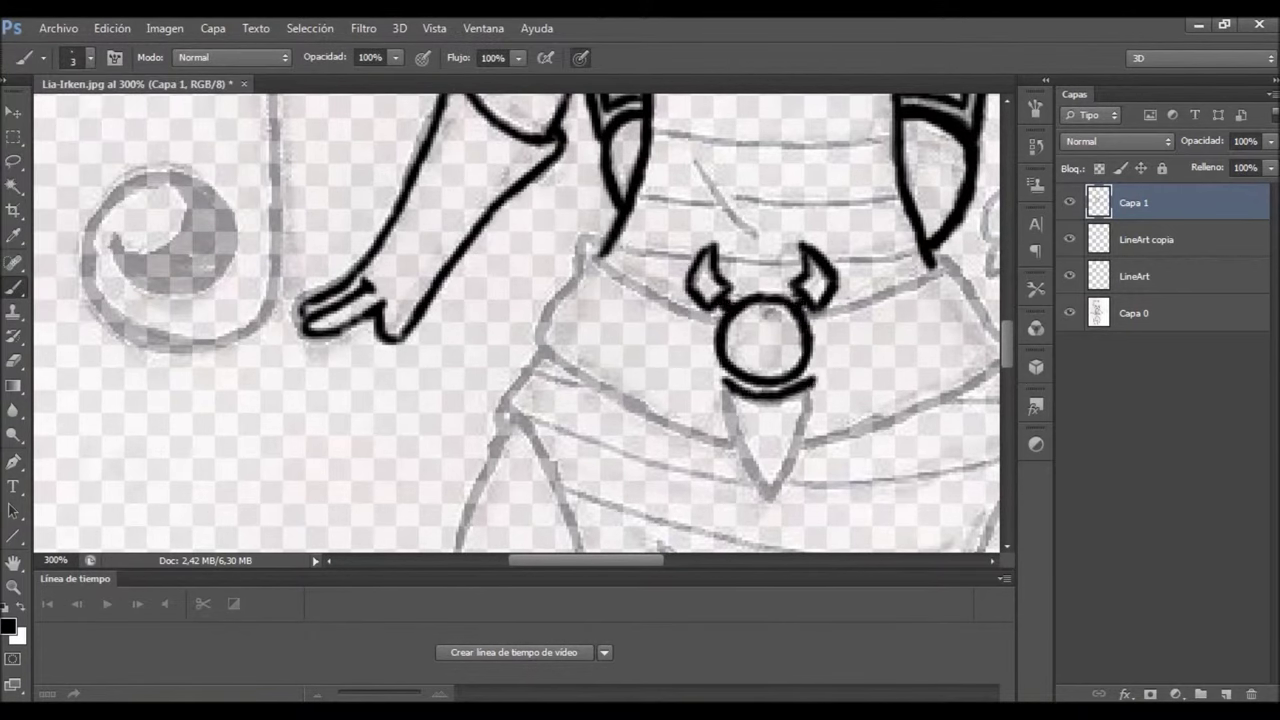
pyautogui.moveTo(814, 392); pyautogui.dragTo(768, 492)
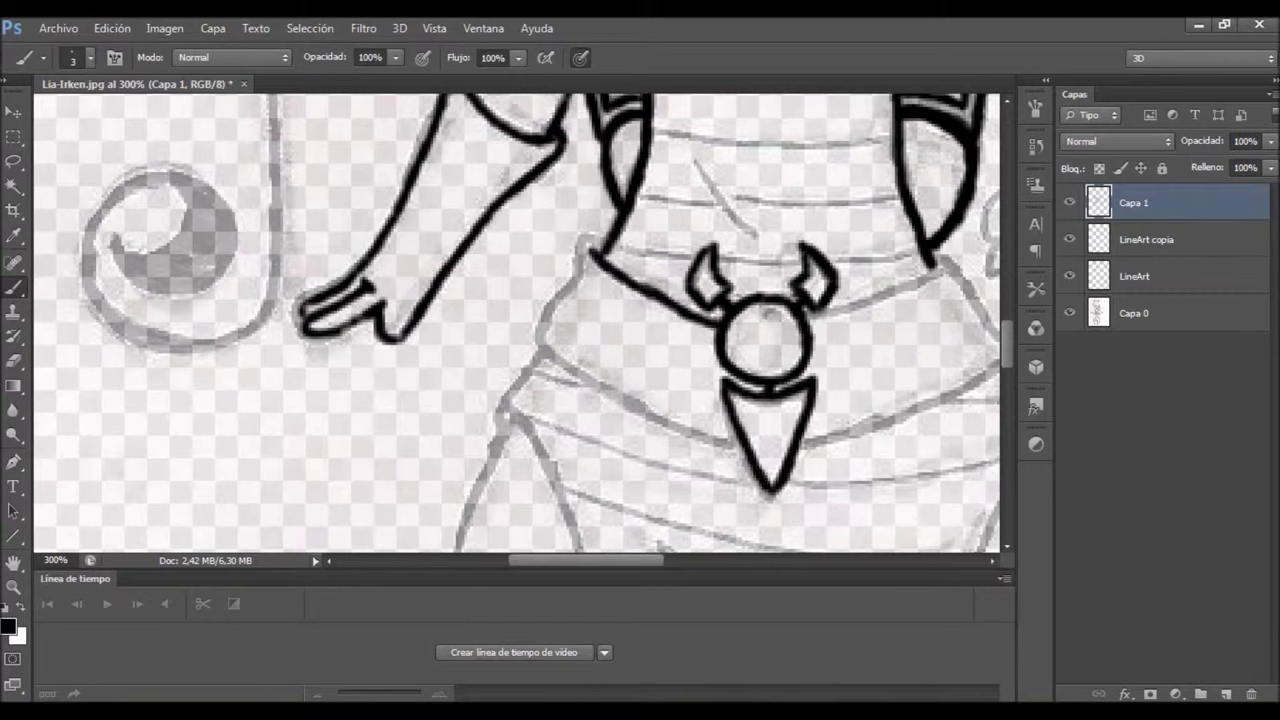
# Ink the wide belt's upper and lower edges on both sides of the buckle, flipping the canvas for the second half
pyautogui.moveTo(806, 320); pyautogui.dragTo(940, 264)
pyautogui.moveTo(530, 345)
pyautogui.mouseDown()
pyautogui.moveTo(630, 412)
pyautogui.moveTo(745, 455)
pyautogui.mouseUp()
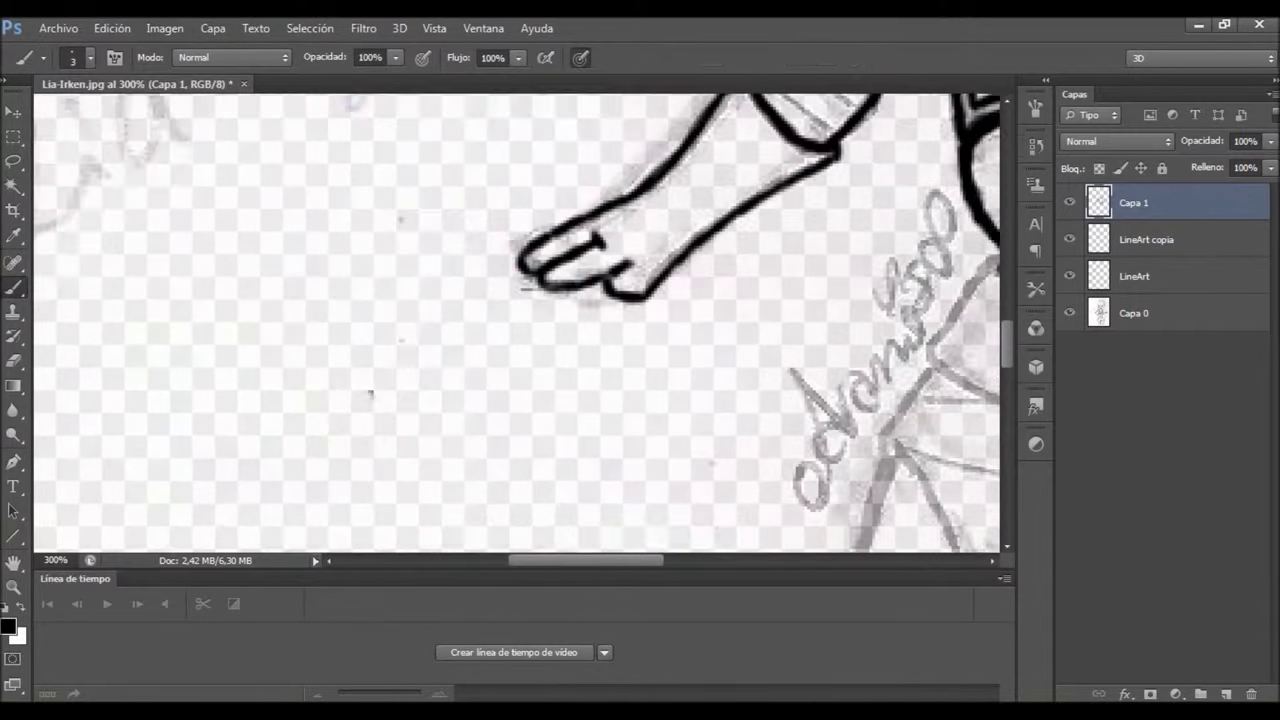
pyautogui.hscroll(5, 516, 323)
pyautogui.moveTo(500, 370); pyautogui.dragTo(692, 446)
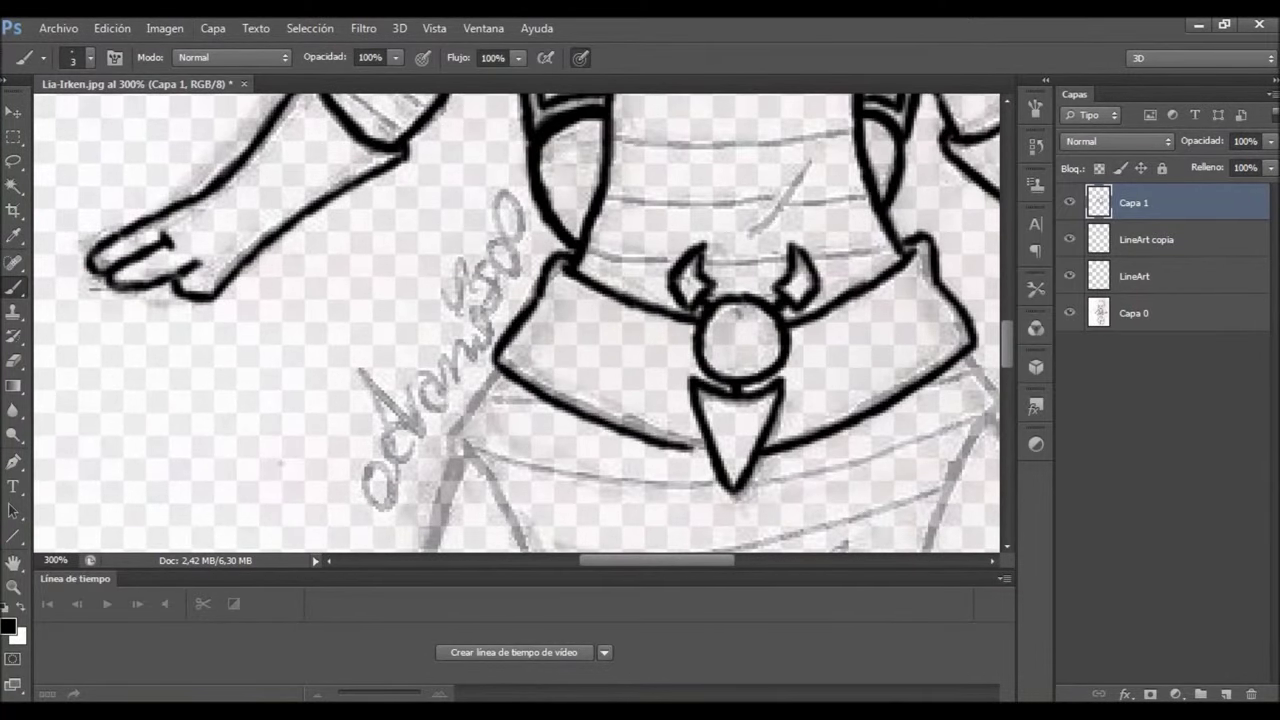
# Ink the hip below the belt and the leg's outer edge down to the knee, touching it up with the Eraser
pyautogui.scroll(-5, 516, 323)
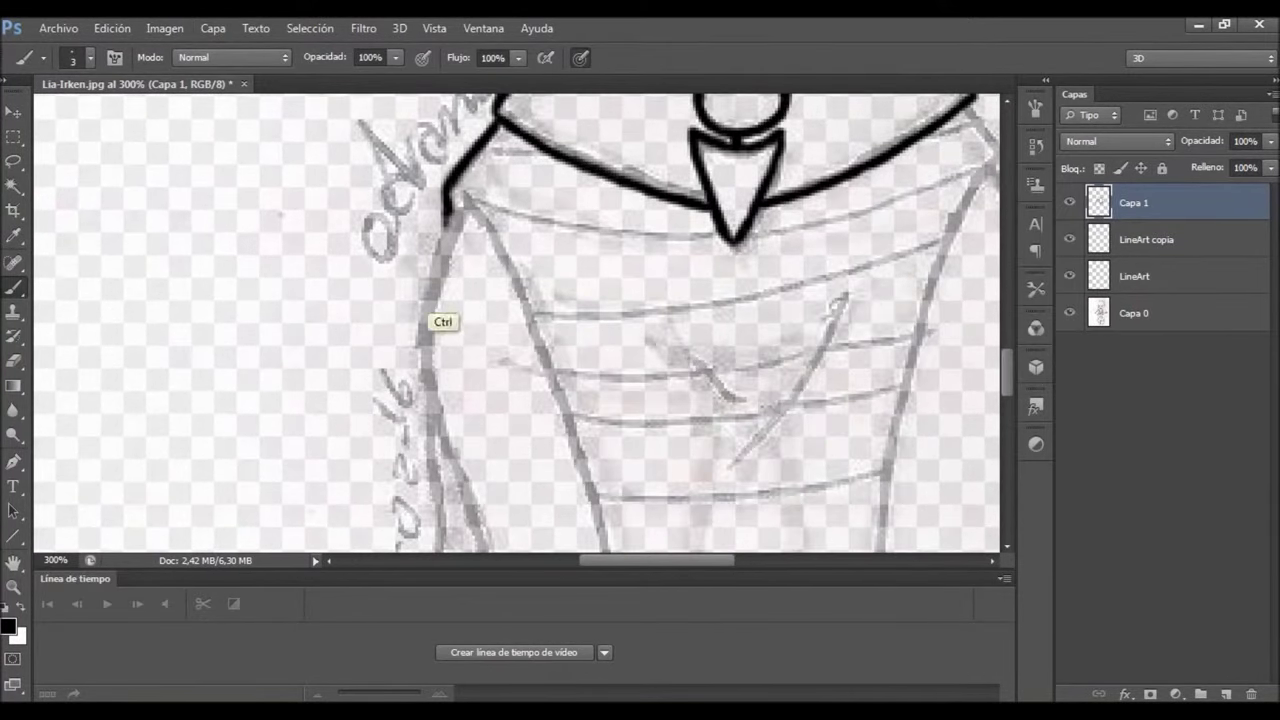
pyautogui.moveTo(449, 458)
pyautogui.mouseDown()
pyautogui.moveTo(446, 215)
pyautogui.moveTo(536, 348)
pyautogui.mouseUp()
pyautogui.scroll(-5, 516, 323)
pyautogui.moveTo(507, 456)
pyautogui.mouseDown()
pyautogui.moveTo(442, 190)
pyautogui.moveTo(508, 448)
pyautogui.mouseUp()
pyautogui.press('e')
pyautogui.moveTo(488, 280); pyautogui.dragTo(505, 445)
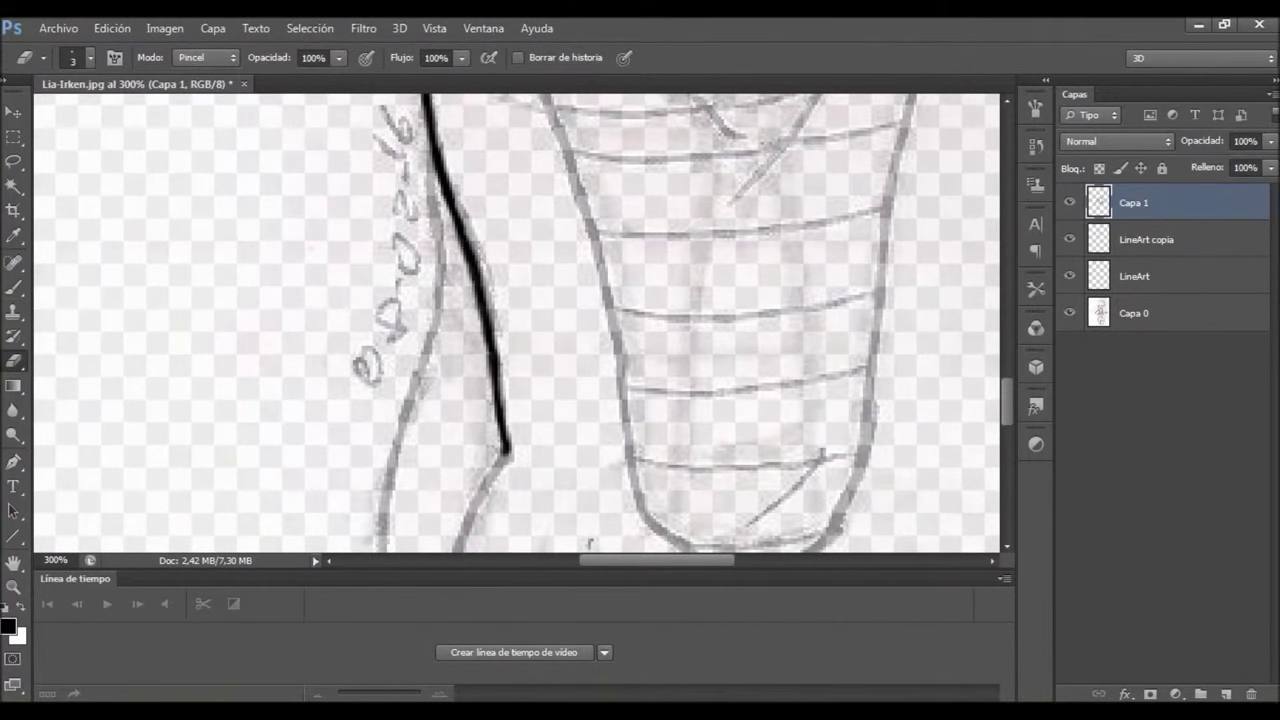
# Ink the leg's outer edge below the knee and the folded top rim of the boot
pyautogui.press('b')
pyautogui.scroll(-5, 590, 400)
pyautogui.moveTo(470, 365)
pyautogui.mouseDown()
pyautogui.moveTo(457, 300)
pyautogui.moveTo(508, 170)
pyautogui.mouseUp()
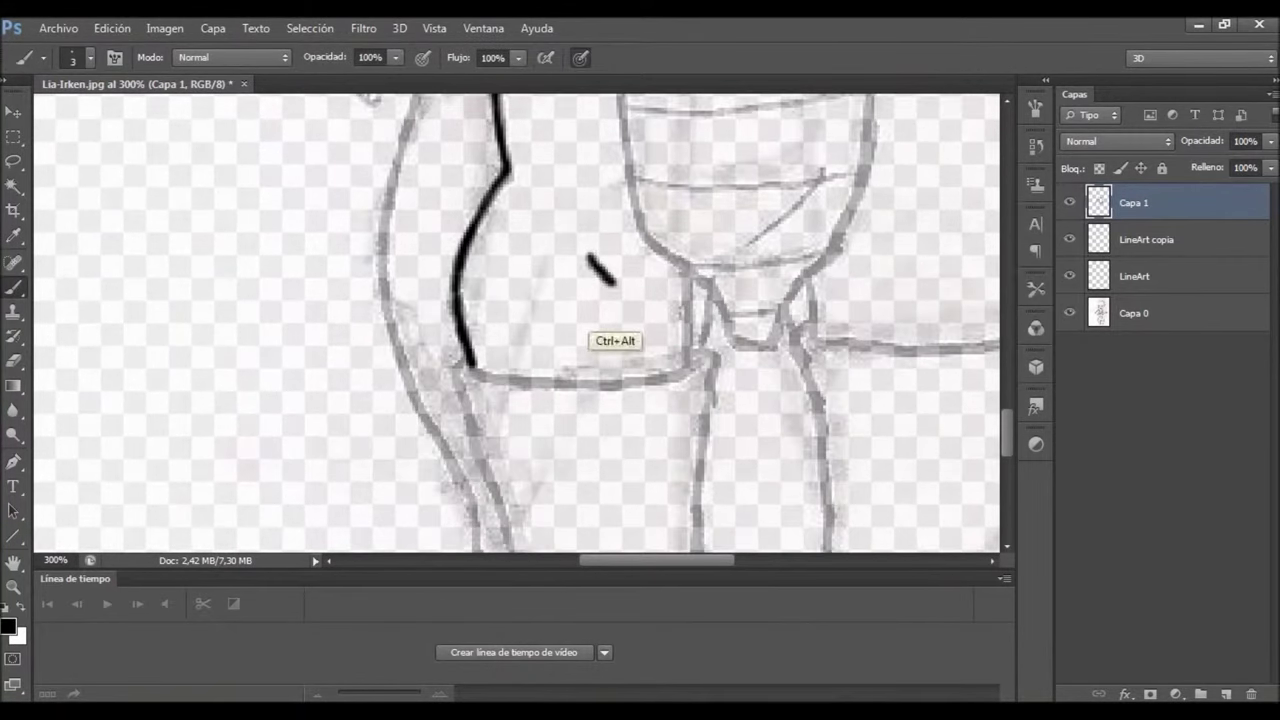
pyautogui.moveTo(465, 368); pyautogui.dragTo(686, 373)
pyautogui.moveTo(449, 360)
pyautogui.mouseDown()
pyautogui.moveTo(481, 458)
pyautogui.moveTo(706, 375)
pyautogui.moveTo(701, 423)
pyautogui.moveTo(684, 323)
pyautogui.moveTo(617, 491)
pyautogui.moveTo(712, 474)
pyautogui.mouseUp()
# Ink the boot's sides, its heel, the rounded toe and the sole
pyautogui.scroll(-4, 589, 263)
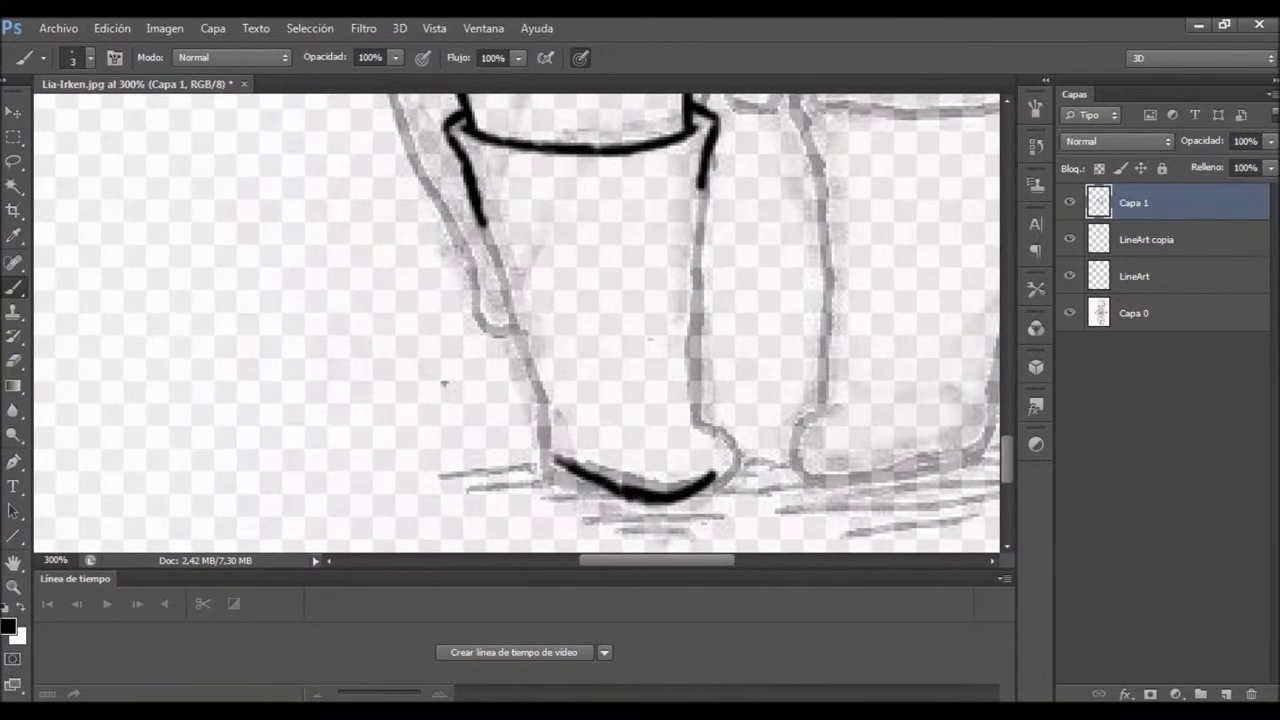
pyautogui.moveTo(692, 408); pyautogui.dragTo(705, 188)
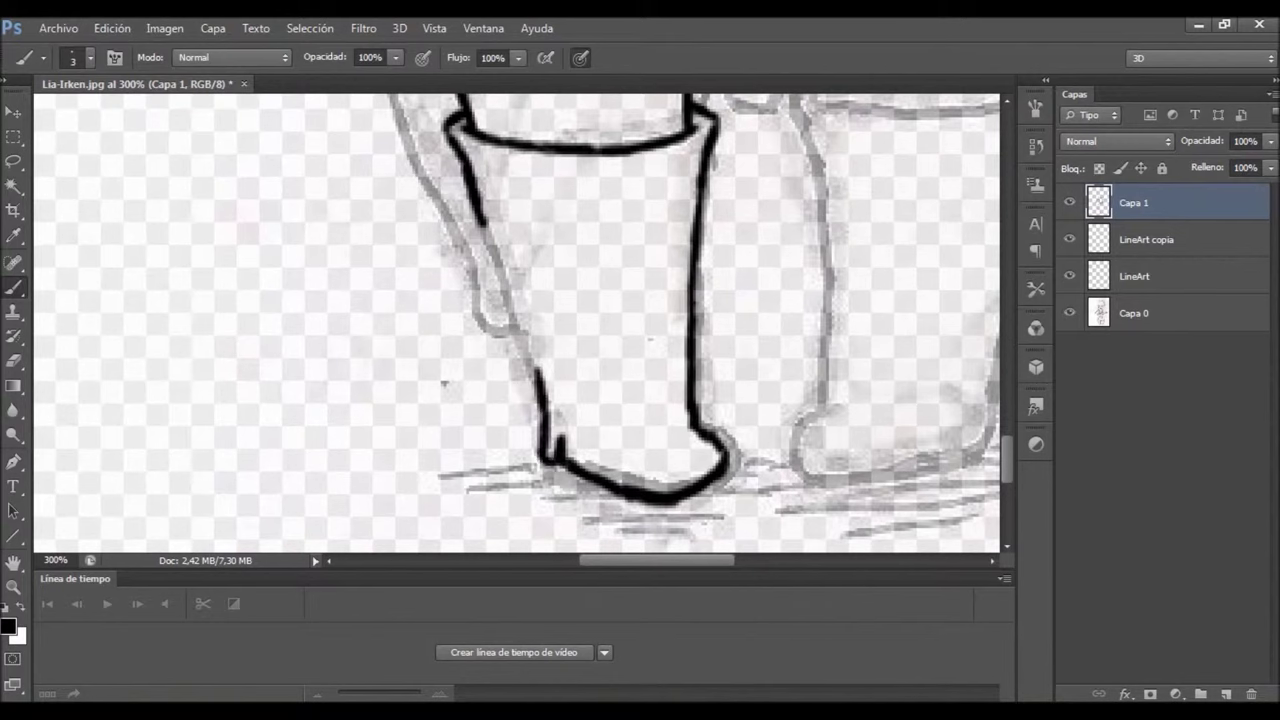
pyautogui.moveTo(570, 482)
pyautogui.mouseDown()
pyautogui.moveTo(646, 522)
pyautogui.moveTo(722, 478)
pyautogui.mouseUp()
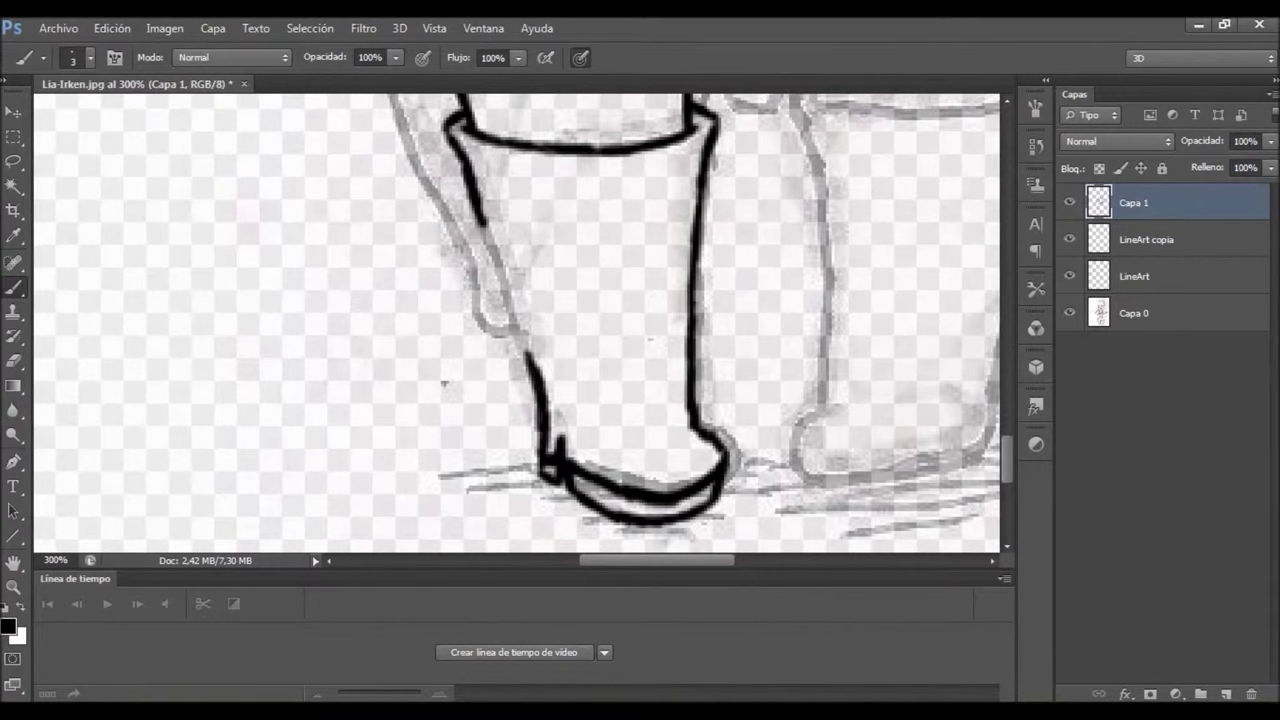
pyautogui.moveTo(545, 428); pyautogui.dragTo(482, 208)
# Ink the long garment edge hanging behind the leg, from beside the boot up to the hip
pyautogui.scroll(2, 443, 382)
pyautogui.moveTo(476, 414)
pyautogui.mouseDown()
pyautogui.moveTo(392, 186)
pyautogui.moveTo(388, 104)
pyautogui.mouseUp()
pyautogui.scroll(5, 390, 110)
pyautogui.moveTo(395, 472); pyautogui.dragTo(432, 276)
pyautogui.moveTo(440, 328); pyautogui.dragTo(406, 210)
pyautogui.scroll(3, 430, 300)
pyautogui.moveTo(442, 502); pyautogui.dragTo(416, 302)
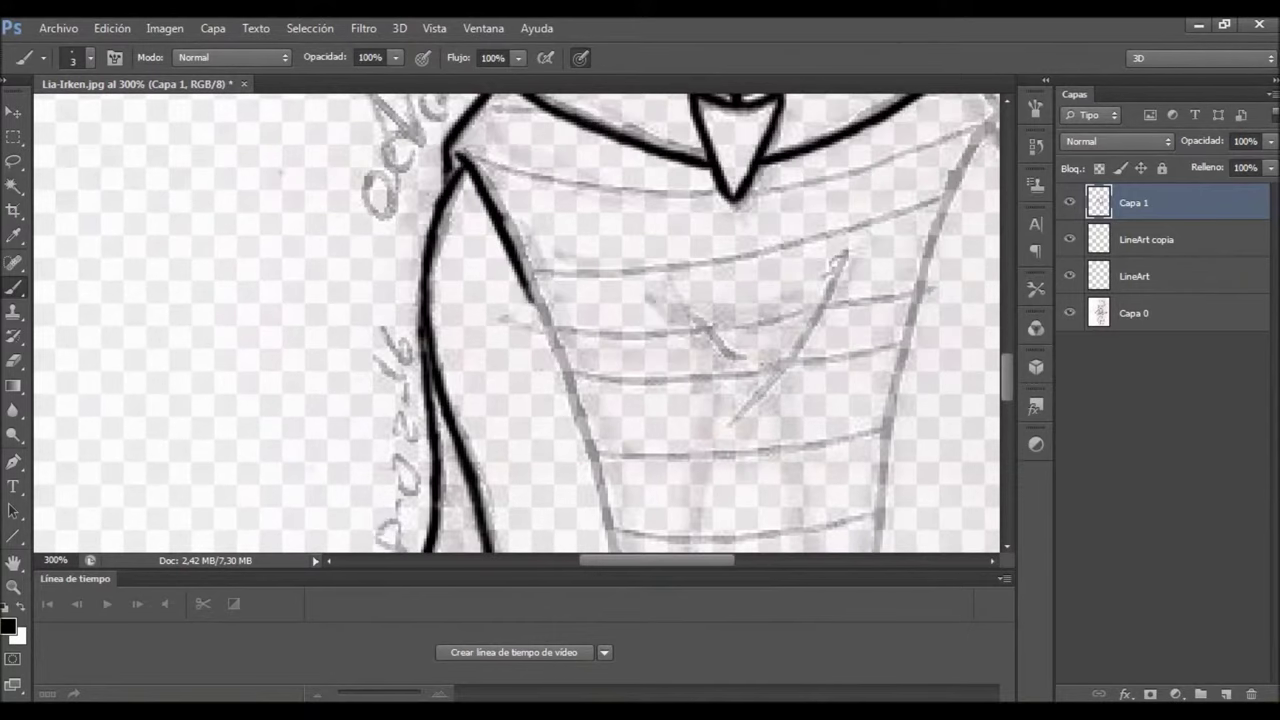
# Rework the lower end of the hanging garment edge so it meets the boot's side, erasing the excess line
pyautogui.scroll(-6, 416, 302)
pyautogui.scroll(-3, 589, 238)
pyautogui.press('e')
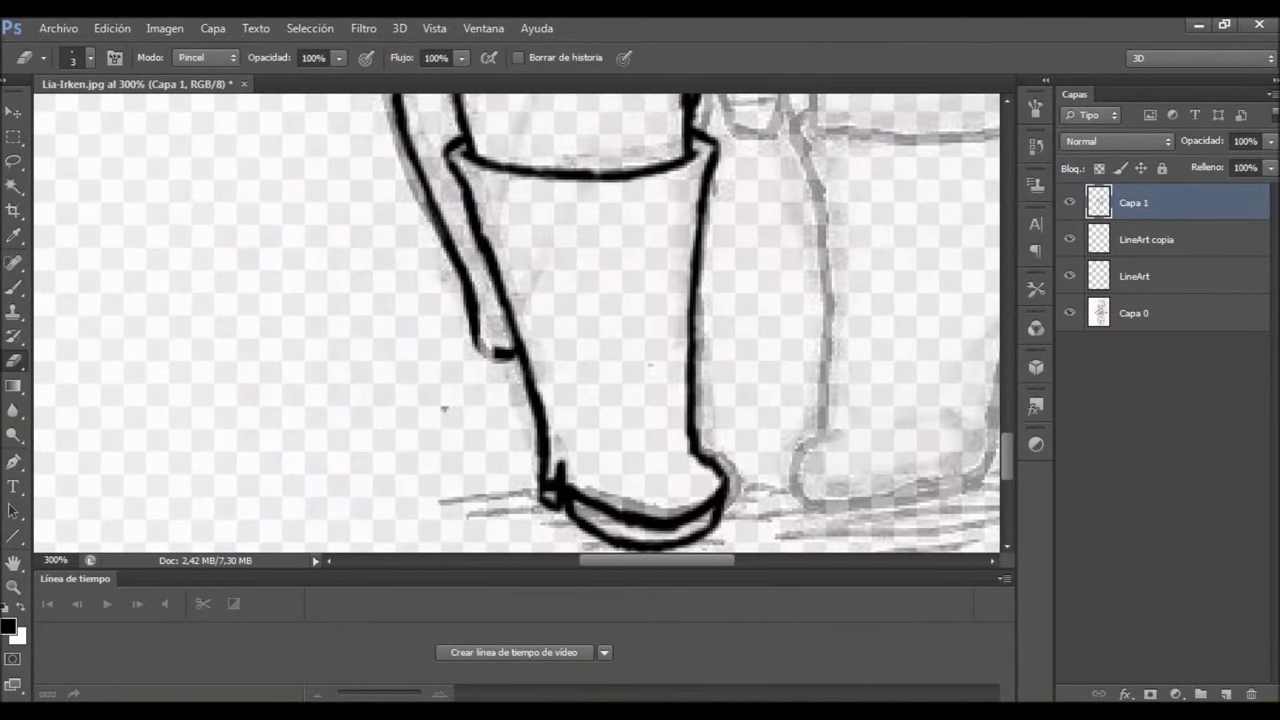
pyautogui.press('b')
pyautogui.moveTo(472, 345)
pyautogui.mouseDown()
pyautogui.moveTo(466, 285)
pyautogui.moveTo(530, 405)
pyautogui.mouseUp()
pyautogui.scroll(3, 589, 187)
pyautogui.press('e')
pyautogui.moveTo(698, 264)
pyautogui.mouseDown()
pyautogui.moveTo(690, 204)
pyautogui.moveTo(716, 270)
pyautogui.moveTo(720, 214)
pyautogui.mouseUp()
# Ink the front cloth panel's edge from the hip beside the inked leg down to its pointed lower tip
pyautogui.press('b')
pyautogui.scroll(3, 589, 238)
pyautogui.moveTo(525, 210); pyautogui.dragTo(610, 440)
pyautogui.scroll(-3, 517, 323)
pyautogui.moveTo(584, 190)
pyautogui.mouseDown()
pyautogui.moveTo(660, 405)
pyautogui.moveTo(730, 550)
pyautogui.mouseUp()
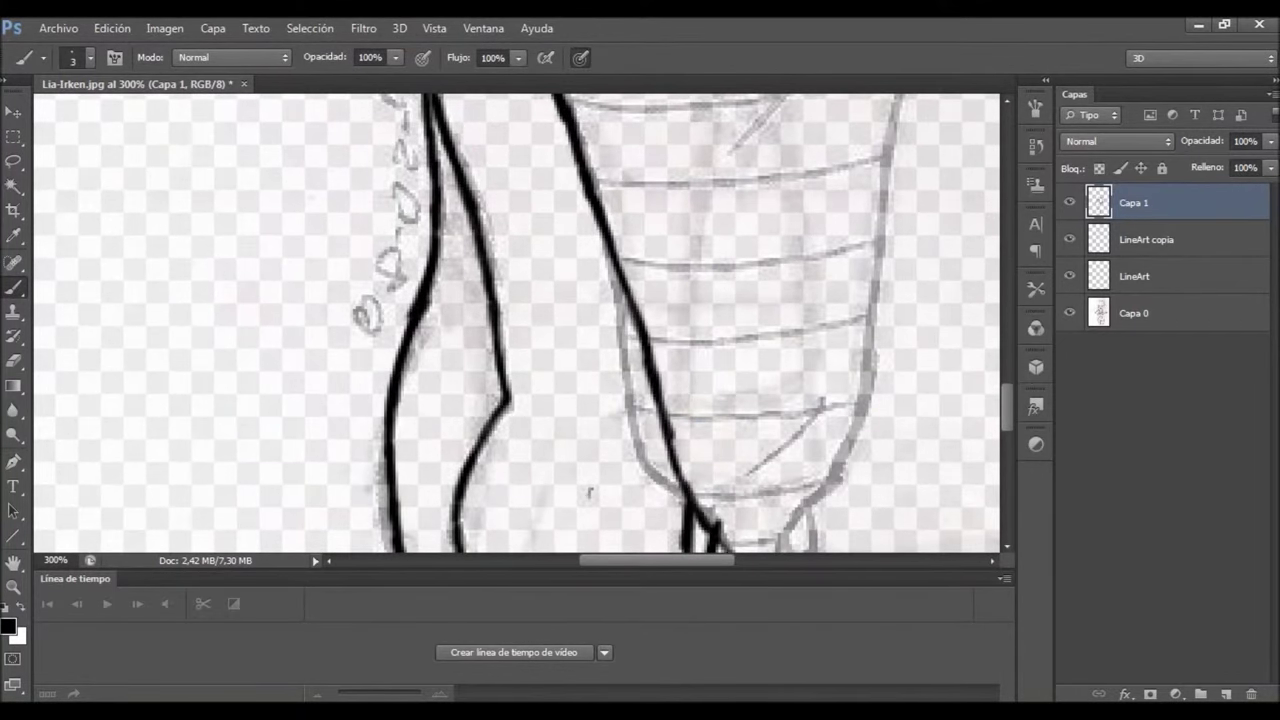
pyautogui.moveTo(625, 300); pyautogui.dragTo(712, 525)
pyautogui.scroll(-3, 517, 323)
pyautogui.press('e')
pyautogui.scroll(5, 589, 204)
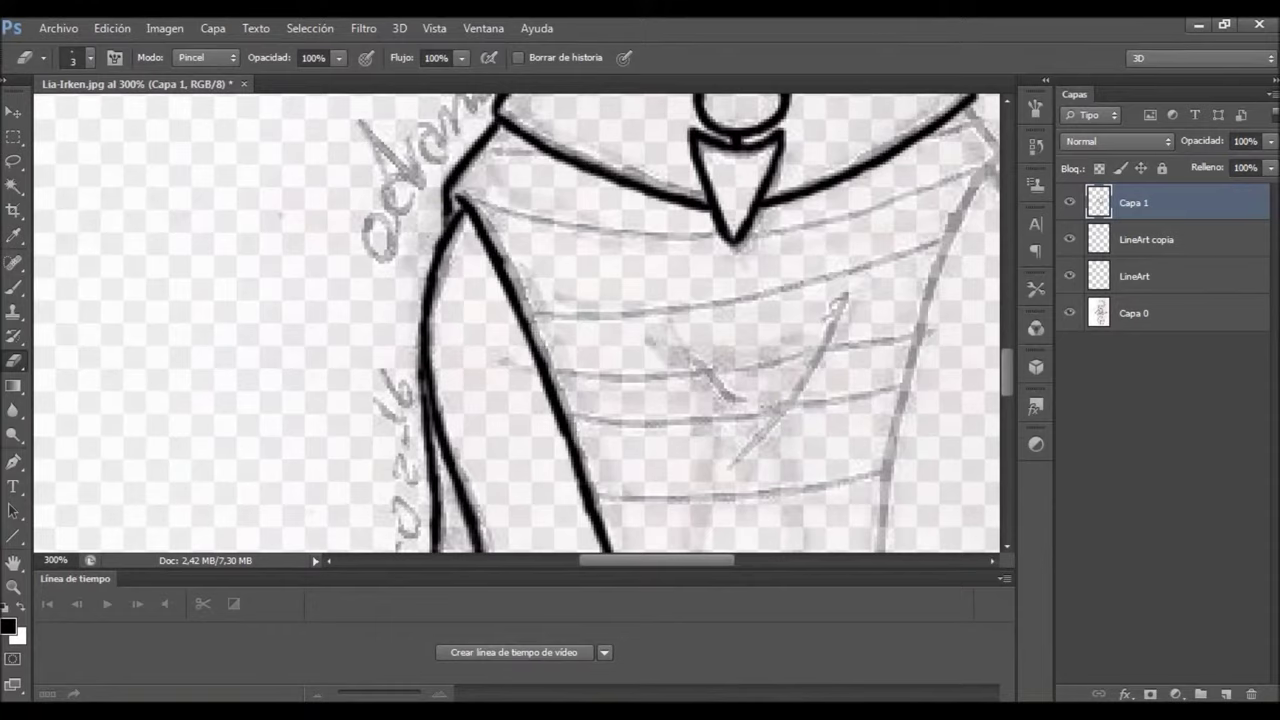
# Ink the front panel's opposite edge between its pointed tip and the hip, cleaning it with the Eraser
pyautogui.press('b')
pyautogui.scroll(-3, 517, 323)
pyautogui.moveTo(868, 386); pyautogui.dragTo(816, 508)
pyautogui.scroll(4, 517, 323)
pyautogui.moveTo(916, 396); pyautogui.dragTo(888, 512)
pyautogui.press('e')
pyautogui.hscroll(3, 517, 323)
pyautogui.moveTo(676, 452)
pyautogui.mouseDown()
pyautogui.moveTo(705, 320)
pyautogui.moveTo(760, 228)
pyautogui.mouseUp()
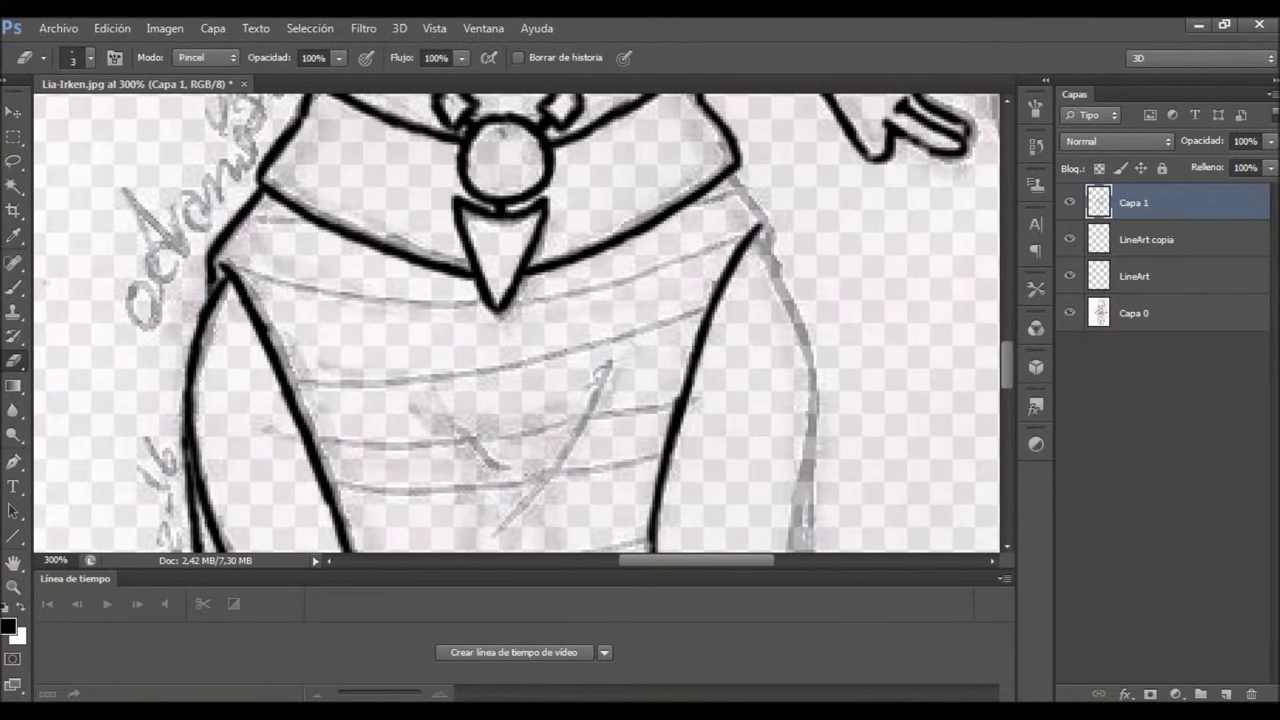
# Ink the short outer hip edge below the belt on the side of the uninked leg
pyautogui.press('b')
pyautogui.moveTo(740, 175); pyautogui.dragTo(772, 245)
pyautogui.scroll(-5, 517, 323)
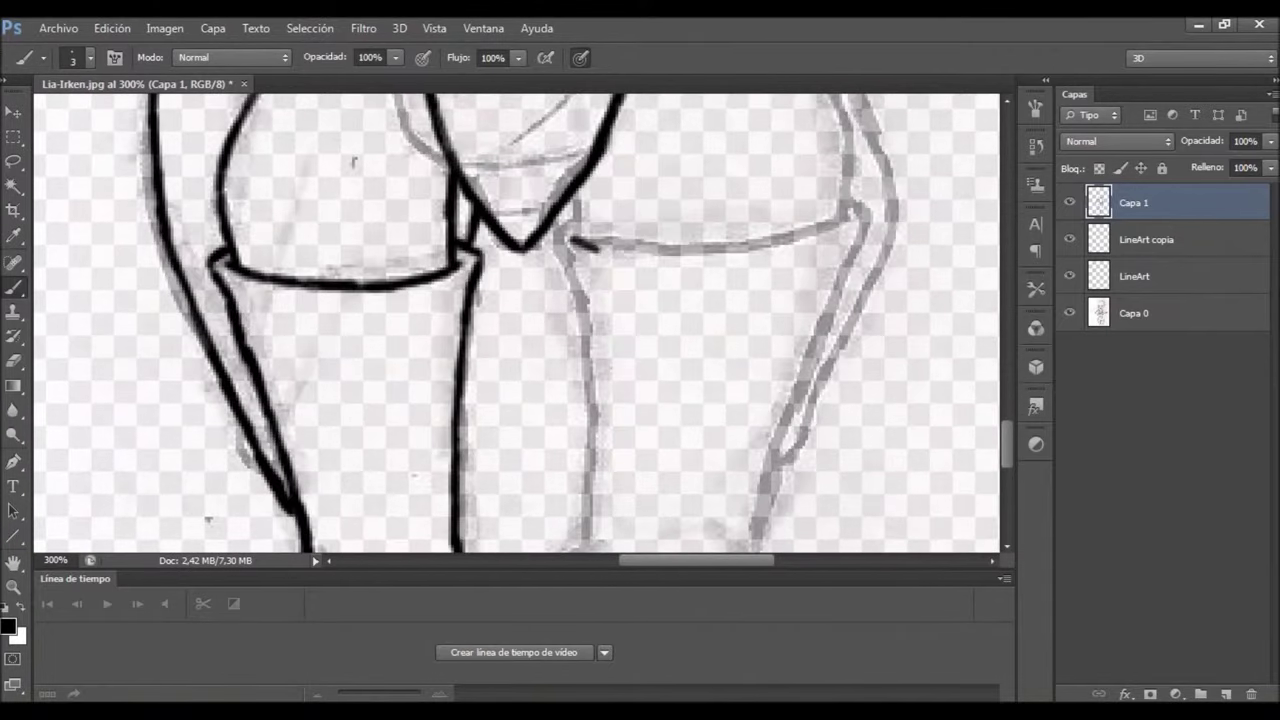
pyautogui.moveTo(575, 244); pyautogui.dragTo(660, 250)
pyautogui.hotkey('ctrl', 'z')
# Select the inked leg with its boot and hanging garment edge on Capa 1 and copy it
pyautogui.hotkey('ctrl', '-')
pyautogui.hotkey('ctrl', '-')
pyautogui.hotkey('ctrl', '-')
pyautogui.scroll(-1, 470, 265)
pyautogui.click(13, 161)
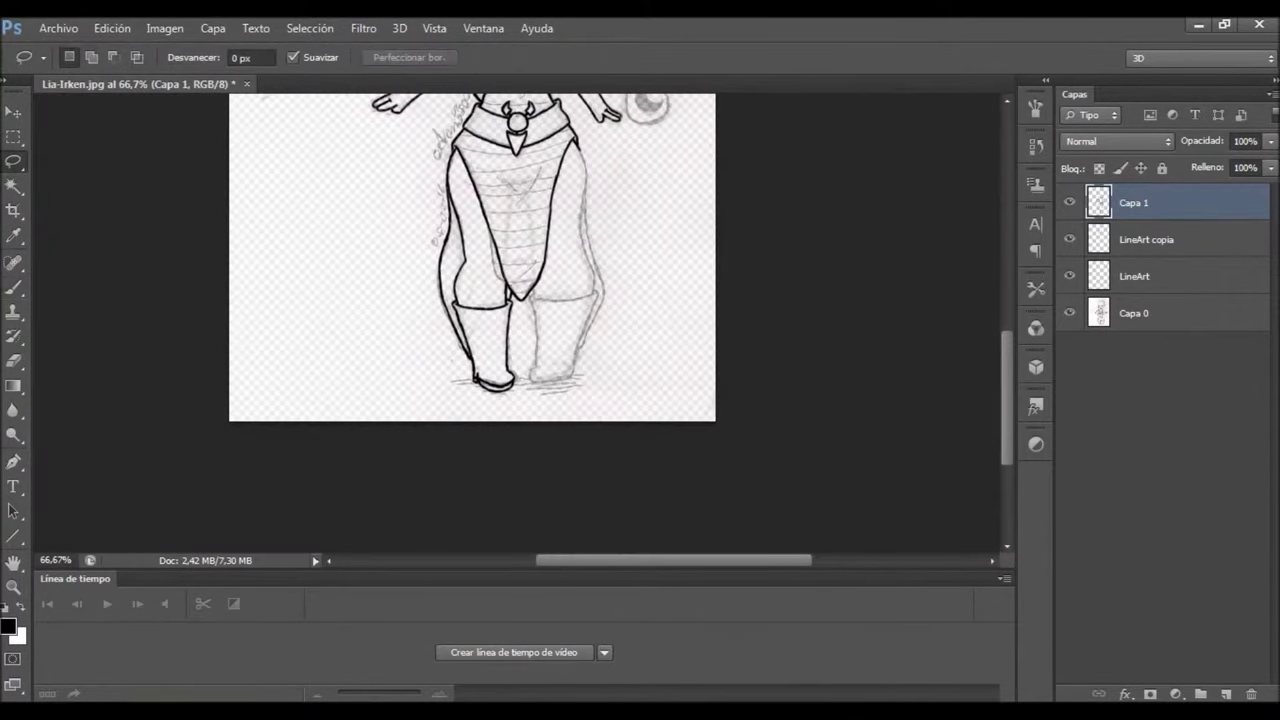
pyautogui.click(13, 185)
pyautogui.click(492, 378)
pyautogui.moveTo(455, 250)
pyautogui.mouseDown()
pyautogui.moveTo(500, 300)
pyautogui.moveTo(640, 265)
pyautogui.moveTo(598, 283)
pyautogui.mouseUp()
pyautogui.hotkey('ctrl', 'c')
# Paste the leg onto a new layer, flip it horizontally and place it over the other sketched leg
pyautogui.click(112, 28)
pyautogui.click(170, 174)
pyautogui.press('v')
pyautogui.press('Return')
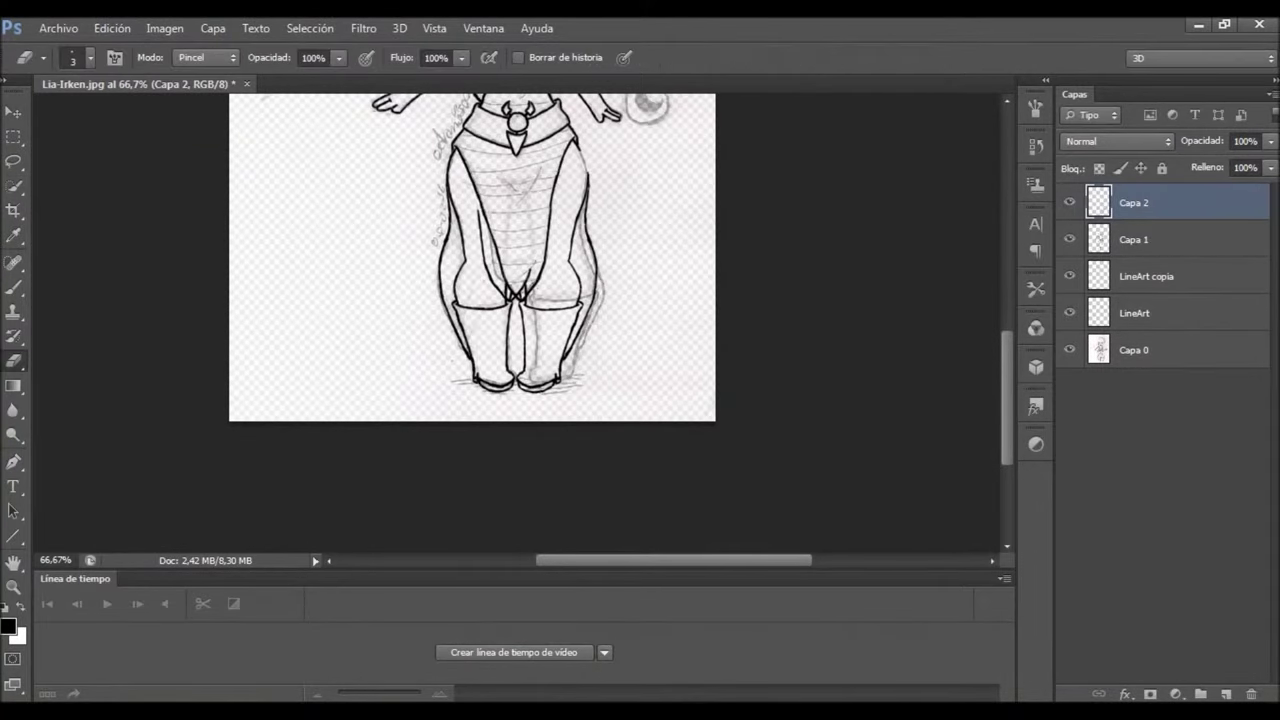
# Erase the leftover panel and hip lines from the mirrored leg with the Eraser at size 42
pyautogui.press('e')
pyautogui.hotkey('ctrl', '+')
pyautogui.hotkey('ctrl', '+')
pyautogui.scroll(-5, 429, 395)
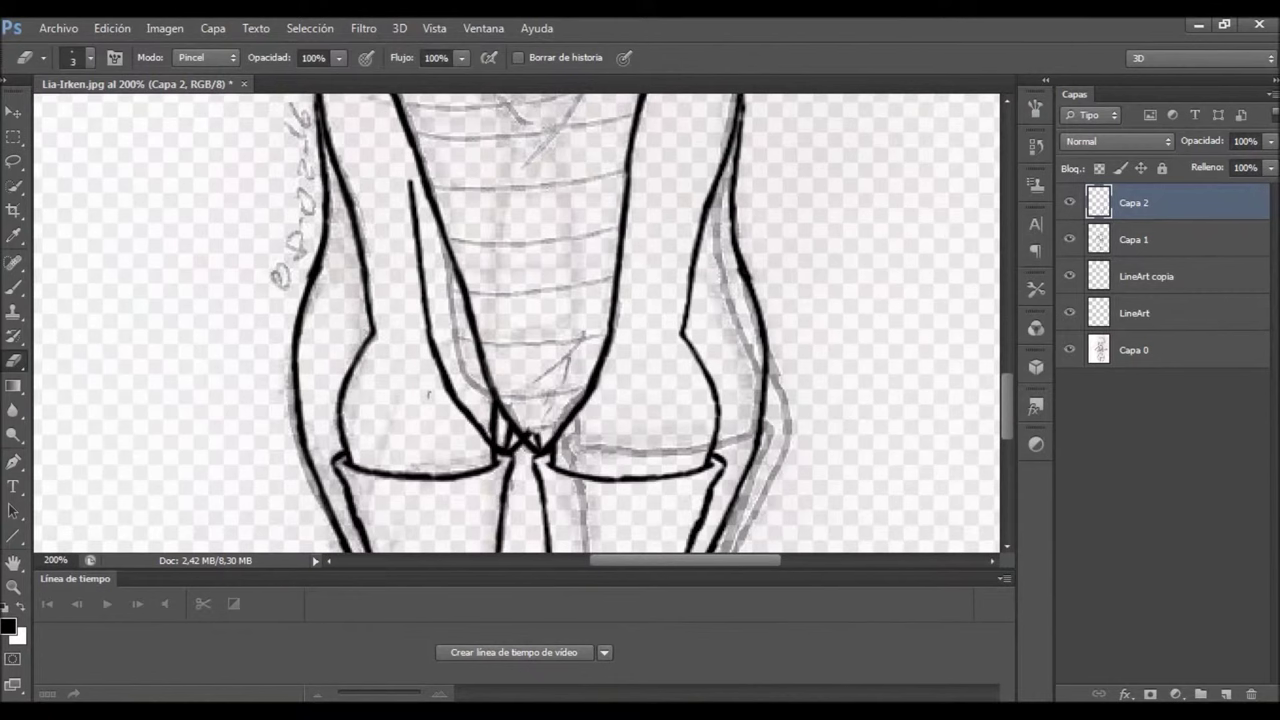
pyautogui.click(82, 57)
pyautogui.moveTo(60, 106); pyautogui.dragTo(100, 106)
pyautogui.scroll(5, 515, 320)
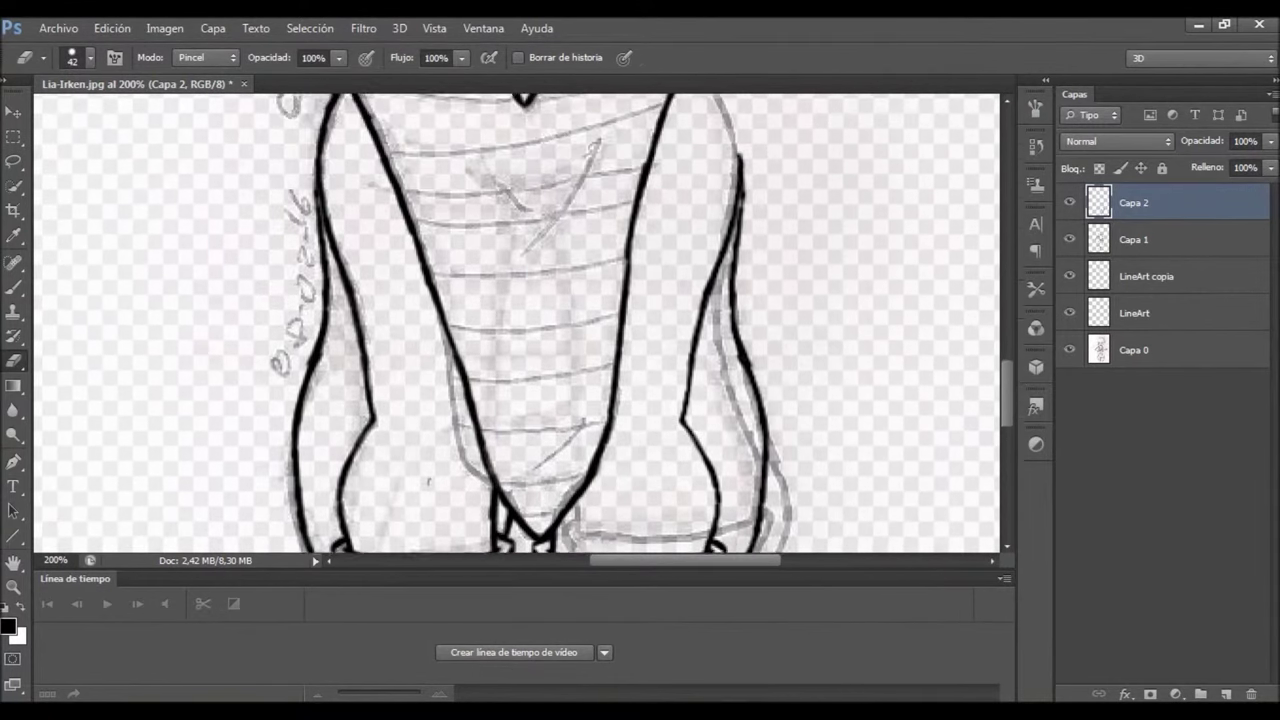
pyautogui.scroll(-6, 515, 320)
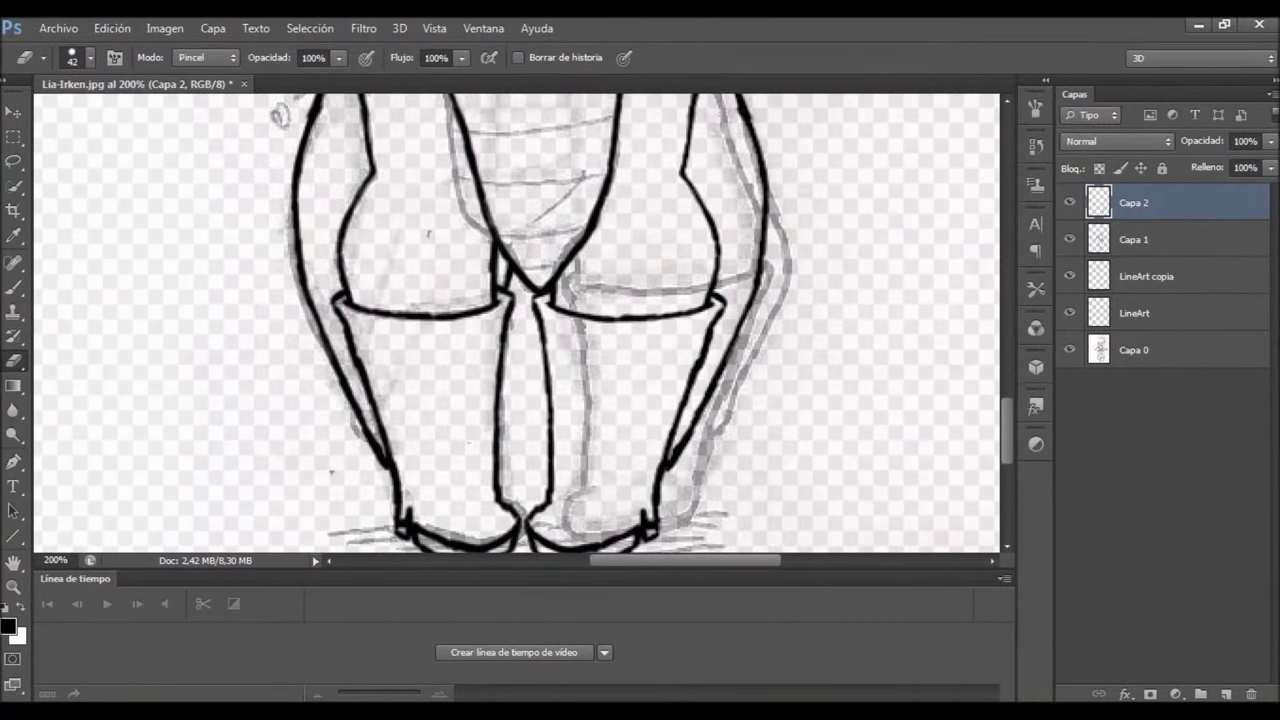
# Transform the mirrored leg on Capa 2 to fit the sketched leg beside the front panel
pyautogui.hotkey('ctrl', '-')
pyautogui.hotkey('ctrl', '-')
pyautogui.hotkey('ctrl', 't')
pyautogui.moveTo(655, 395); pyautogui.dragTo(664, 386)
pyautogui.moveTo(590, 322); pyautogui.dragTo(600, 332)
pyautogui.press('Return')
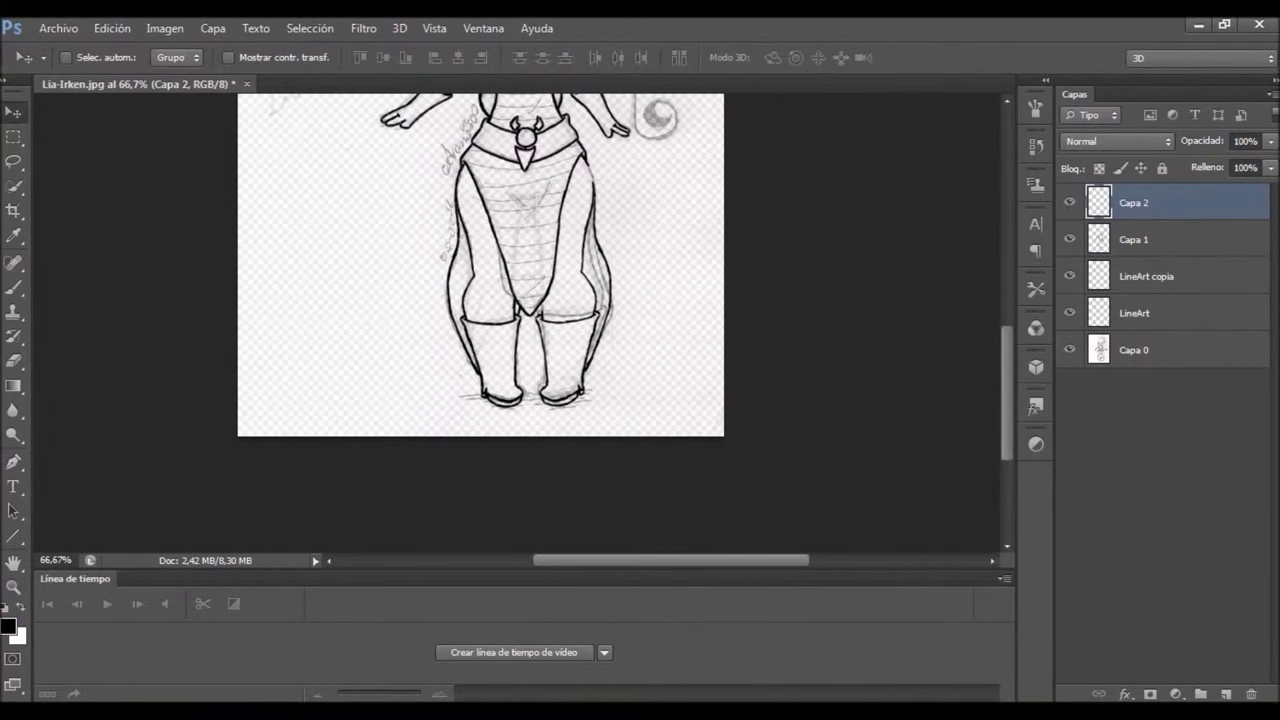
# Ink the missing outer hip line joining the belt to the mirrored leg and hide the sketch layer Capa 0
pyautogui.hotkey('ctrl', '+')
pyautogui.hotkey('ctrl', '+')
pyautogui.press('b')
pyautogui.hotkey('ctrl', '+')
pyautogui.scroll(5, 515, 320)
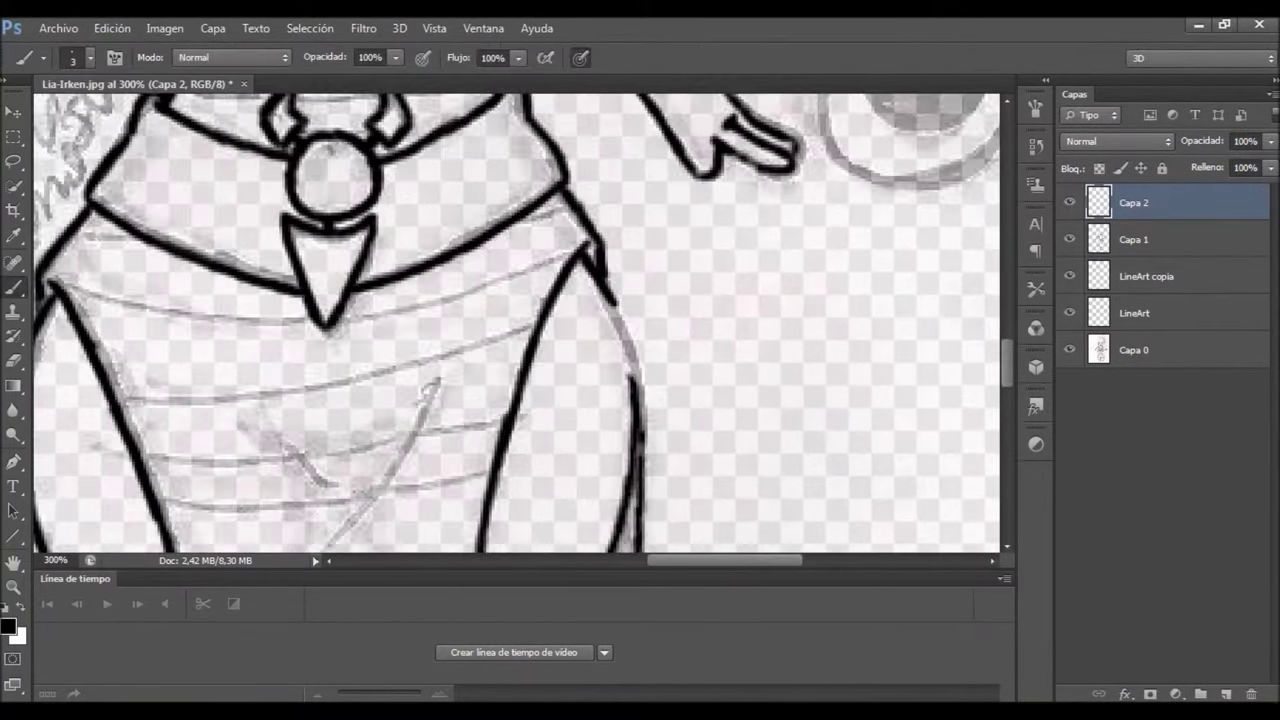
pyautogui.hotkey('ctrl', '-')
pyautogui.hotkey('ctrl', '-')
pyautogui.hotkey('ctrl', '-')
pyautogui.hotkey('ctrl', '-')
pyautogui.hotkey('ctrl', '-')
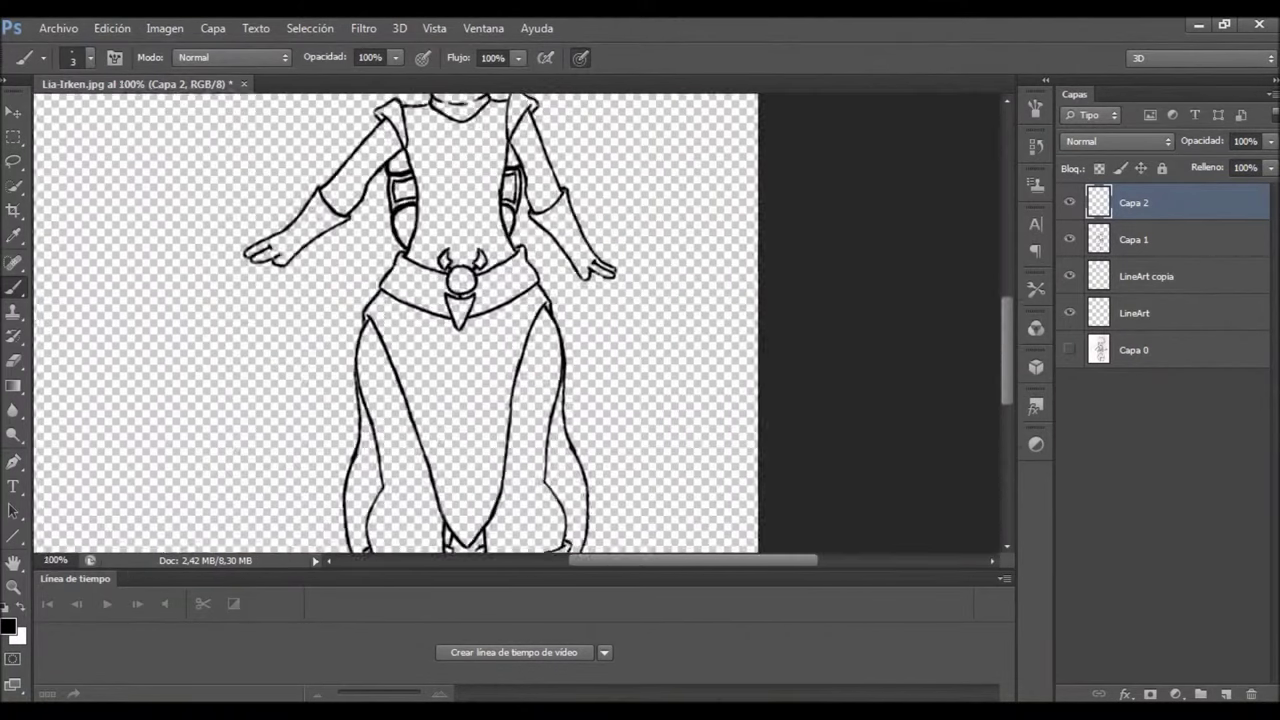
# Add a new empty layer and rename the two eye layers "ojo I" and "ojo d"
pyautogui.hotkey('ctrl', 'shift', 'alt', 'n')
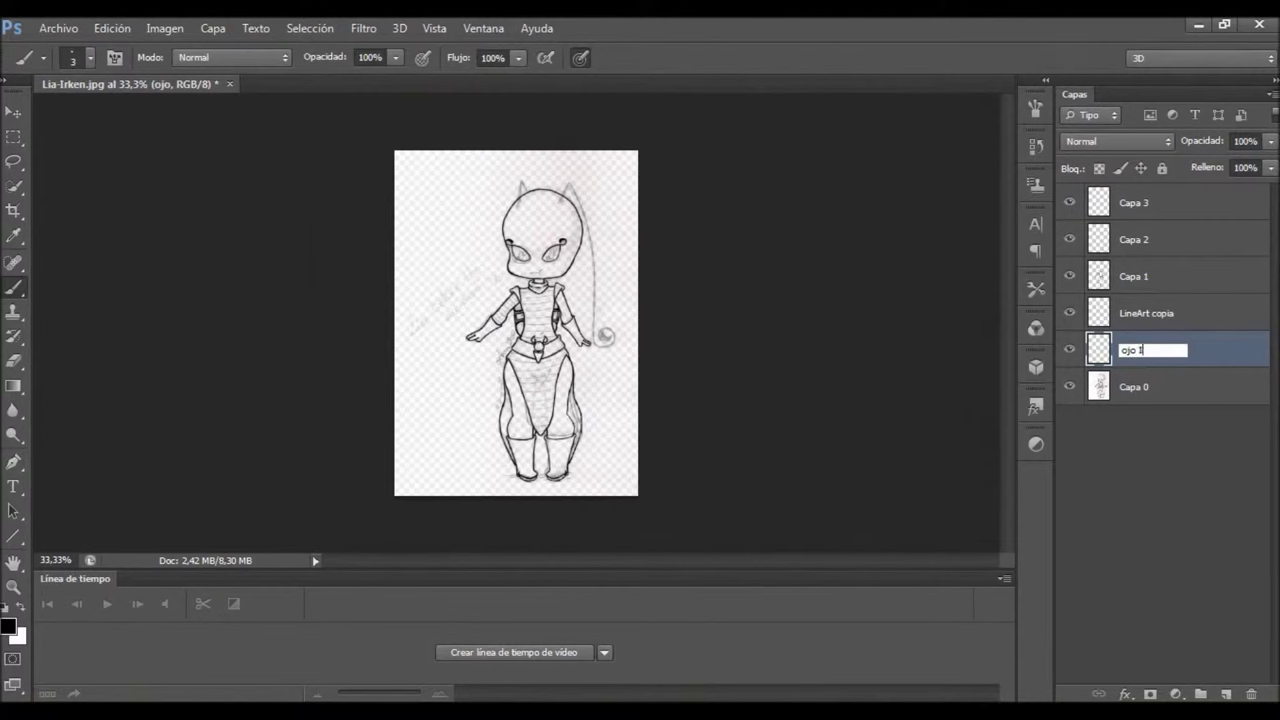
pyautogui.press('Return')
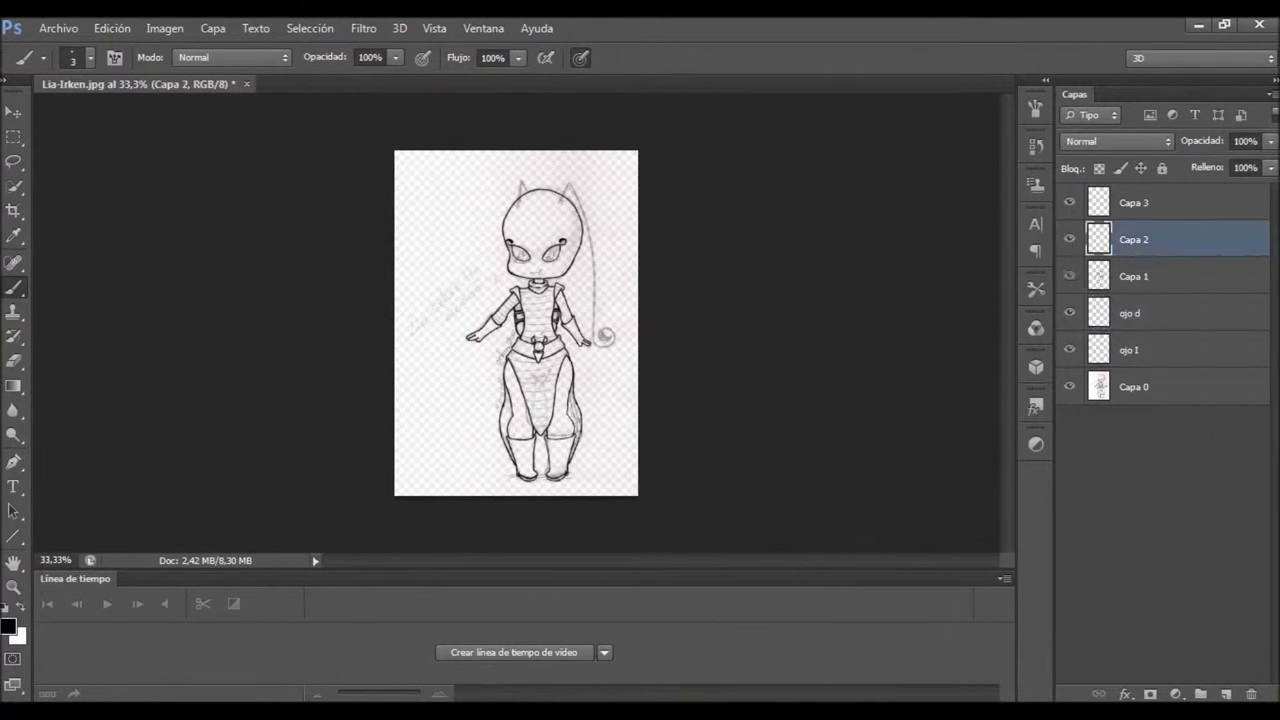
# Merge Capa 2 with Capa 1 as "cuerpo" and name the empty top layer "antena"
pyautogui.rightClick(1150, 239)
pyautogui.click(780, 491)
pyautogui.doubleClick(1134, 239)
pyautogui.write('cuerpo')
pyautogui.press('Return')
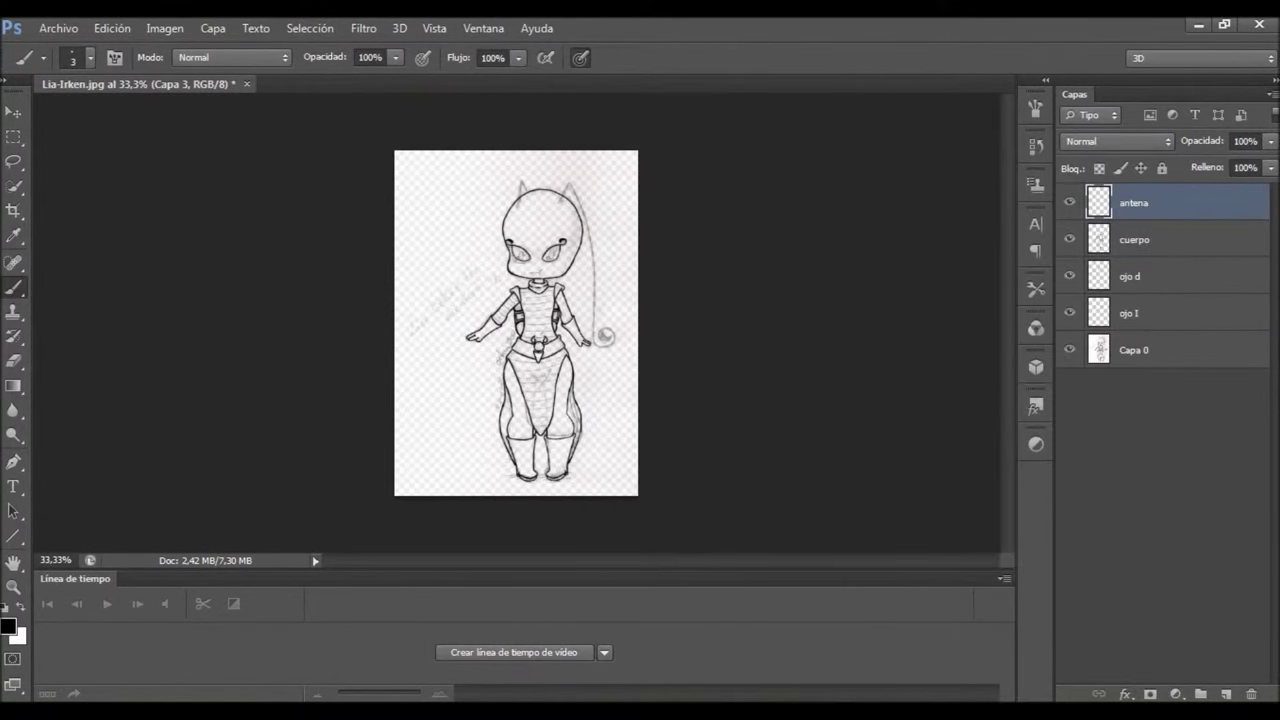
# Ink the antenna's thick base rising from the head to its bent tip and fill it black on the antena layer
pyautogui.hotkey('ctrl', '+')
pyautogui.hotkey('ctrl', '+')
pyautogui.hotkey('ctrl', '+')
pyautogui.hotkey('ctrl', '+')
pyautogui.hotkey('ctrl', '+')
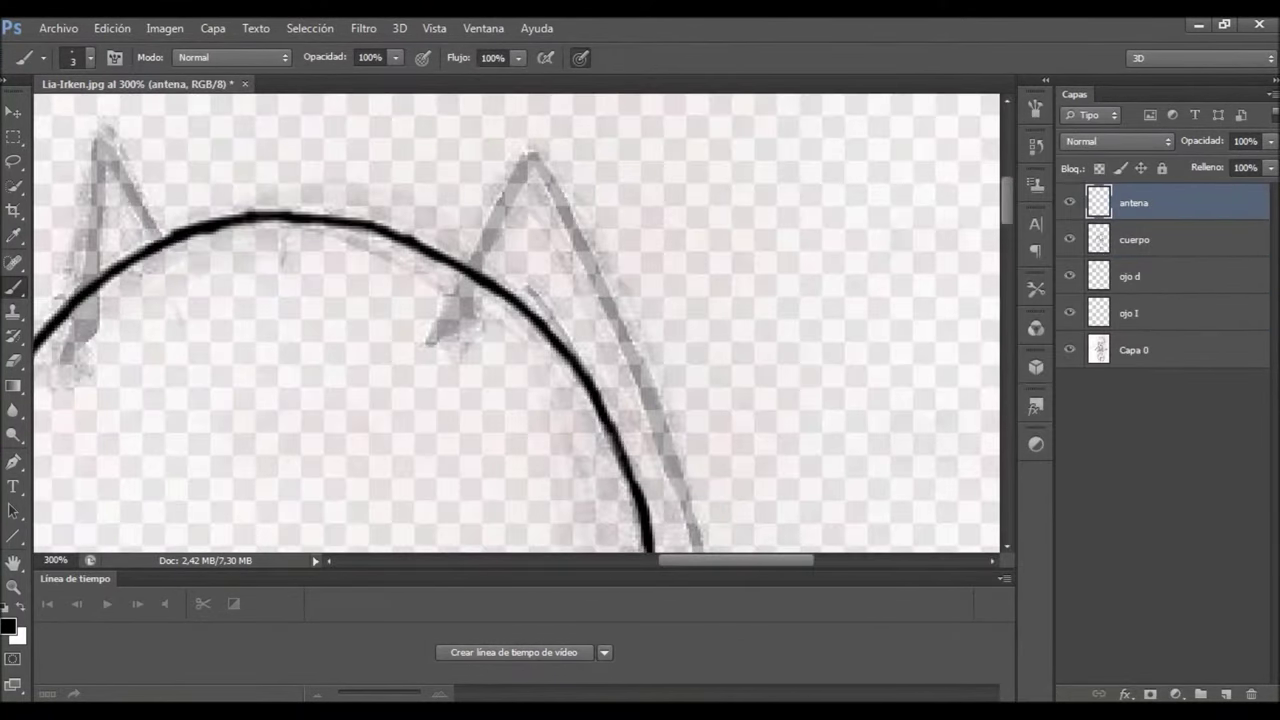
pyautogui.moveTo(458, 285); pyautogui.dragTo(526, 158)
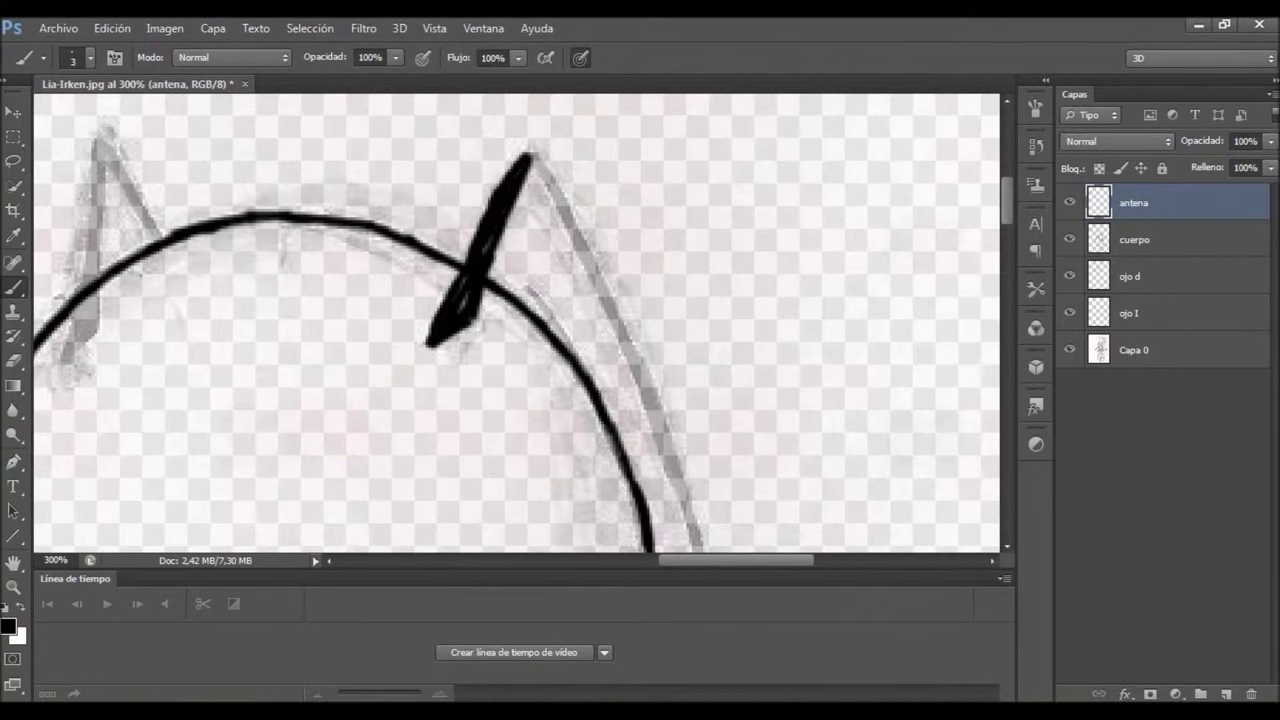
# Rotate the image a quarter turn counter-clockwise so the antenna's long strand lies horizontally
pyautogui.press('z')
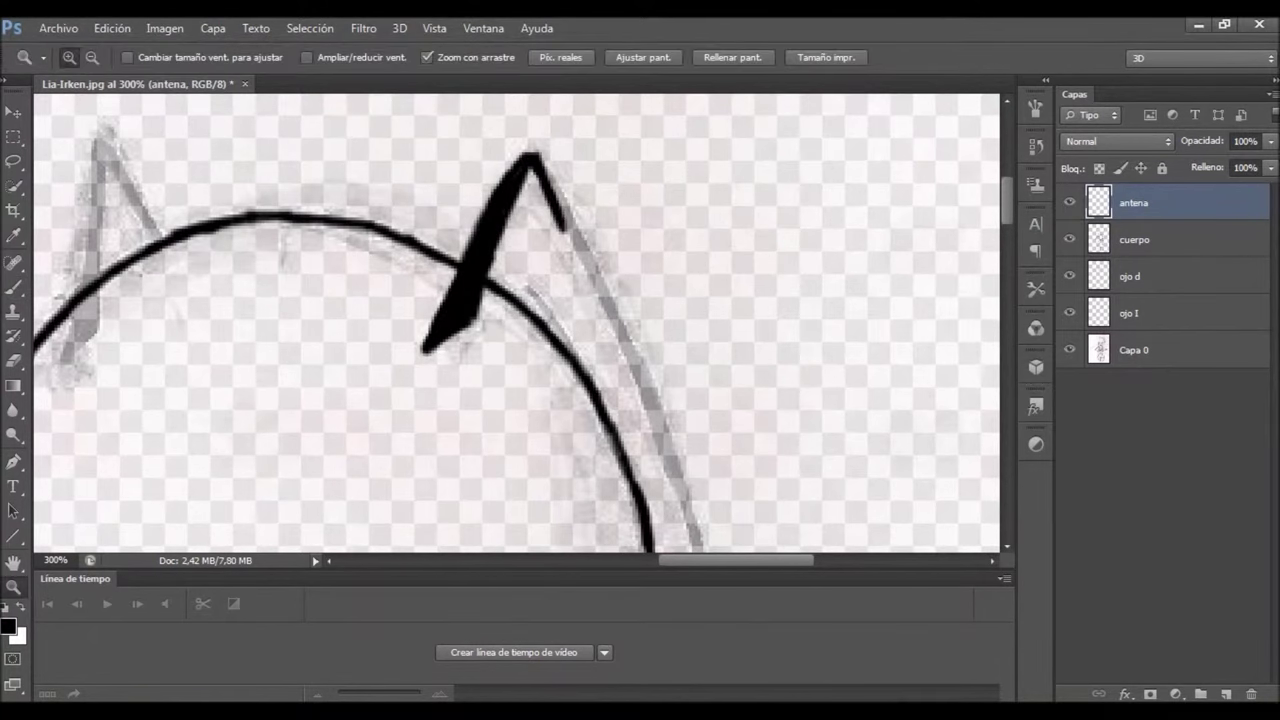
pyautogui.hotkey('ctrl', '-')
pyautogui.hotkey('ctrl', '-')
pyautogui.hotkey('ctrl', '-')
pyautogui.hotkey('ctrl', '-')
pyautogui.hotkey('ctrl', '-')
pyautogui.click(165, 28)
pyautogui.moveTo(300, 200)
pyautogui.click(440, 217)
pyautogui.click(112, 28)
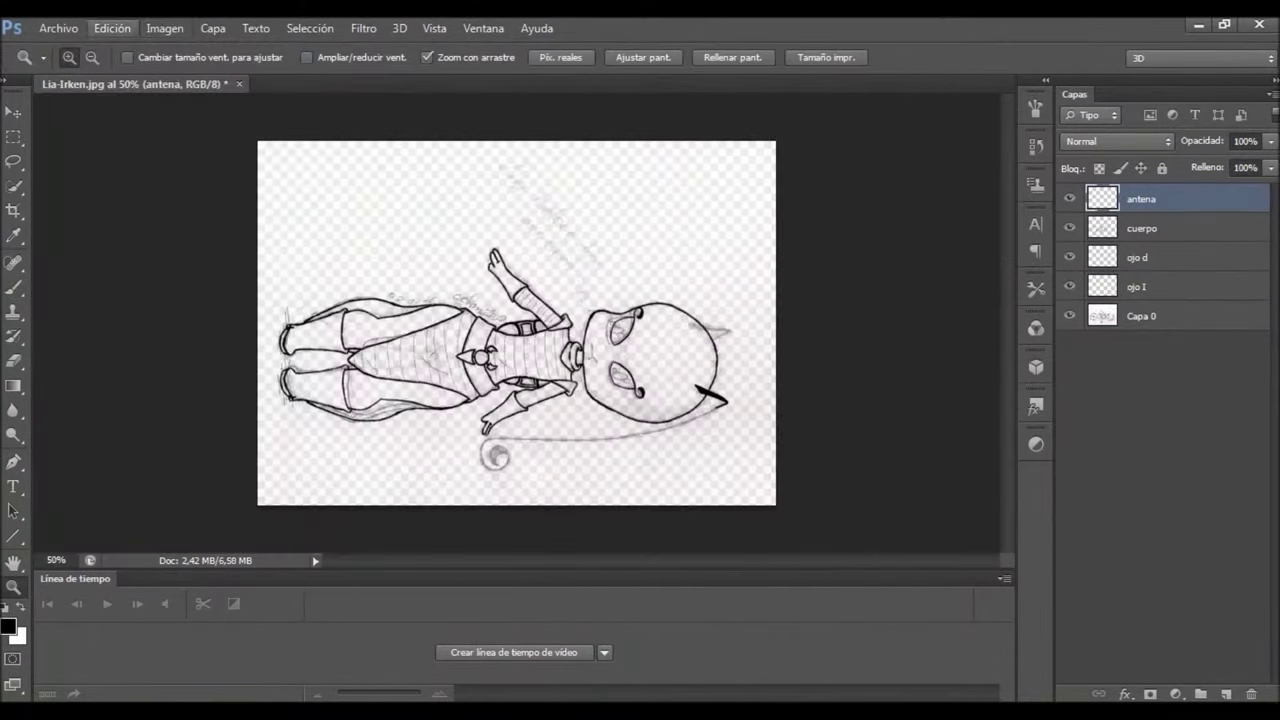
pyautogui.click(445, 235)
pyautogui.hotkey('ctrl', '+')
pyautogui.hotkey('ctrl', '+')
pyautogui.press('b')
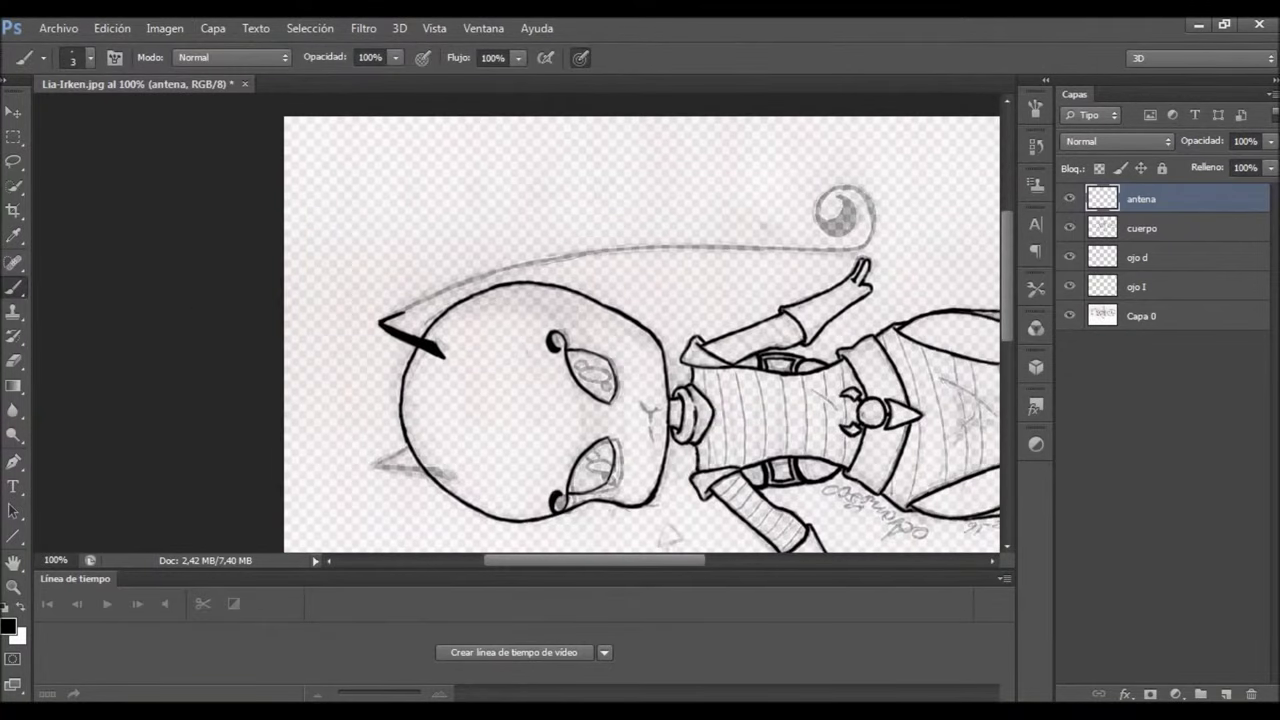
# Ink the antenna strand from its tip past the head, then hide the sketch layer and thicken the line
pyautogui.moveTo(808, 251); pyautogui.dragTo(860, 249)
pyautogui.hotkey('ctrl', 'z')
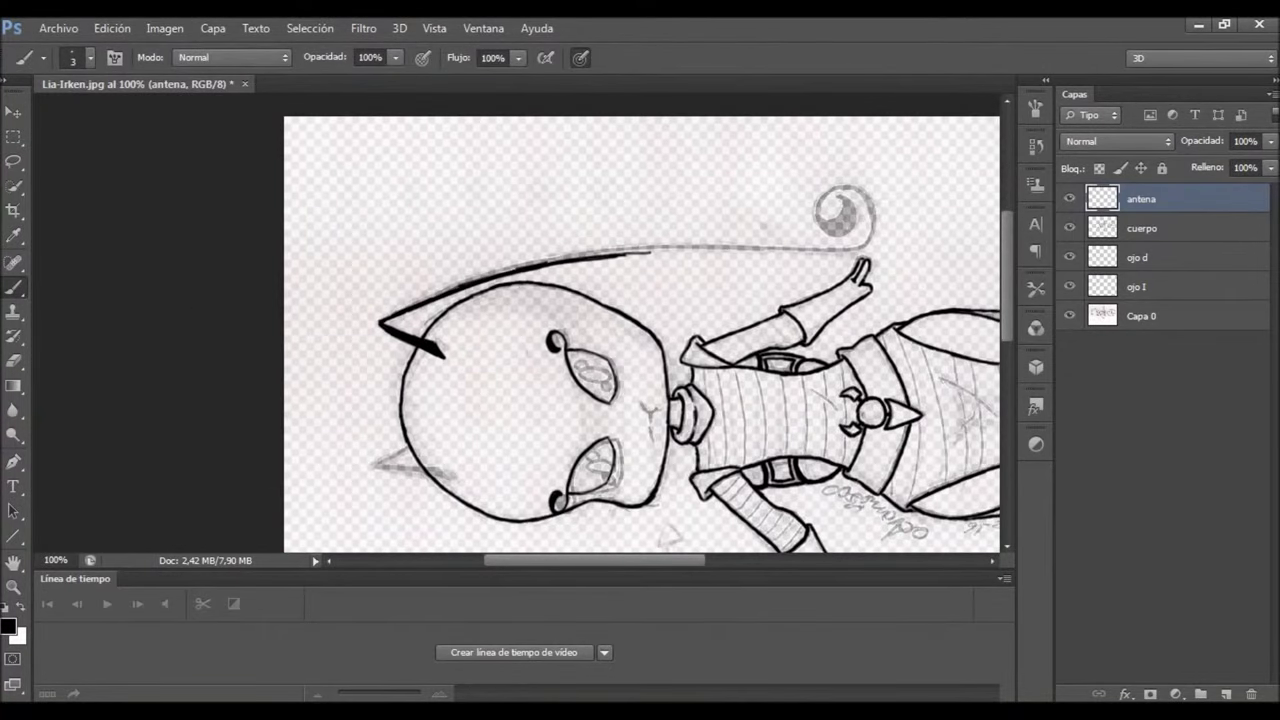
pyautogui.hotkey('ctrl', '+')
pyautogui.hotkey('ctrl', '+')
pyautogui.hotkey('ctrl', '+')
pyautogui.press('e')
pyautogui.click(1070, 316)
pyautogui.press('b')
pyautogui.moveTo(420, 335); pyautogui.dragTo(715, 258)
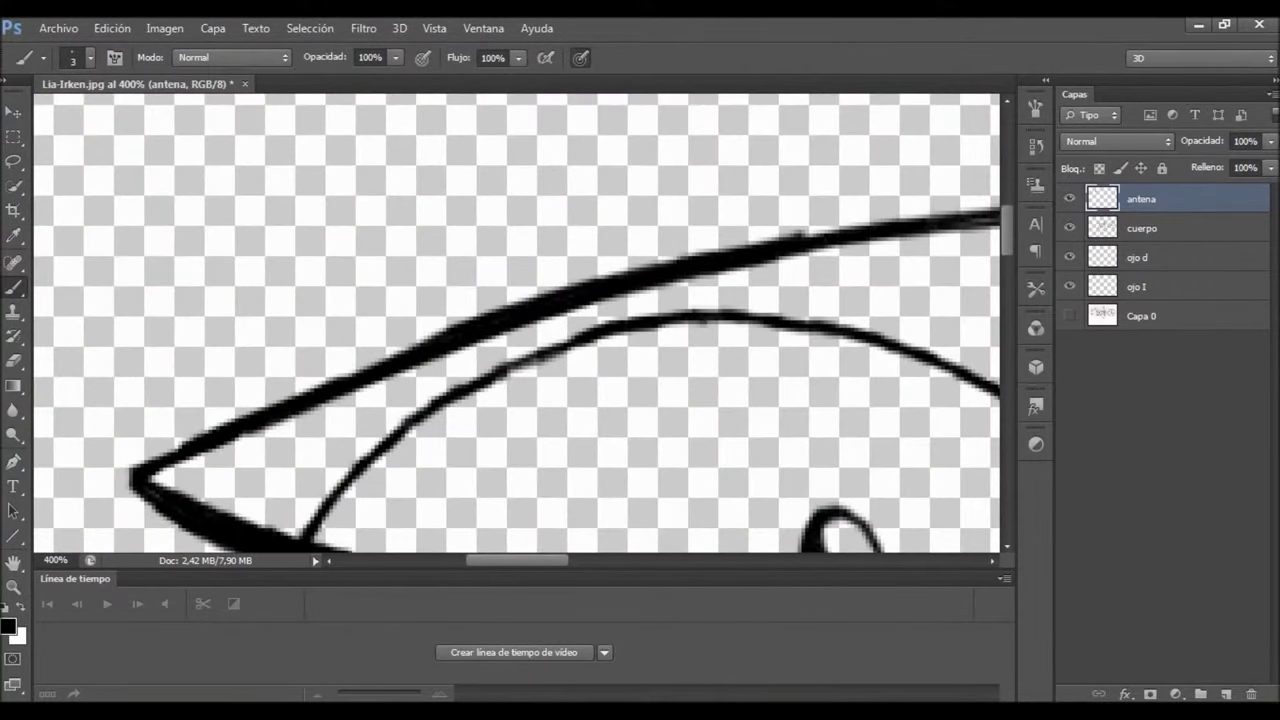
# Continue the thickened antenna strand from the head toward the curl at its end
pyautogui.hscroll(5, 516, 330)
pyautogui.moveTo(526, 212); pyautogui.dragTo(888, 193)
pyautogui.hscroll(3, 516, 322)
pyautogui.scroll(-3, 516, 322)
pyautogui.moveTo(628, 238); pyautogui.dragTo(830, 250)
pyautogui.scroll(-3, 516, 322)
# Ink the curl at the antenna's end and fill its inner crescent black with the brush at size 5
pyautogui.moveTo(456, 250); pyautogui.dragTo(712, 145)
pyautogui.scroll(3, 516, 322)
pyautogui.moveTo(432, 312)
pyautogui.mouseDown()
pyautogui.moveTo(515, 345)
pyautogui.moveTo(618, 260)
pyautogui.mouseUp()
pyautogui.moveTo(432, 285)
pyautogui.mouseDown()
pyautogui.moveTo(500, 412)
pyautogui.moveTo(635, 362)
pyautogui.moveTo(645, 295)
pyautogui.mouseUp()
pyautogui.moveTo(610, 385); pyautogui.dragTo(475, 408)
pyautogui.moveTo(430, 300)
pyautogui.mouseDown()
pyautogui.moveTo(585, 222)
pyautogui.moveTo(705, 370)
pyautogui.mouseUp()
pyautogui.moveTo(660, 232)
pyautogui.mouseDown()
pyautogui.moveTo(700, 400)
pyautogui.moveTo(428, 300)
pyautogui.moveTo(540, 390)
pyautogui.moveTo(620, 300)
pyautogui.moveTo(570, 410)
pyautogui.mouseUp()
pyautogui.click(85, 57)
pyautogui.moveTo(510, 375); pyautogui.dragTo(600, 340)
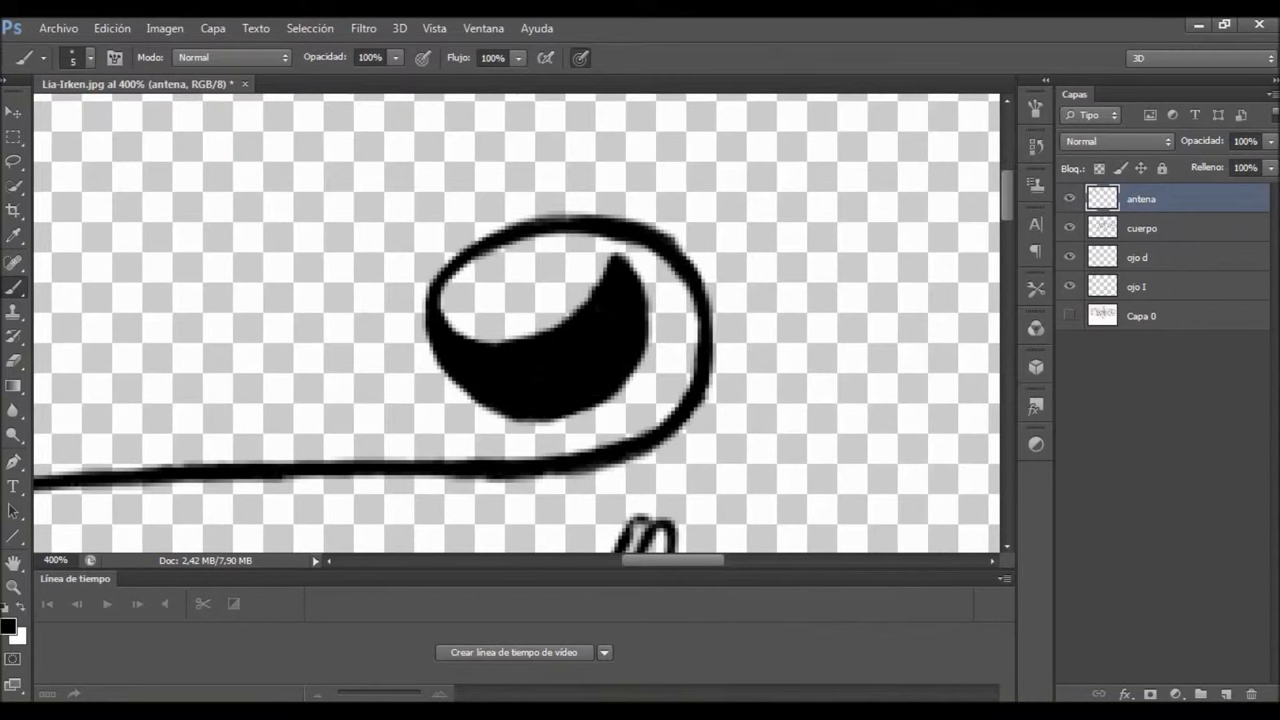
# Rotate the image back so the character stands upright, and fit it in the view
pyautogui.click(165, 28)
pyautogui.click(470, 214)
pyautogui.press('z')
pyautogui.hotkey('ctrl', '0')
# Duplicate the antena layer as "antena copia" and move the copy onto the other antenna's place on the head
pyautogui.rightClick(1150, 202)
pyautogui.click(757, 183)
pyautogui.press('Return')
pyautogui.hotkey('ctrl', '+')
pyautogui.moveTo(610, 176)
pyautogui.mouseDown()
pyautogui.moveTo(552, 180)
pyautogui.moveTo(560, 160)
pyautogui.moveTo(550, 300)
pyautogui.mouseUp()
# Erase the parts of the copied antenna that cross the face, torso and arm with the Eraser at size 5
pyautogui.hotkey('ctrl', '+')
pyautogui.press('e')
pyautogui.click(90, 57)
pyautogui.scroll(-5, 517, 323)
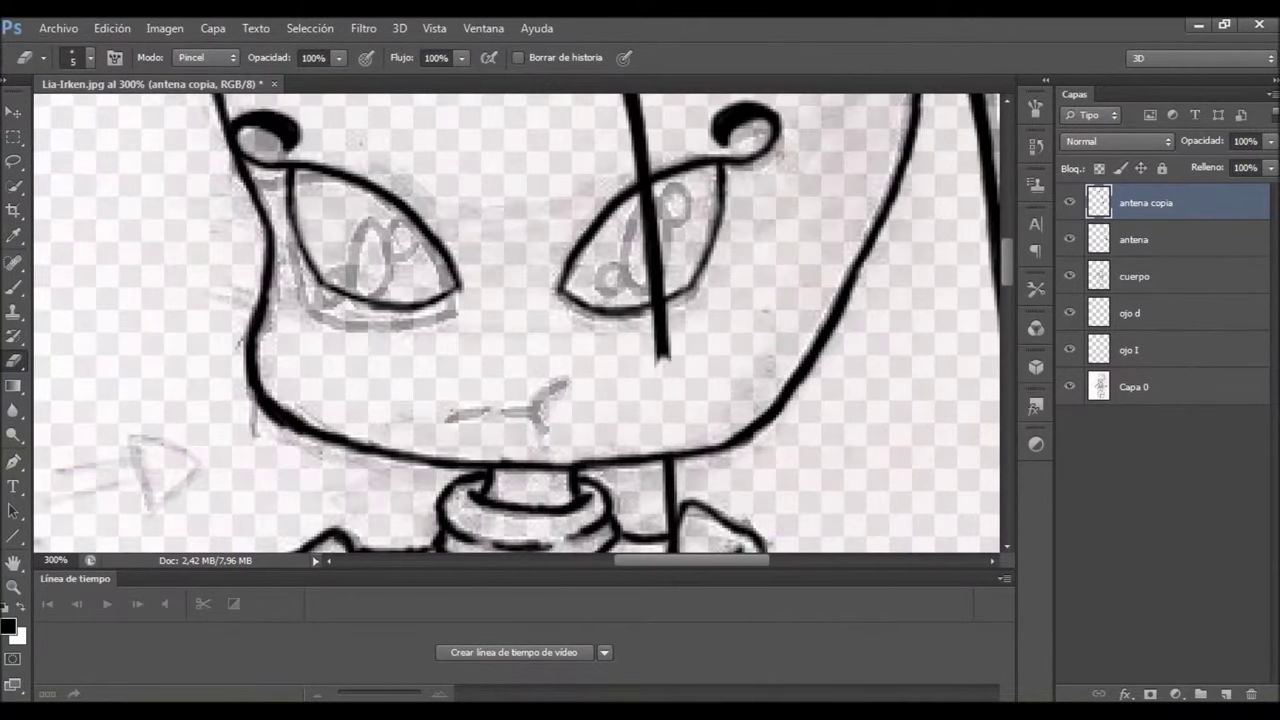
pyautogui.scroll(-5, 517, 323)
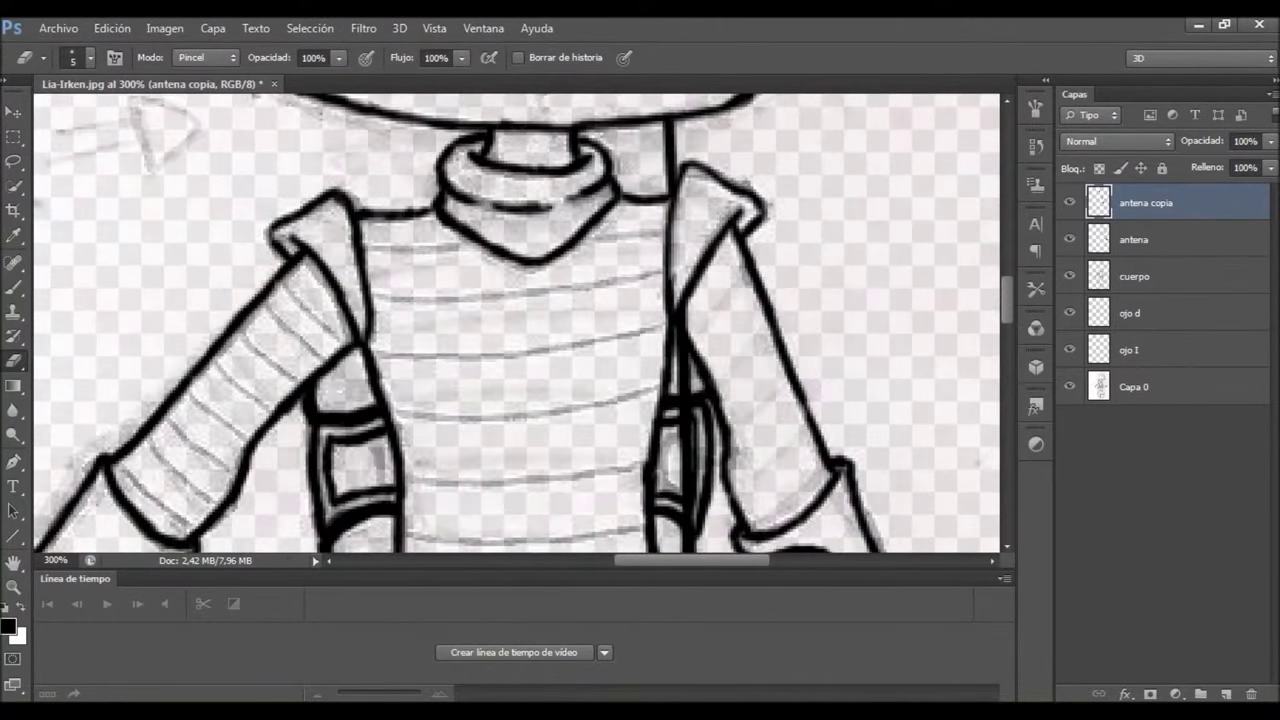
pyautogui.scroll(-5, 517, 323)
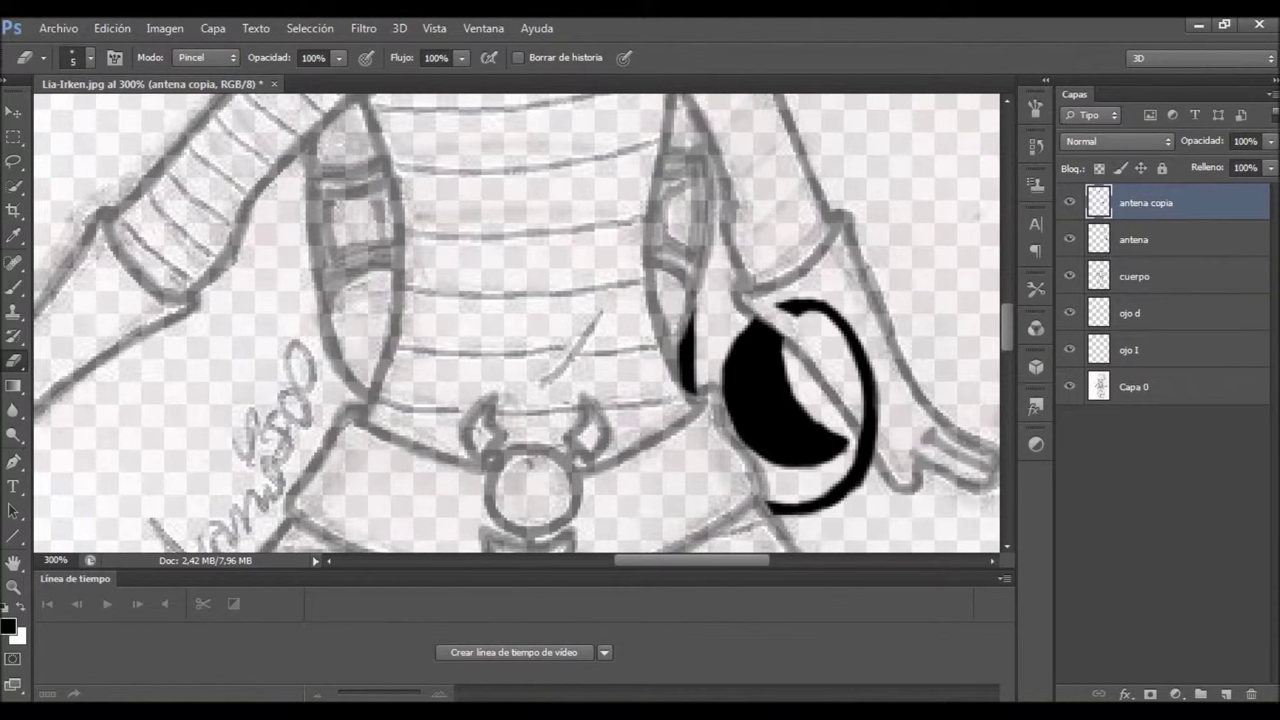
# Return the cuerpo layer to full opacity and ink the short diagonal crease on the torso above the belt
pyautogui.click(1134, 276)
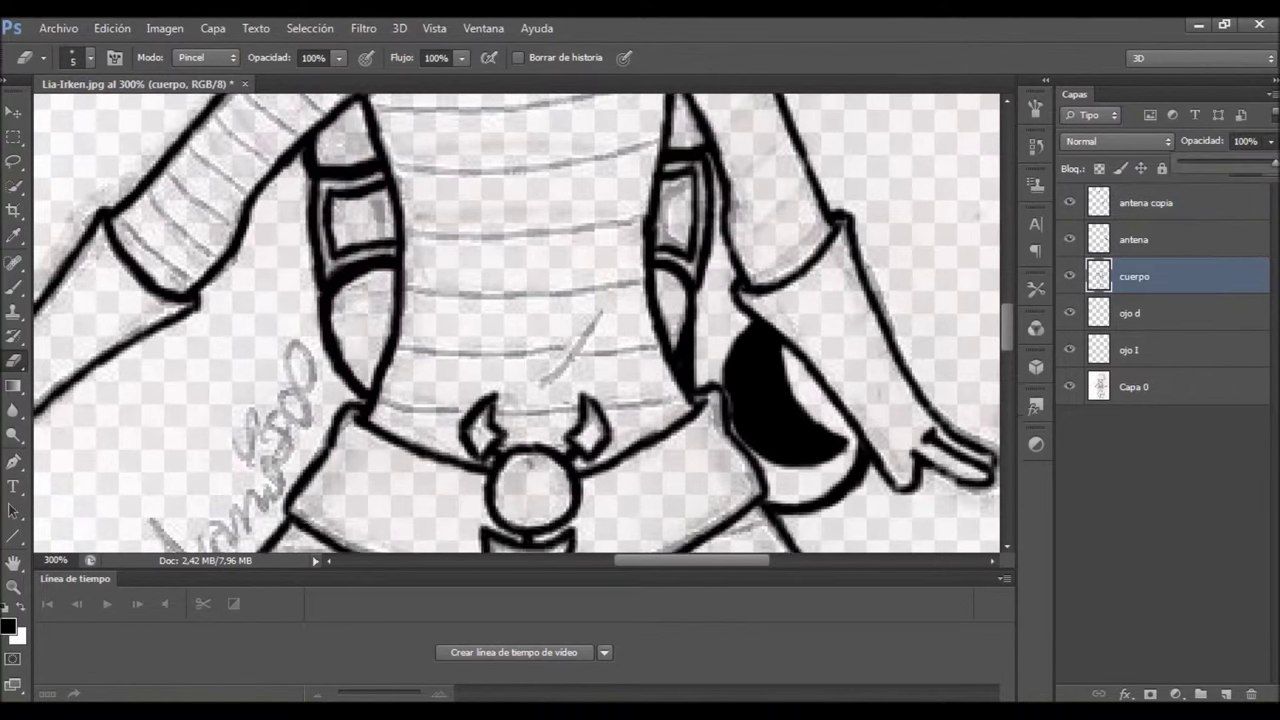
pyautogui.press('z')
pyautogui.hotkey('ctrl', '0')
pyautogui.hotkey('ctrl', '1')
pyautogui.click(565, 370)
pyautogui.click(565, 370)
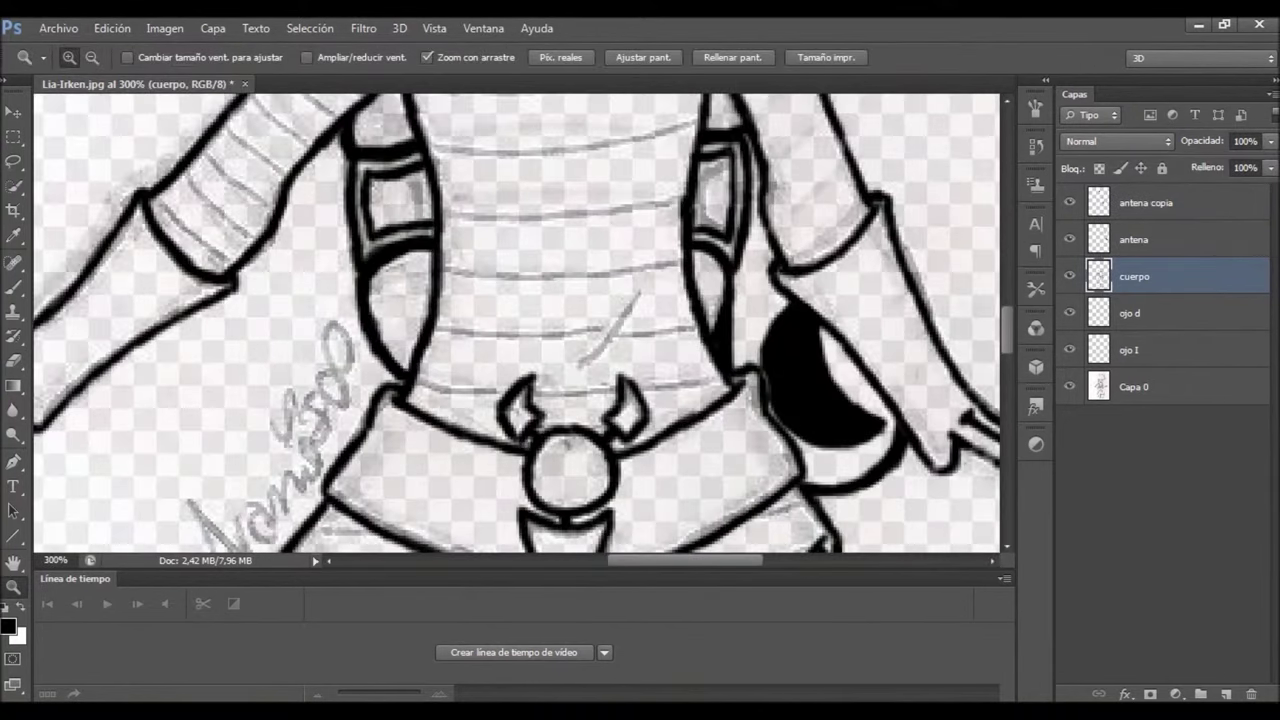
pyautogui.press('b')
pyautogui.moveTo(640, 288); pyautogui.dragTo(578, 370)
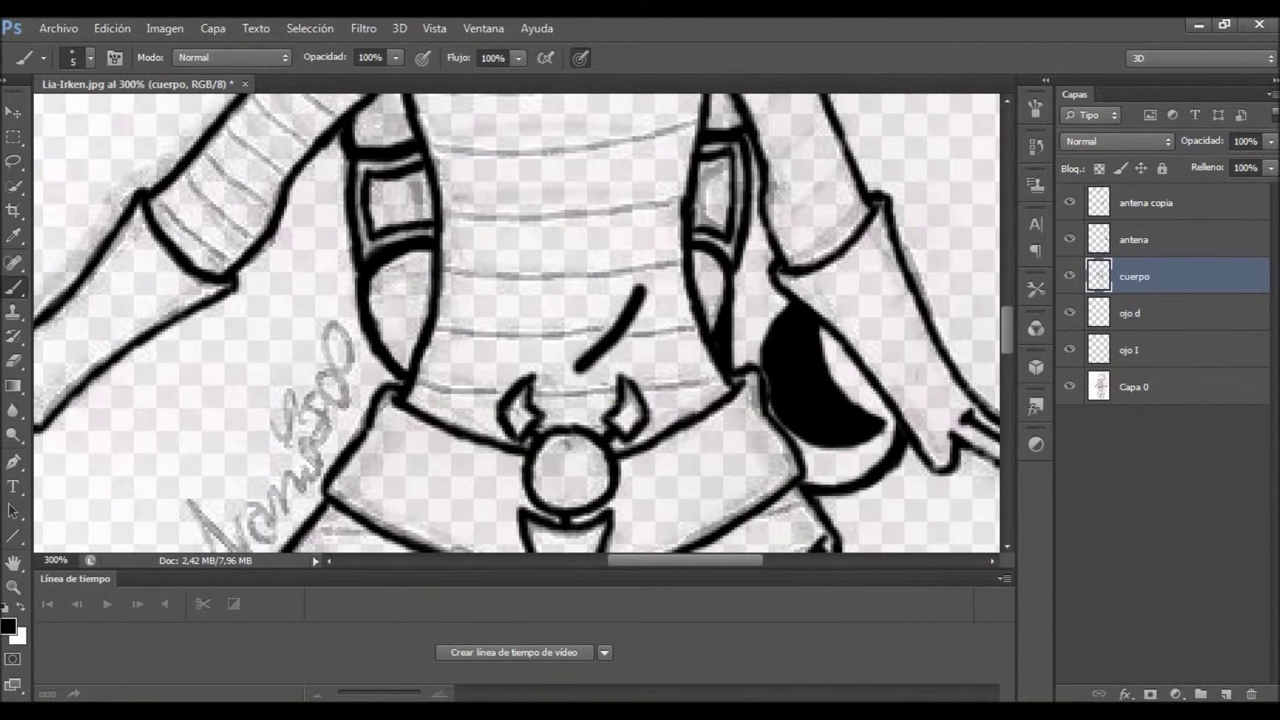
# Ink the two converging creases and the short lower fold on the front panel, tapering the strokes with the Eraser
pyautogui.press('e')
pyautogui.scroll(-5, 517, 322)
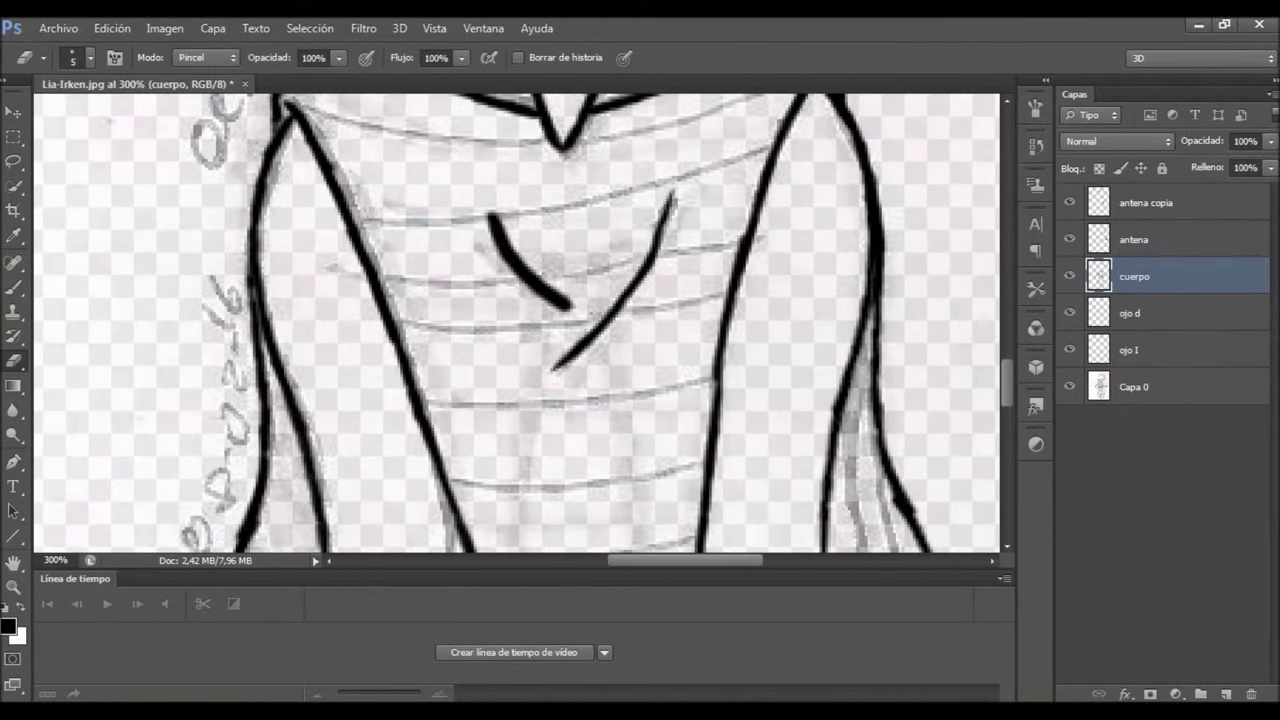
pyautogui.scroll(4, 418, 450)
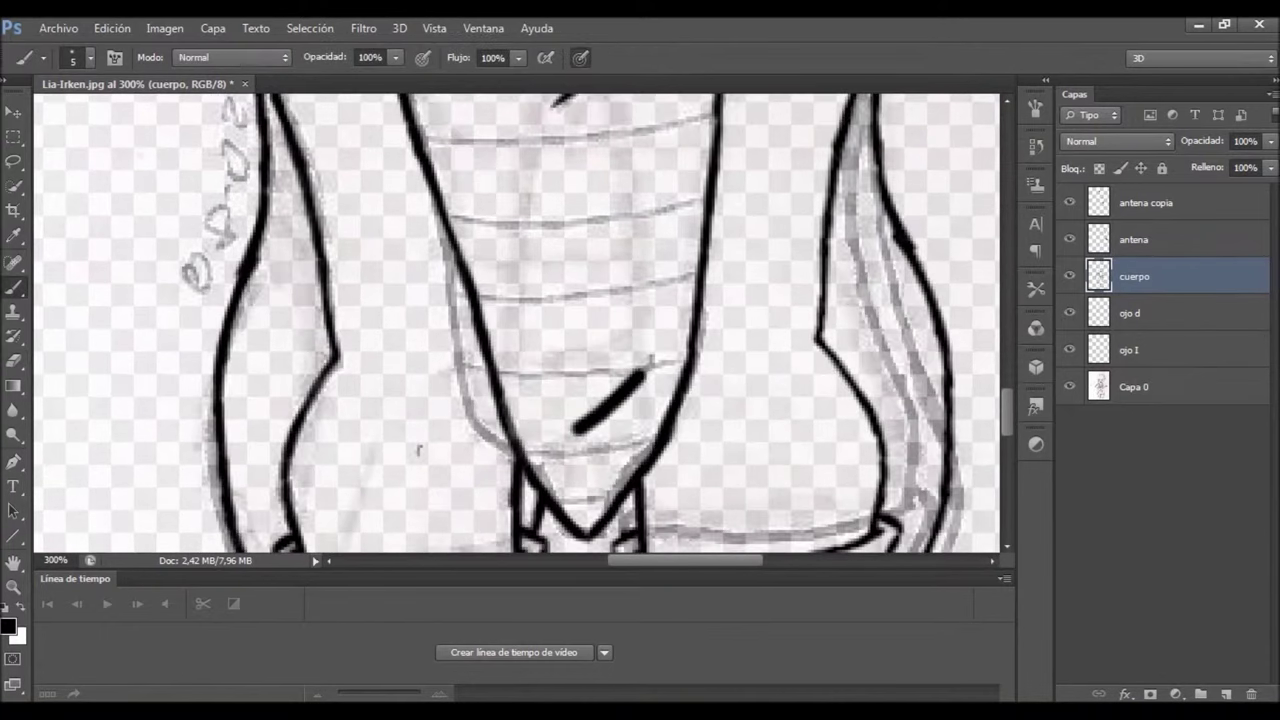
pyautogui.press('z')
pyautogui.hotkey('ctrl', '0')
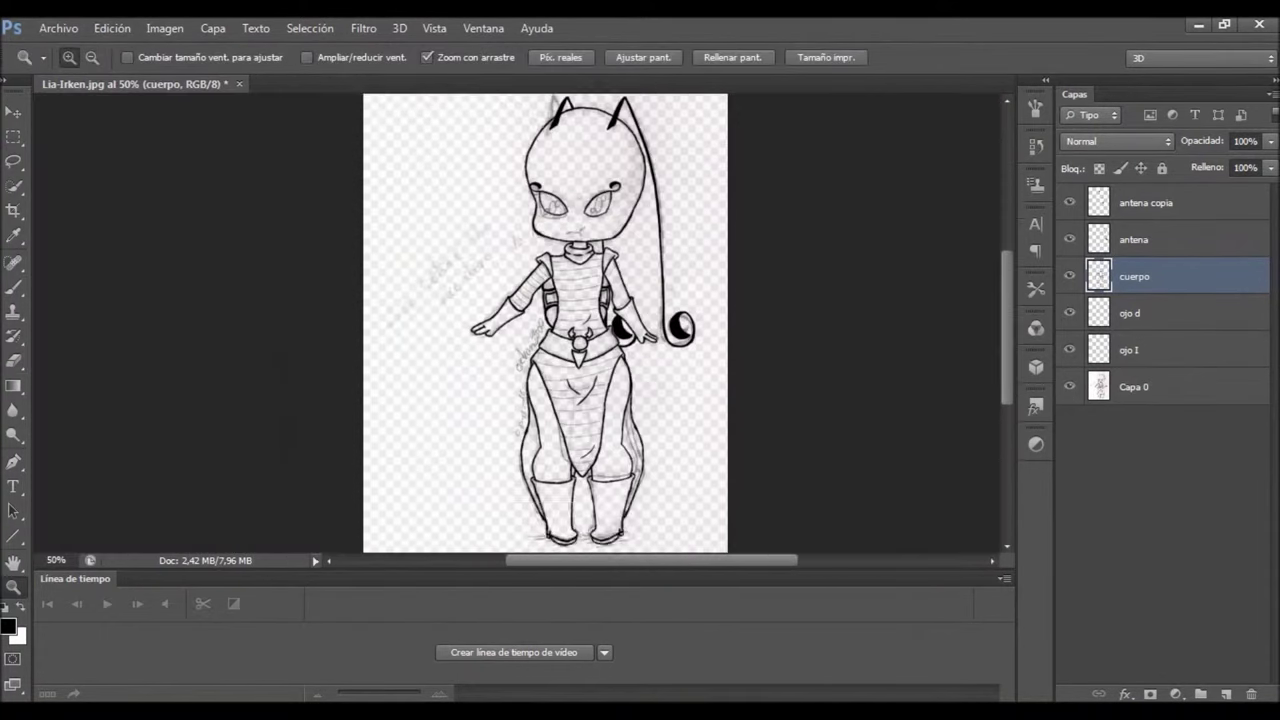
# Create a new layer named "boca" directly below the cuerpo layer
pyautogui.keyDown('ctrl'); pyautogui.click(1225, 693); pyautogui.keyUp('ctrl')
pyautogui.doubleClick(1134, 313)
pyautogui.write('boca')
pyautogui.press('Return')
# Ink the mouth on the boca layer with the Brush and taper its strokes with the Eraser at size 1
pyautogui.hotkey('ctrl', '+')
pyautogui.hotkey('ctrl', '+')
pyautogui.hotkey('ctrl', '+')
pyautogui.hotkey('ctrl', '+')
pyautogui.hotkey('ctrl', '+')
pyautogui.press('b')
pyautogui.moveTo(567, 293)
pyautogui.mouseDown()
pyautogui.moveTo(700, 272)
pyautogui.moveTo(708, 310)
pyautogui.mouseUp()
pyautogui.press('e')
pyautogui.click(90, 57)
pyautogui.press('Return')
pyautogui.moveTo(628, 272); pyautogui.dragTo(642, 285)
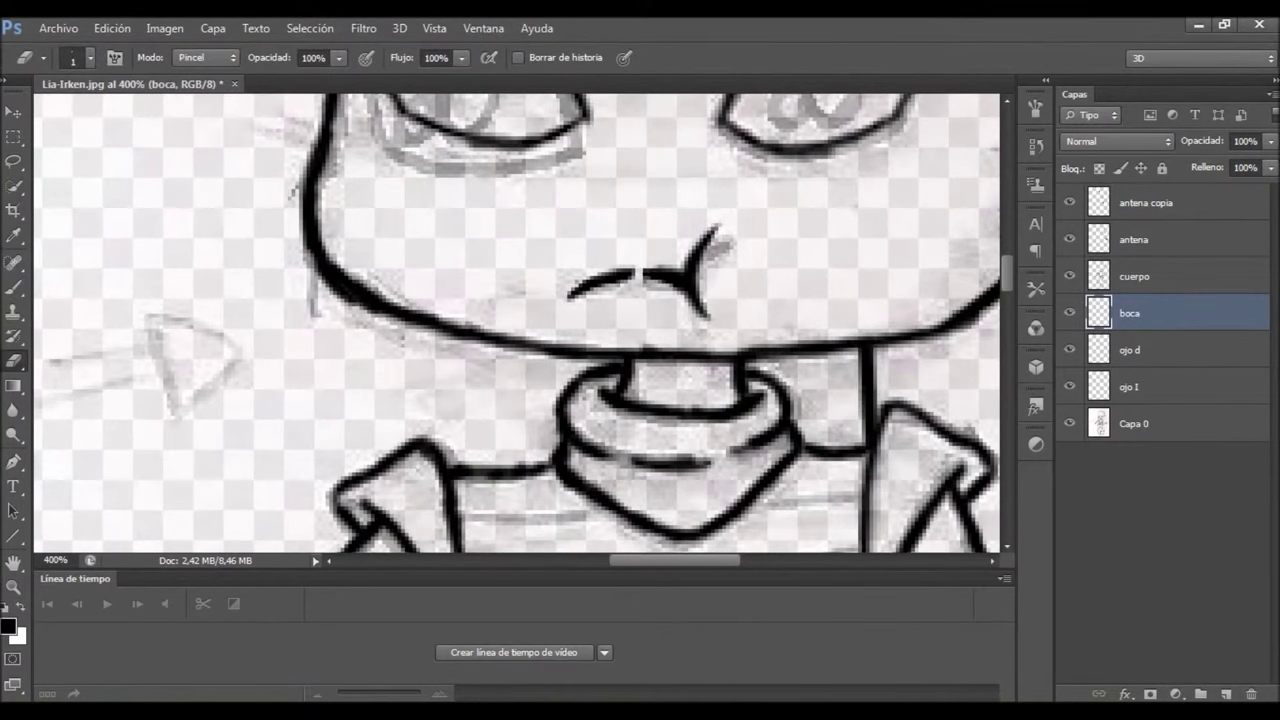
# Thicken the fold lines on the front panel in the cuerpo layer using the Brush at size 3
pyautogui.press('z')
pyautogui.hotkey('ctrl', '-')
pyautogui.hotkey('ctrl', '0')
pyautogui.hotkey('ctrl', '+')
pyautogui.hotkey('ctrl', '+')
pyautogui.hotkey('ctrl', '+')
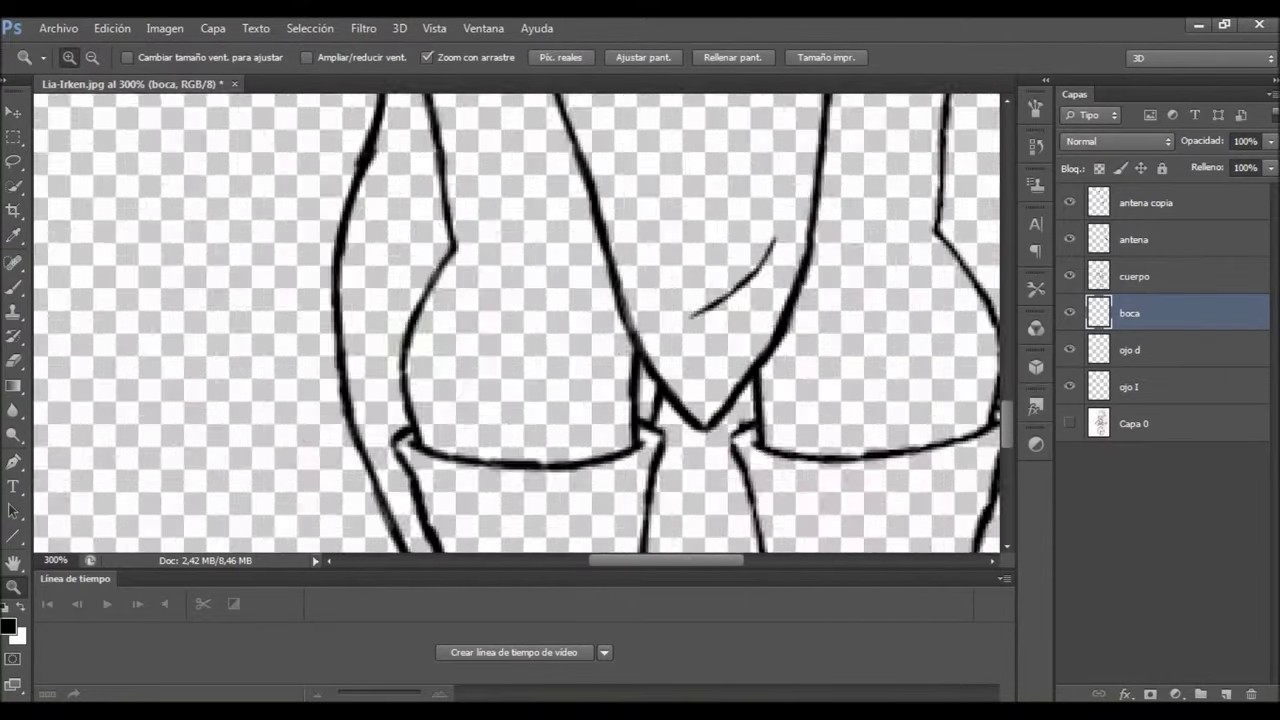
pyautogui.hotkey('alt', ']')
pyautogui.press('b')
pyautogui.click(90, 57)
pyautogui.write('3')
pyautogui.press('Return')
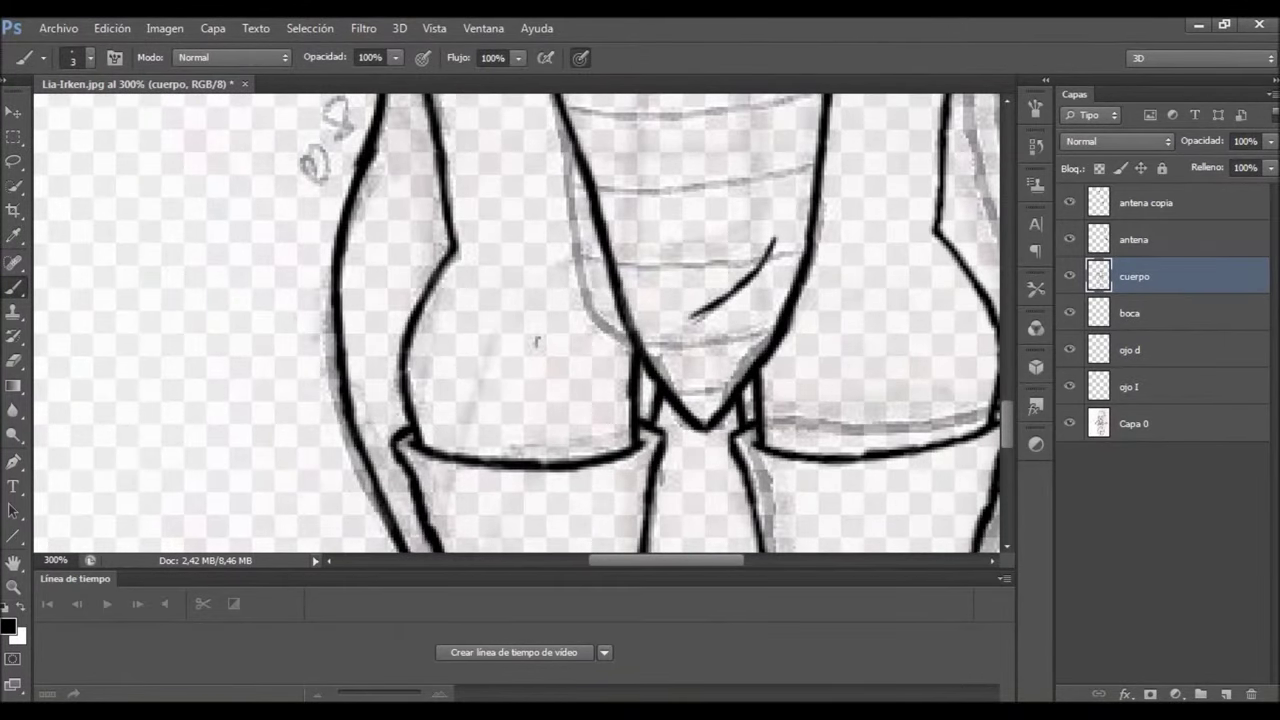
pyautogui.scroll(5, 536, 340)
pyautogui.press('z')
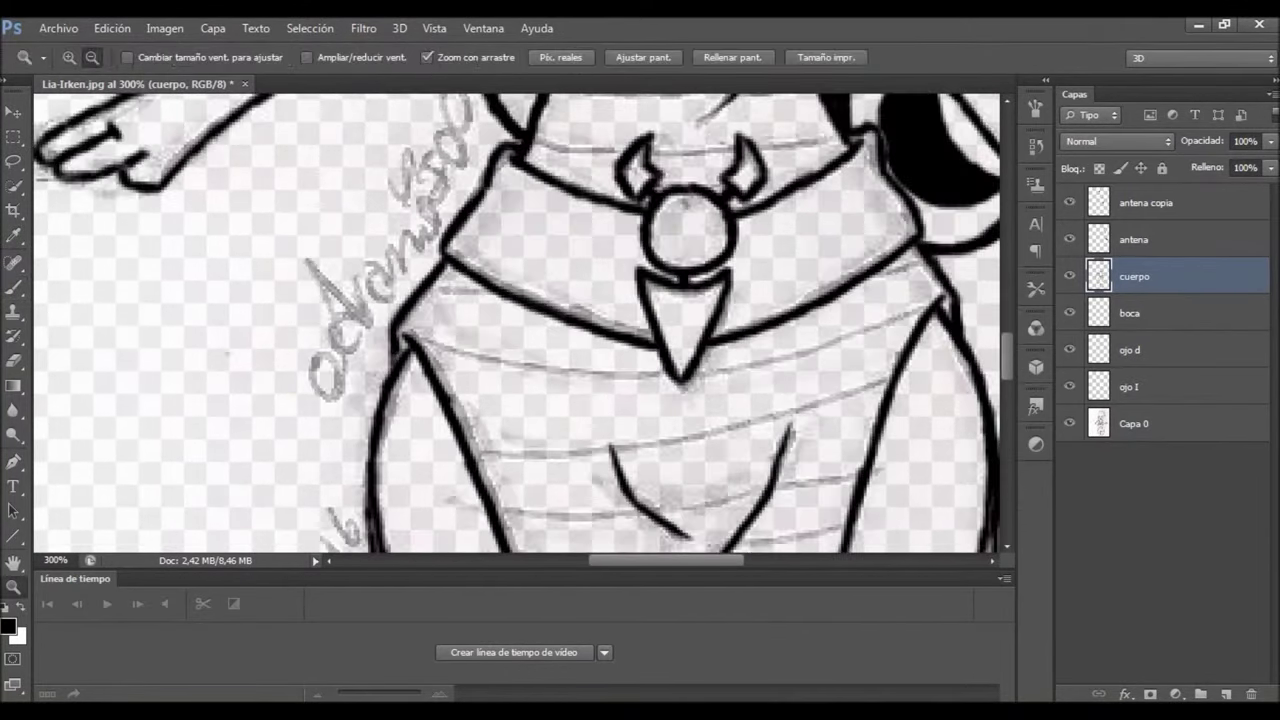
# Create a new layer named "lineas" above all the other layers
pyautogui.hotkey('ctrl', '0')
pyautogui.click(1225, 693)
pyautogui.doubleClick(1135, 202)
# Ink the parallel stripes across the sleeve of the arm away from the long antenna, on the lineas layer
pyautogui.hotkey('ctrl', '+')
pyautogui.hotkey('ctrl', '+')
pyautogui.hotkey('ctrl', '+')
pyautogui.hotkey('ctrl', '+')
pyautogui.hotkey('ctrl', '+')
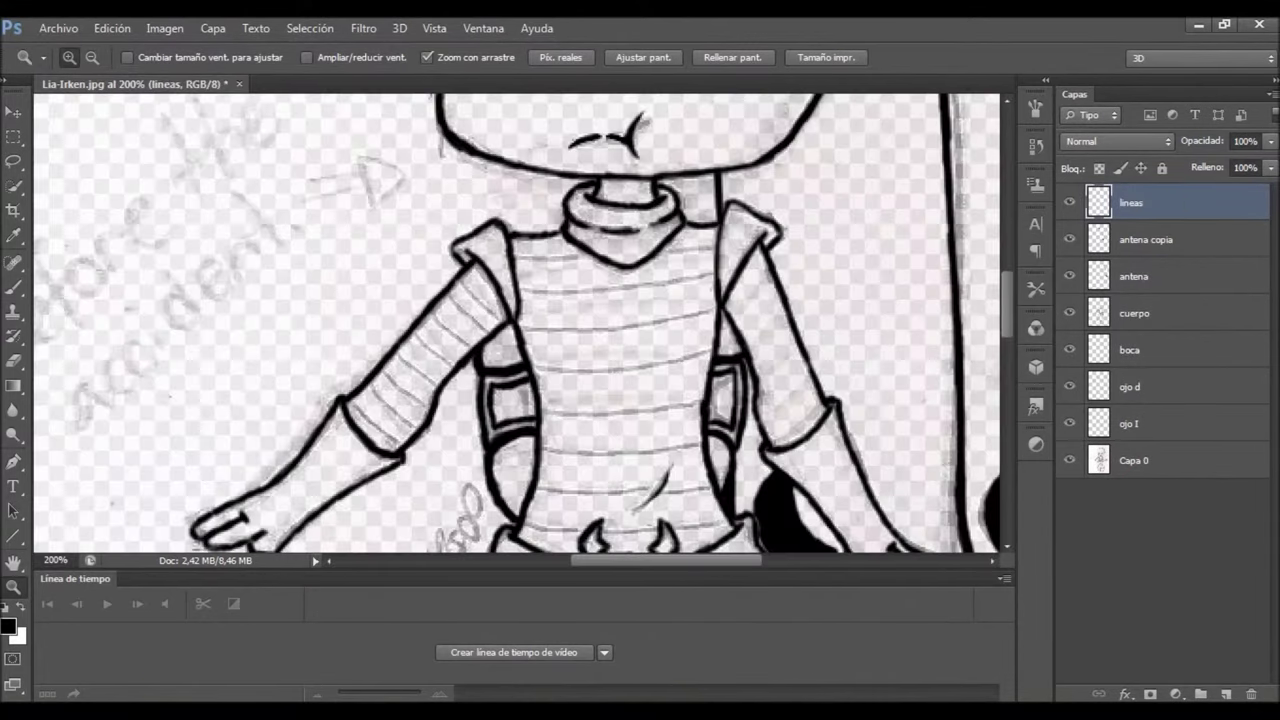
pyautogui.press('b')
pyautogui.moveTo(385, 185); pyautogui.dragTo(480, 312)
pyautogui.moveTo(365, 208); pyautogui.dragTo(465, 330)
pyautogui.moveTo(348, 240); pyautogui.dragTo(440, 335)
pyautogui.moveTo(330, 265); pyautogui.dragTo(450, 385)
pyautogui.moveTo(307, 288); pyautogui.dragTo(445, 420)
pyautogui.moveTo(283, 312); pyautogui.dragTo(440, 455)
# Duplicate the lineas layer, then move and mirror the copied stripes onto the other sleeve
pyautogui.moveTo(1140, 203)
pyautogui.mouseDown()
pyautogui.moveTo(1180, 694)
pyautogui.moveTo(1226, 694)
pyautogui.mouseUp()
pyautogui.press('v')
pyautogui.moveTo(440, 290)
pyautogui.mouseDown()
pyautogui.moveTo(905, 330)
pyautogui.moveTo(625, 347)
pyautogui.mouseUp()
pyautogui.hotkey('ctrl', 't')
pyautogui.moveTo(786, 357)
pyautogui.mouseDown()
pyautogui.moveTo(60, 357)
pyautogui.moveTo(570, 332)
pyautogui.moveTo(560, 368)
pyautogui.moveTo(571, 357)
pyautogui.mouseUp()
pyautogui.press('Return')
# Create a new layer named "lineas 2" above the copied sleeve stripes
pyautogui.press('b')
pyautogui.hotkey('ctrl', 'shift', 'alt', 'n')
pyautogui.write('lineas 2')
pyautogui.press('Return')
# Rotate the image 90° clockwise and ink the stripes across the torso and front panel with the Brush at size 4
pyautogui.press('z')
pyautogui.hotkey('ctrl', '-')
pyautogui.hotkey('ctrl', '-')
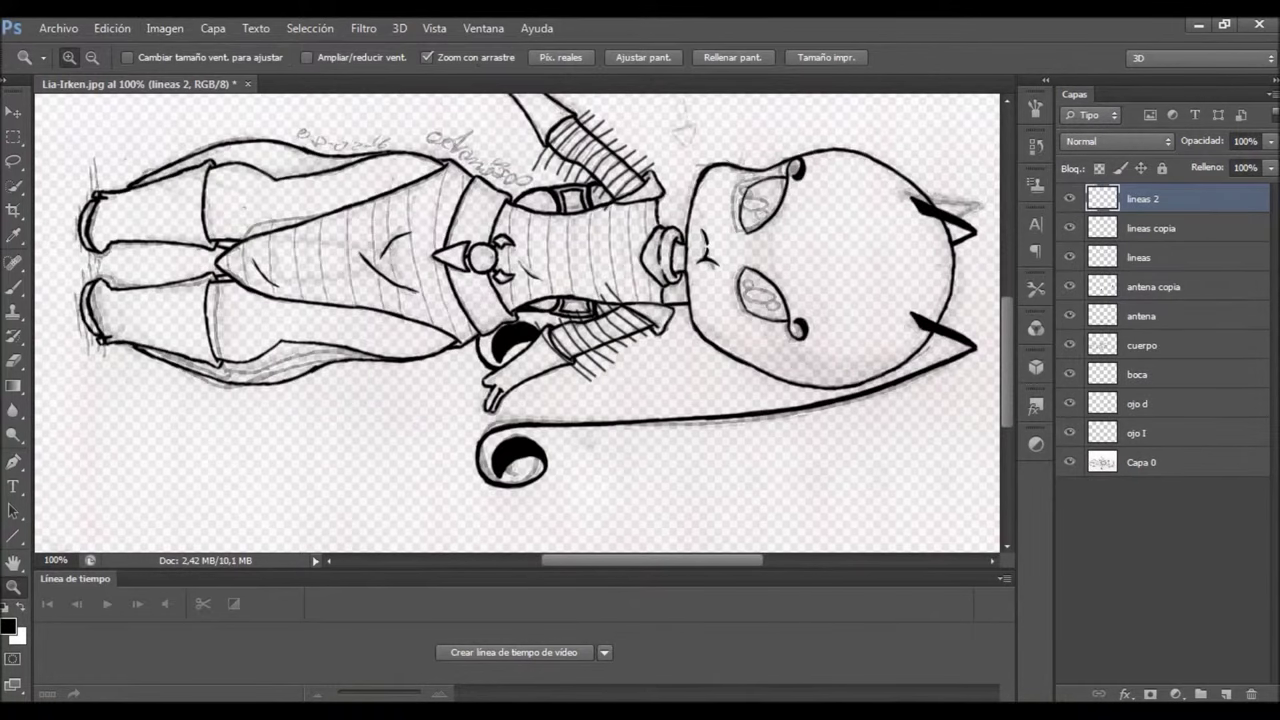
pyautogui.press('b')
pyautogui.click(89, 57)
pyautogui.click(89, 57)
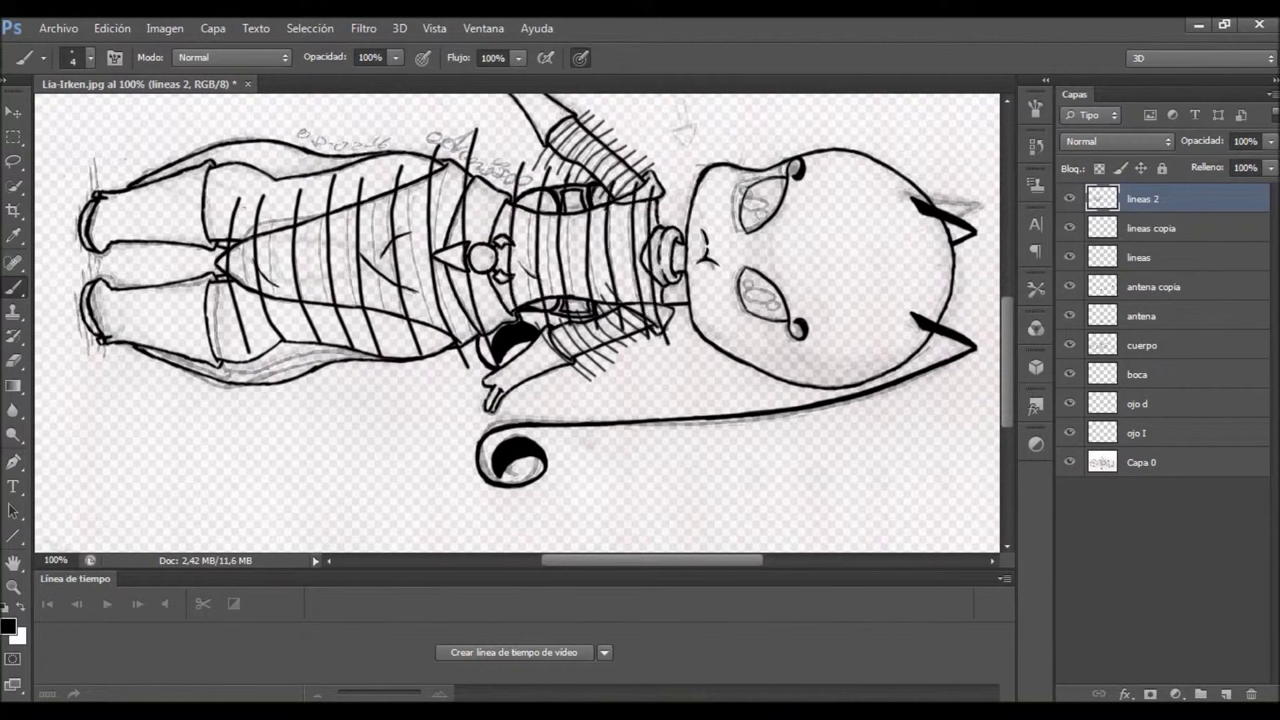
# Group the antenna, body, mouth and eye layers and lower the group's opacity
pyautogui.hotkey('ctrl', 'g')
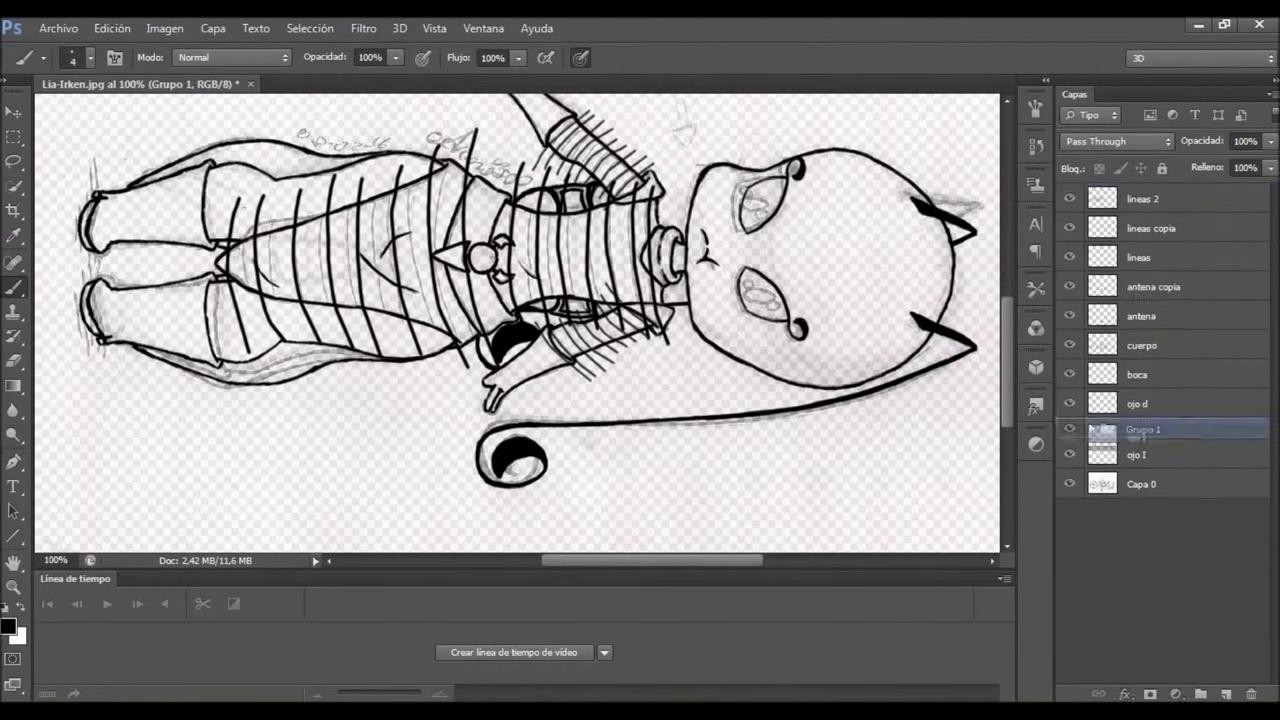
pyautogui.moveTo(1141, 316); pyautogui.dragTo(1143, 341)
pyautogui.moveTo(1271, 141); pyautogui.dragTo(1248, 162)
# Trim the stripe ends that overrun both sleeves on the lineas and lineas copia layers with the Eraser at size 5
pyautogui.press('z')
pyautogui.moveTo(564, 180); pyautogui.dragTo(620, 180)
pyautogui.click(1140, 257)
pyautogui.press('e')
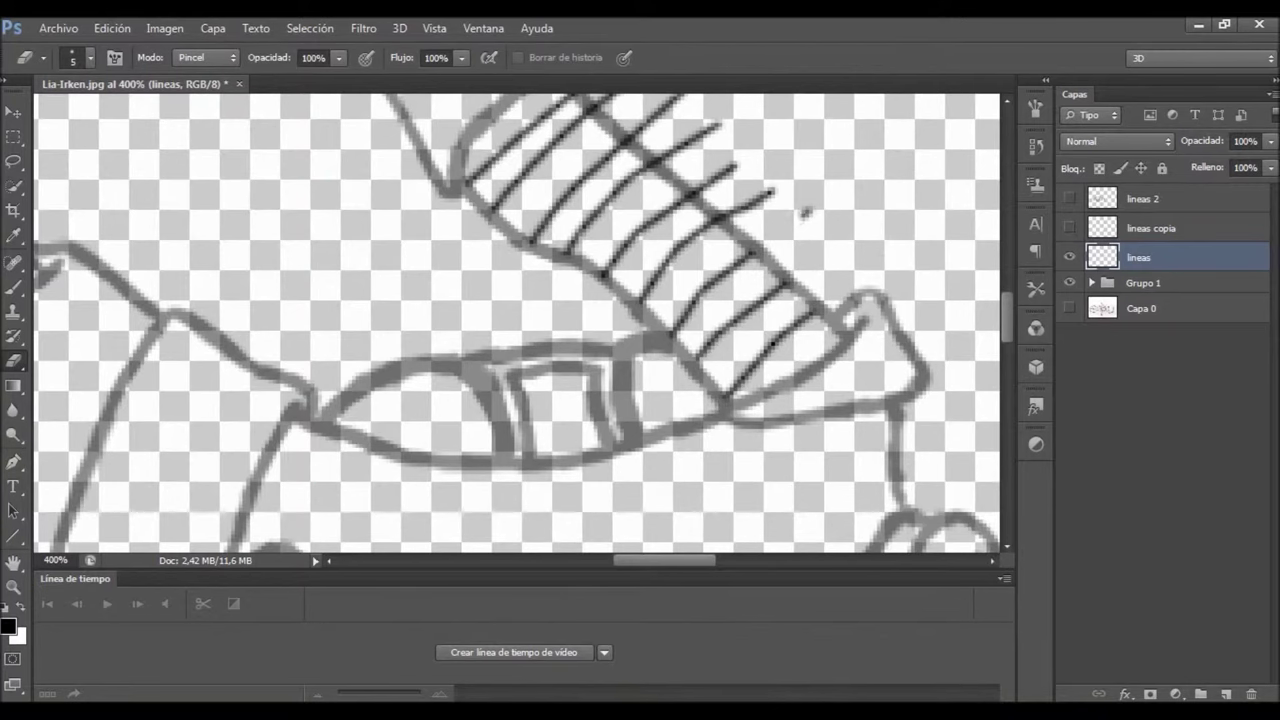
pyautogui.click(1069, 228)
pyautogui.click(1150, 228)
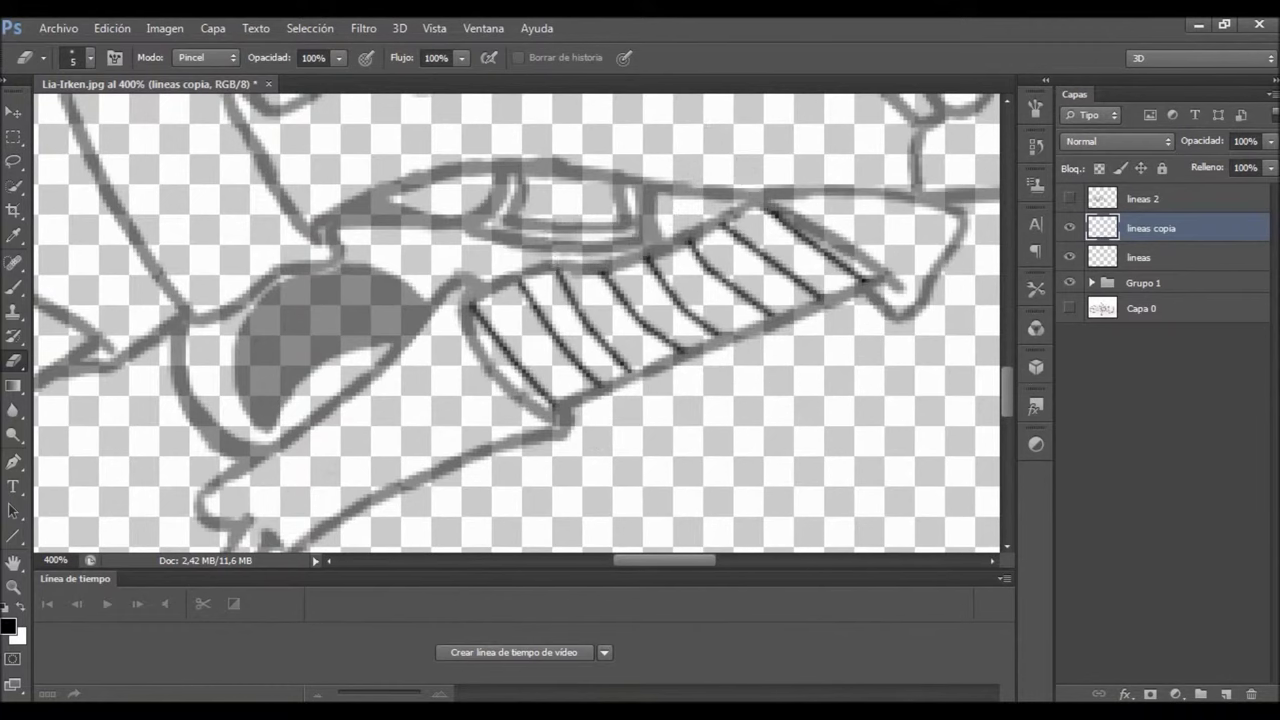
# Show the lineas 2 layer and erase the stripe ends overrunning the torso on the long-antenna side with the Eraser at size 10
pyautogui.click(1069, 199)
pyautogui.click(1150, 199)
pyautogui.moveTo(940, 352); pyautogui.dragTo(888, 192)
pyautogui.press(']')
pyautogui.press(']')
pyautogui.press(']')
pyautogui.press(']')
pyautogui.press(']')
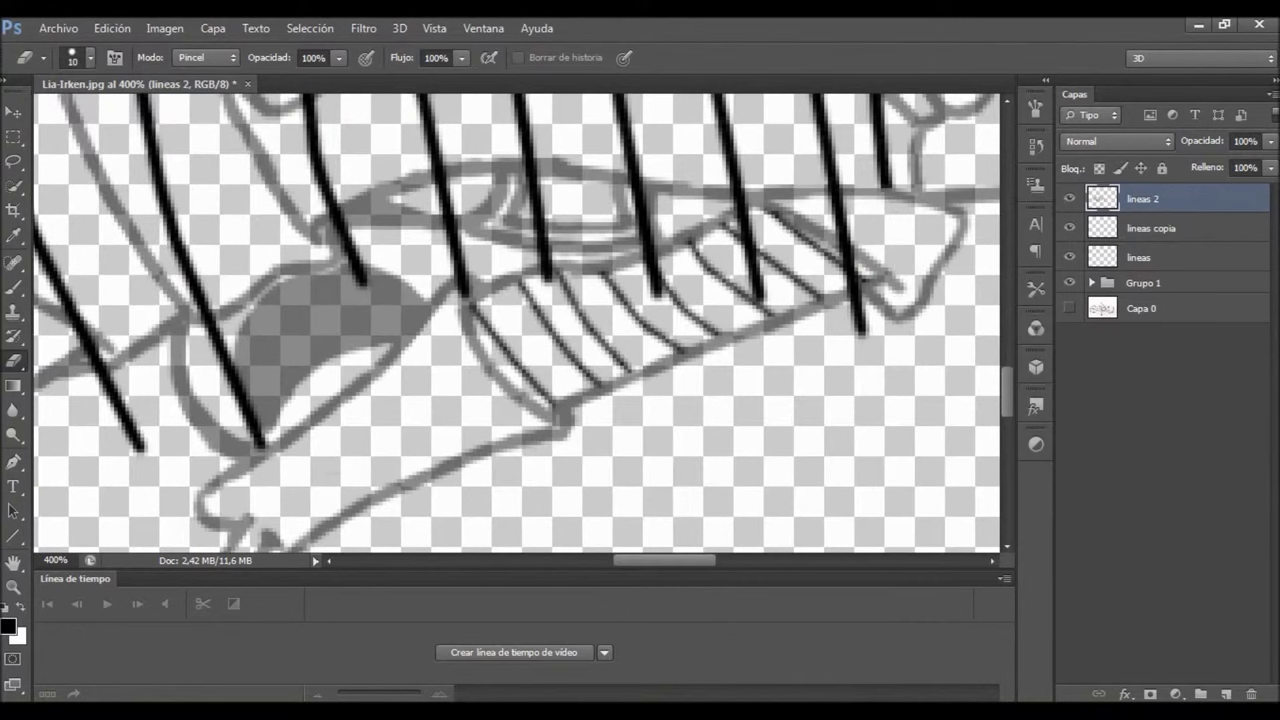
pyautogui.moveTo(862, 332); pyautogui.dragTo(832, 190)
pyautogui.moveTo(764, 300); pyautogui.dragTo(736, 192)
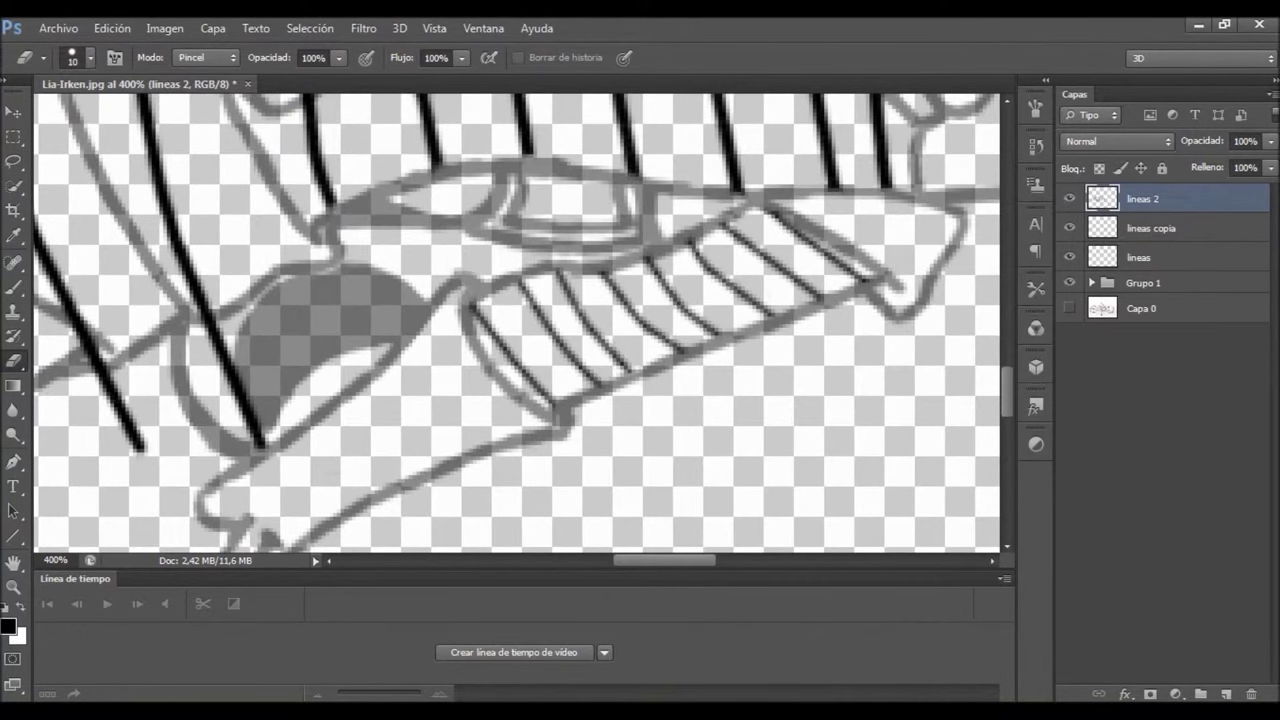
# Erase the stripe ends beyond the torso's opposite side and the stripe parts crossing the belt
pyautogui.scroll(3, 516, 322)
pyautogui.moveTo(874, 298); pyautogui.dragTo(868, 232)
pyautogui.moveTo(808, 308); pyautogui.dragTo(806, 214)
pyautogui.moveTo(712, 314); pyautogui.dragTo(716, 214)
pyautogui.moveTo(638, 346); pyautogui.dragTo(642, 218)
pyautogui.moveTo(524, 360); pyautogui.dragTo(528, 184)
pyautogui.moveTo(440, 358); pyautogui.dragTo(448, 156)
pyautogui.moveTo(326, 312); pyautogui.dragTo(364, 142)
pyautogui.scroll(-1, 160, 300)
pyautogui.moveTo(140, 196); pyautogui.dragTo(152, 96)
pyautogui.scroll(-1, 160, 300)
pyautogui.moveTo(128, 190); pyautogui.dragTo(128, 505)
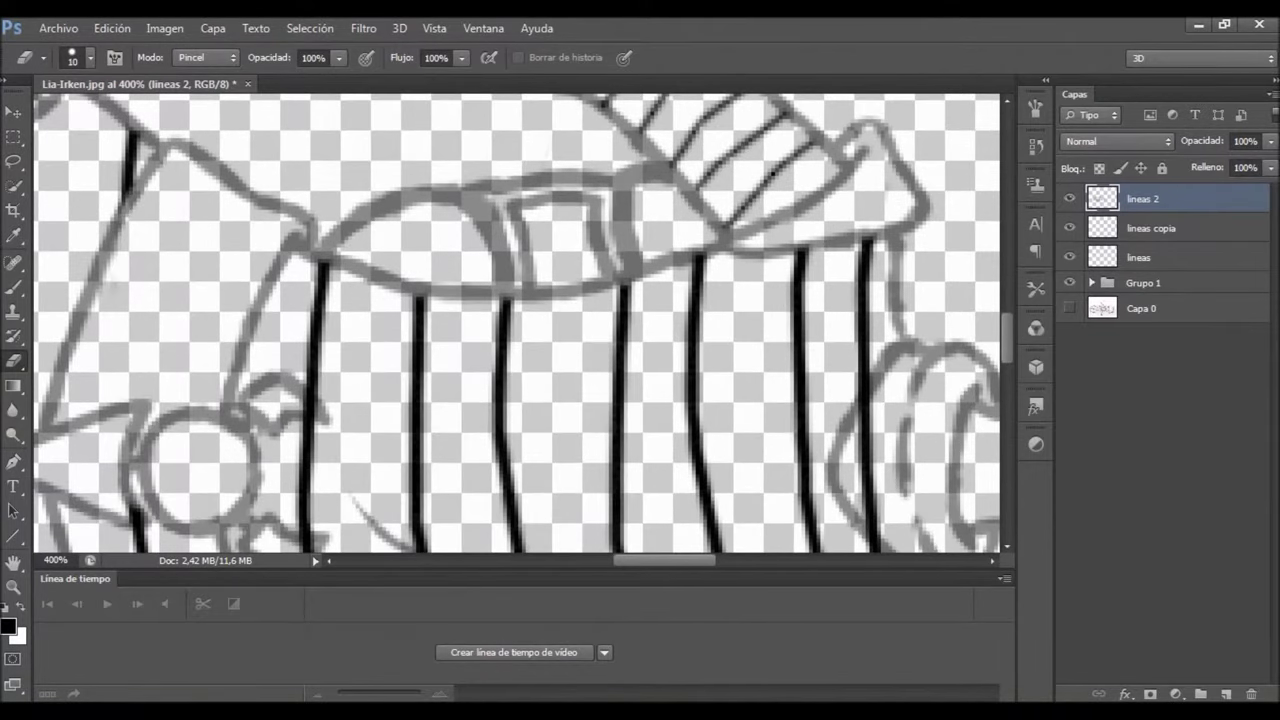
# Erase the stripe ends that run past the belt and the front panel's edge on the long-antenna side
pyautogui.scroll(-5, 516, 322)
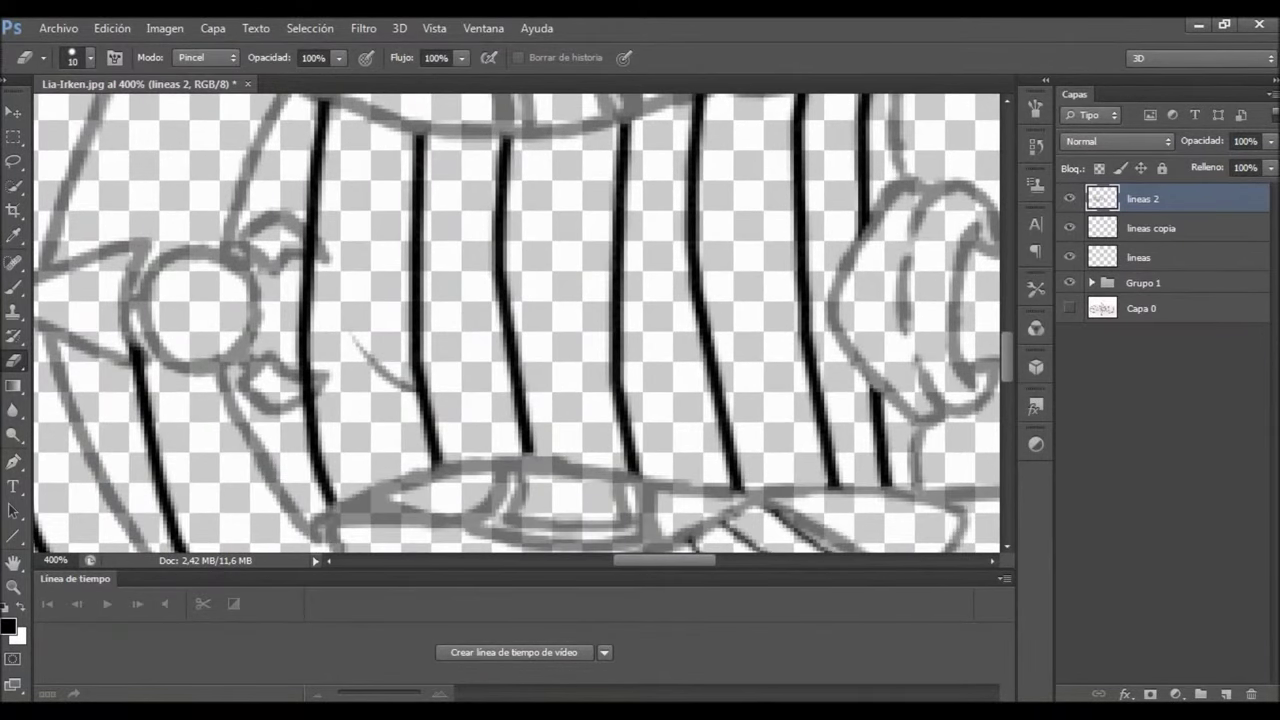
pyautogui.scroll(-4, 516, 322)
pyautogui.moveTo(240, 470); pyautogui.dragTo(152, 192)
pyautogui.hscroll(-5, 516, 322)
pyautogui.moveTo(375, 420); pyautogui.dragTo(315, 270)
pyautogui.moveTo(190, 360); pyautogui.dragTo(140, 228)
pyautogui.hscroll(-5, 516, 322)
pyautogui.moveTo(650, 400); pyautogui.dragTo(565, 215)
pyautogui.moveTo(440, 205); pyautogui.dragTo(500, 340)
pyautogui.moveTo(340, 330); pyautogui.dragTo(270, 170)
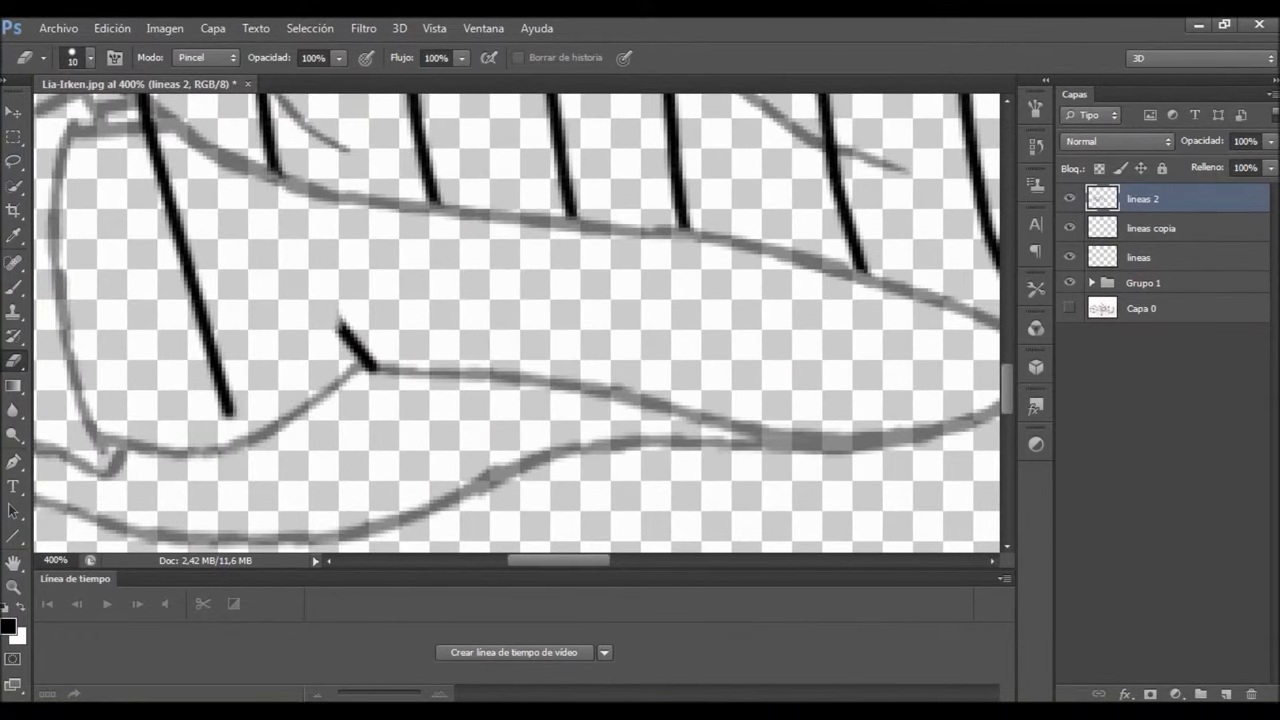
pyautogui.moveTo(370, 368); pyautogui.dragTo(338, 318)
pyautogui.moveTo(232, 415); pyautogui.dragTo(140, 98)
# Erase the stripe ends that overrun the front panel's opposite edge, from its tip up to the hip
pyautogui.scroll(8, 516, 322)
pyautogui.moveTo(148, 365); pyautogui.dragTo(192, 150)
pyautogui.moveTo(255, 312); pyautogui.dragTo(272, 140)
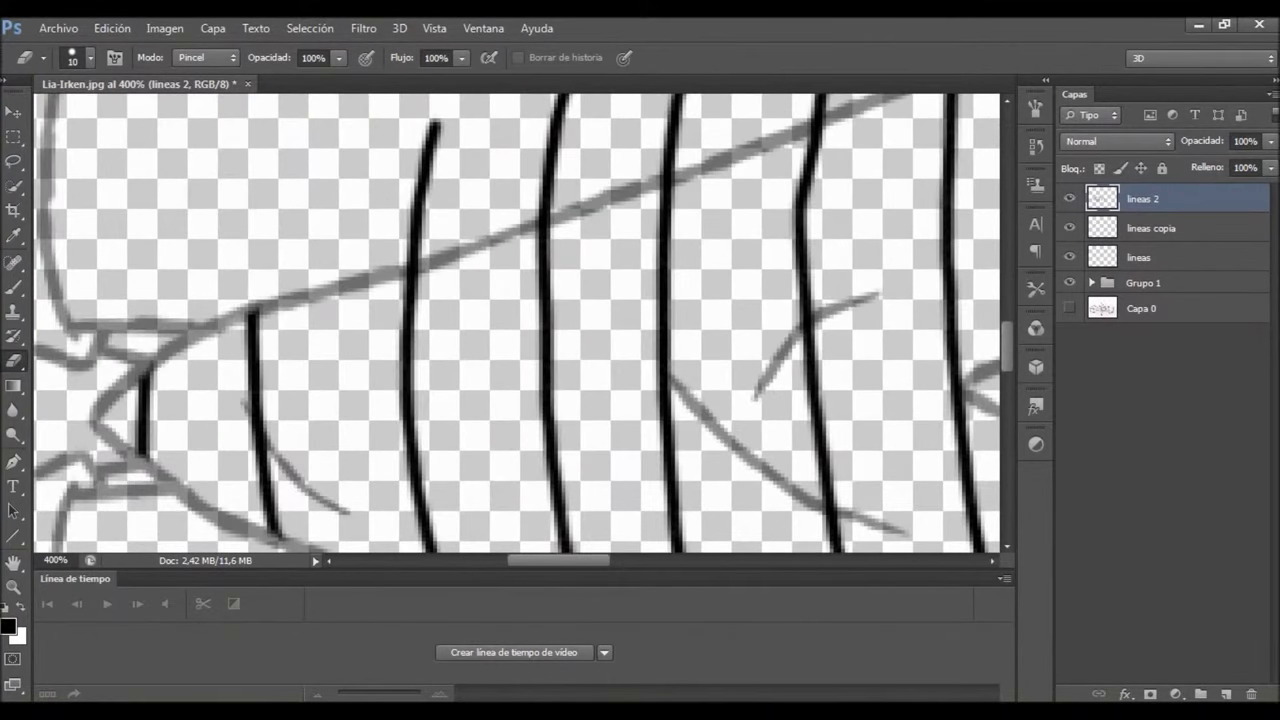
pyautogui.moveTo(435, 125); pyautogui.dragTo(410, 270)
pyautogui.scroll(3, 516, 322)
pyautogui.moveTo(575, 180); pyautogui.dragTo(550, 245)
pyautogui.moveTo(685, 195); pyautogui.dragTo(665, 300)
pyautogui.moveTo(845, 145); pyautogui.dragTo(815, 255)
pyautogui.hscroll(3, 516, 322)
pyautogui.moveTo(660, 95); pyautogui.dragTo(630, 195)
pyautogui.scroll(3, 516, 322)
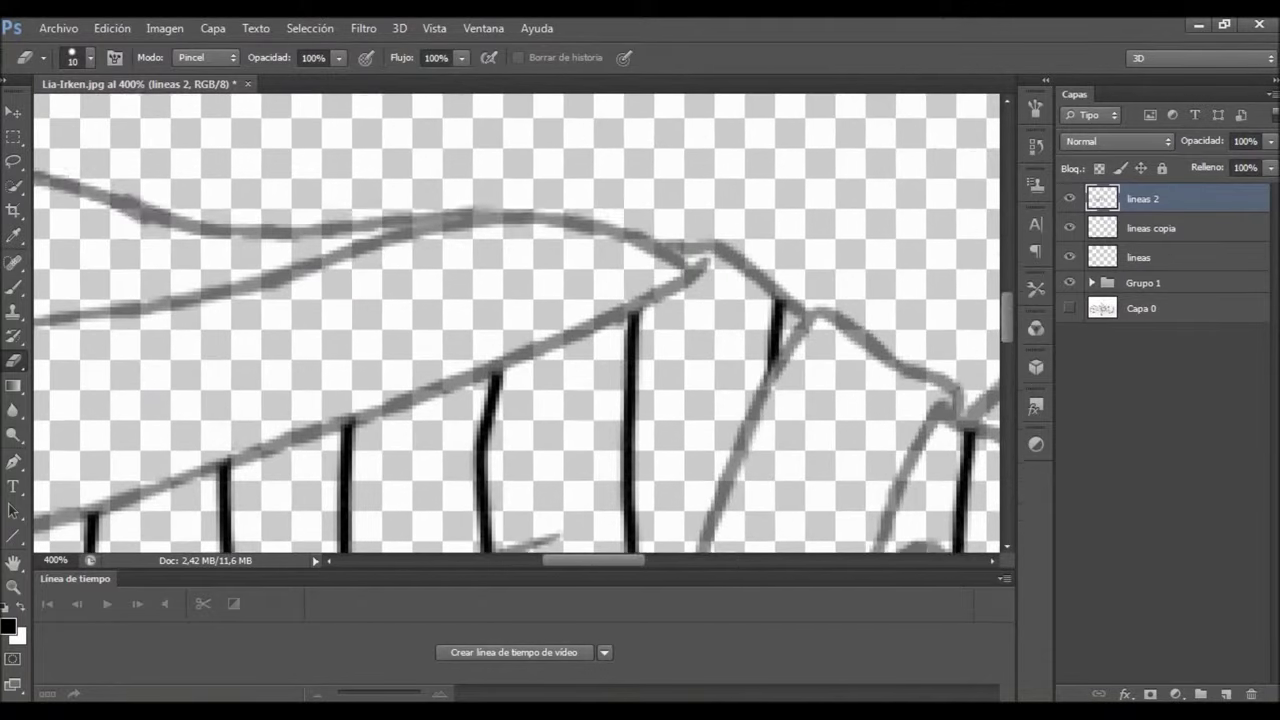
# Clean up the torso stripe around the belt buckle's horns with the Eraser at size 1
pyautogui.scroll(3, 516, 322)
pyautogui.hscroll(5, 516, 322)
pyautogui.click(90, 57)
pyautogui.press('Return')
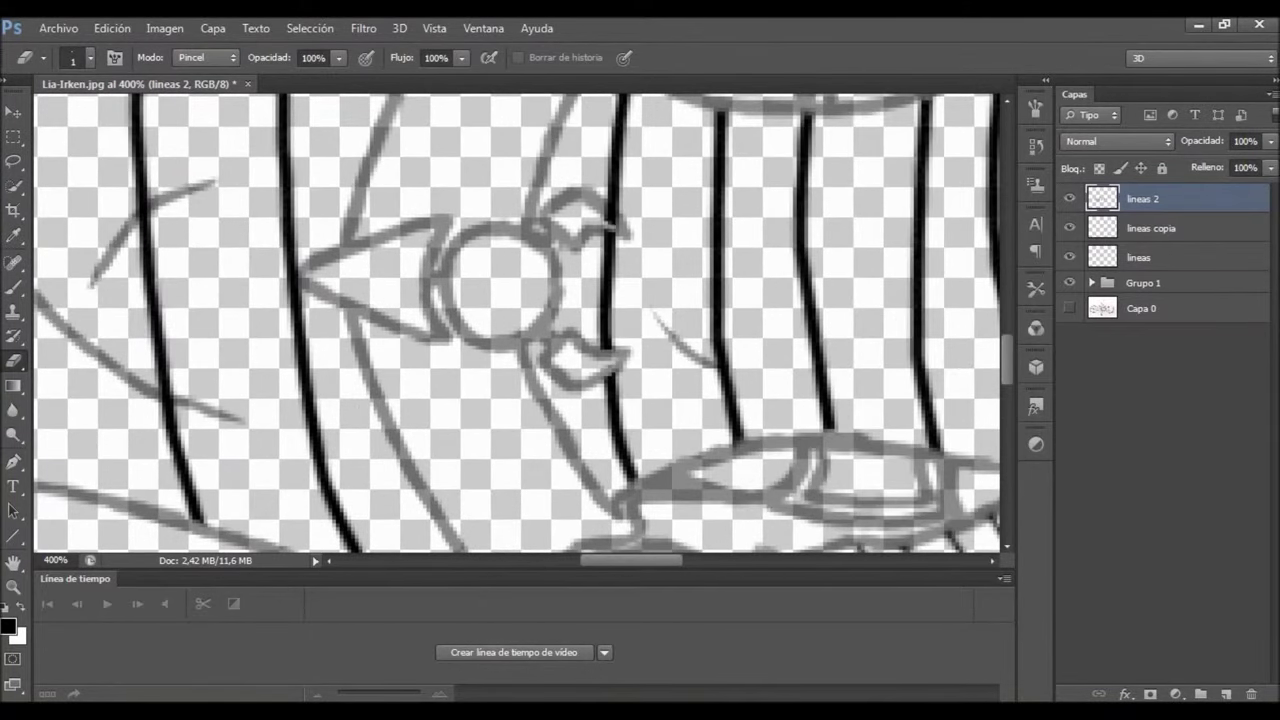
# Rotate the image back to its upright orientation
pyautogui.press('z')
pyautogui.hotkey('ctrl', '0')
pyautogui.click(165, 28)
pyautogui.press('Escape')
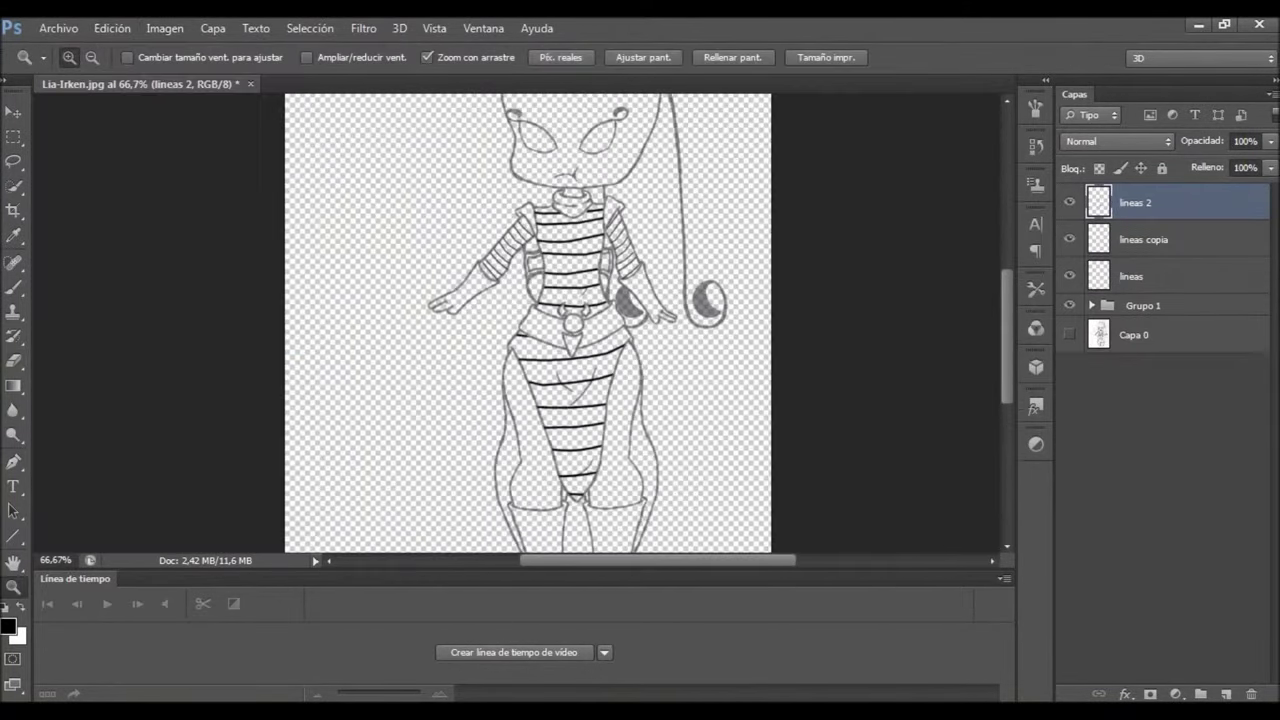
# Restore the group's opacity to 100%, move the stripe layers into it and rename it "Lineart"
pyautogui.click(1143, 305)
pyautogui.moveTo(1135, 239); pyautogui.dragTo(1143, 290)
pyautogui.doubleClick(1143, 194)
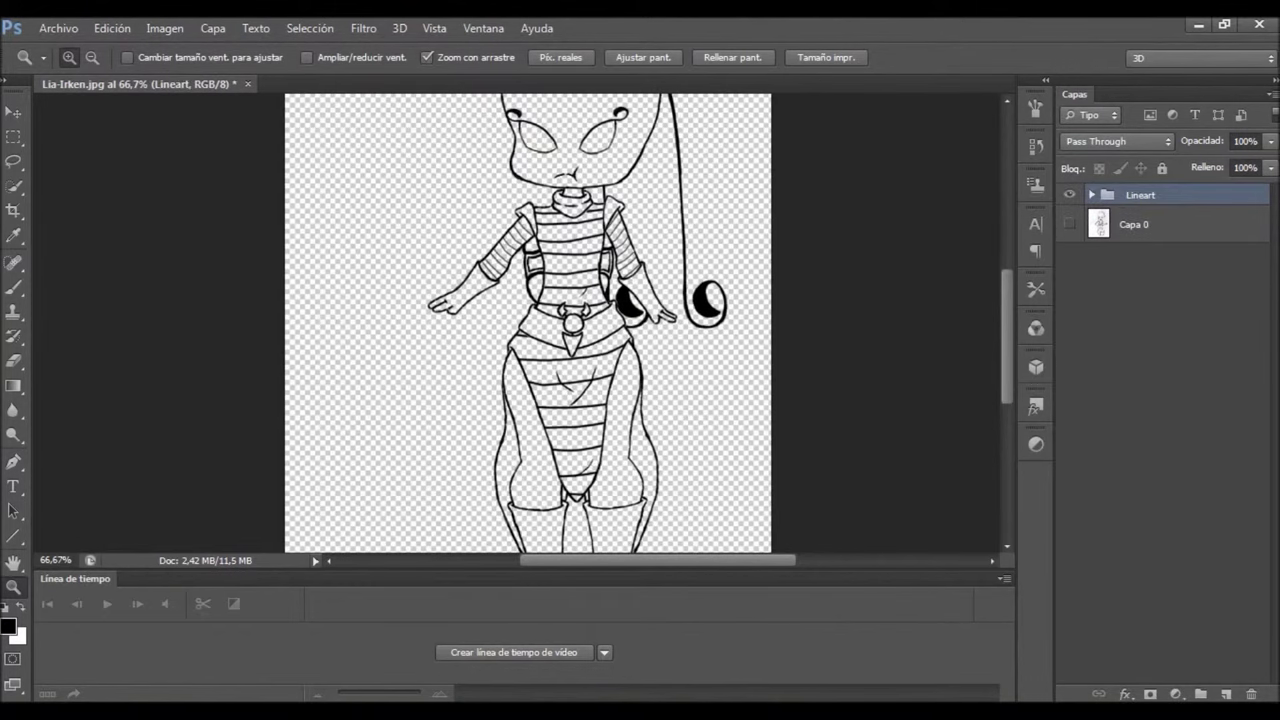
# Create a group named "Color" above the Lineart group and add a new empty layer
pyautogui.hotkey('ctrl', 'g')
pyautogui.write('Color')
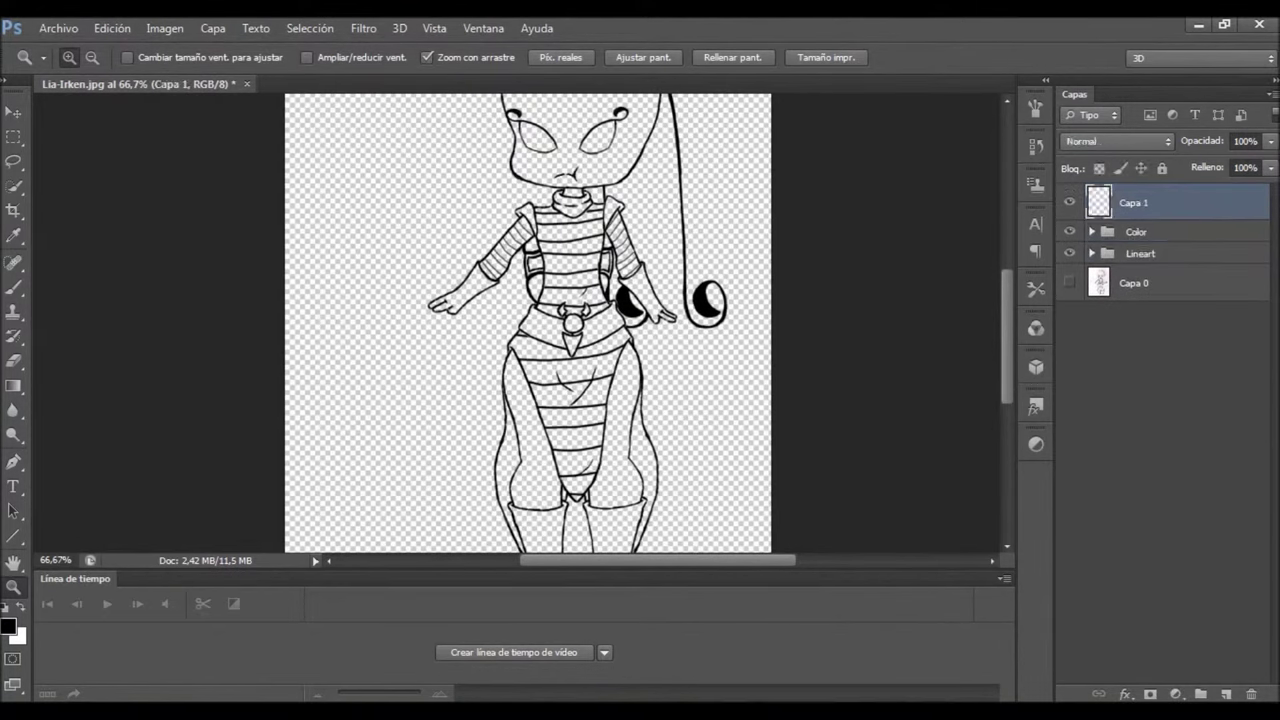
pyautogui.click(1140, 216)
pyautogui.press('w')
pyautogui.click(570, 300)
pyautogui.press('Return')
pyautogui.click(1091, 216)
pyautogui.click(1091, 216)
# Duplicate the Lineart group, hide the original and merge the copy into a single layer
pyautogui.moveTo(1140, 216); pyautogui.dragTo(1226, 693)
pyautogui.click(1070, 238)
pyautogui.rightClick(1107, 217)
pyautogui.press('Escape')
pyautogui.rightClick(1158, 214)
pyautogui.click(1000, 319)
# Select the transparent background around the figure on the Lineart copia layer with the Magic Wand at tolerance 32
pyautogui.click(380, 420)
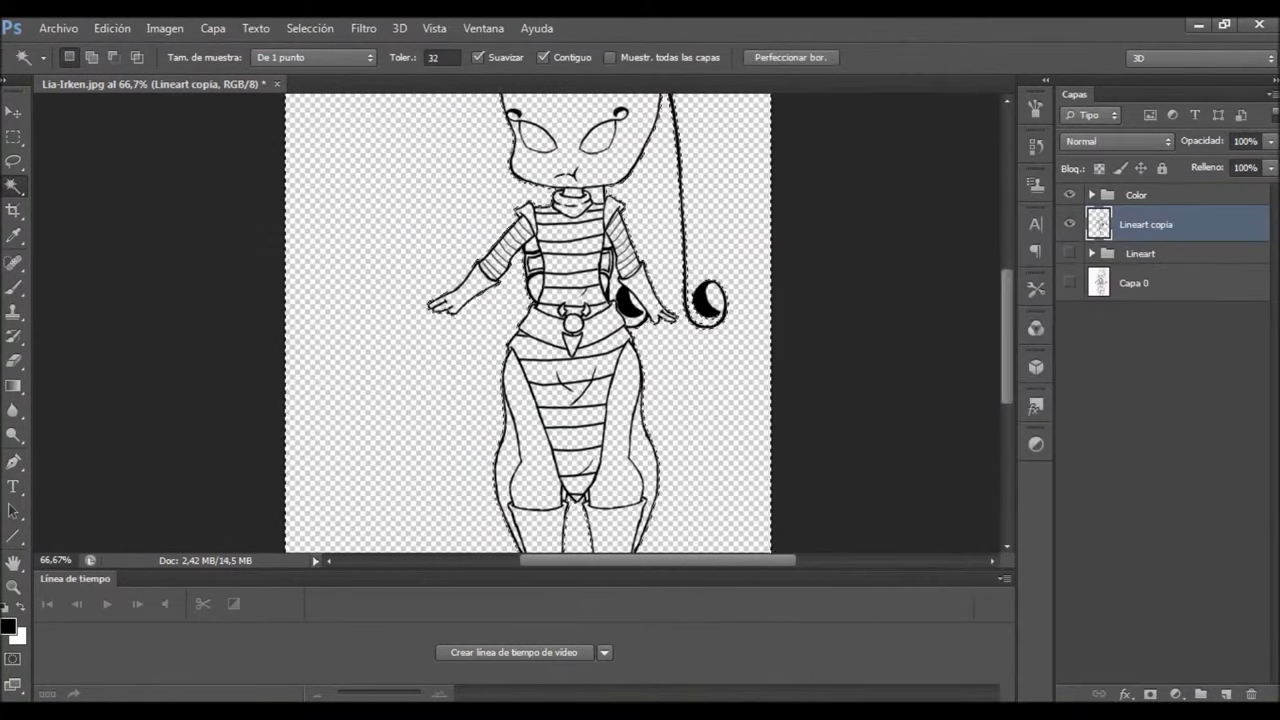
pyautogui.scroll(-3, 528, 320)
pyautogui.scroll(4, 528, 320)
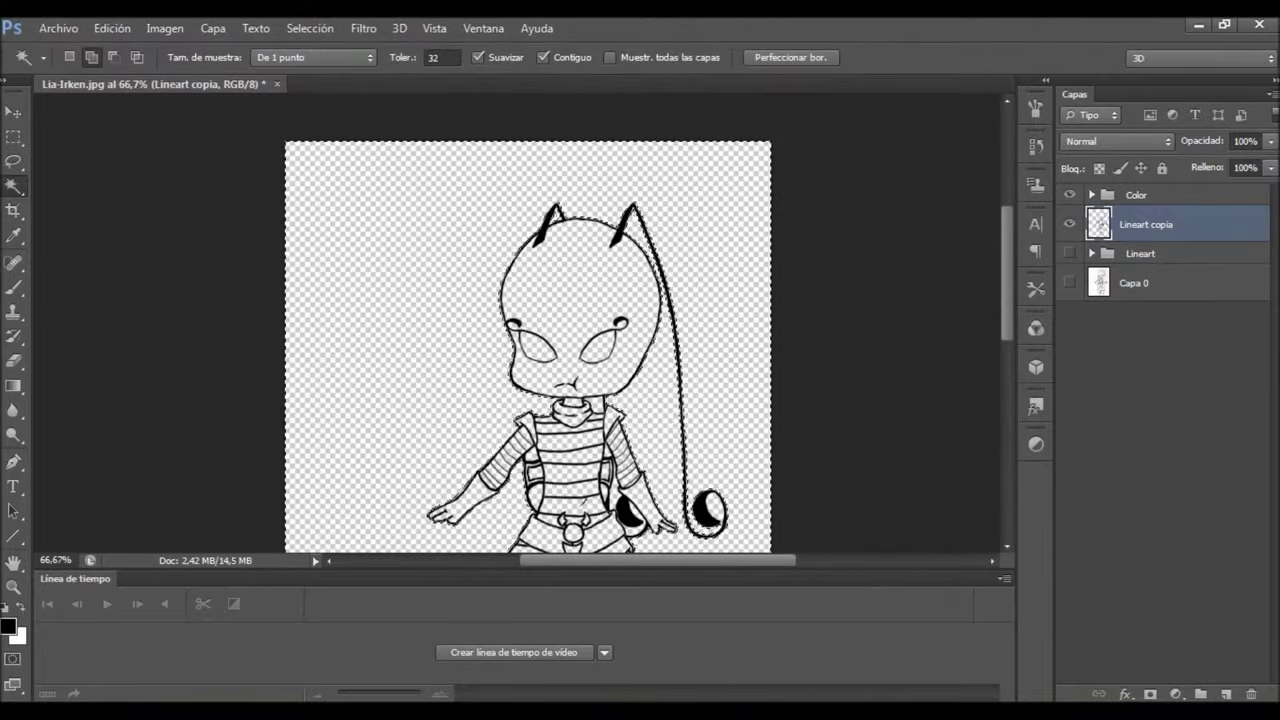
# Set the Magic Wand tolerance to 50 and add the remaining empty areas around the figure to the selection
pyautogui.doubleClick(433, 57)
pyautogui.write('50')
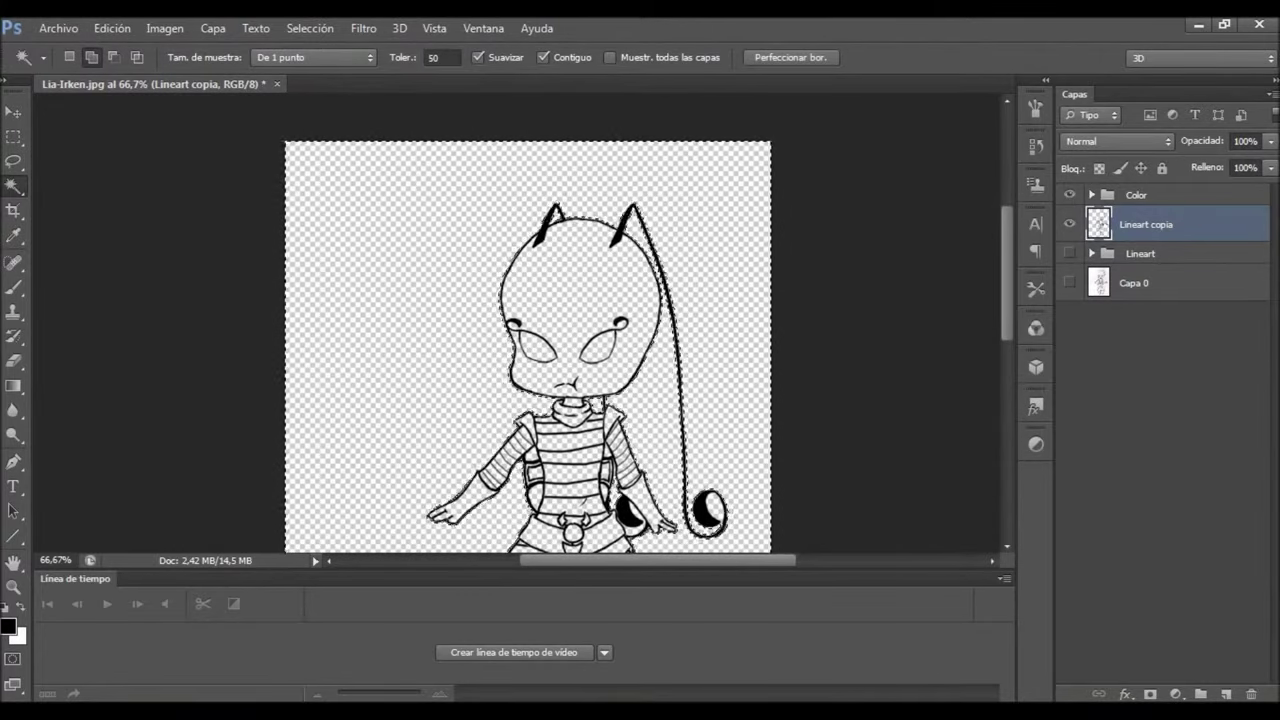
pyautogui.scroll(-3, 528, 320)
pyautogui.scroll(6, 600, 230)
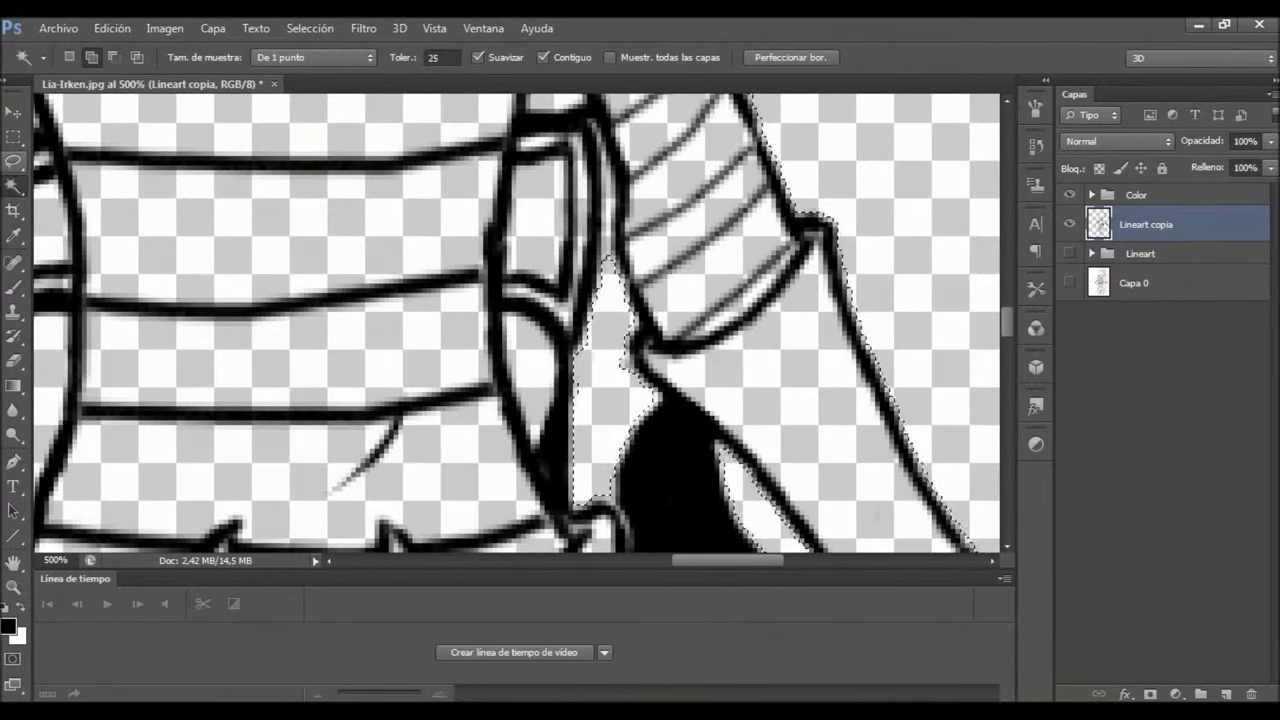
# Add the missed spots between the arm and torso and around the antenna curl to the selection with the Lasso
pyautogui.press('l')
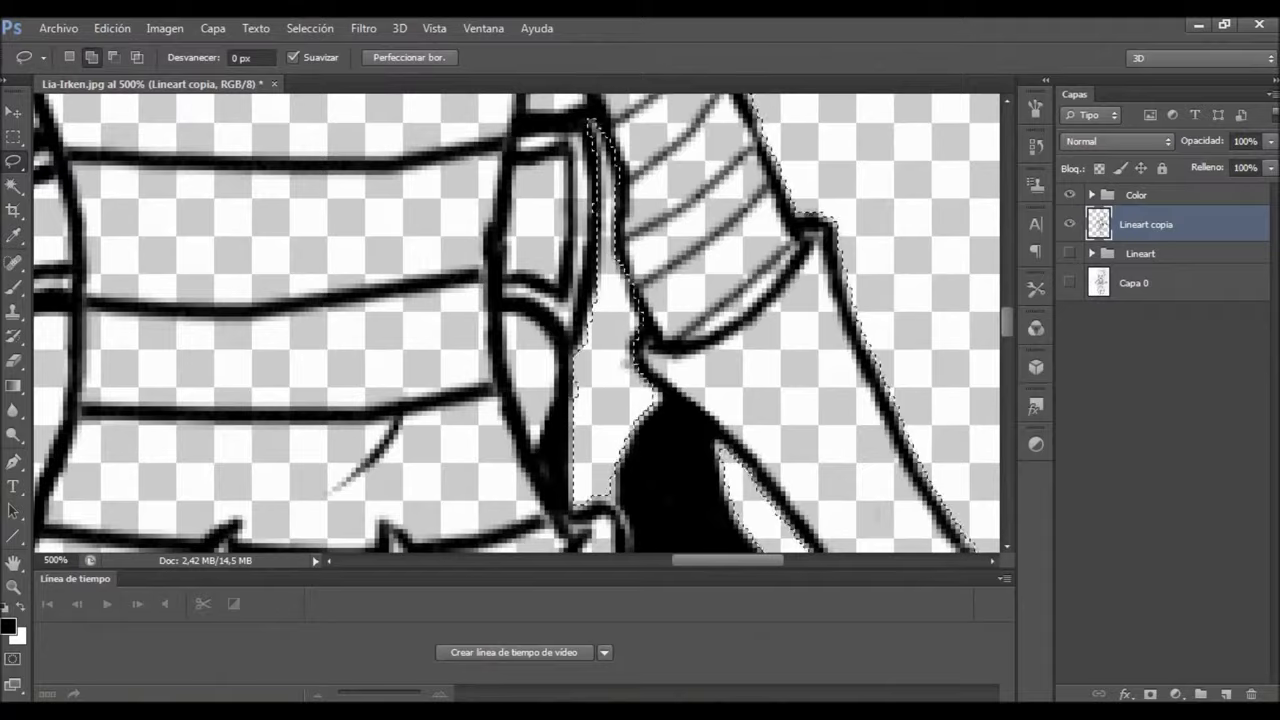
pyautogui.scroll(-3, 523, 322)
pyautogui.moveTo(690, 320); pyautogui.dragTo(718, 128)
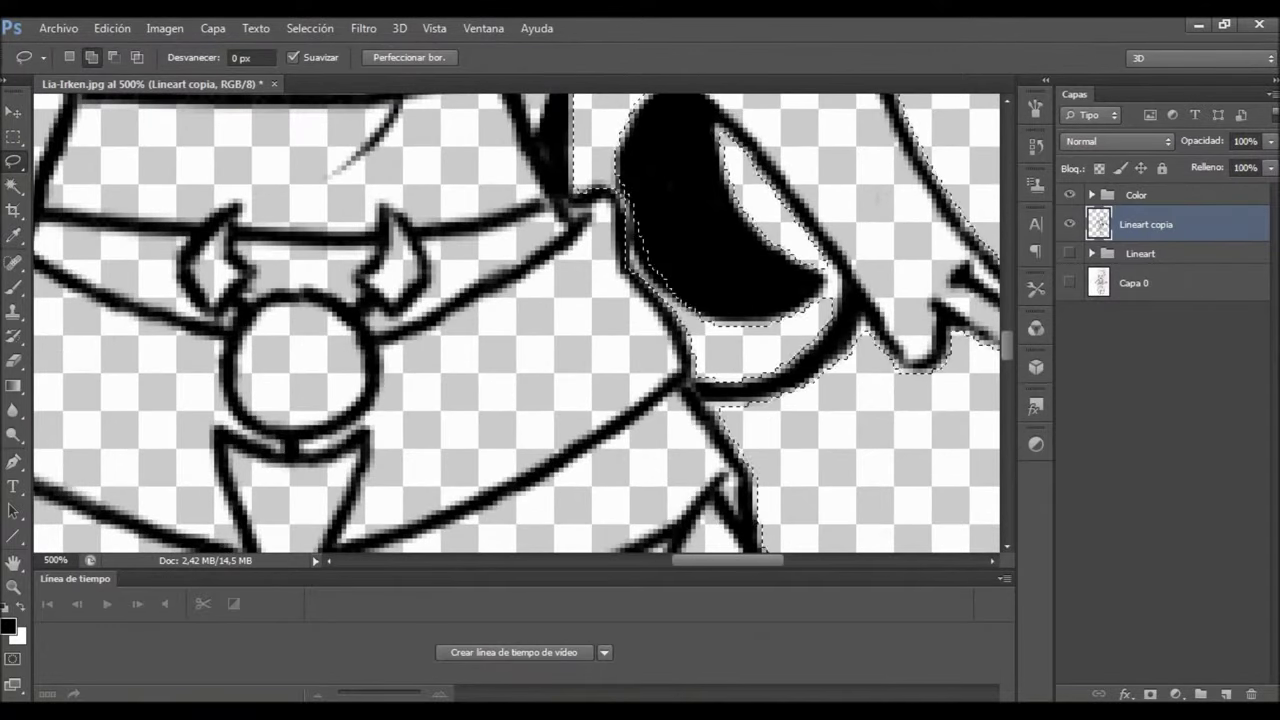
pyautogui.hotkey('ctrl', '-')
pyautogui.hotkey('ctrl', '-')
pyautogui.press('z')
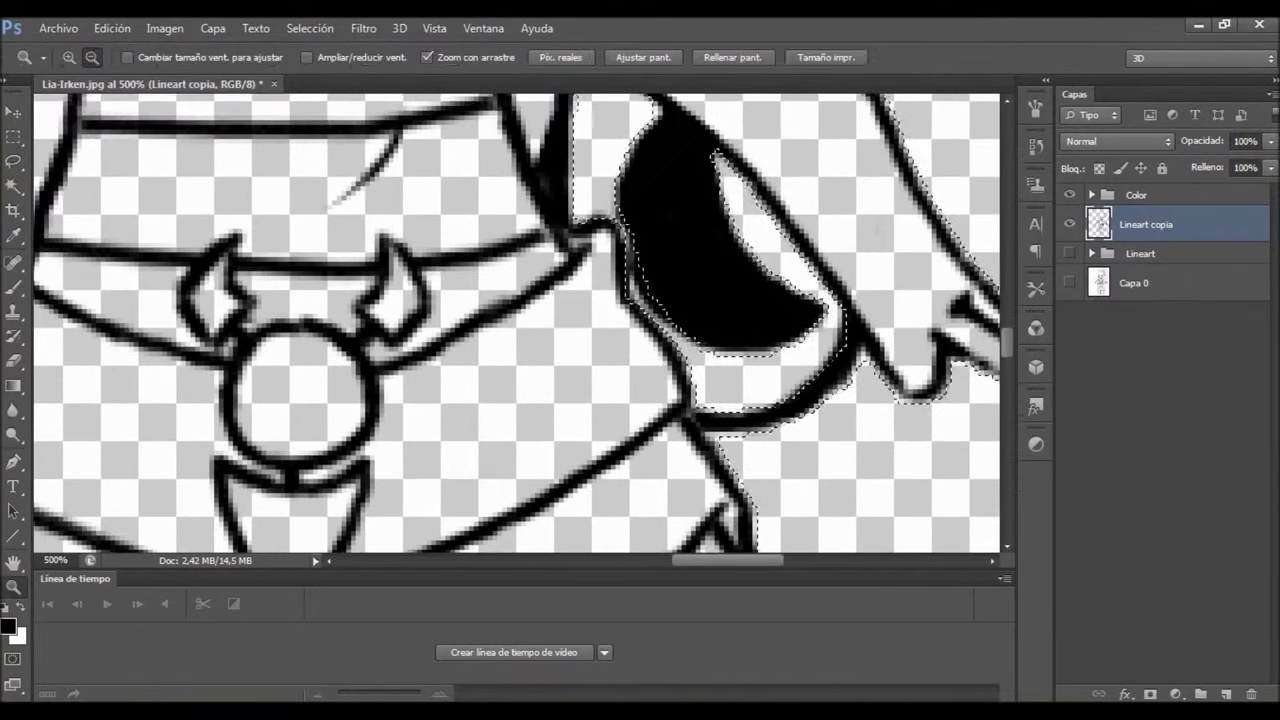
pyautogui.hotkey('ctrl', '-')
pyautogui.hotkey('ctrl', '-')
pyautogui.hotkey('ctrl', '-')
pyautogui.hotkey('ctrl', '-')
pyautogui.hotkey('ctrl', '-')
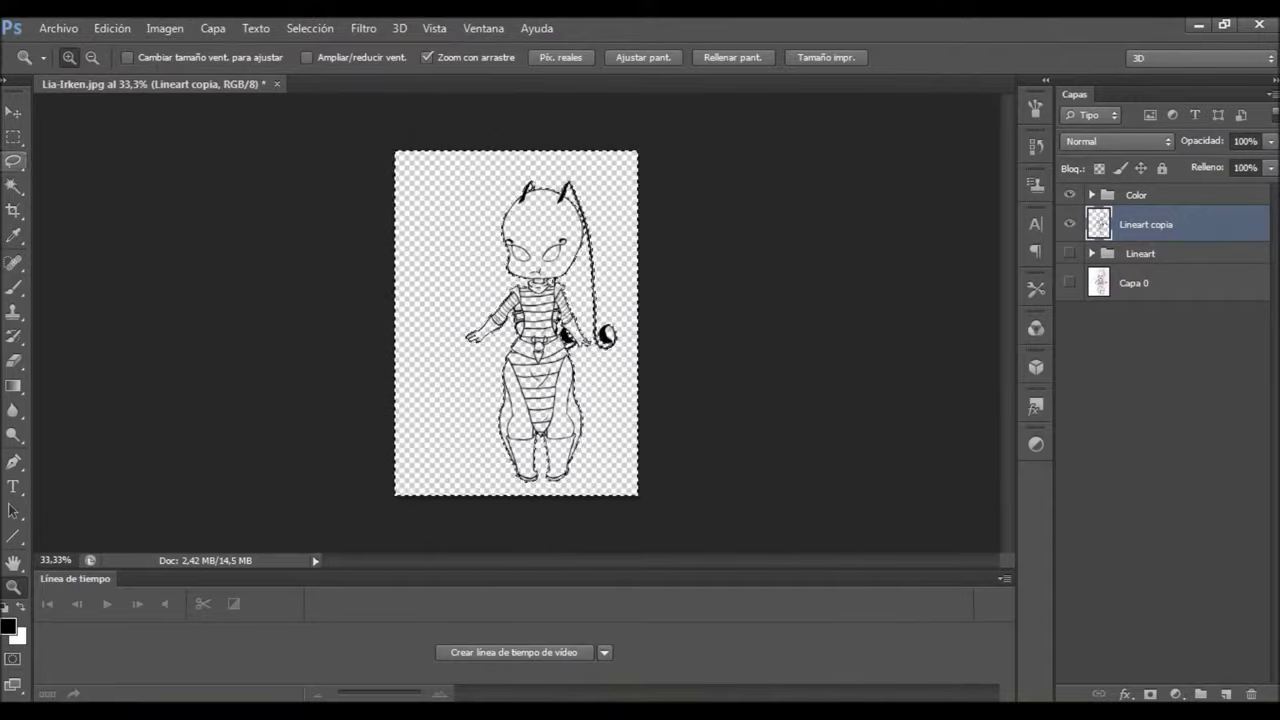
# Set the Magic Wand's sample size to Promedio de 3 x 3 and create an empty layer above Lineart copia
pyautogui.click(14, 186)
pyautogui.click(314, 57)
pyautogui.click(300, 94)
pyautogui.click(310, 28)
pyautogui.press('Escape')
pyautogui.hotkey('ctrl', 'shift', 'alt', 'n')
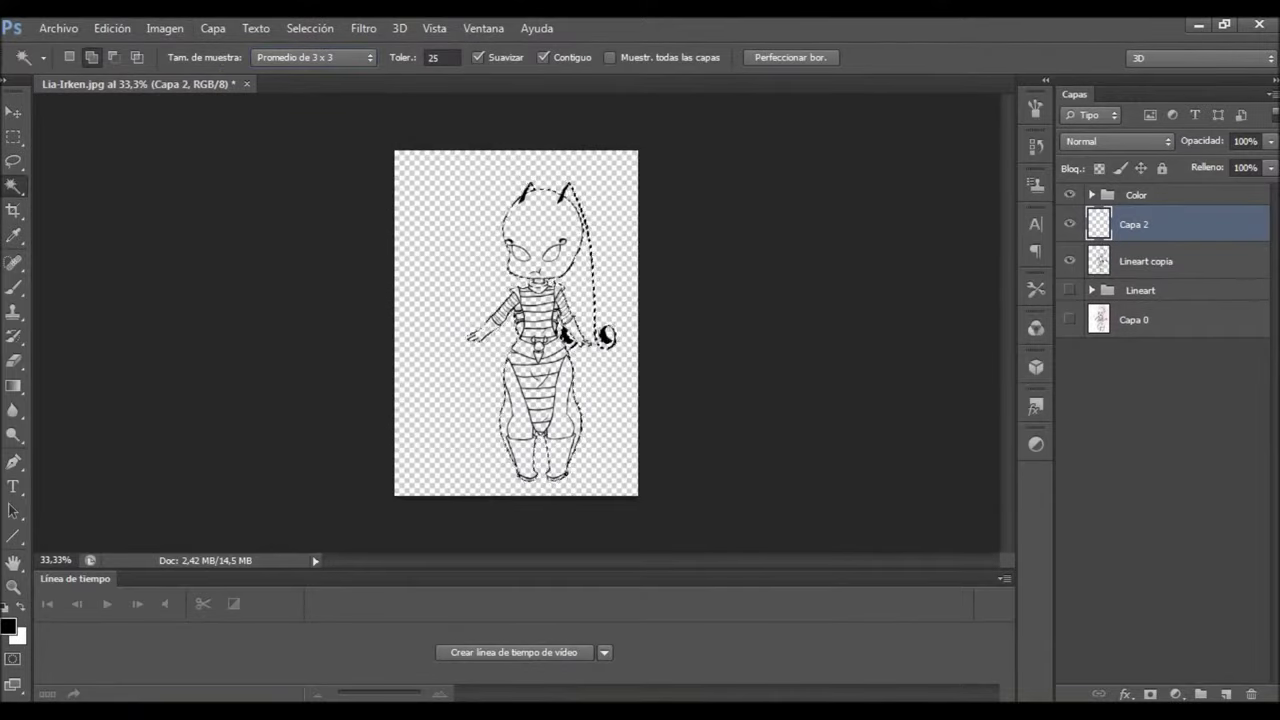
# Move Capa 2 below Lineart copia and prepare the Paint Bucket with a light grey foreground colour
pyautogui.click(8, 626)
pyautogui.click(866, 171)
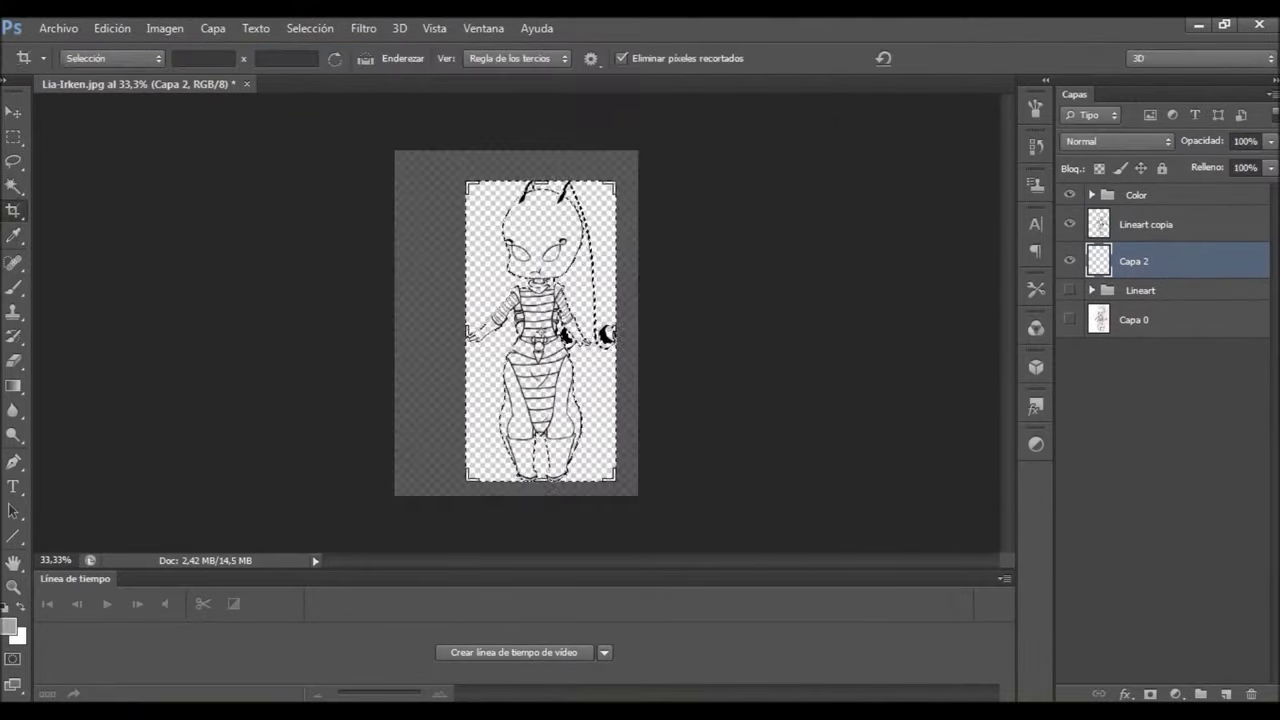
pyautogui.rightClick(14, 385)
pyautogui.click(180, 397)
pyautogui.click(540, 230)
# On the Lineart copia layer, subtract the inside of the antenna curl from the selection with the Lasso
pyautogui.press('w')
pyautogui.hotkey('alt', ']')
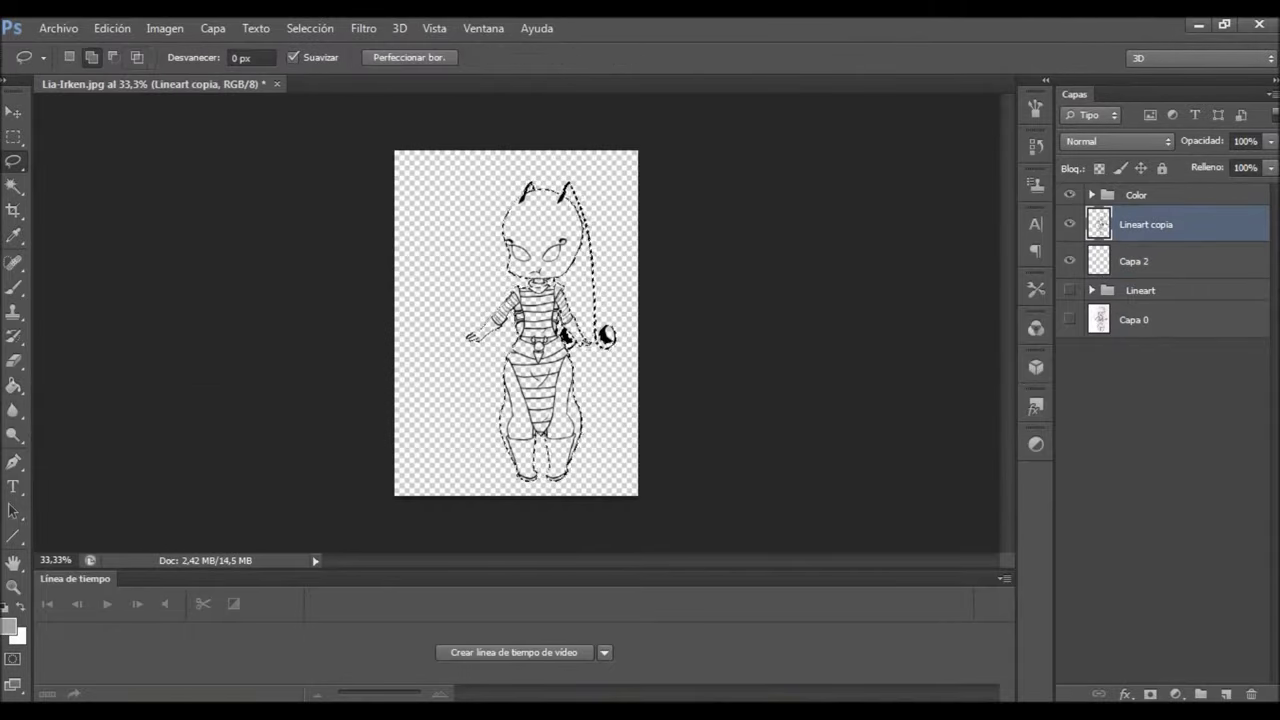
pyautogui.press('z')
pyautogui.moveTo(609, 331); pyautogui.dragTo(680, 331)
pyautogui.press('l')
pyautogui.moveTo(555, 305)
pyautogui.mouseDown()
pyautogui.moveTo(585, 458)
pyautogui.moveTo(622, 503)
pyautogui.moveTo(652, 460)
pyautogui.mouseUp()
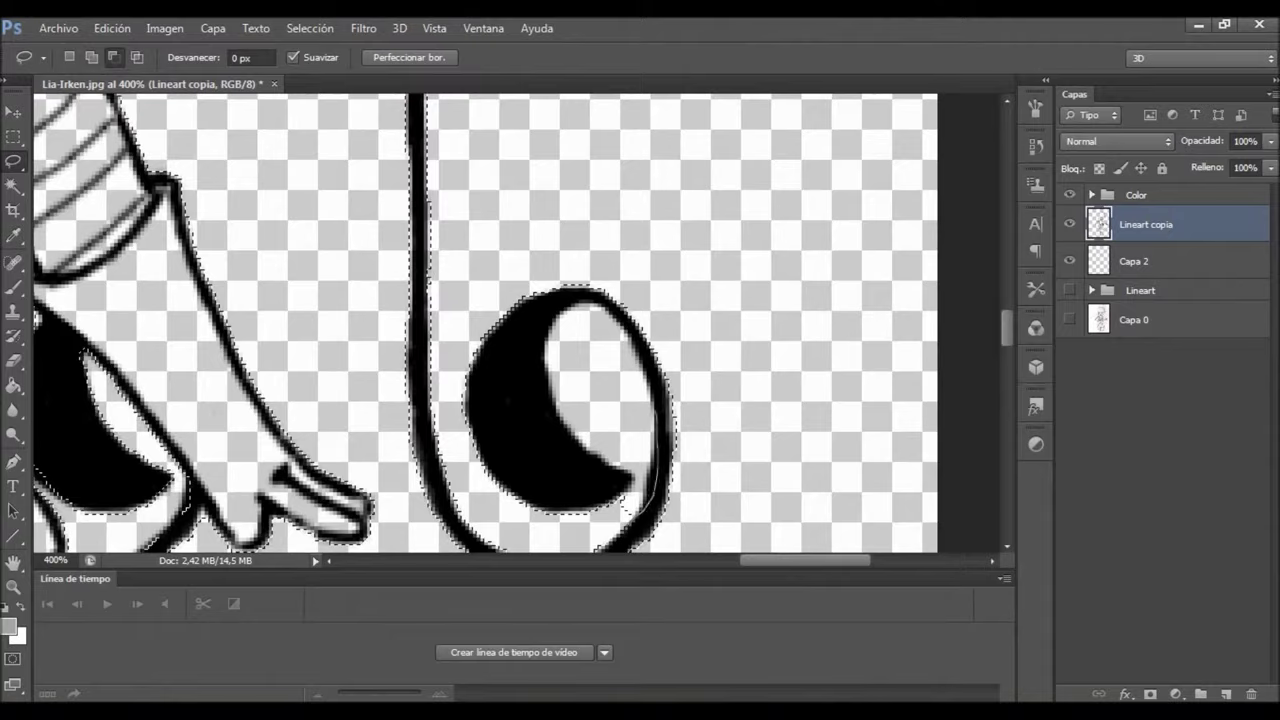
# Set the Magic Wand's sample size to De 1 punto and adjust the selection around the figure
pyautogui.press('w')
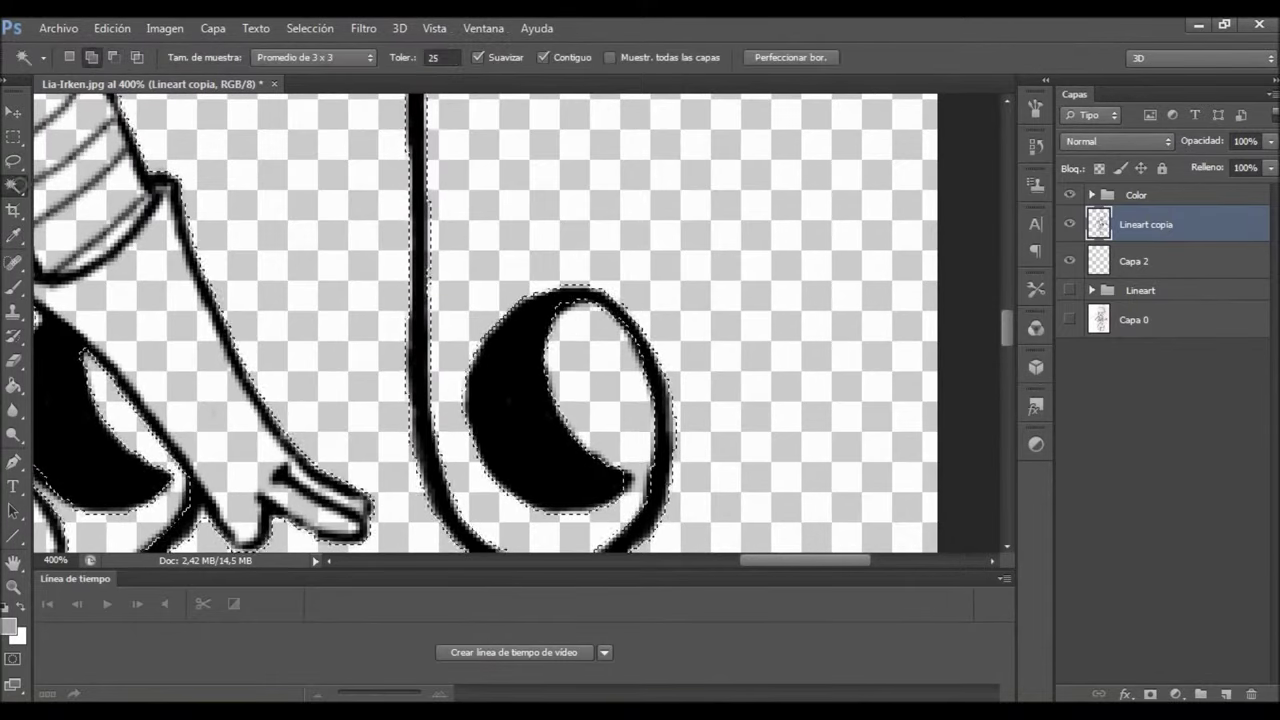
pyautogui.click(313, 57)
pyautogui.click(275, 77)
pyautogui.click(310, 28)
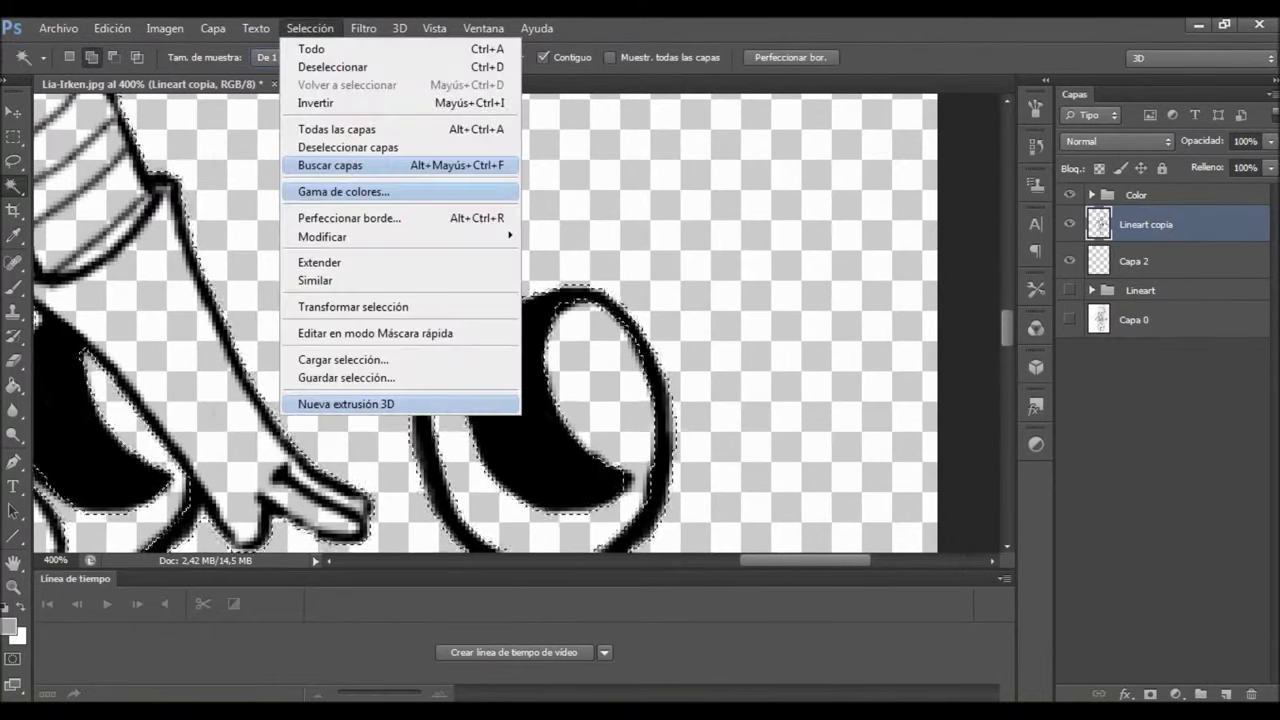
pyautogui.moveTo(330, 231)
pyautogui.click(543, 274)
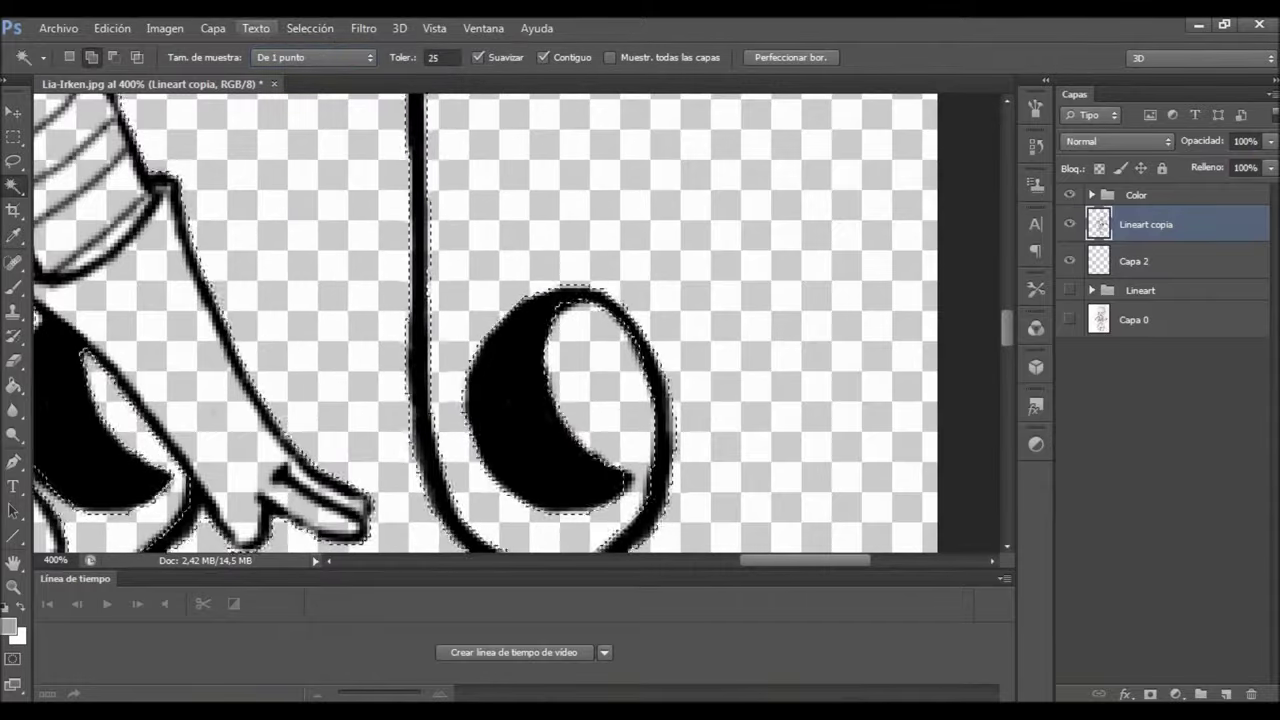
# Fill the whole figure silhouette with light grey on Capa 2
pyautogui.click(310, 28)
pyautogui.moveTo(256, 28)
pyautogui.click(1140, 261)
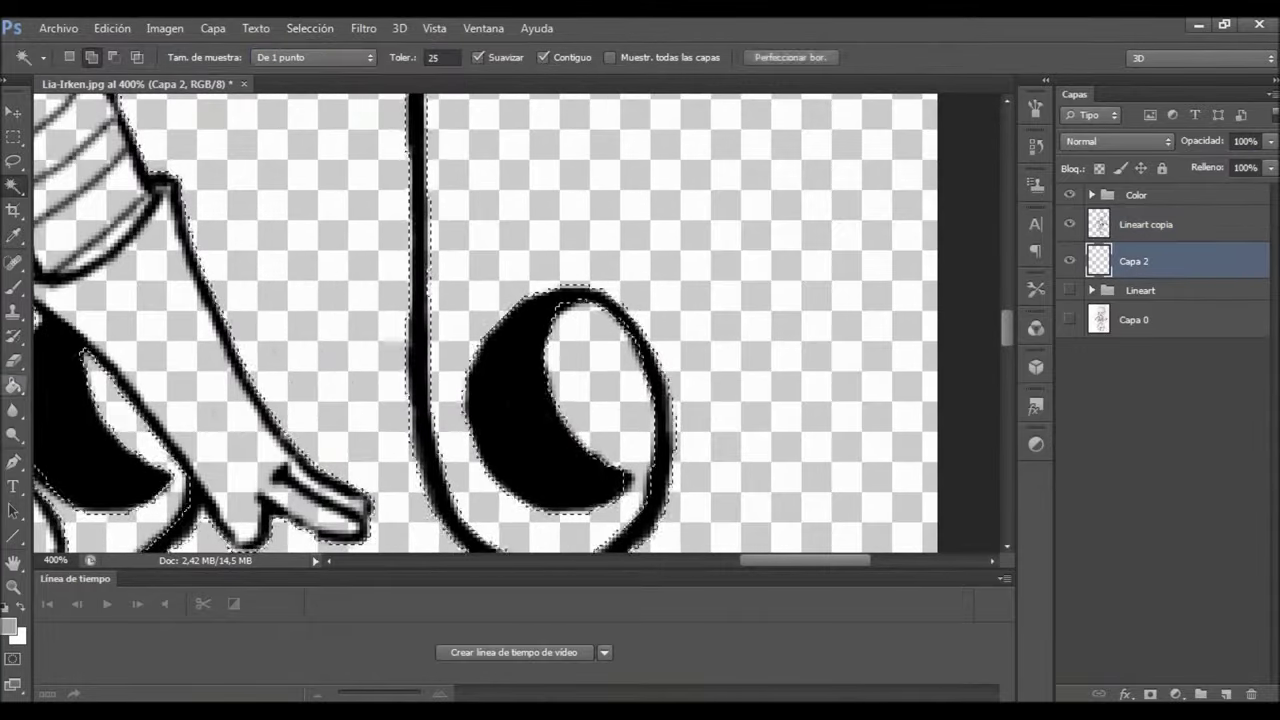
pyautogui.press('z')
pyautogui.hotkey('ctrl', '0')
pyautogui.moveTo(480, 400); pyautogui.dragTo(528, 400)
pyautogui.scroll(10, 516, 320)
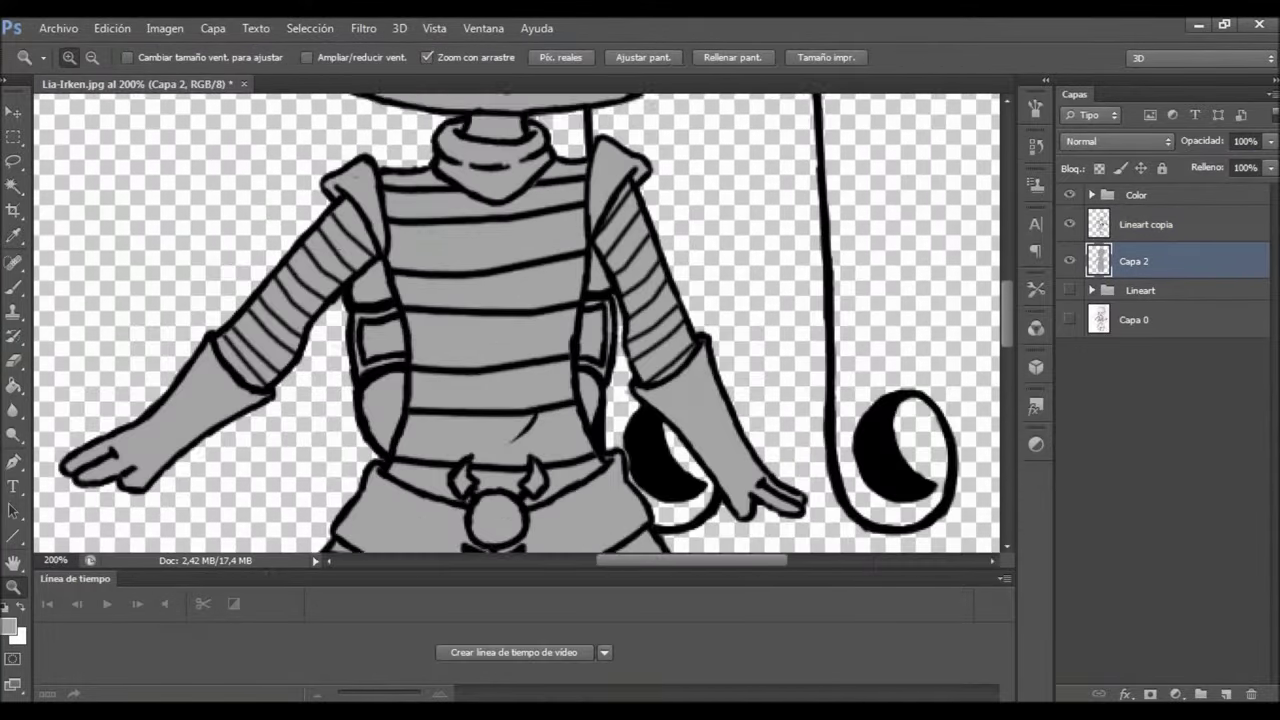
# Show the Lineart group with Lineart copia stored inside it, and arrange it above the Color group
pyautogui.scroll(-6, 516, 320)
pyautogui.moveTo(1140, 290); pyautogui.dragTo(1140, 253)
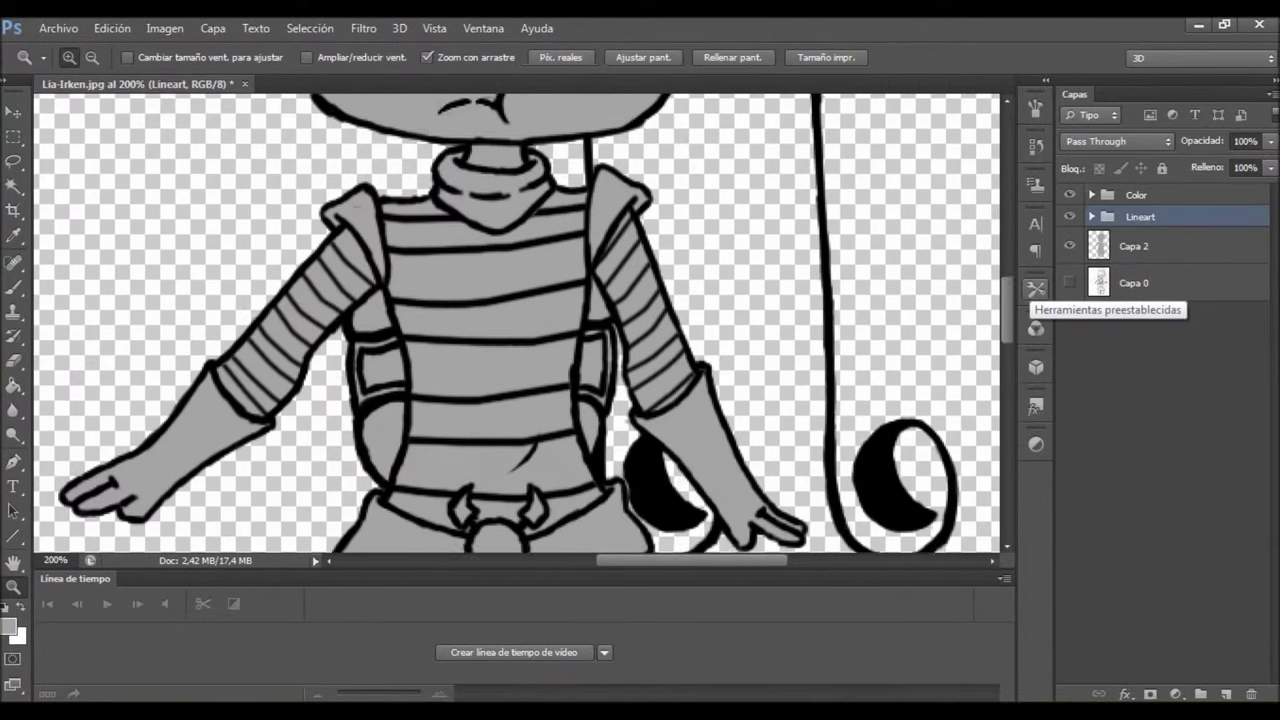
pyautogui.click(1117, 141)
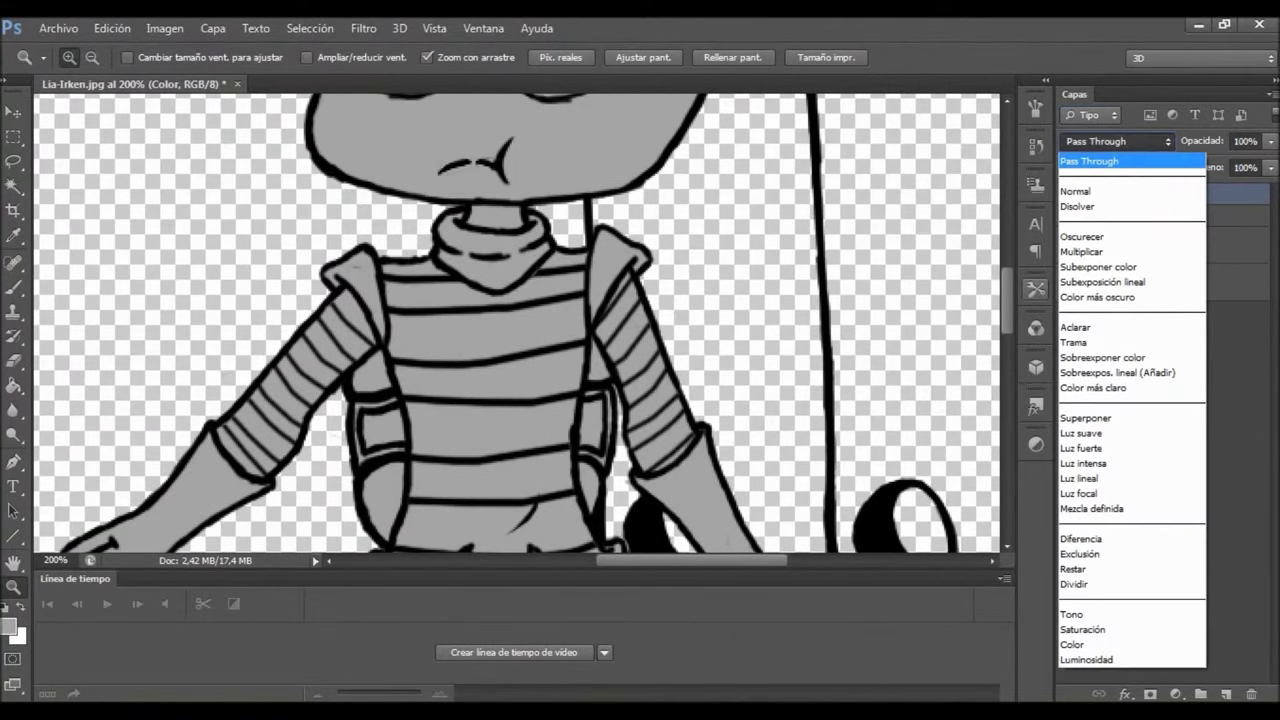
pyautogui.press('Escape')
pyautogui.click(1150, 224)
pyautogui.scroll(6, 516, 320)
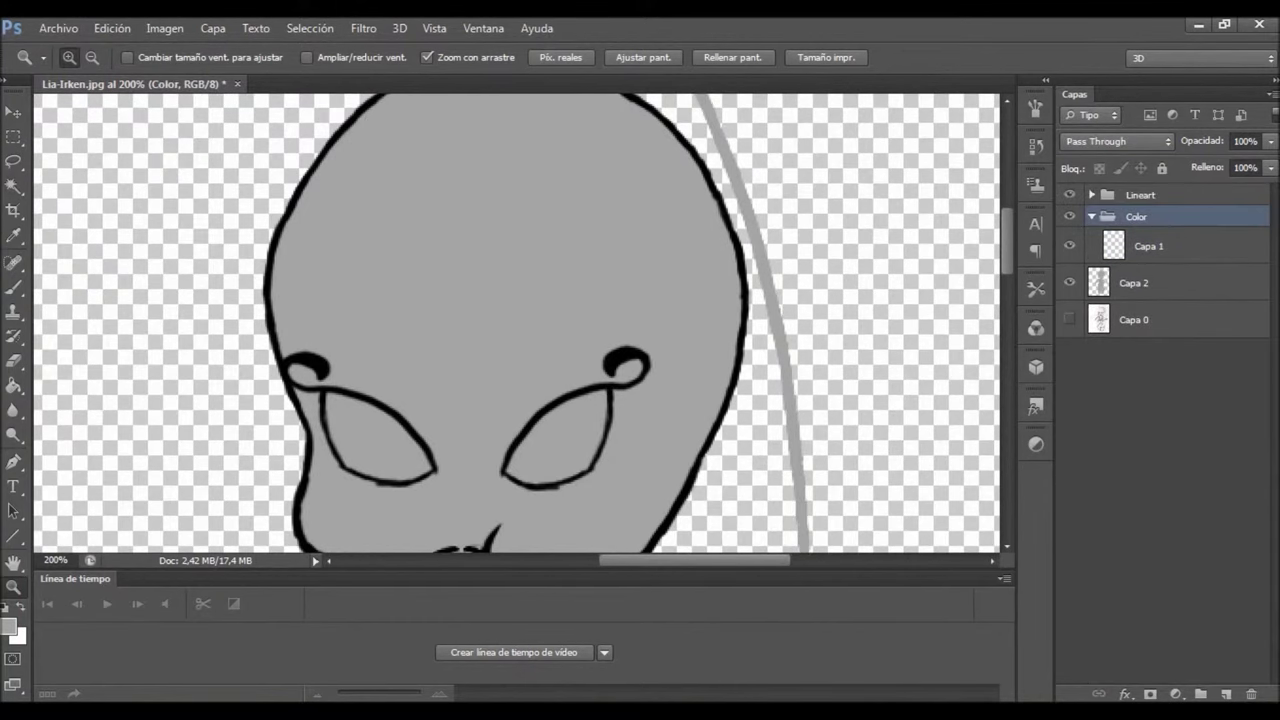
pyautogui.scroll(-2, 516, 320)
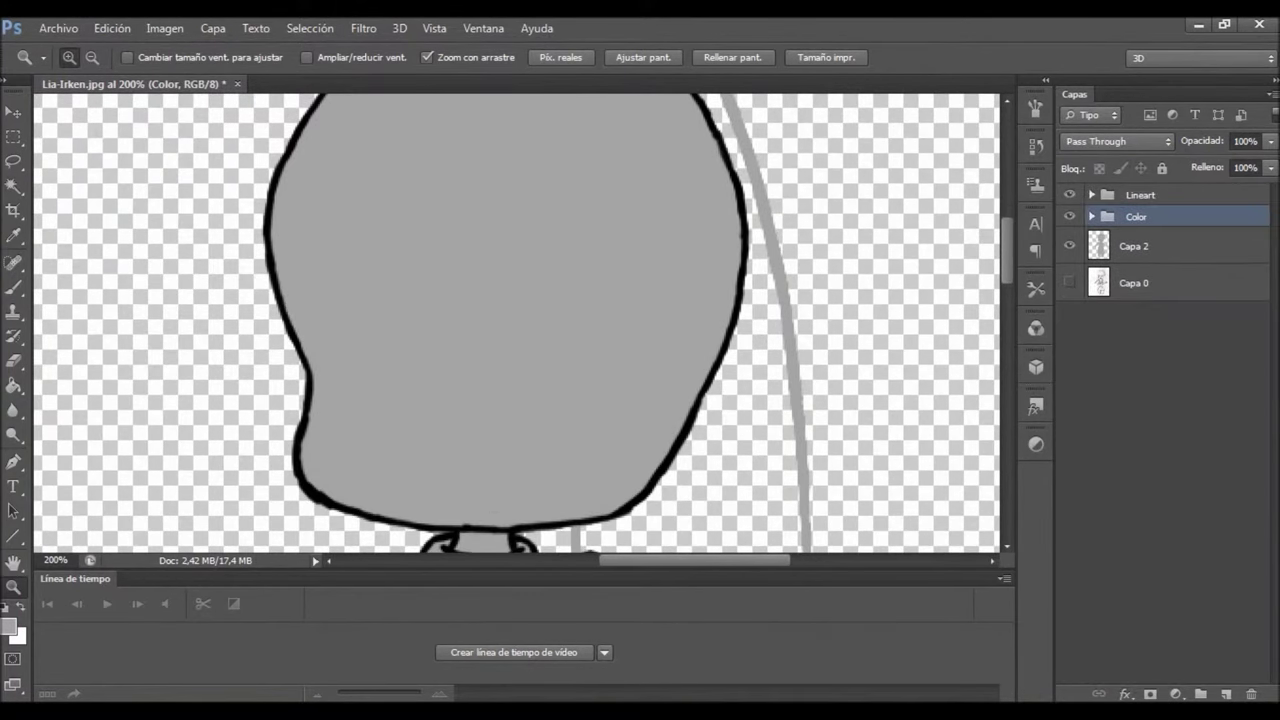
pyautogui.press('w')
pyautogui.hotkey('ctrl', 'shift', 'alt', 'n')
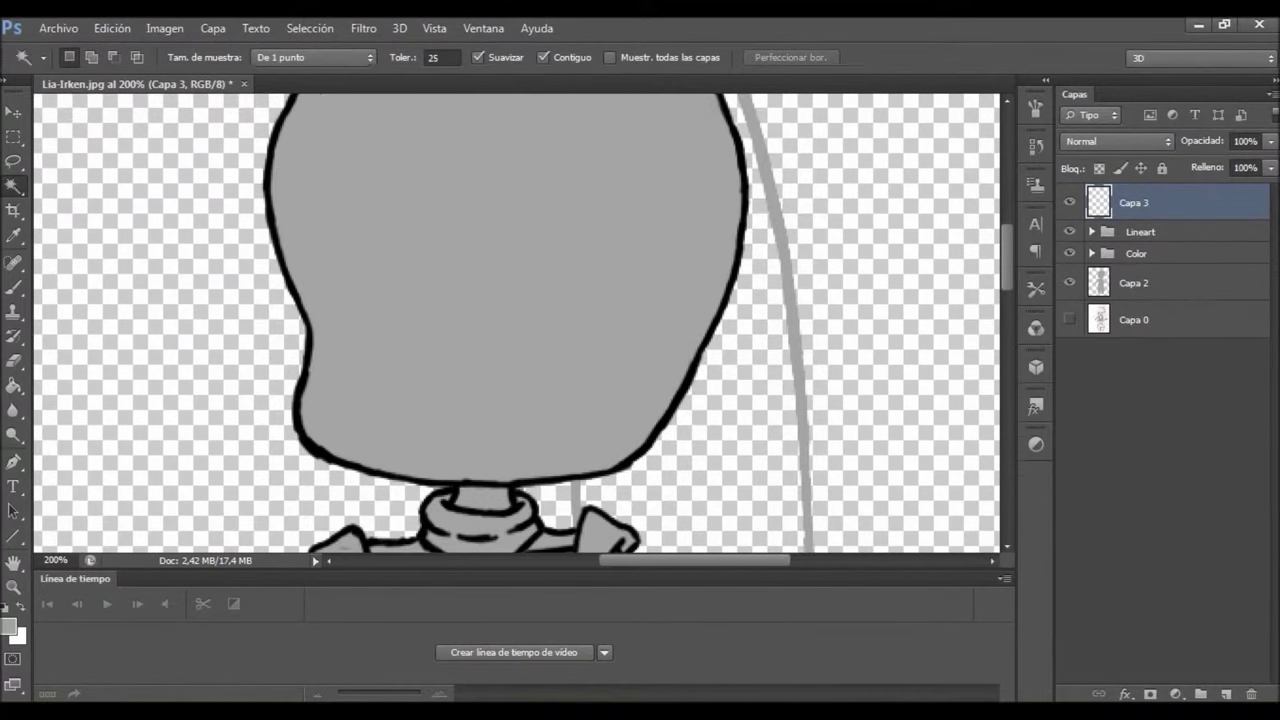
pyautogui.hotkey('ctrl', '-')
pyautogui.hotkey('ctrl', '-')
pyautogui.hotkey('ctrl', '+')
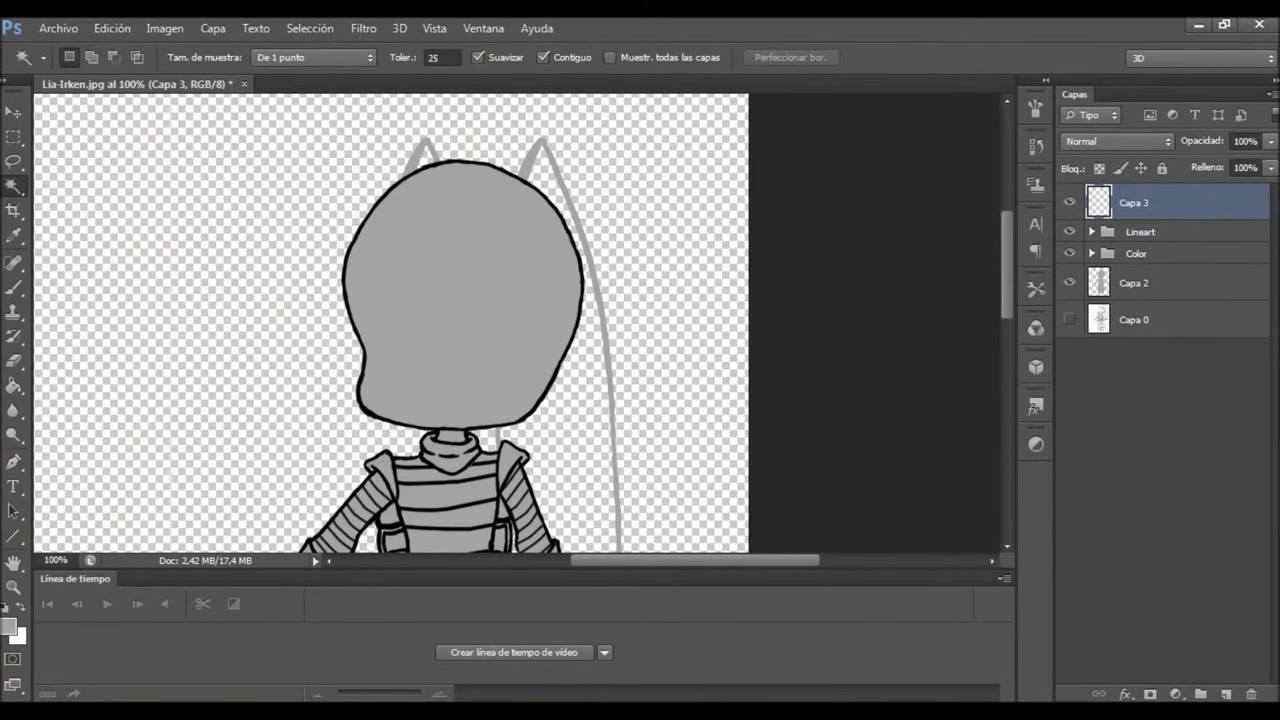
pyautogui.hotkey('ctrl', 'z')
# Paint the head and neck medium green on Capa 1 in the Color group with a 45 px hard brush
pyautogui.press('b')
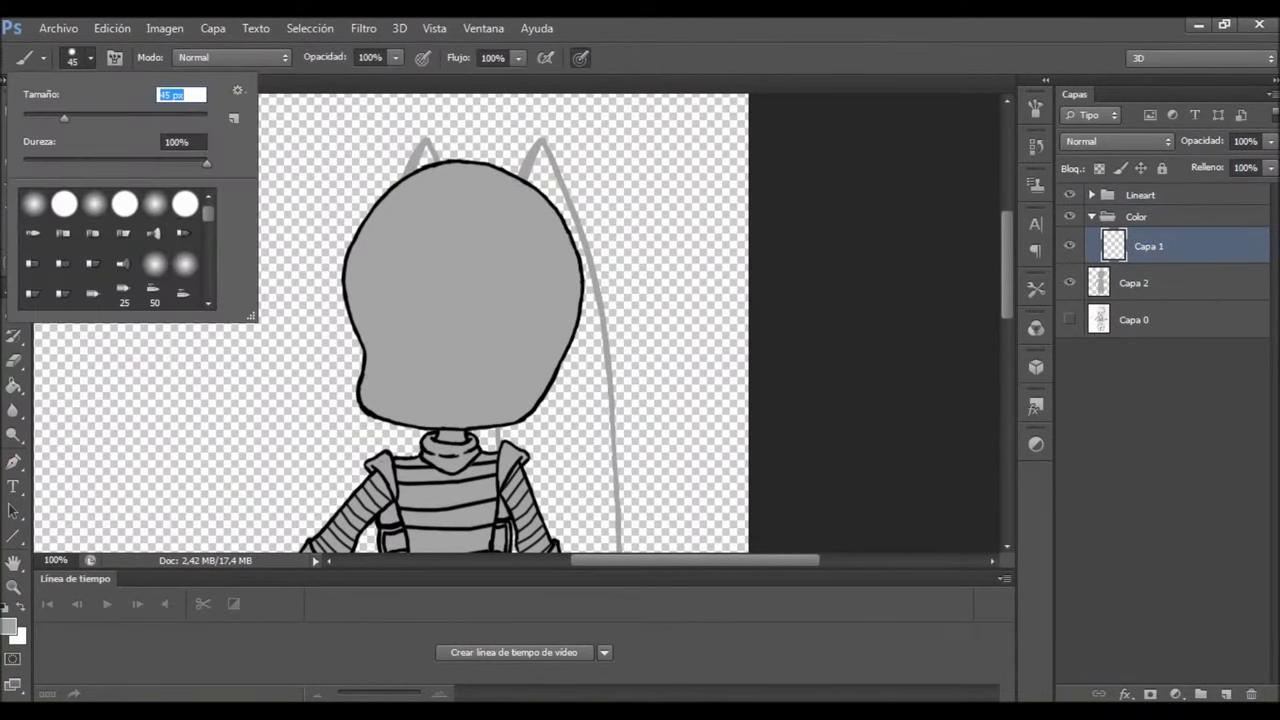
pyautogui.click(9, 626)
pyautogui.click(626, 302)
pyautogui.moveTo(640, 398)
pyautogui.mouseDown()
pyautogui.moveTo(640, 333)
pyautogui.moveTo(640, 347)
pyautogui.mouseUp()
pyautogui.click(524, 268)
pyautogui.moveTo(524, 268)
pyautogui.mouseDown()
pyautogui.moveTo(508, 254)
pyautogui.moveTo(512, 234)
pyautogui.mouseUp()
pyautogui.press('Return')
pyautogui.moveTo(443, 432)
pyautogui.mouseDown()
pyautogui.moveTo(428, 177)
pyautogui.moveTo(500, 400)
pyautogui.moveTo(435, 267)
pyautogui.mouseUp()
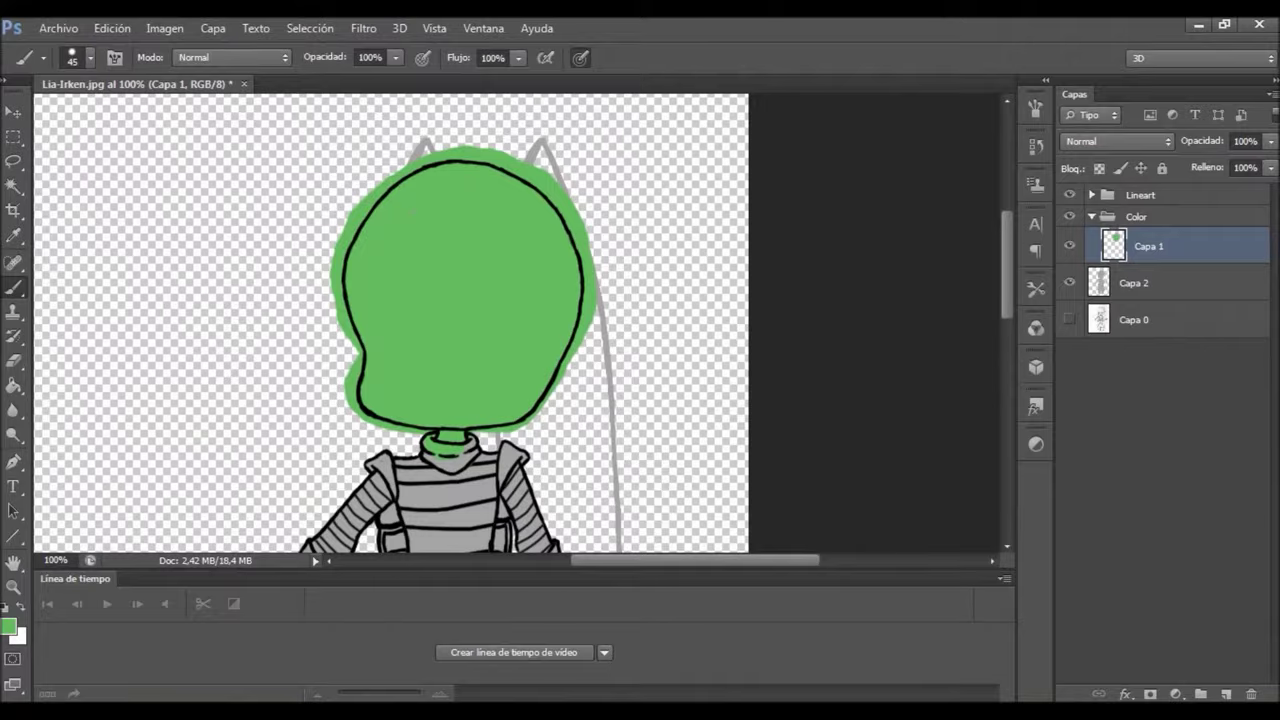
pyautogui.scroll(-5, 530, 320)
pyautogui.scroll(5, 530, 320)
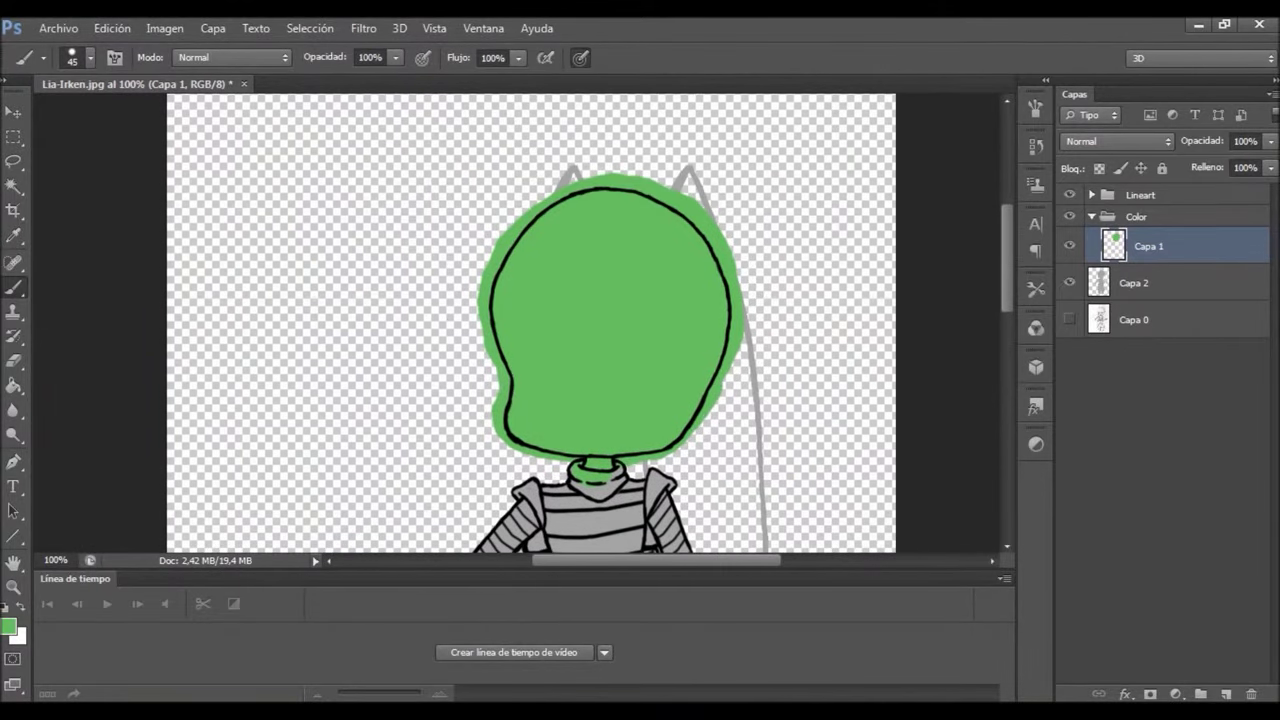
# Add three layers above Capa 1 in the Color group, setting the lower two to Multiplicar and the uppermost to Aclarar
pyautogui.hotkey('ctrl', 'shift', 'alt', 'n')
pyautogui.hotkey('ctrl', 'shift', 'alt', 'n')
pyautogui.hotkey('ctrl', 'shift', 'alt', 'n')
pyautogui.click(1115, 141)
pyautogui.click(1100, 220)
pyautogui.click(1115, 141)
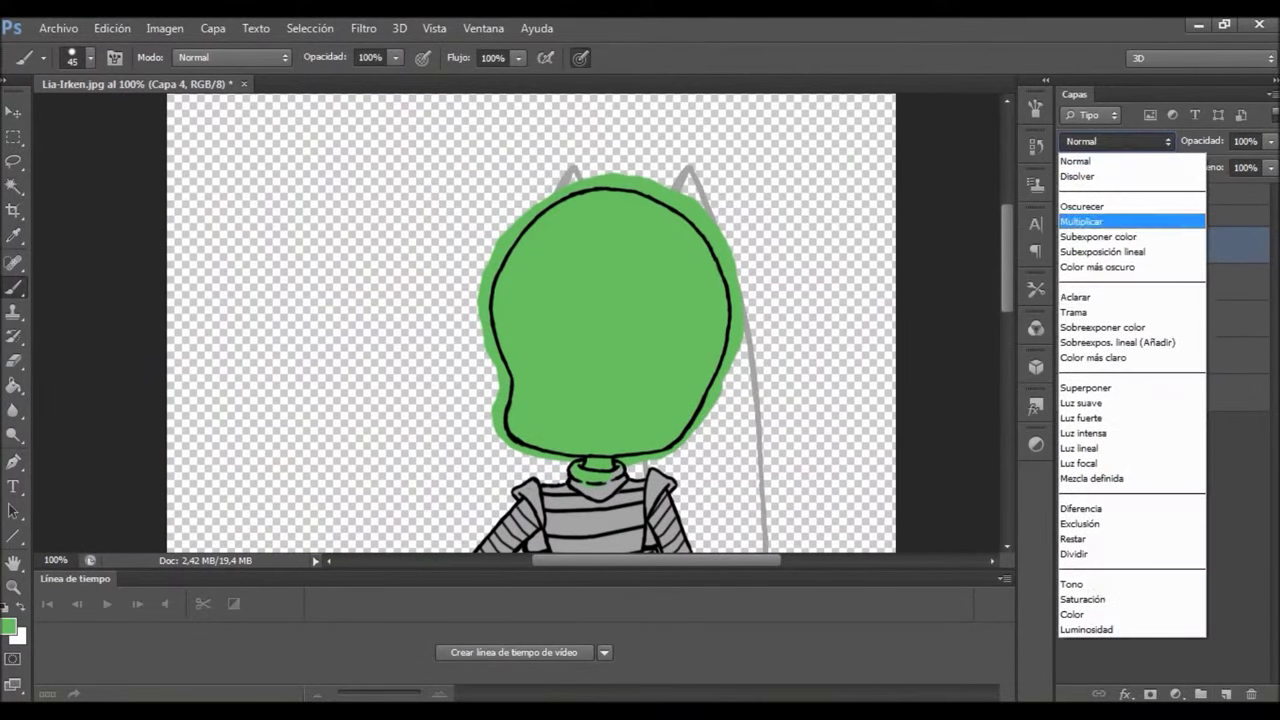
pyautogui.click(1122, 135)
# Show the antenna lines and paint the head's first shadows on Capa 3 with a 10 px green brush
pyautogui.click(1155, 314)
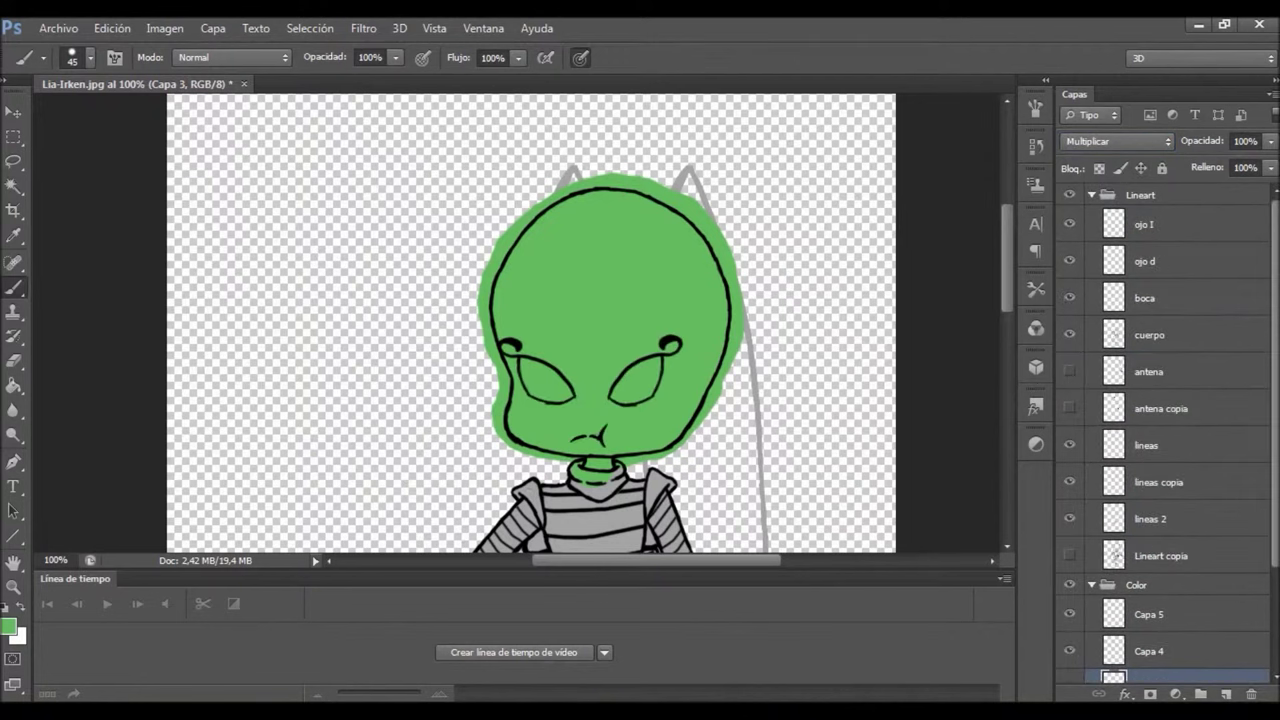
pyautogui.click(80, 57)
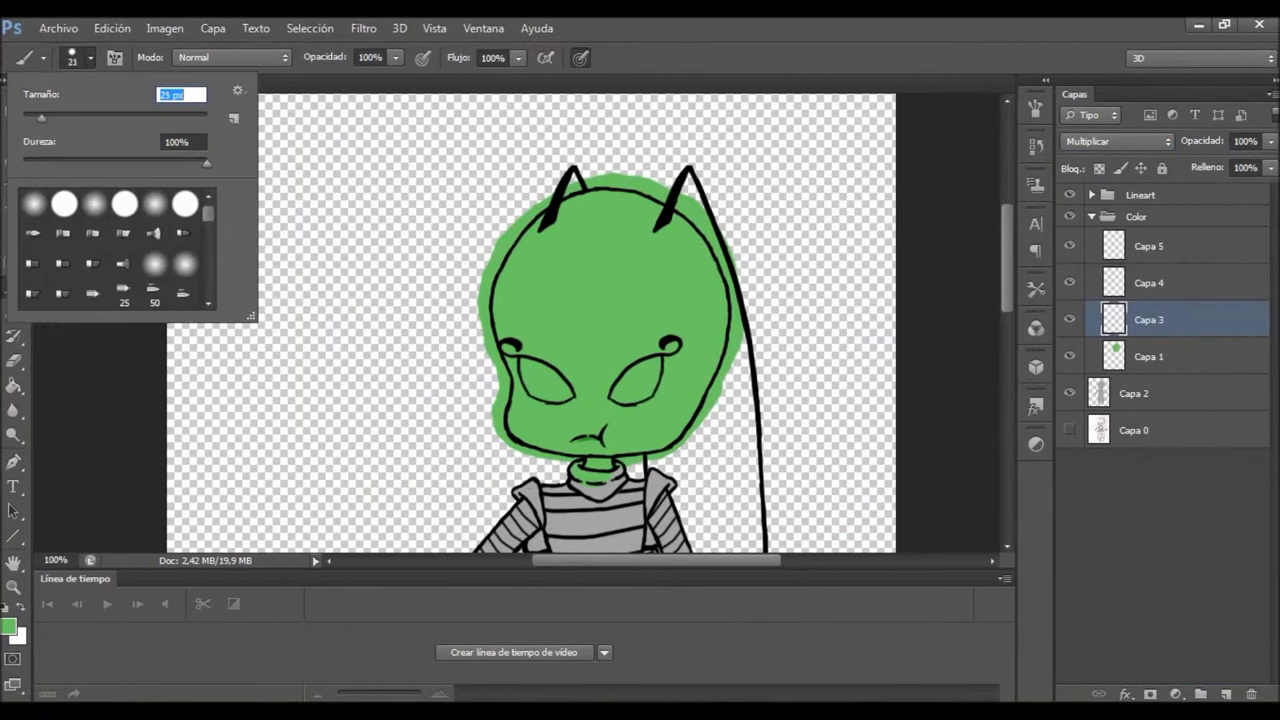
pyautogui.press('Return')
pyautogui.moveTo(658, 430); pyautogui.dragTo(600, 300)
pyautogui.hotkey('ctrl', 'z')
pyautogui.click(604, 440)
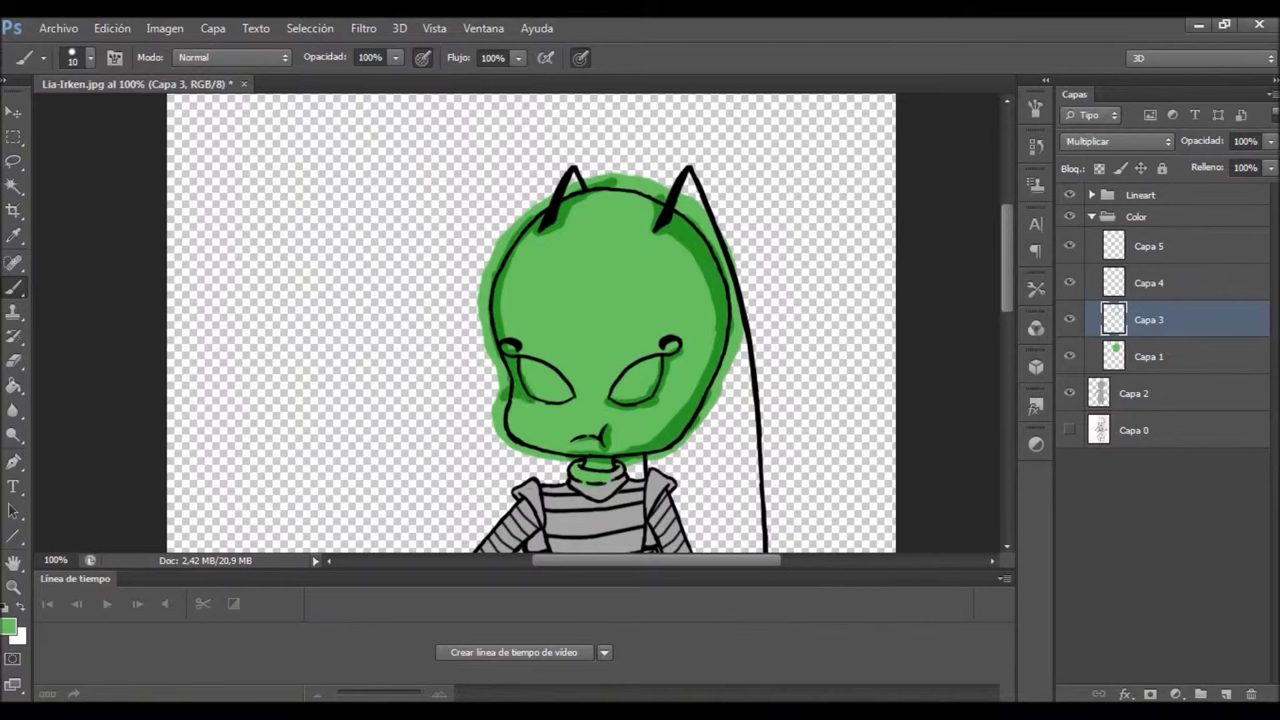
# Paint deeper green shadows along the head's outer edge, the cheek and under the chin on Capa 4
pyautogui.hotkey('alt', ']')
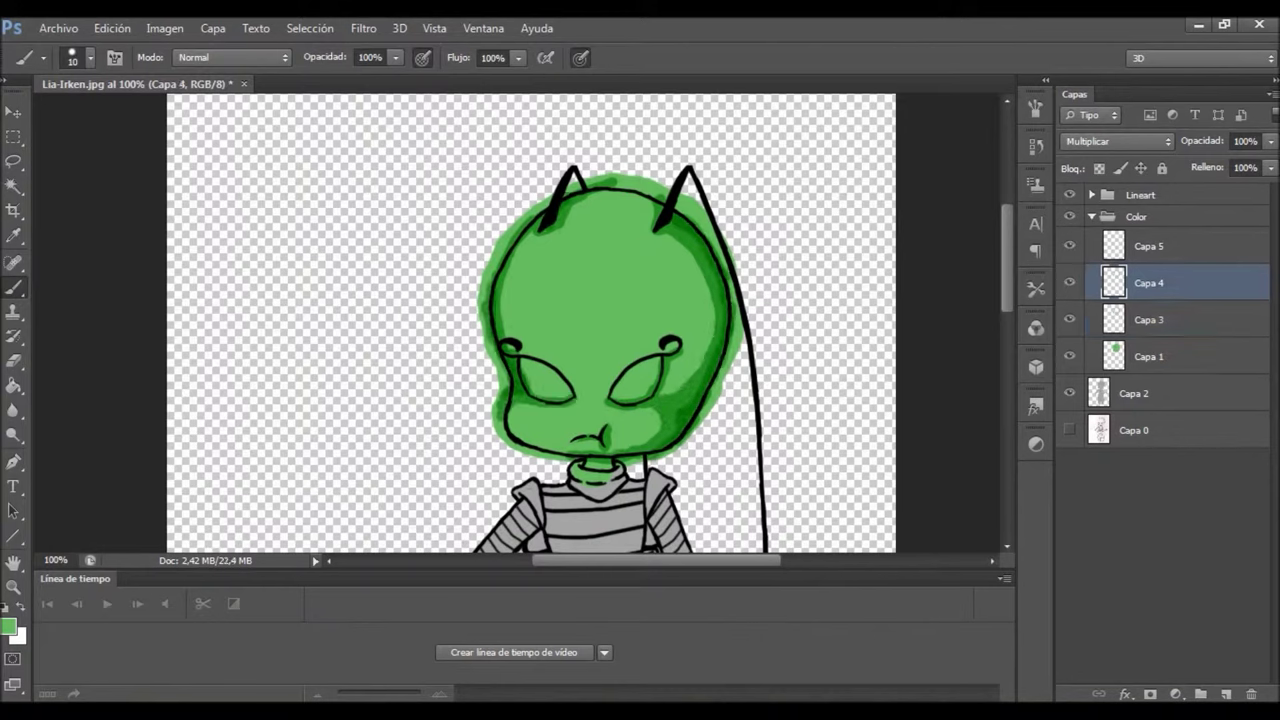
pyautogui.hotkey('alt', '[')
pyautogui.hotkey('alt', ']')
# Set Capa 5's blend mode to Luz intensa and paint small bright green highlights on the cheeks and neck
pyautogui.hotkey('alt', ']')
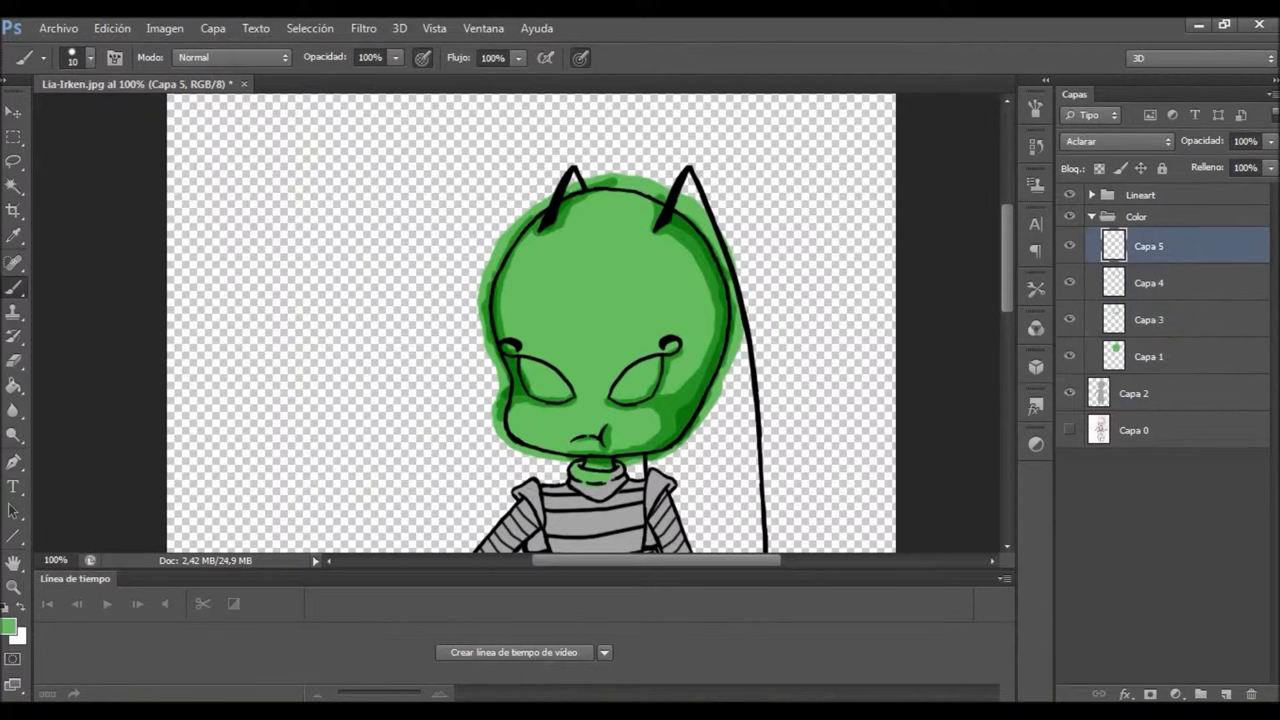
pyautogui.click(1117, 141)
pyautogui.click(1086, 403)
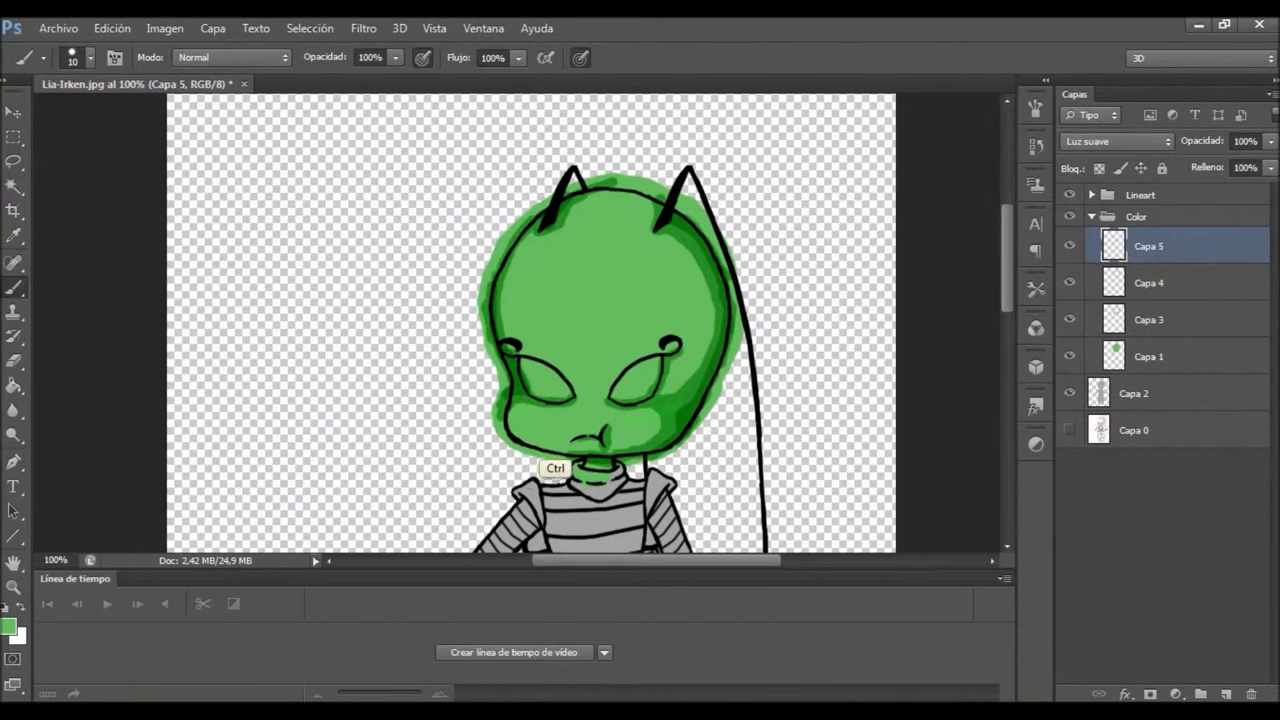
pyautogui.click(1117, 141)
pyautogui.click(1090, 372)
pyautogui.click(90, 57)
pyautogui.moveTo(40, 118); pyautogui.dragTo(24, 118)
pyautogui.click(598, 486)
# Soften the shadow edges on Capa 3 with the Blur tool at 100% intensity
pyautogui.click(1150, 319)
pyautogui.click(14, 287)
pyautogui.click(14, 385)
pyautogui.click(115, 407)
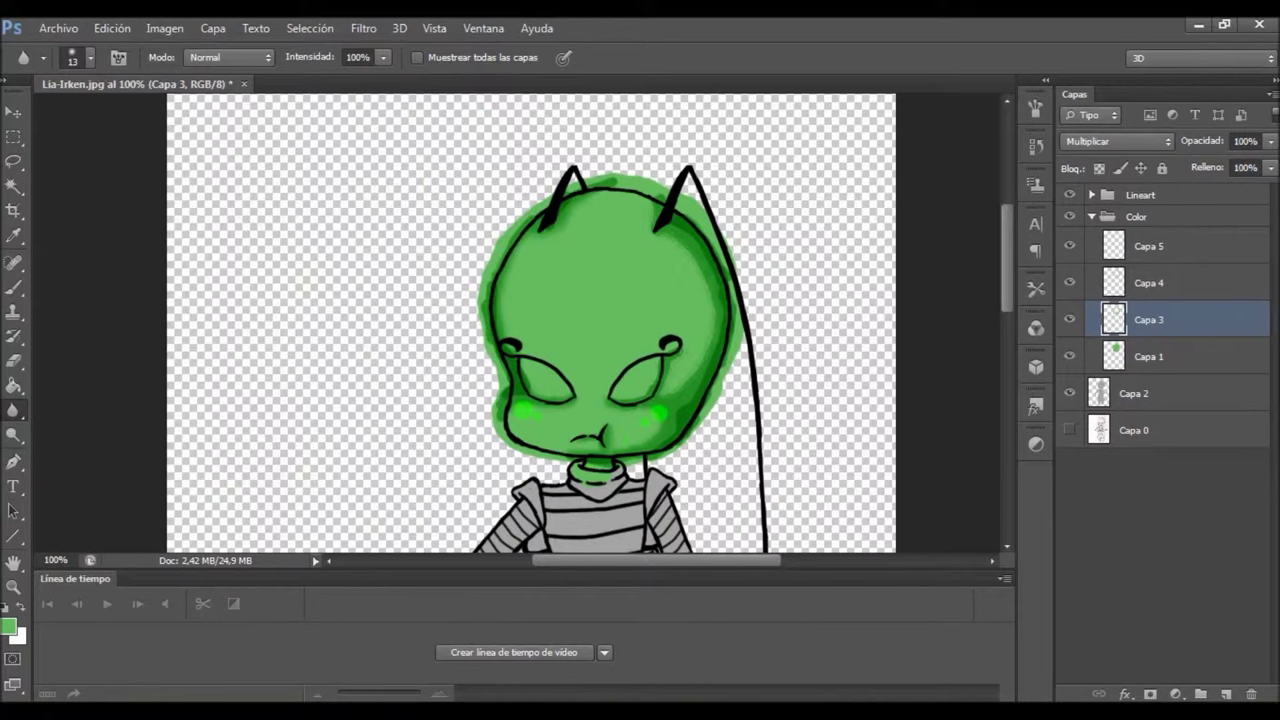
# Blur the deeper shadows on Capa 4 and add a softened shadow beneath the mouth
pyautogui.click(1149, 283)
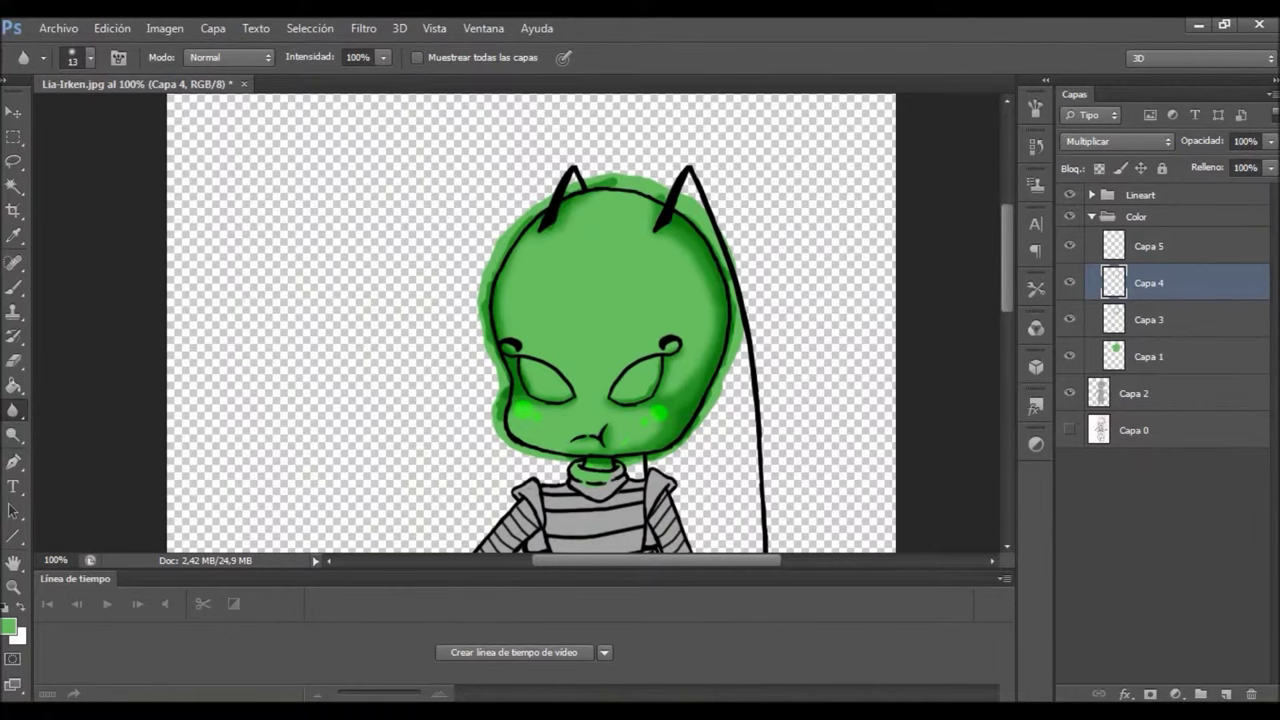
pyautogui.scroll(4, 588, 444)
pyautogui.press('b')
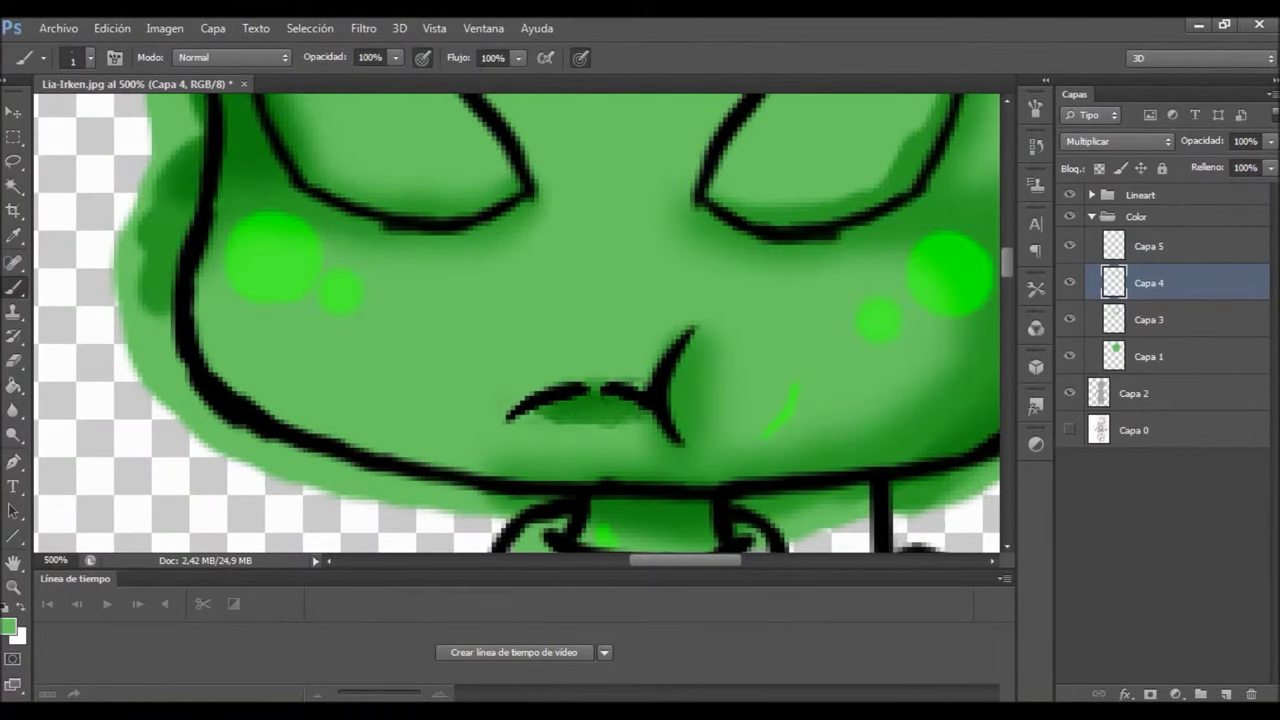
pyautogui.press('e')
pyautogui.press('o')
# Paint a small highlight dot on the lower lip on Capa 5
pyautogui.hotkey('alt', ']')
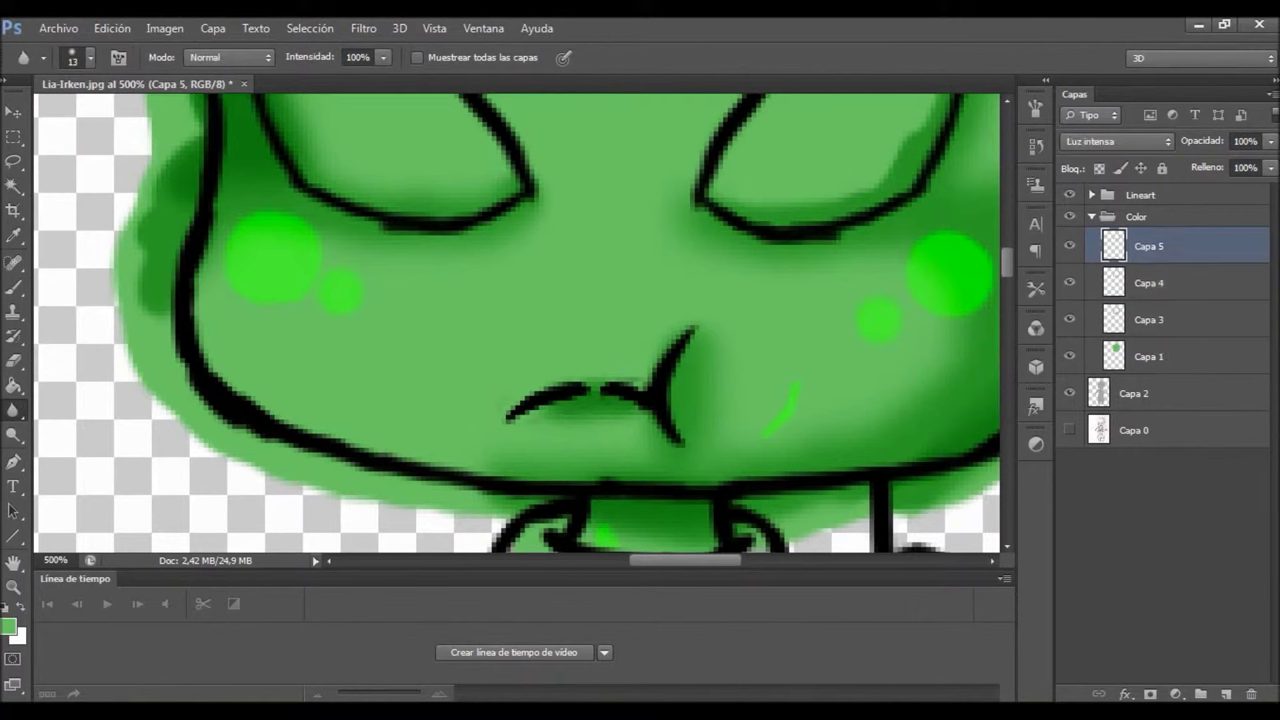
pyautogui.press('b')
pyautogui.press('z')
pyautogui.scroll(-6, 597, 410)
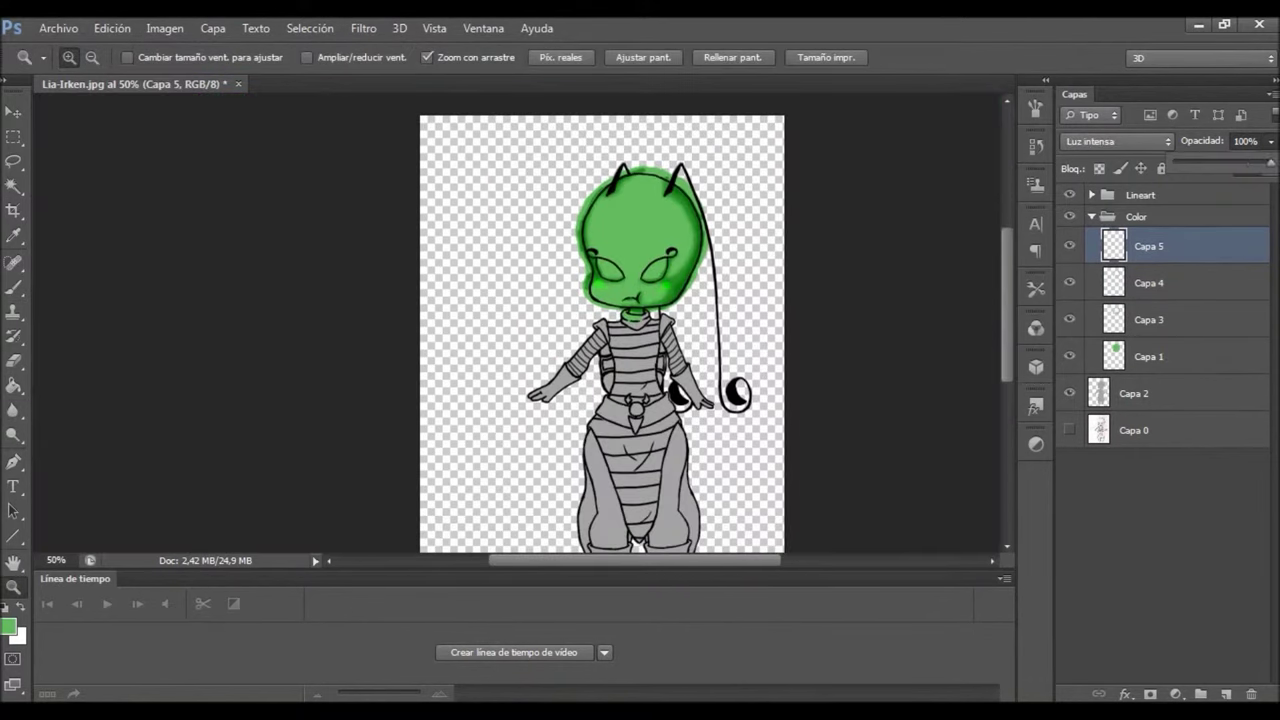
# Select the empty surroundings of the grey silhouette on Capa 2 with the Magic Wand
pyautogui.hotkey('alt', ']')
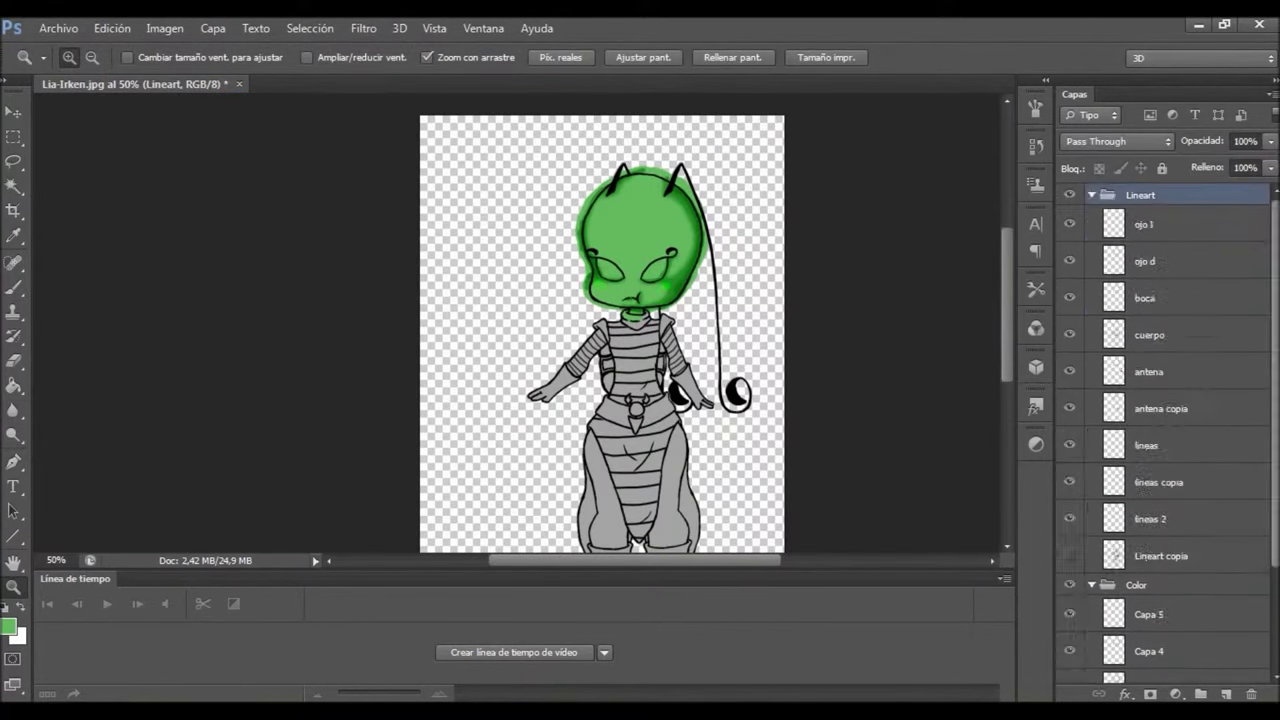
pyautogui.press('t')
pyautogui.press('w')
pyautogui.keyDown('ctrl'); pyautogui.click(1099, 393); pyautogui.keyUp('ctrl')
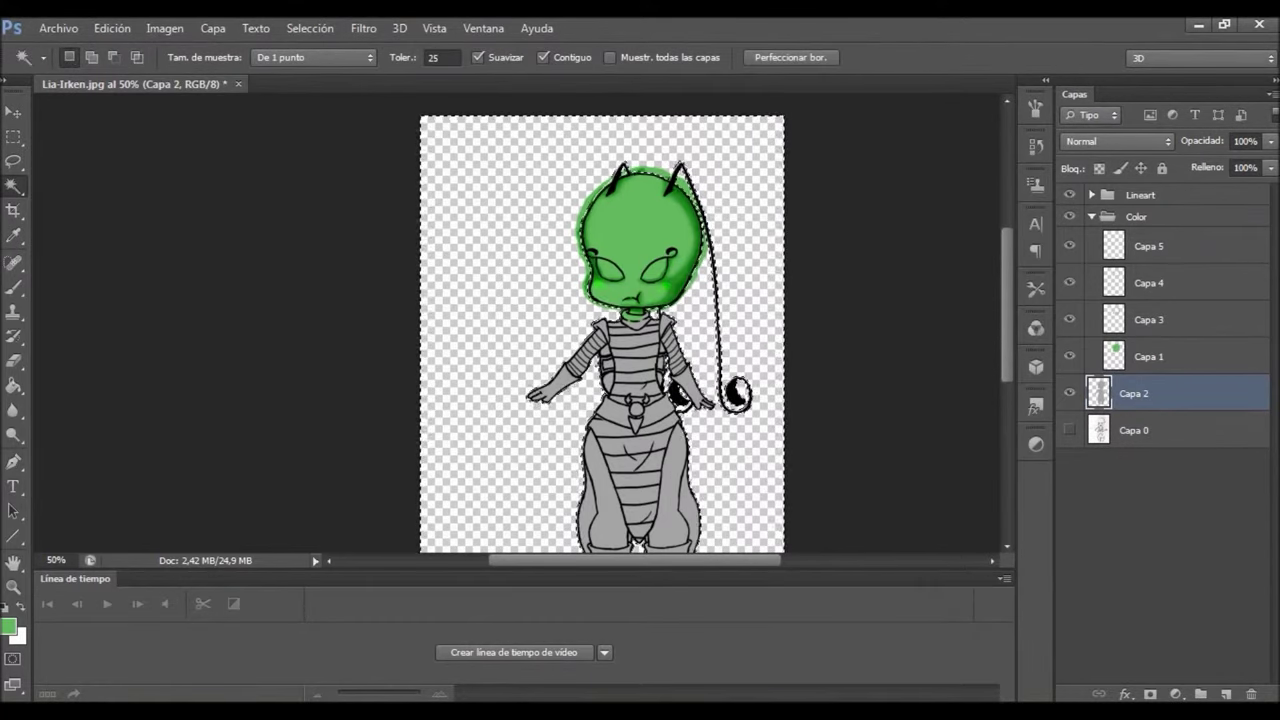
# Add the scarf areas around the neck to the surroundings selection with the Magic Wand
pyautogui.press('z')
pyautogui.scroll(5, 632, 300)
pyautogui.press('w')
pyautogui.hotkey('ctrl', 'd')
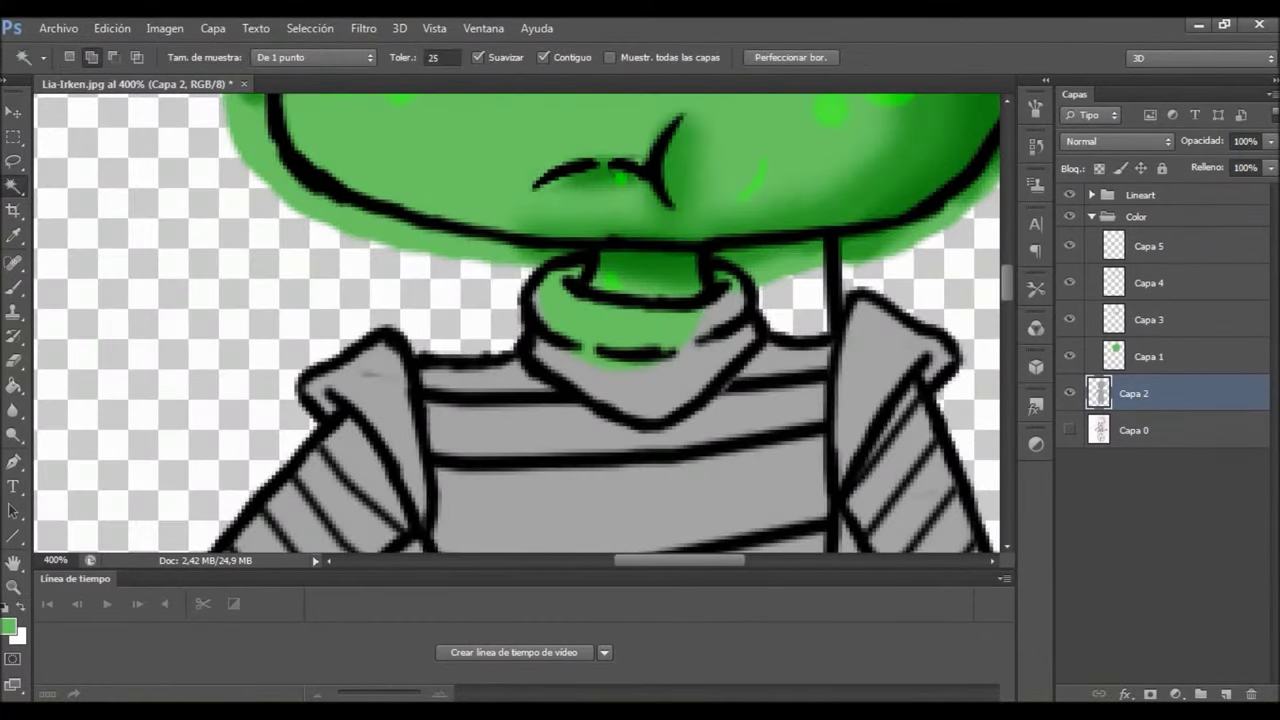
pyautogui.hotkey('ctrl', 'alt', 'z')
pyautogui.hotkey('ctrl', 'alt', 'z')
pyautogui.hotkey('ctrl', 'alt', 'z')
pyautogui.hotkey('ctrl', 'shift', 'z')
pyautogui.hotkey('ctrl', 'shift', 'z')
# Extend the selection of the silhouette's surroundings and make Capa 1 the active layer
pyautogui.click(310, 28)
pyautogui.click(343, 257)
pyautogui.click(1150, 356)
pyautogui.scroll(1, 600, 320)
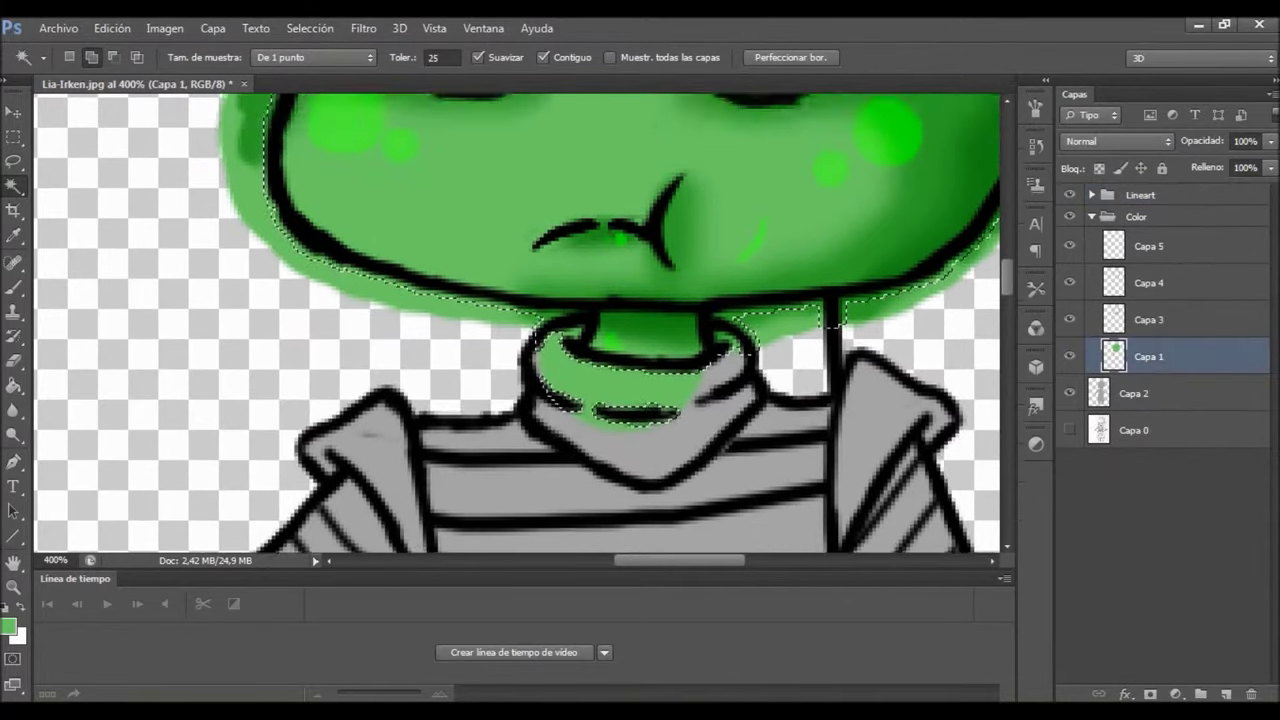
pyautogui.click(310, 28)
pyautogui.click(349, 217)
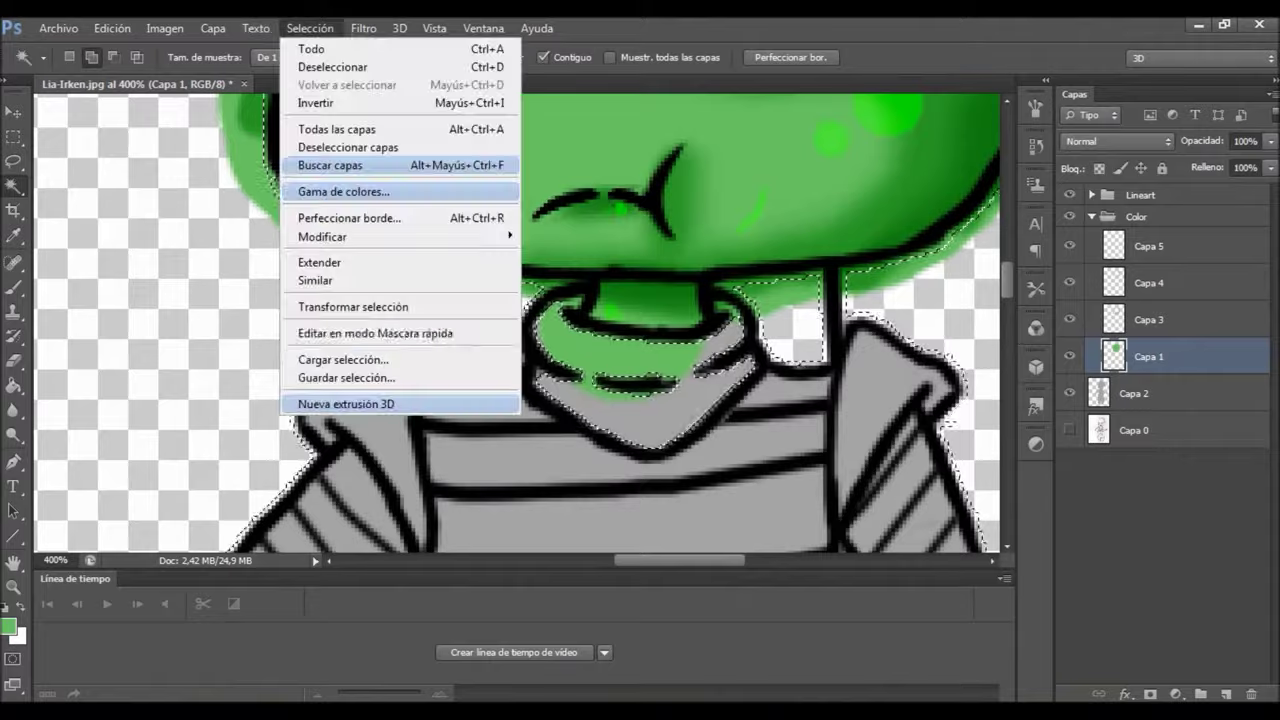
pyautogui.press('Escape')
# Erase the green spilling outside the head and neck outlines on Capa 1 with a 56 px eraser
pyautogui.press('e')
pyautogui.click(90, 57)
pyautogui.press('Return')
pyautogui.moveTo(778, 387); pyautogui.dragTo(640, 387)
pyautogui.press(']')
pyautogui.press(']')
pyautogui.press(']')
pyautogui.press(']')
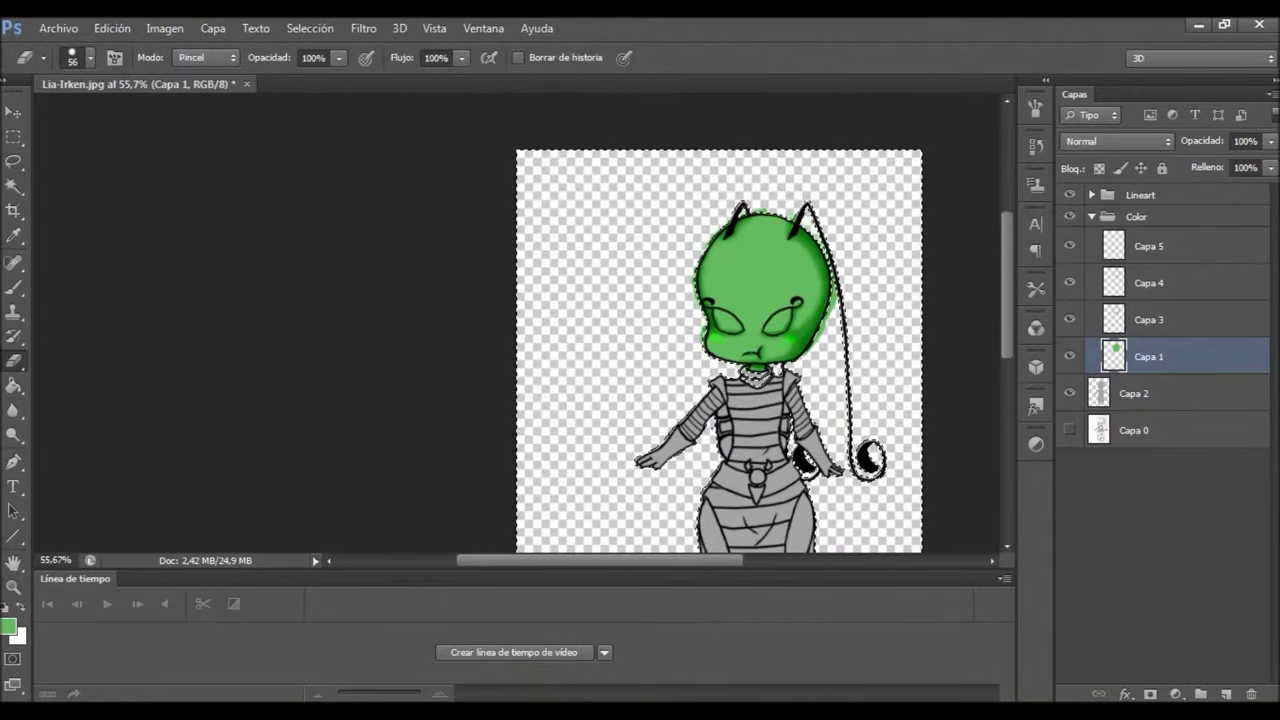
# Erase the shading and highlight overspill outside the outlines on the layers above Capa 1, up to Capa 5
pyautogui.hotkey('alt', ']')
pyautogui.hotkey('alt', ']')
pyautogui.hotkey('alt', ']')
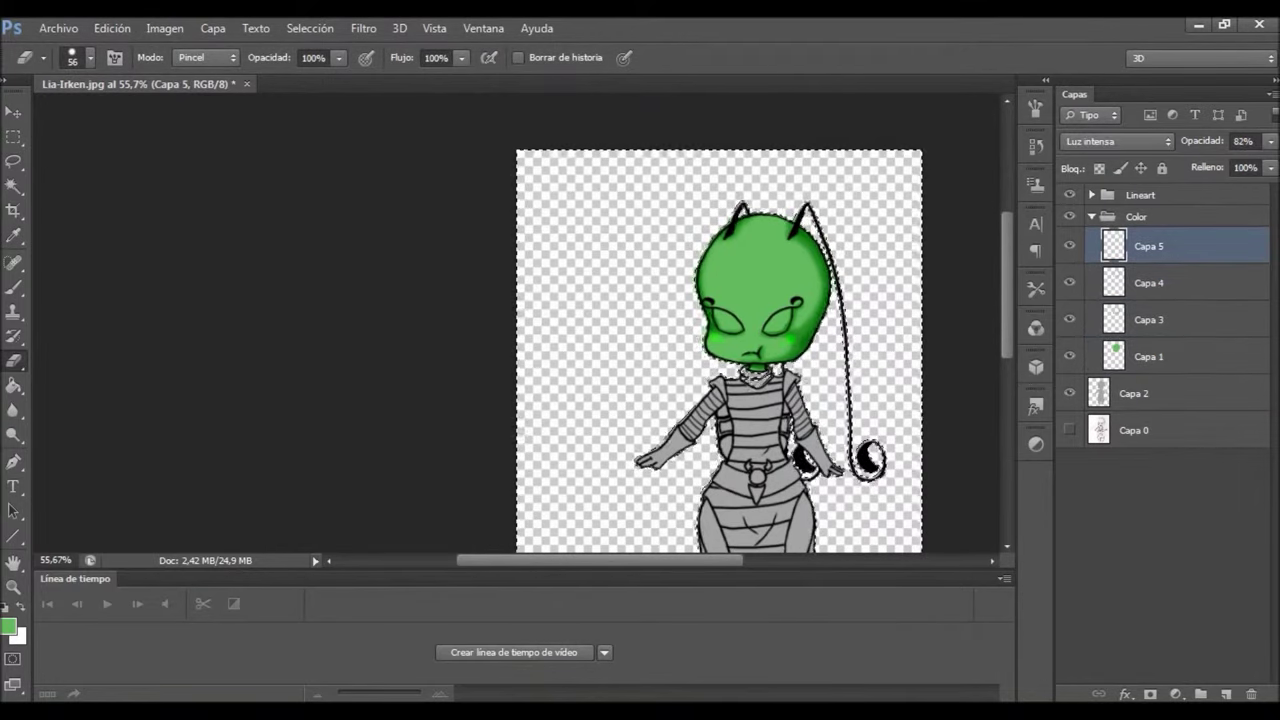
pyautogui.moveTo(779, 366); pyautogui.dragTo(915, 366)
pyautogui.hotkey('alt', '[')
pyautogui.hotkey('alt', '[')
pyautogui.hotkey('alt', '[')
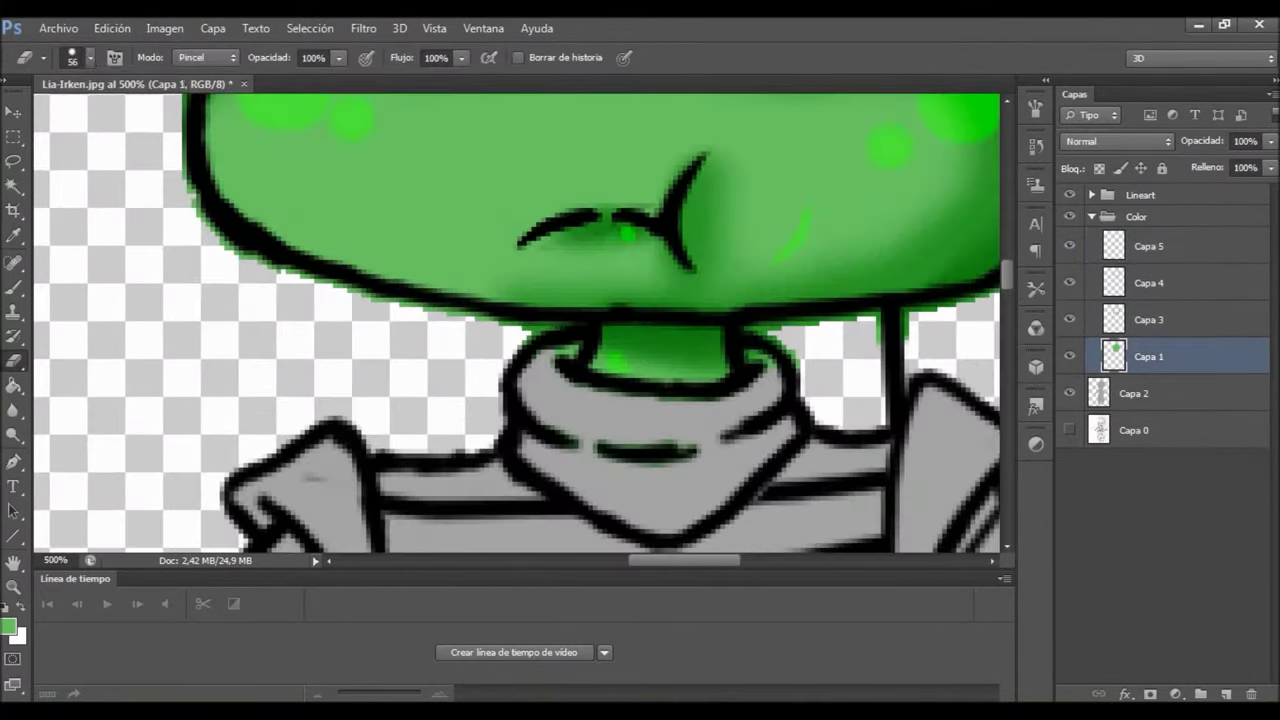
# Clean the leftover green off the scarf on Capa 1 and Capa 3 with a 25 px eraser
pyautogui.click(90, 57)
pyautogui.write('25')
pyautogui.press('Return')
pyautogui.hotkey('alt', ']')
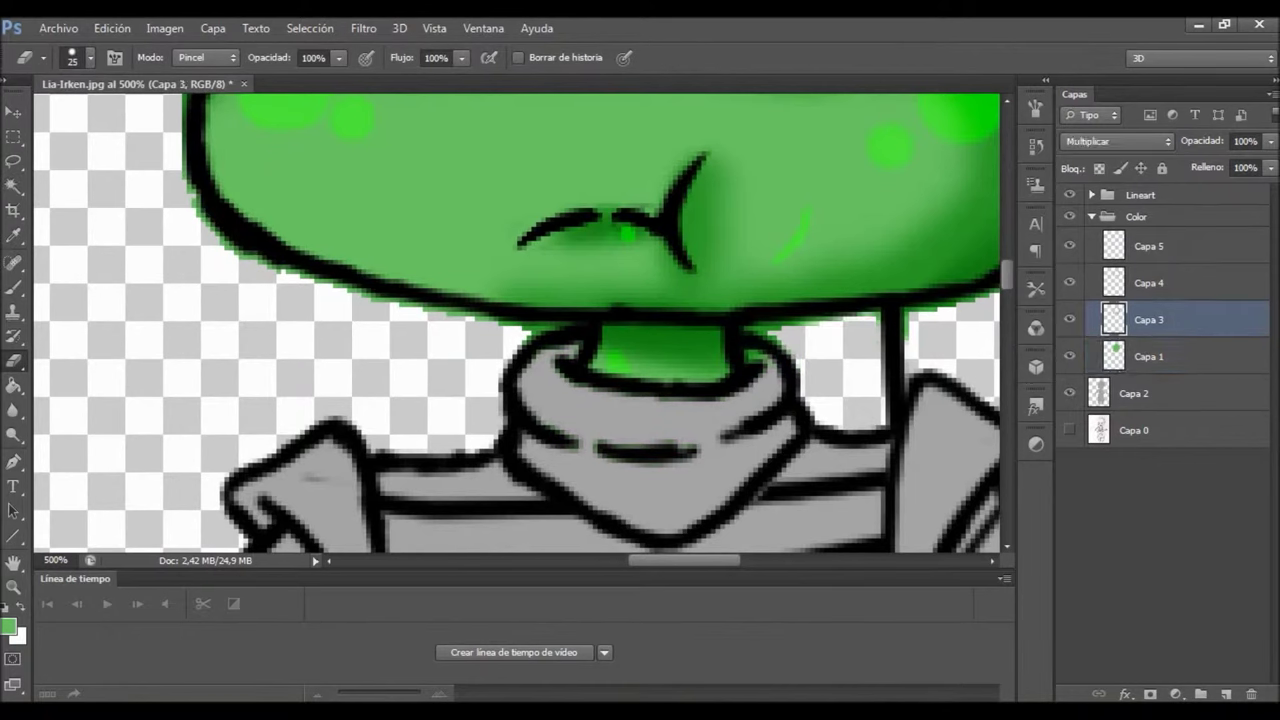
# Try to select the gap between neck and antenna on the Lineart copia layer with the Magic Wand
pyautogui.click(1092, 216)
pyautogui.hotkey('alt', '.')
pyautogui.press('w')
pyautogui.doubleClick(442, 57)
pyautogui.write('20')
pyautogui.click(845, 370)
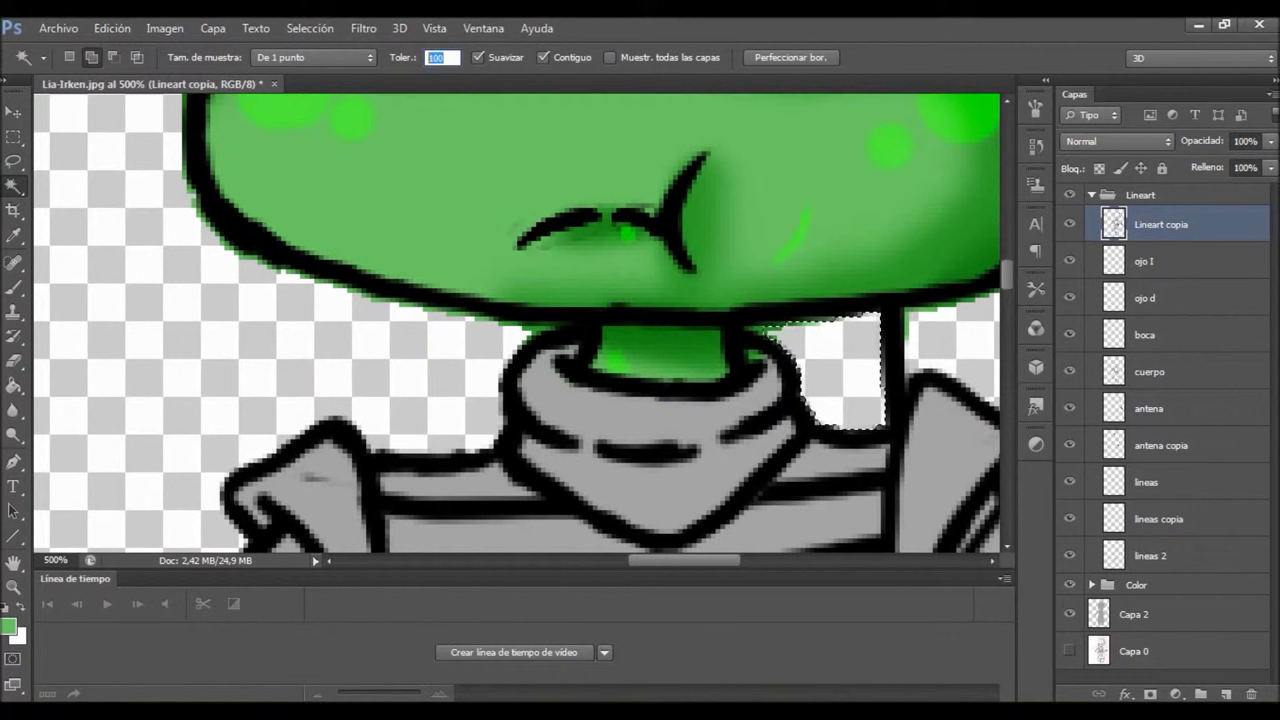
pyautogui.press('z')
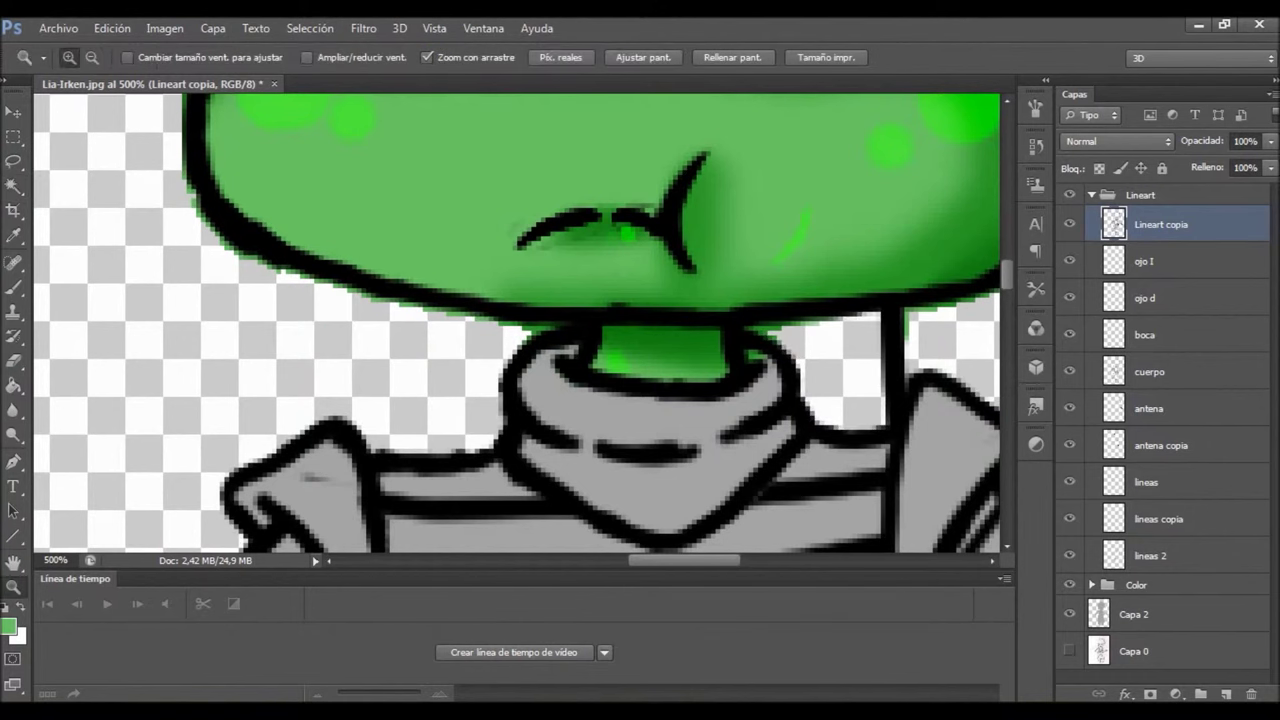
# Group the skin layers as piel and add a group named ropa containing a new layer, Capa 6
pyautogui.hotkey('ctrl', '0')
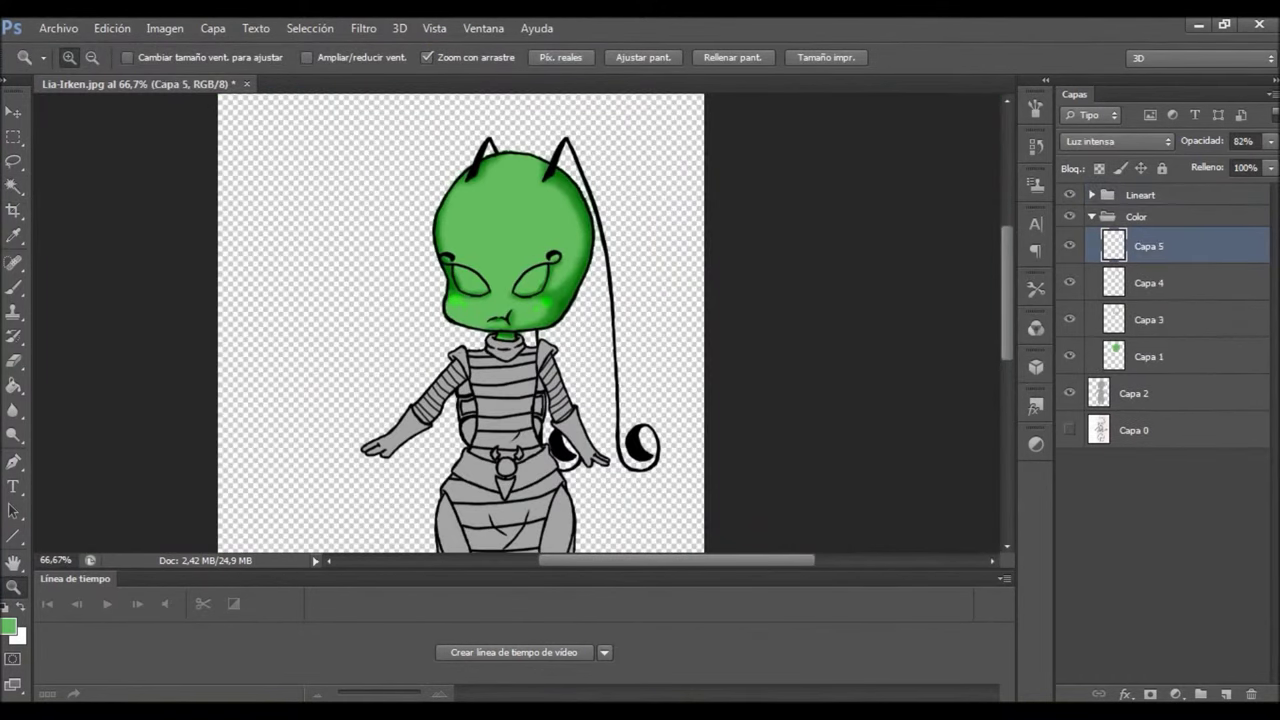
pyautogui.doubleClick(1160, 238)
pyautogui.write('piel')
pyautogui.press('Return')
pyautogui.click(1106, 238)
pyautogui.click(1200, 693)
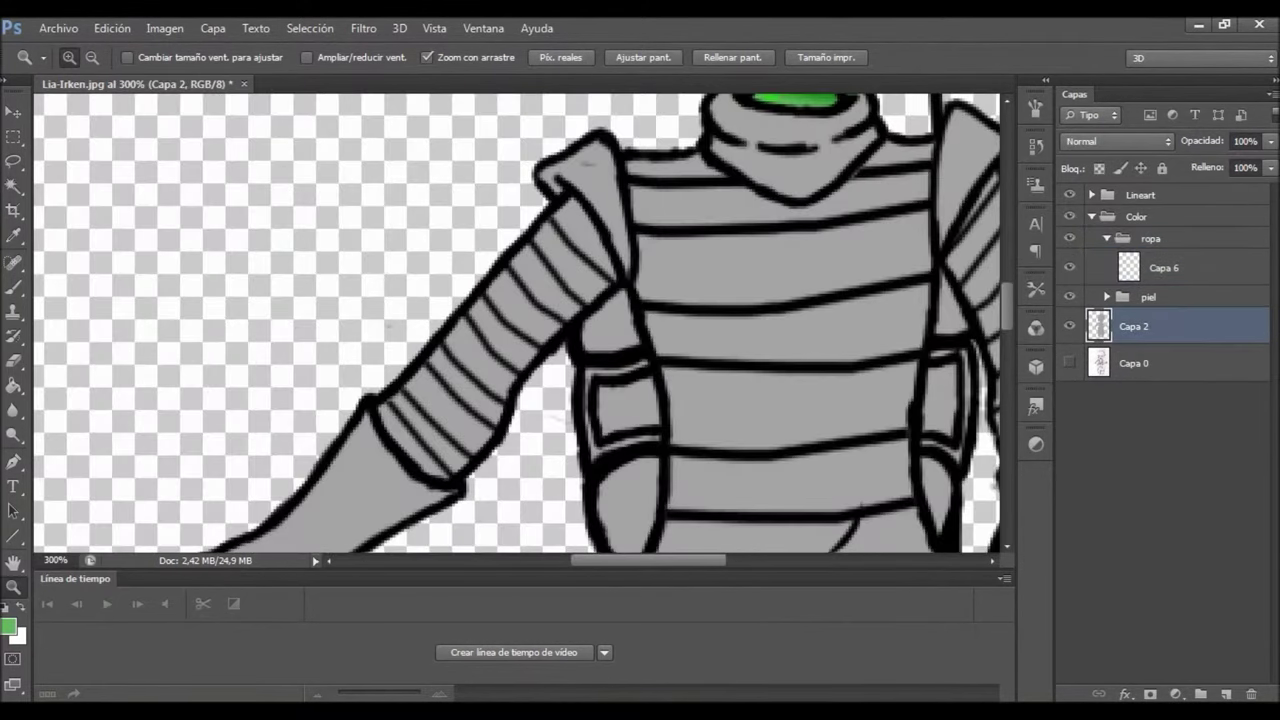
# Select the empty surroundings of the grey silhouette on Capa 2 with the Magic Wand at tolerance 15
pyautogui.press('w')
pyautogui.click(547, 418)
pyautogui.doubleClick(435, 57)
pyautogui.write('25')
pyautogui.click(313, 57)
pyautogui.click(313, 170)
pyautogui.hotkey('ctrl', 'd')
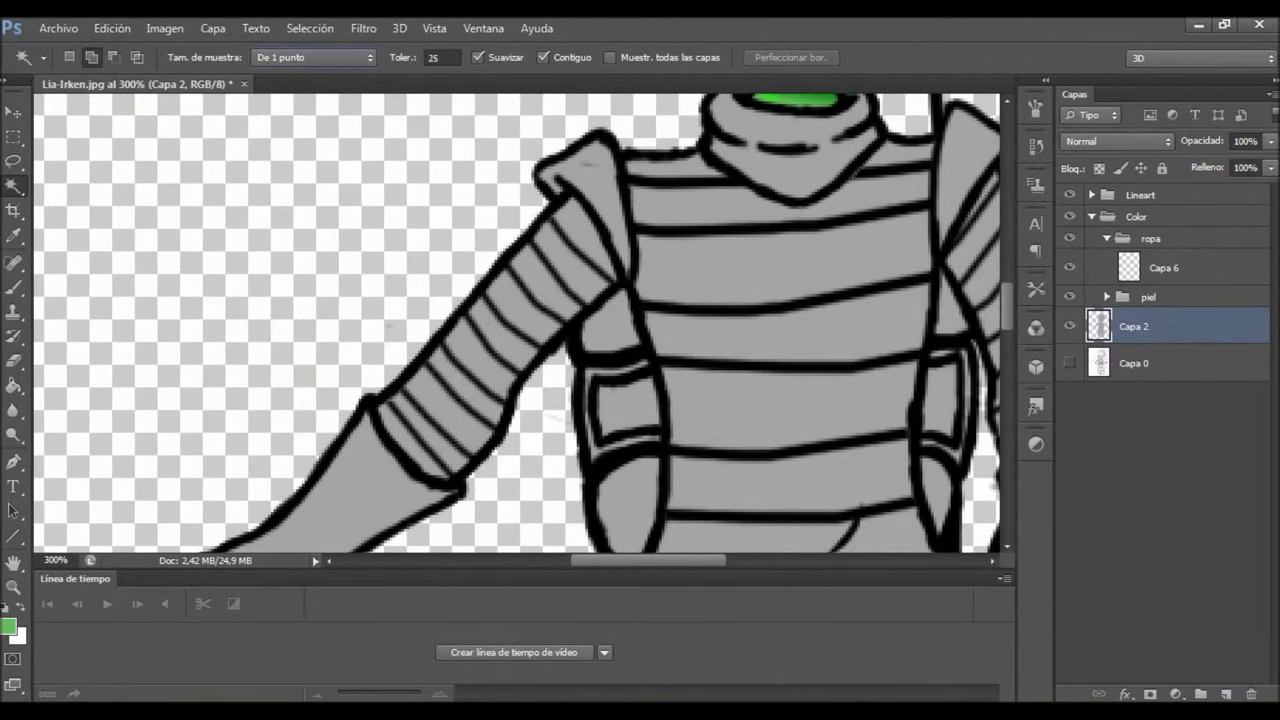
pyautogui.press('z')
pyautogui.scroll(5, 523, 323)
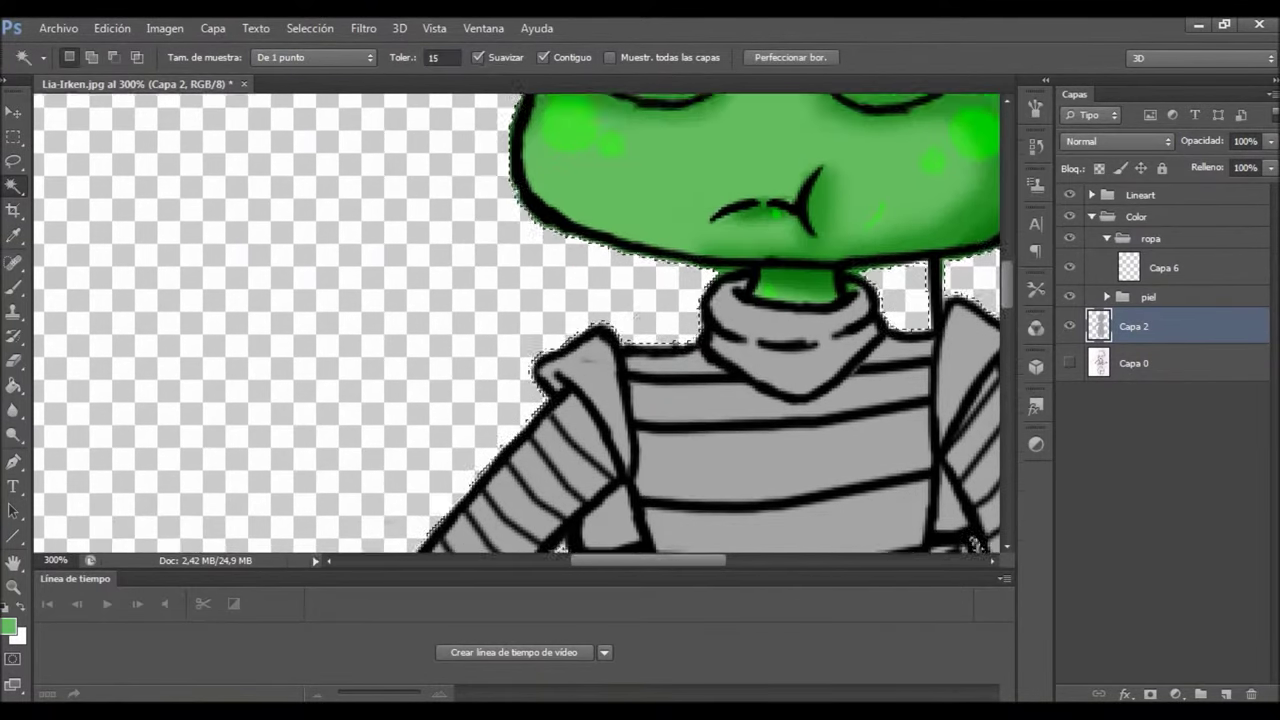
# Activate Capa 6 and ready the Brush with a pink foreground and purple 8c0099 as background colour
pyautogui.click(1164, 268)
pyautogui.hotkey('ctrl', '+')
pyautogui.scroll(-2, 517, 322)
pyautogui.hscroll(3, 517, 322)
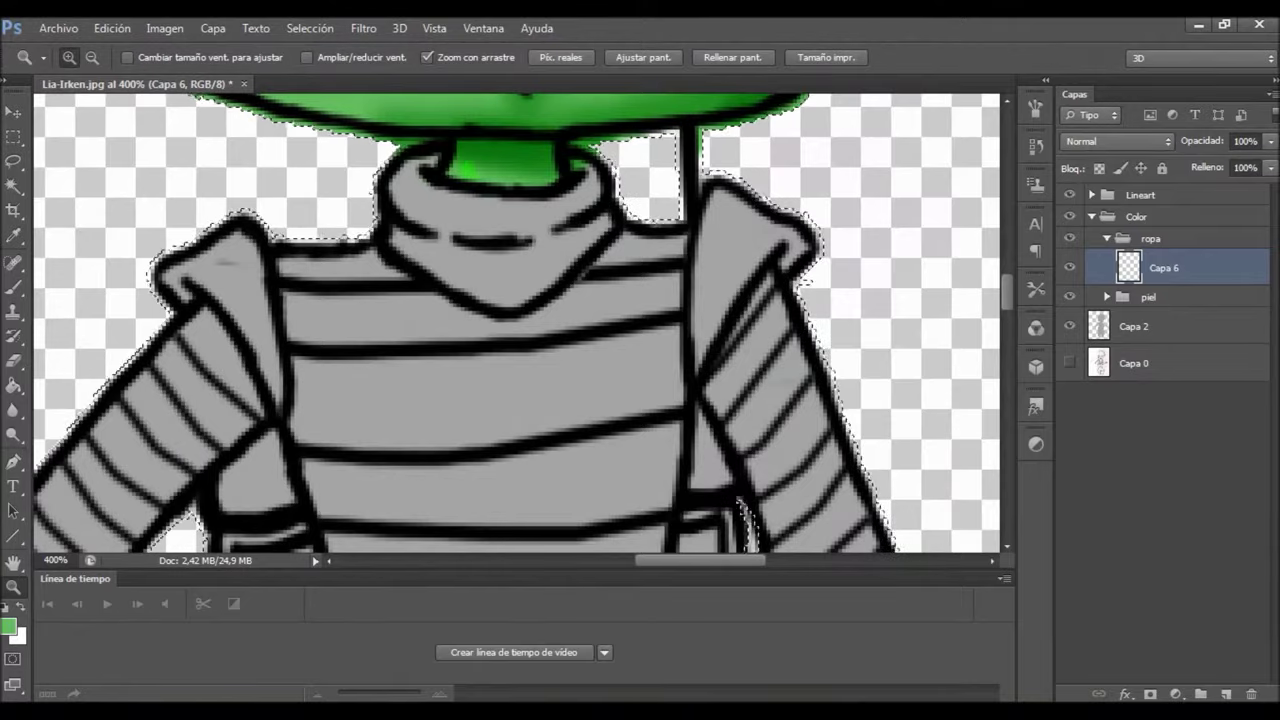
pyautogui.click(9, 626)
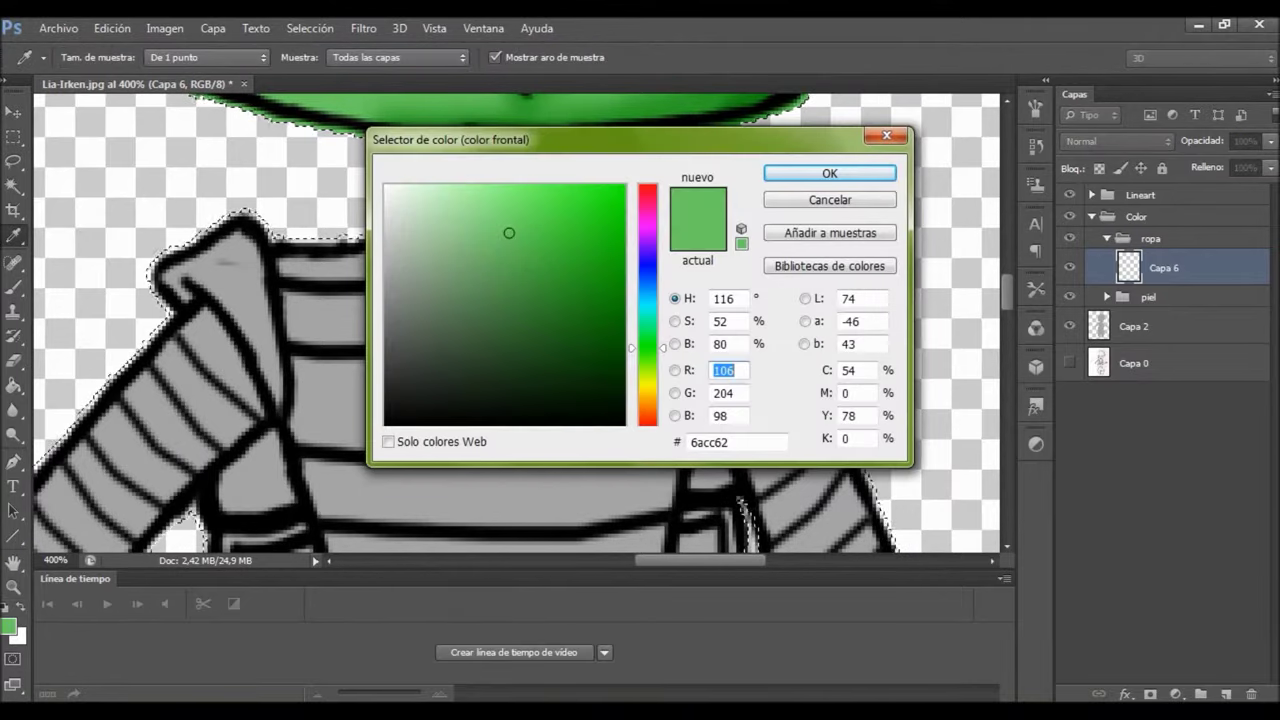
pyautogui.click(647, 228)
pyautogui.click(614, 323)
pyautogui.click(624, 278)
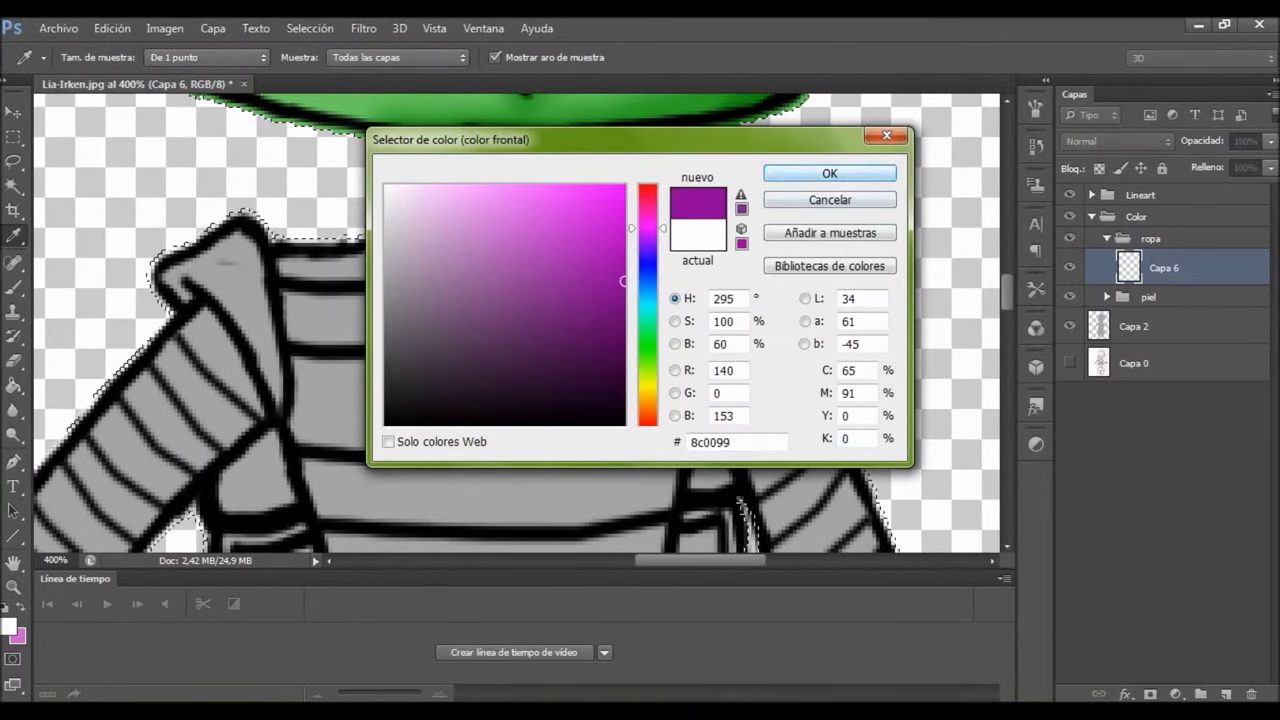
pyautogui.click(829, 173)
pyautogui.press('z')
pyautogui.press('b')
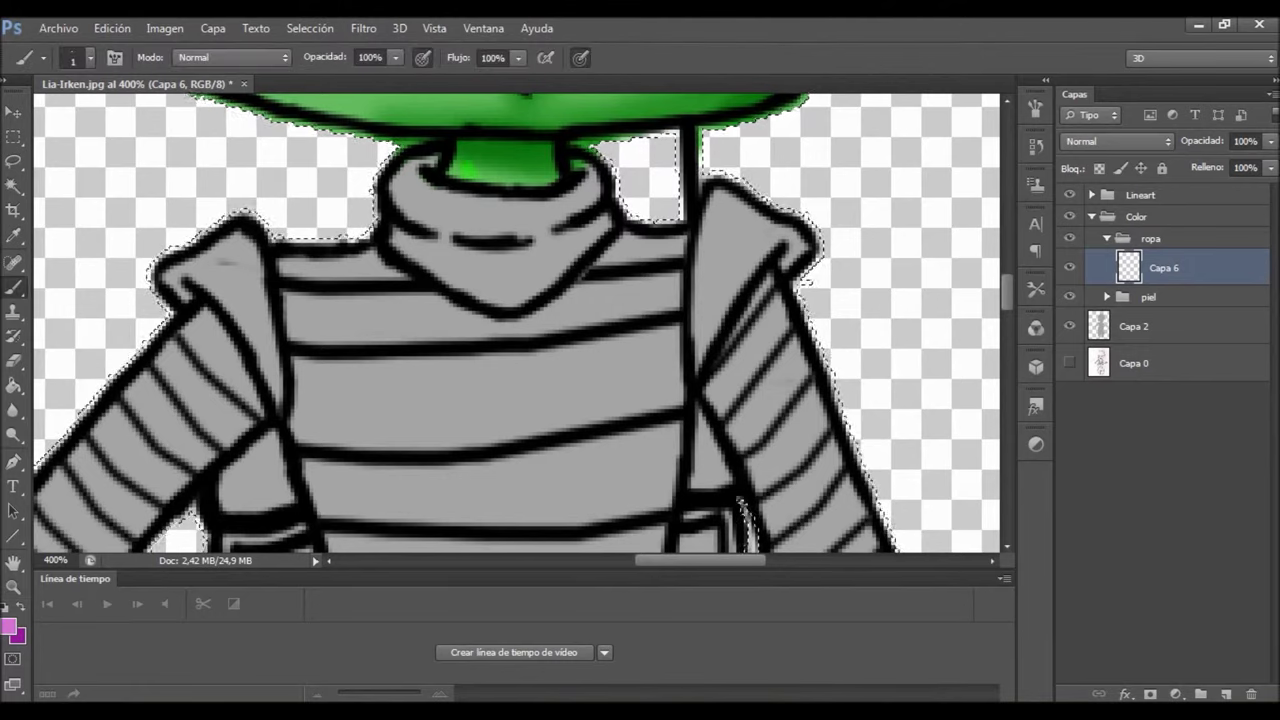
# Drop the selection and paint the shoulder pad beside the antenna pink on Capa 6 with a 13 px brush
pyautogui.click(310, 28)
pyautogui.click(330, 63)
pyautogui.moveTo(745, 185); pyautogui.dragTo(765, 330)
pyautogui.hotkey('ctrl', 'z')
pyautogui.click(90, 57)
pyautogui.moveTo(44, 117); pyautogui.dragTo(38, 117)
pyautogui.moveTo(740, 200); pyautogui.dragTo(678, 370)
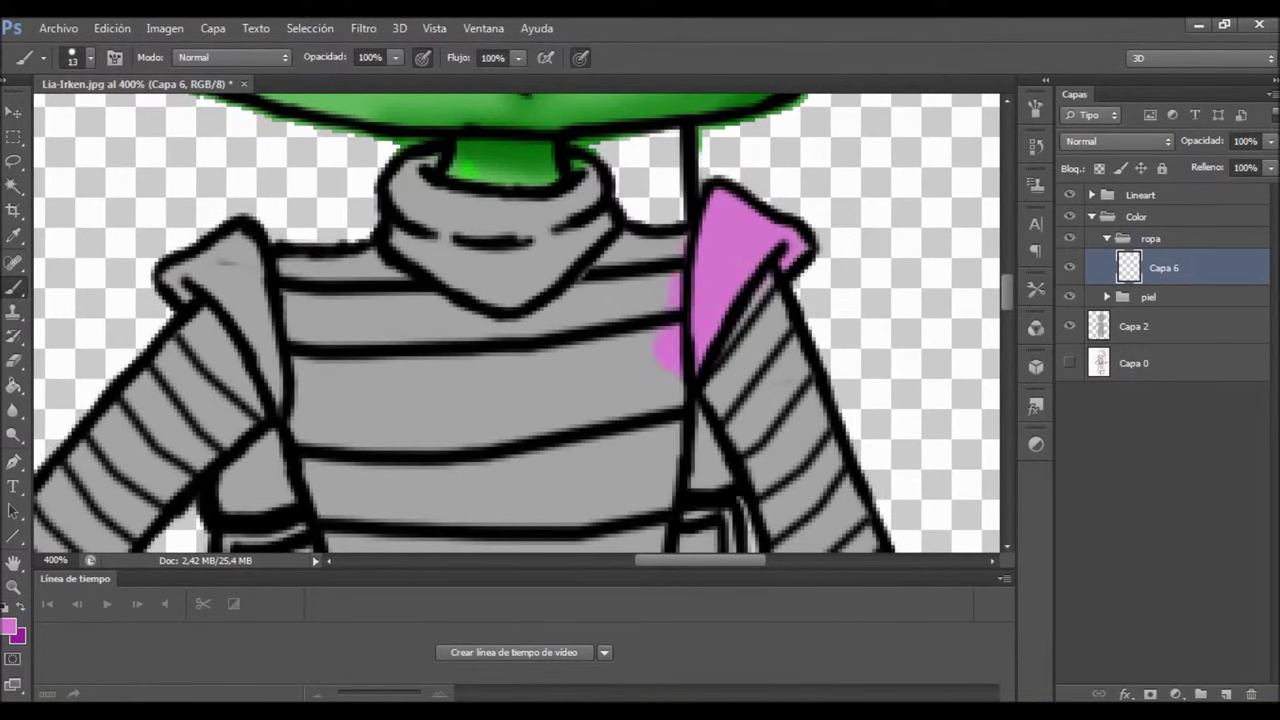
# Paint the scarf, the other shoulder pad and the wide hip belt pink on Capa 6
pyautogui.moveTo(445, 180); pyautogui.dragTo(580, 290)
pyautogui.moveTo(200, 245); pyautogui.dragTo(300, 385)
pyautogui.scroll(-5, 515, 320)
pyautogui.moveTo(240, 175)
pyautogui.mouseDown()
pyautogui.moveTo(350, 370)
pyautogui.moveTo(480, 300)
pyautogui.moveTo(720, 250)
pyautogui.moveTo(650, 280)
pyautogui.mouseUp()
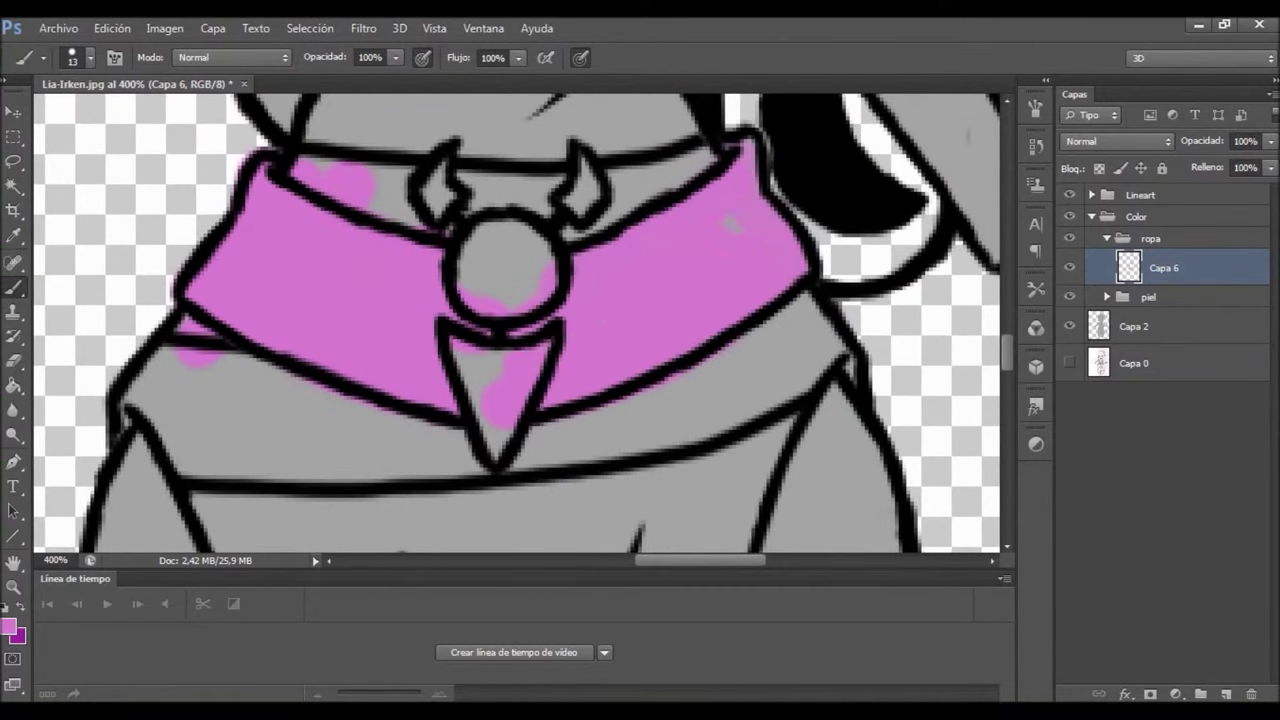
# Paint the outer side panels of both legs and the small straps between the thighs pink
pyautogui.scroll(-5, 515, 320)
pyautogui.scroll(-5, 515, 320)
pyautogui.moveTo(140, 270); pyautogui.dragTo(195, 400)
pyautogui.moveTo(895, 400); pyautogui.dragTo(955, 110)
pyautogui.scroll(10, 515, 320)
pyautogui.moveTo(130, 480)
pyautogui.mouseDown()
pyautogui.moveTo(70, 300)
pyautogui.moveTo(180, 150)
pyautogui.mouseUp()
pyautogui.moveTo(165, 480); pyautogui.dragTo(175, 535)
pyautogui.moveTo(410, 290); pyautogui.dragTo(470, 300)
pyautogui.moveTo(890, 370)
pyautogui.mouseDown()
pyautogui.moveTo(950, 140)
pyautogui.moveTo(950, 220)
pyautogui.mouseUp()
pyautogui.moveTo(80, 100); pyautogui.dragTo(110, 180)
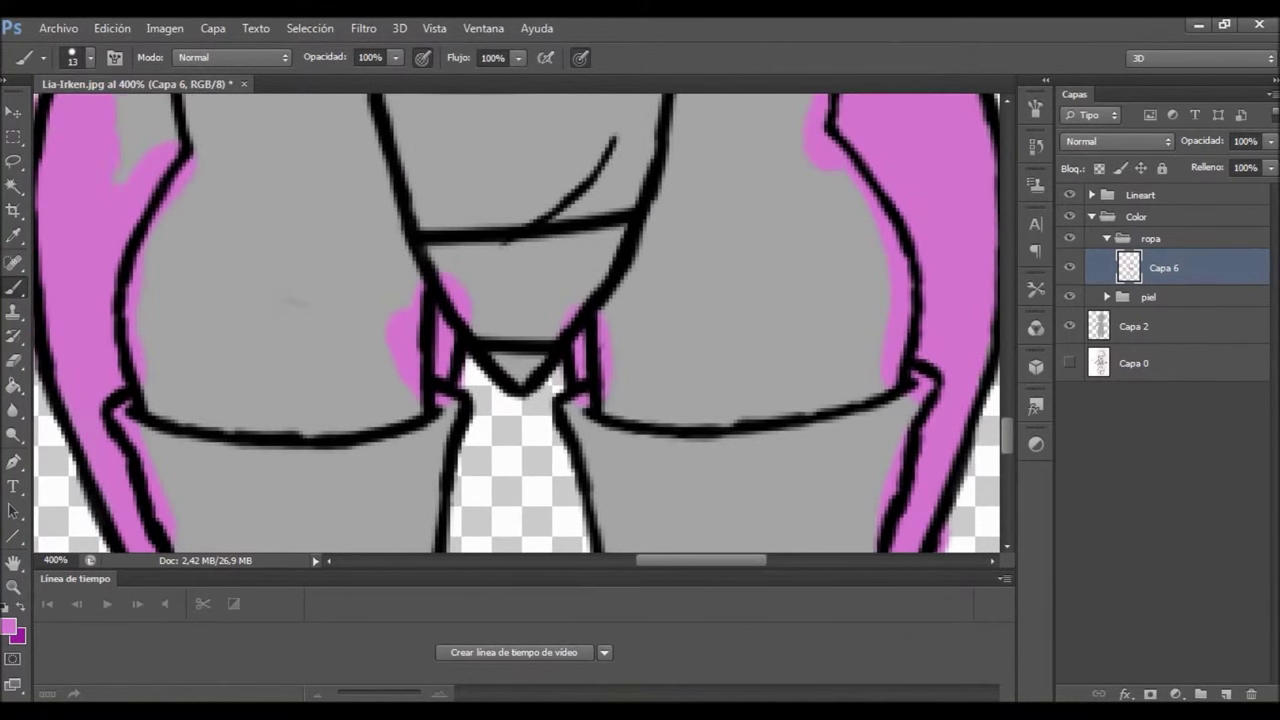
# Fill the gaps in the side panels and extend the pink up to their narrow tops at the hips
pyautogui.moveTo(150, 100); pyautogui.dragTo(195, 170)
pyautogui.scroll(5, 515, 320)
pyautogui.moveTo(110, 390); pyautogui.dragTo(80, 140)
pyautogui.moveTo(150, 330); pyautogui.dragTo(190, 420)
pyautogui.moveTo(880, 390); pyautogui.dragTo(860, 190)
pyautogui.scroll(5, 515, 320)
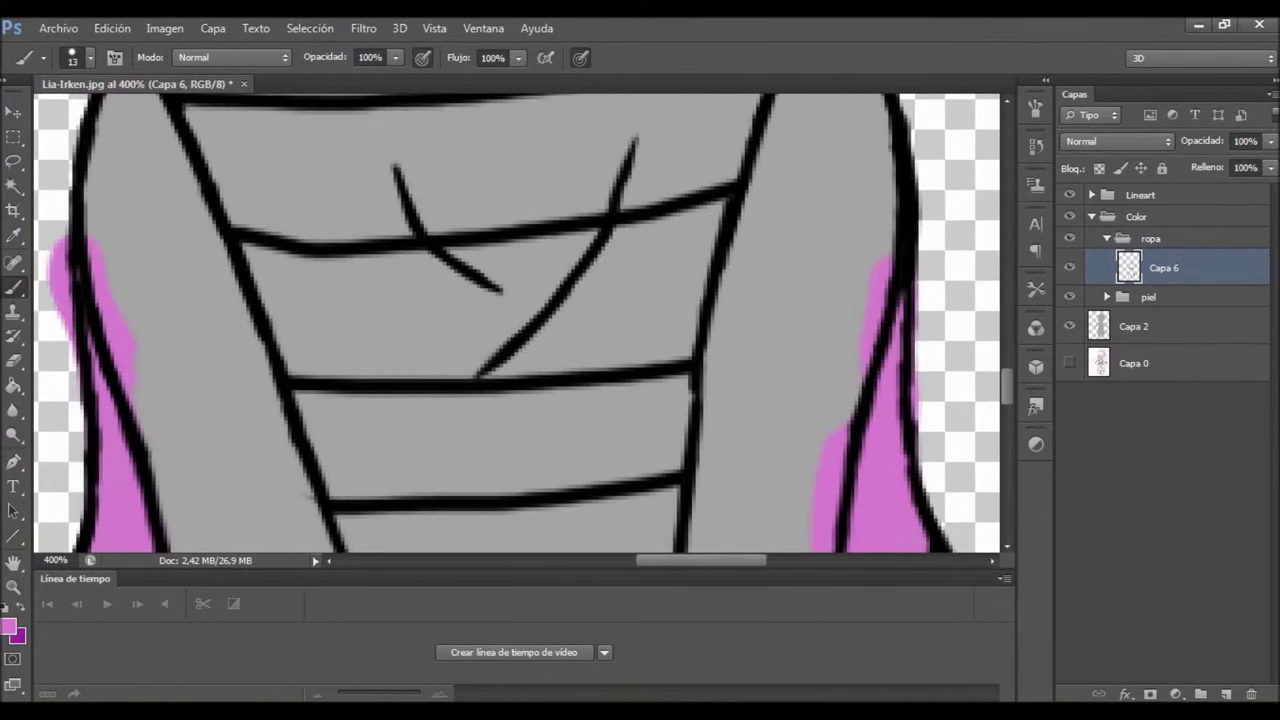
pyautogui.scroll(-10, 515, 320)
pyautogui.scroll(20, 515, 320)
# Put Capa 6 into a group named 1 with three new layers above it, setting Capa 7 to Multiplicar
pyautogui.hotkey('ctrl', 'g')
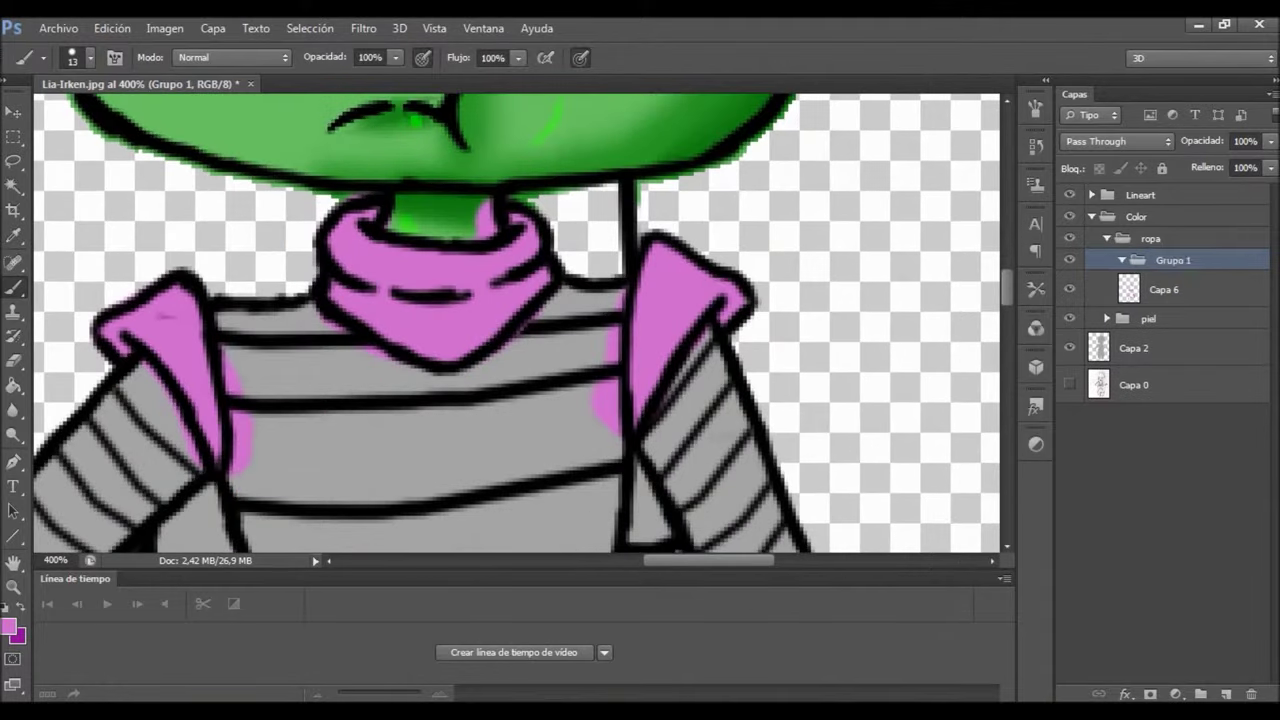
pyautogui.click(1180, 326)
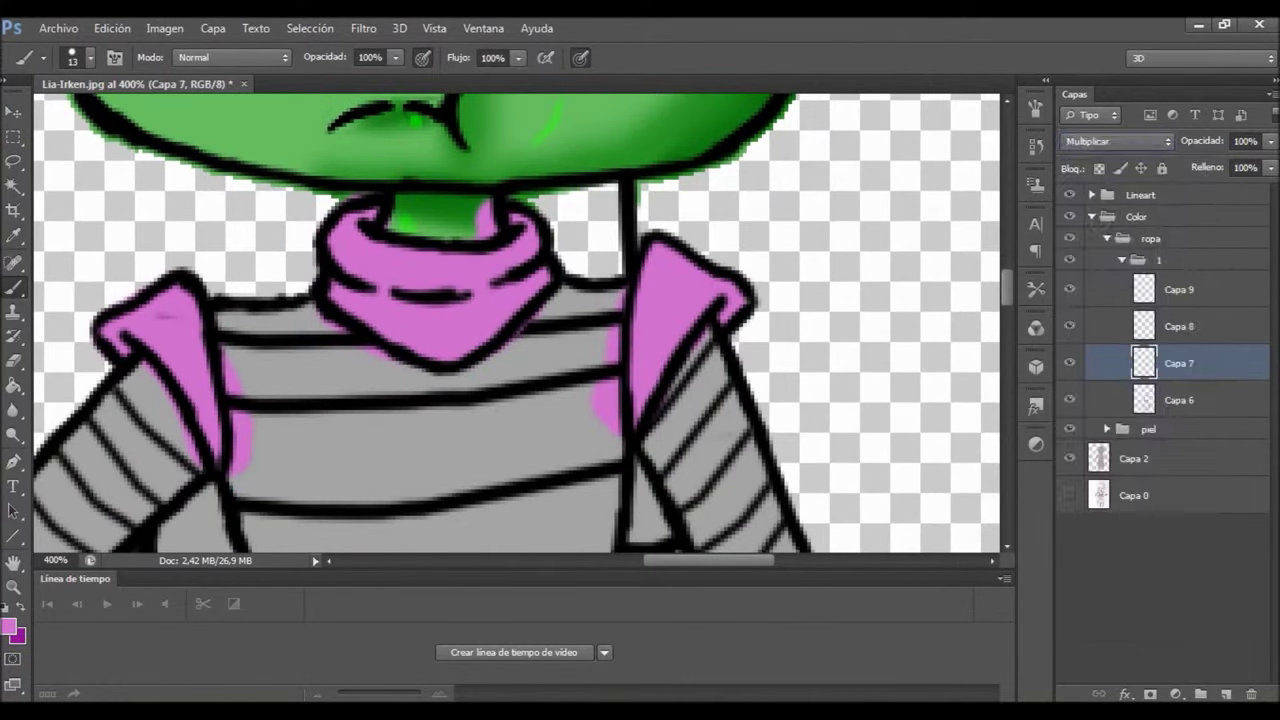
pyautogui.click(1117, 141)
pyautogui.click(1085, 180)
# Delete the extra layers Capa 7 and Capa 8 from group 1
pyautogui.click(1251, 693)
pyautogui.press('Return')
pyautogui.click(1251, 693)
pyautogui.press('Return')
pyautogui.click(1117, 141)
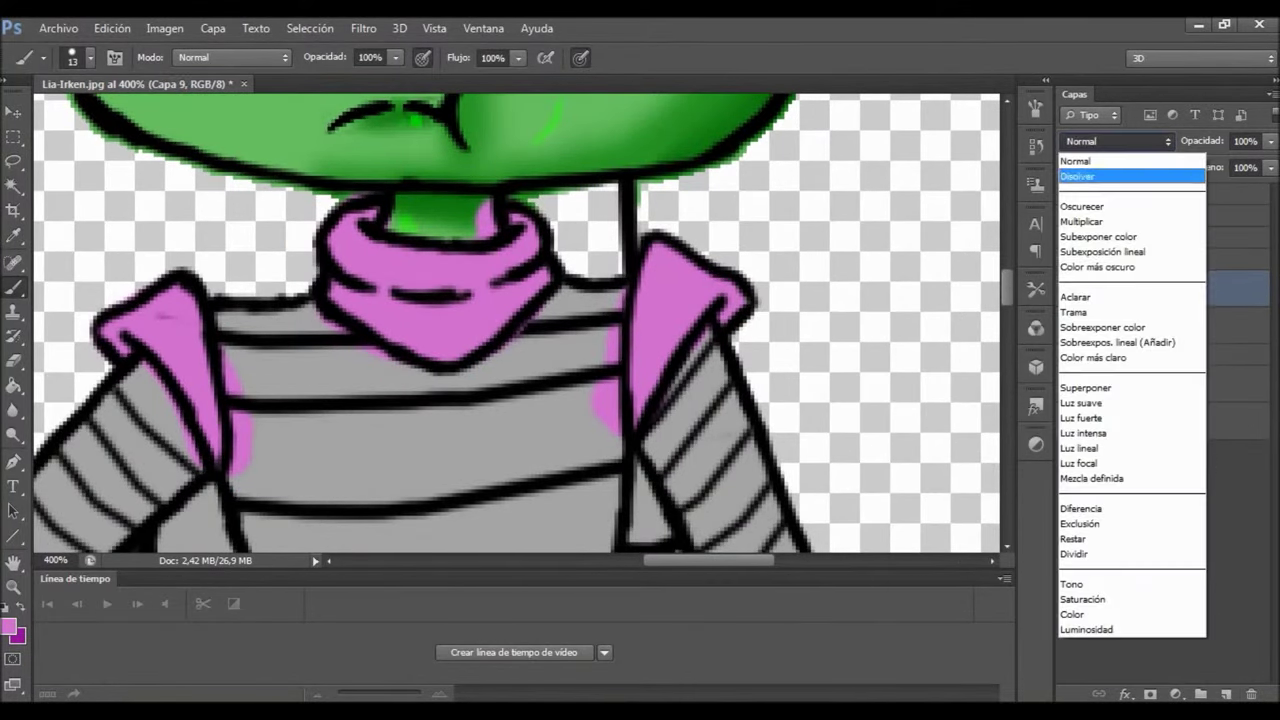
pyautogui.press('Escape')
# Paint shadows in a darker pink on the scarf, neck opening and both shoulder pads on Capa 6
pyautogui.click(10, 627)
pyautogui.press('Return')
pyautogui.press('b')
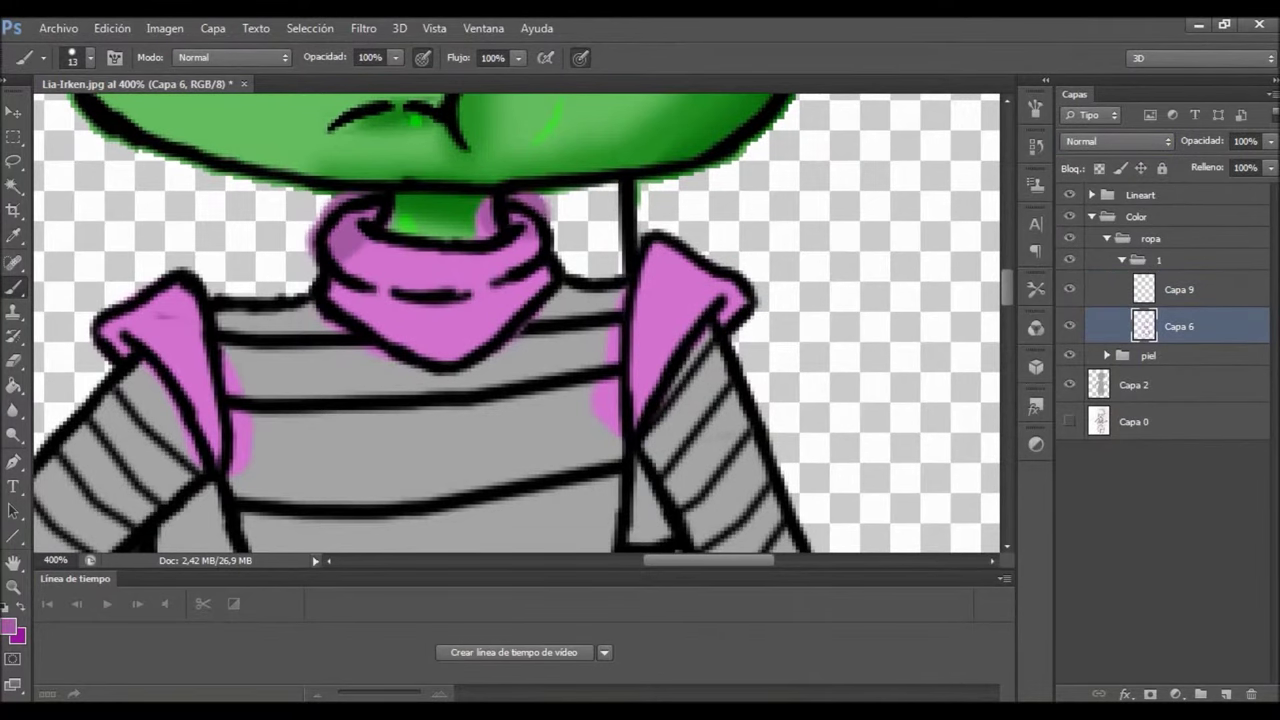
pyautogui.moveTo(645, 400); pyautogui.dragTo(745, 290)
pyautogui.moveTo(85, 318); pyautogui.dragTo(235, 470)
pyautogui.scroll(-1, 523, 323)
pyautogui.moveTo(335, 300); pyautogui.dragTo(580, 310)
pyautogui.moveTo(355, 245); pyautogui.dragTo(530, 245)
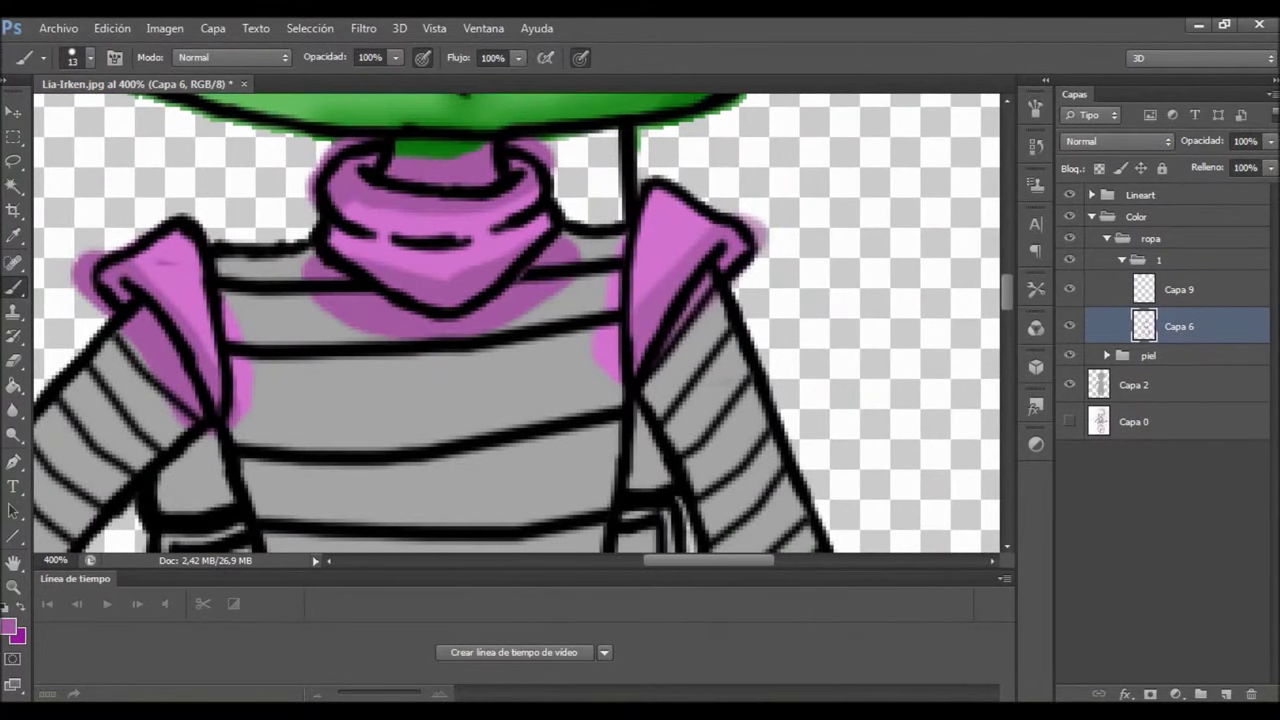
pyautogui.rightClick(477, 242)
pyautogui.write('3')
pyautogui.press('Return')
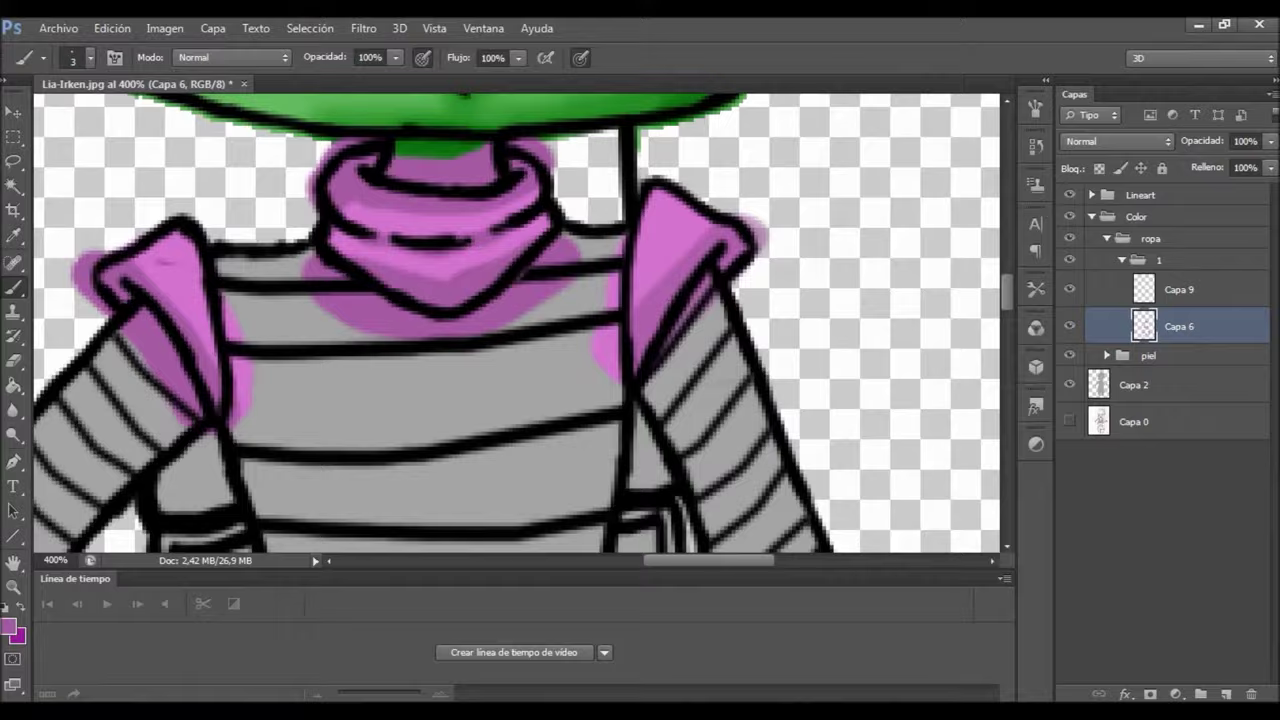
# Shade the edges of the hip belt and around its round buckle in darker pink with a 13 px brush
pyautogui.scroll(-5, 516, 323)
pyautogui.rightClick(645, 365)
pyautogui.write('13')
pyautogui.press('Return')
pyautogui.moveTo(215, 230); pyautogui.dragTo(130, 300)
pyautogui.moveTo(130, 360); pyautogui.dragTo(440, 470)
pyautogui.moveTo(400, 330); pyautogui.dragTo(520, 400)
pyautogui.moveTo(430, 380)
pyautogui.mouseDown()
pyautogui.moveTo(470, 440)
pyautogui.moveTo(460, 450)
pyautogui.mouseUp()
pyautogui.moveTo(740, 320); pyautogui.dragTo(520, 480)
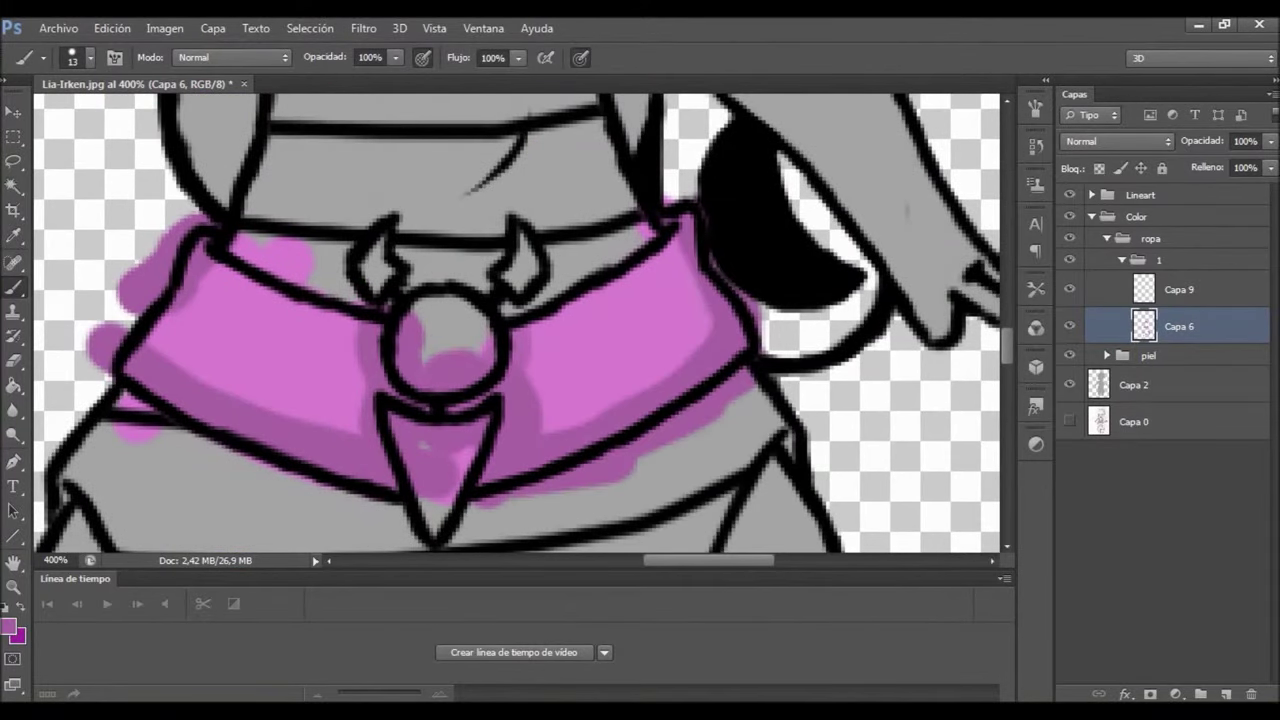
# Paint darker pink shadows along the inner edge and lower end of the right-hand leg's side panel
pyautogui.scroll(-5, 516, 323)
pyautogui.moveTo(880, 145); pyautogui.dragTo(805, 440)
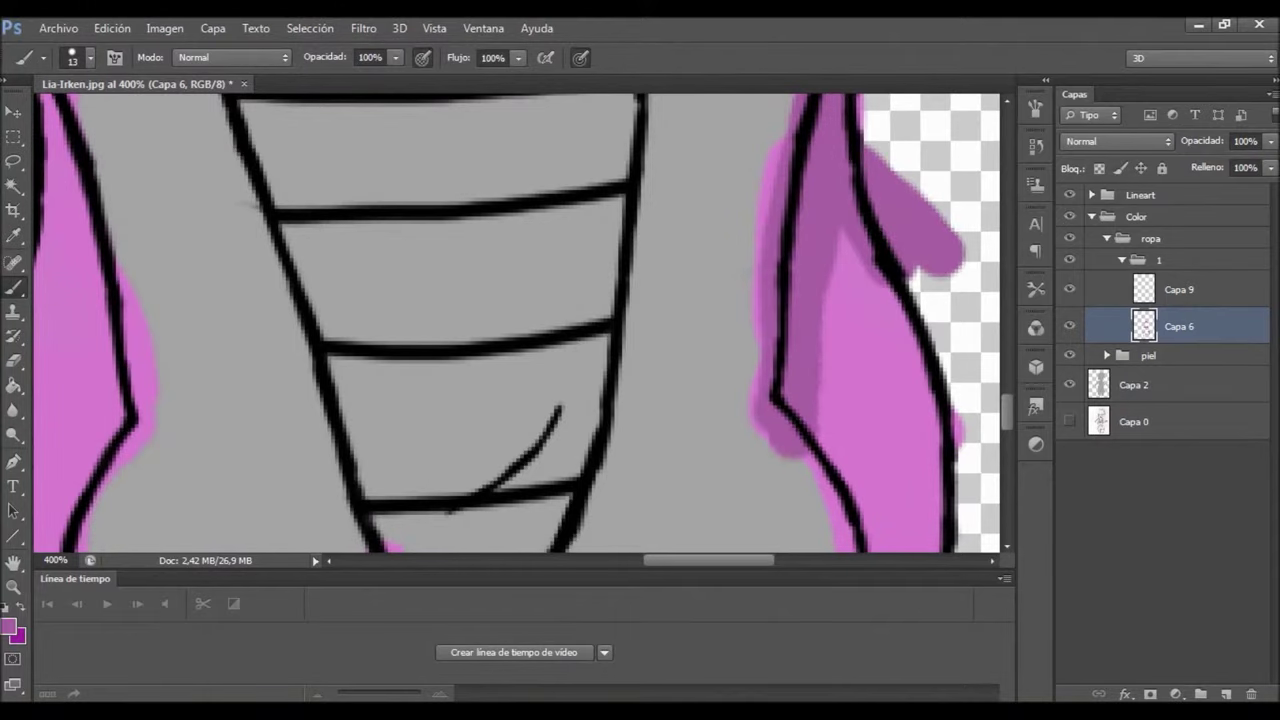
pyautogui.scroll(-2, 516, 323)
pyautogui.scroll(5, 516, 323)
pyautogui.moveTo(700, 230); pyautogui.dragTo(650, 420)
pyautogui.scroll(1, 516, 323)
pyautogui.moveTo(605, 285); pyautogui.dragTo(620, 430)
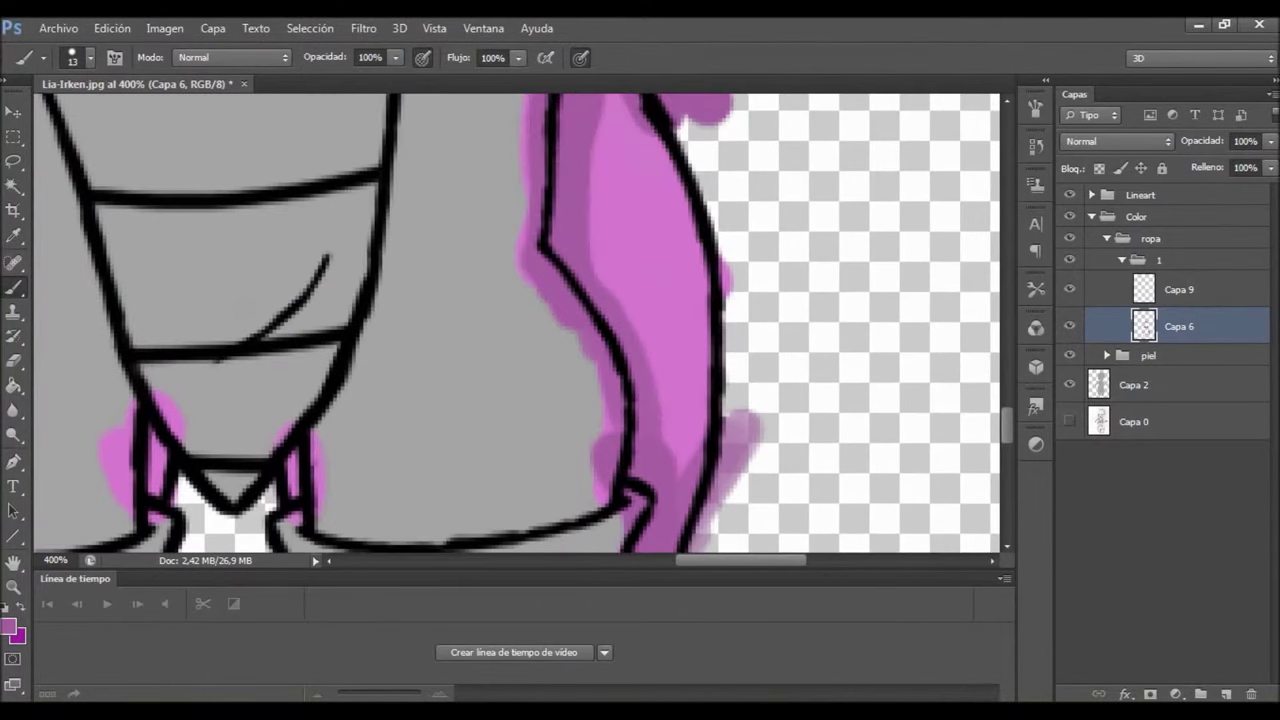
# Paint darker pink shadows along the inner edge and lower end of the left-hand leg's side panel
pyautogui.hscroll(-6, 516, 323)
pyautogui.moveTo(540, 200); pyautogui.dragTo(500, 450)
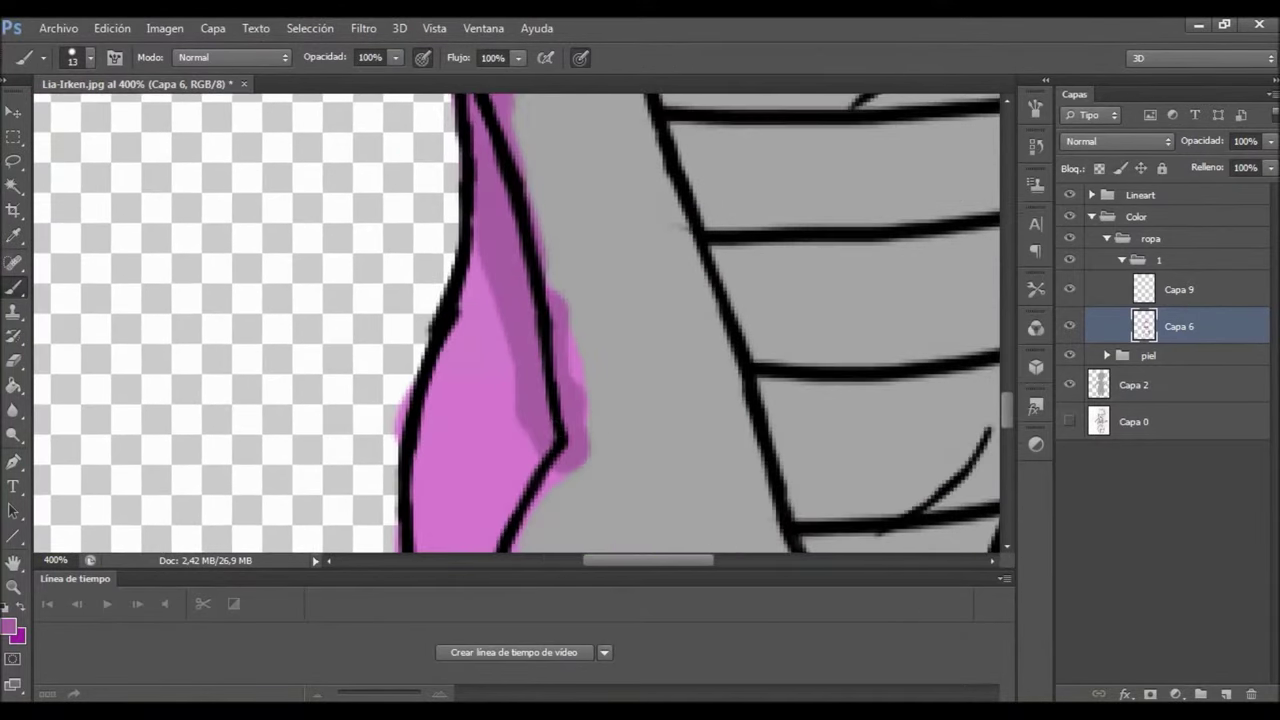
pyautogui.scroll(-1, 516, 323)
pyautogui.scroll(-1, 516, 323)
pyautogui.moveTo(485, 175); pyautogui.dragTo(510, 340)
pyautogui.moveTo(395, 300); pyautogui.dragTo(500, 505)
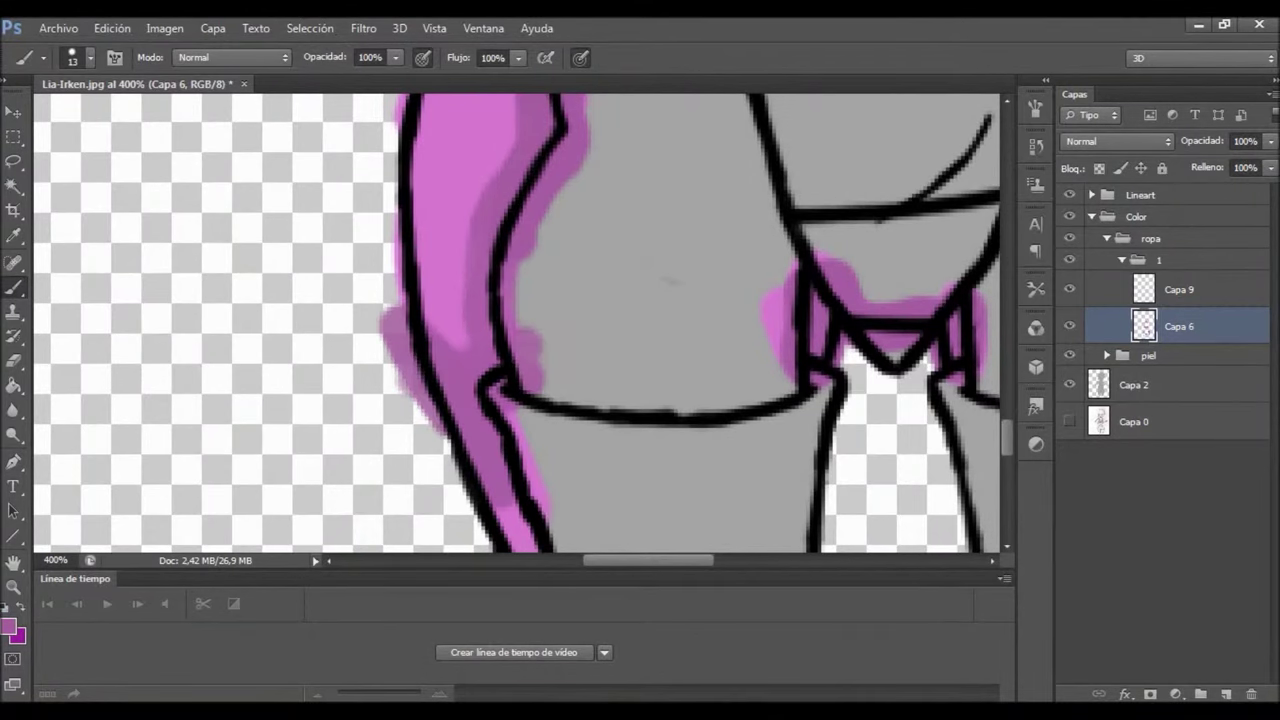
pyautogui.moveTo(505, 410); pyautogui.dragTo(535, 550)
# Pick a darker purple and paint deeper shadows on the left-hand leg's side panel and around the crotch straps
pyautogui.scroll(-5, 516, 323)
pyautogui.scroll(3, 516, 323)
pyautogui.click(11, 627)
pyautogui.click(1186, 171)
pyautogui.moveTo(550, 270); pyautogui.dragTo(540, 460)
pyautogui.moveTo(840, 160); pyautogui.dragTo(975, 185)
pyautogui.scroll(6, 516, 323)
pyautogui.moveTo(565, 330); pyautogui.dragTo(525, 480)
pyautogui.moveTo(520, 100); pyautogui.dragTo(515, 320)
pyautogui.scroll(-2, 516, 323)
pyautogui.moveTo(500, 365); pyautogui.dragTo(480, 515)
pyautogui.scroll(-3, 516, 323)
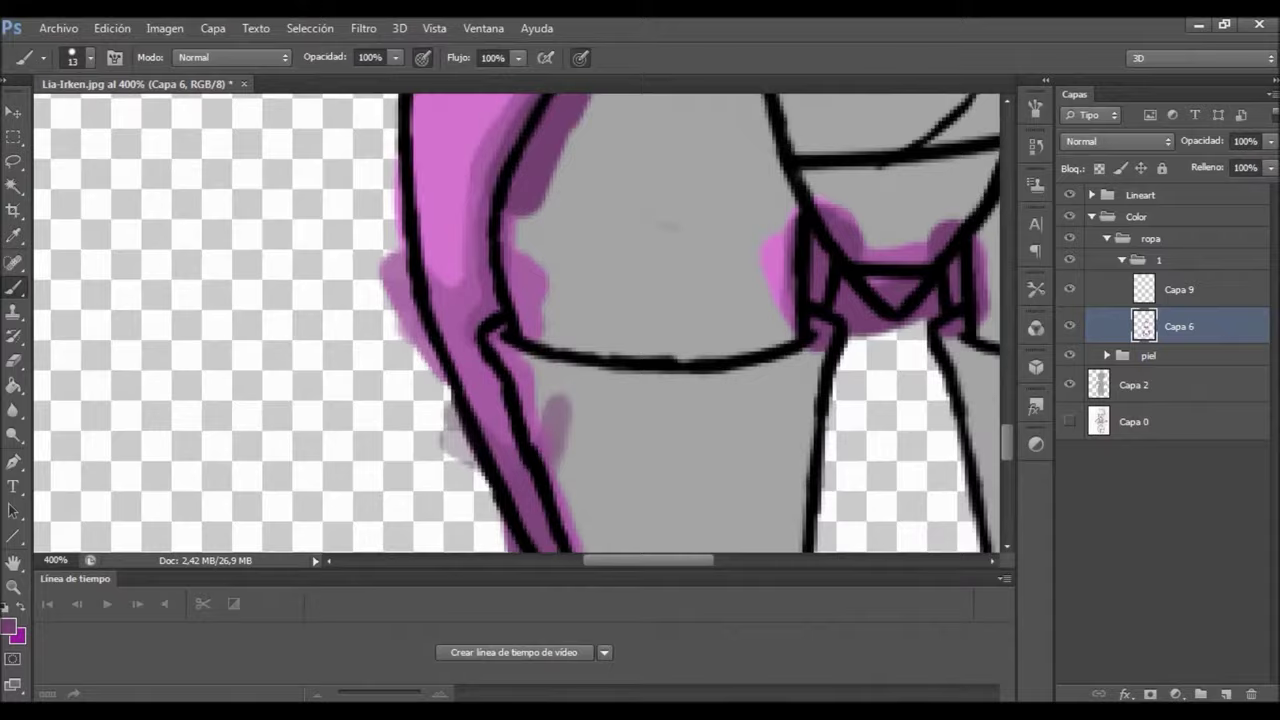
pyautogui.moveTo(520, 335); pyautogui.dragTo(480, 380)
# Paint deeper purple shadows along the inner edge and lower end of the right-hand leg's side panel
pyautogui.hscroll(10, 516, 323)
pyautogui.moveTo(660, 310); pyautogui.dragTo(630, 420)
pyautogui.moveTo(690, 400); pyautogui.dragTo(775, 345)
pyautogui.scroll(3, 516, 323)
pyautogui.moveTo(650, 420); pyautogui.dragTo(640, 505)
pyautogui.moveTo(565, 155); pyautogui.dragTo(585, 345)
pyautogui.scroll(-3, 516, 323)
pyautogui.moveTo(600, 125); pyautogui.dragTo(590, 470)
pyautogui.moveTo(680, 125); pyautogui.dragTo(670, 330)
pyautogui.moveTo(560, 460); pyautogui.dragTo(545, 540)
# Paint deeper purple shadows along the lower edge and outer ends of the hip belt
pyautogui.scroll(2, 516, 323)
pyautogui.scroll(3, 516, 323)
pyautogui.hscroll(-3, 516, 323)
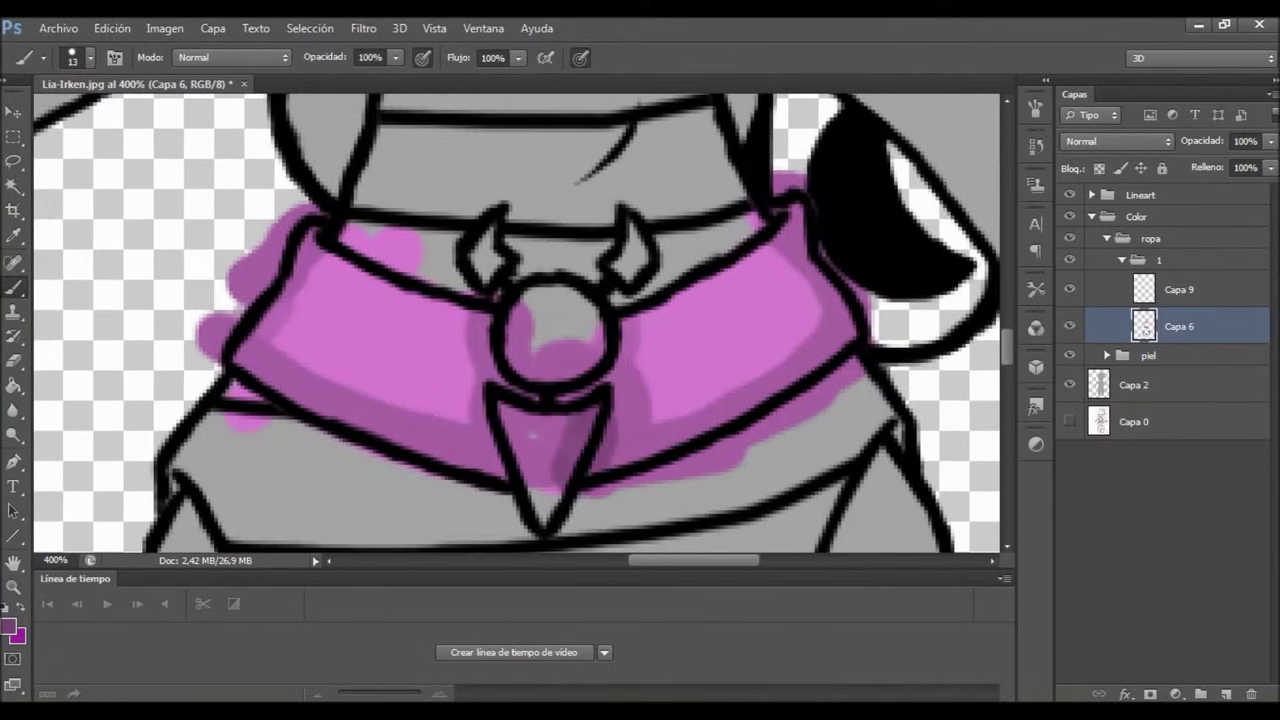
pyautogui.moveTo(580, 490); pyautogui.dragTo(878, 300)
pyautogui.moveTo(240, 350)
pyautogui.mouseDown()
pyautogui.moveTo(500, 500)
pyautogui.moveTo(860, 380)
pyautogui.mouseUp()
# Paint deeper purple shadows on the scarf and shoulder pads and soften them with a 6 px Blur tool
pyautogui.scroll(3, 516, 323)
pyautogui.moveTo(510, 260)
pyautogui.mouseDown()
pyautogui.moveTo(780, 460)
pyautogui.moveTo(880, 350)
pyautogui.mouseUp()
pyautogui.press('r')
pyautogui.rightClick(600, 366)
pyautogui.moveTo(628, 401); pyautogui.dragTo(620, 401)
pyautogui.press('Return')
pyautogui.press('b')
pyautogui.rightClick(495, 335)
pyautogui.press('Return')
pyautogui.press('r')
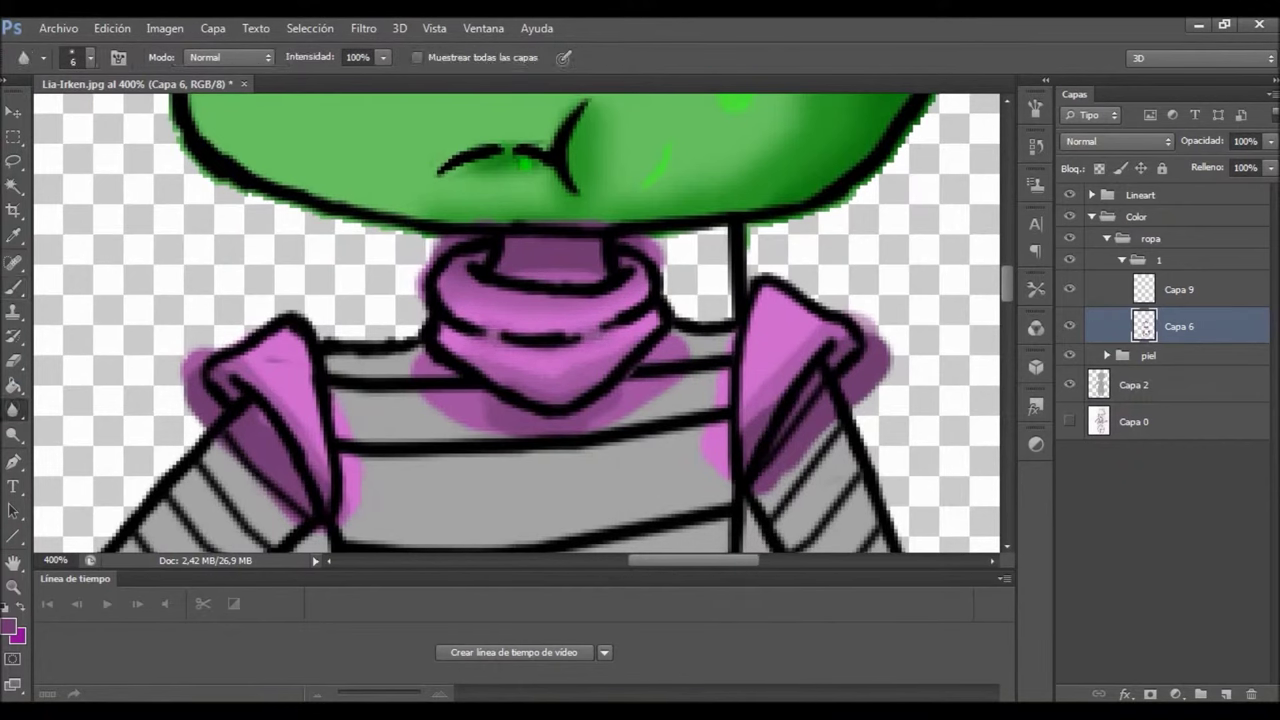
# Erase the colour overspill around the scarf, neck opening and shoulder pads with a 10 px eraser
pyautogui.press('e')
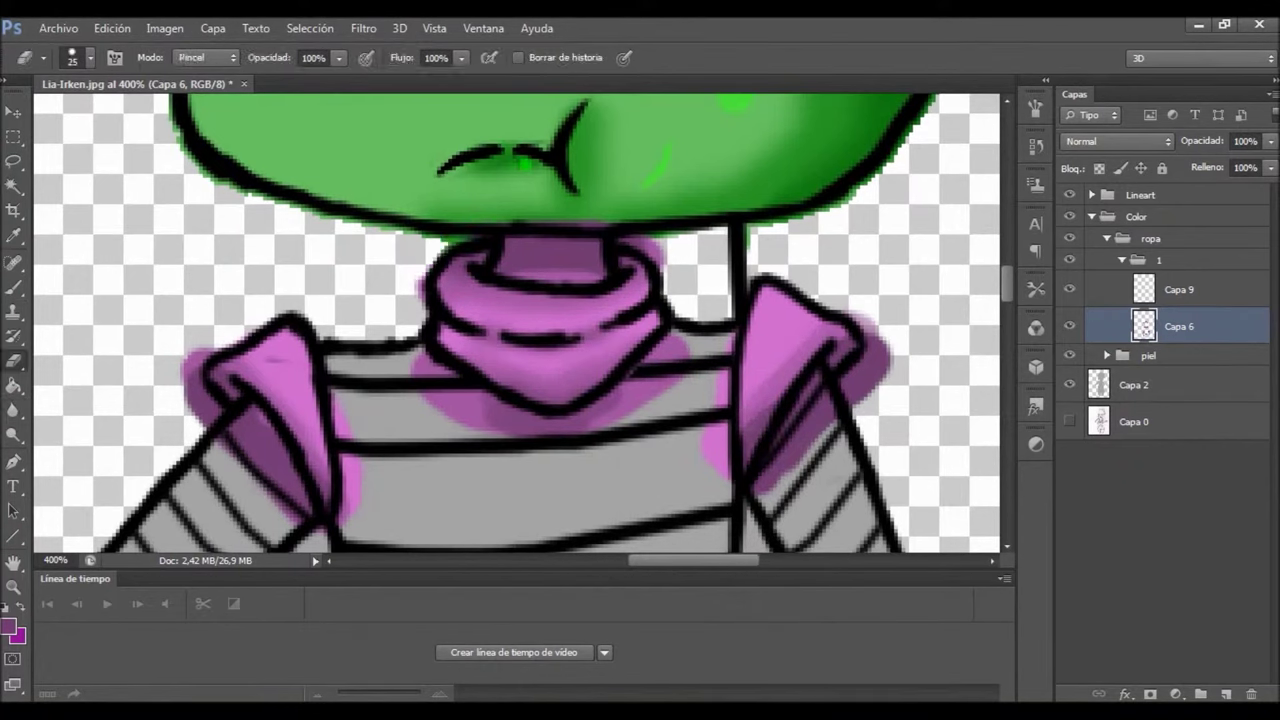
pyautogui.rightClick(530, 372)
pyautogui.moveTo(578, 423); pyautogui.dragTo(569, 423)
pyautogui.press('Return')
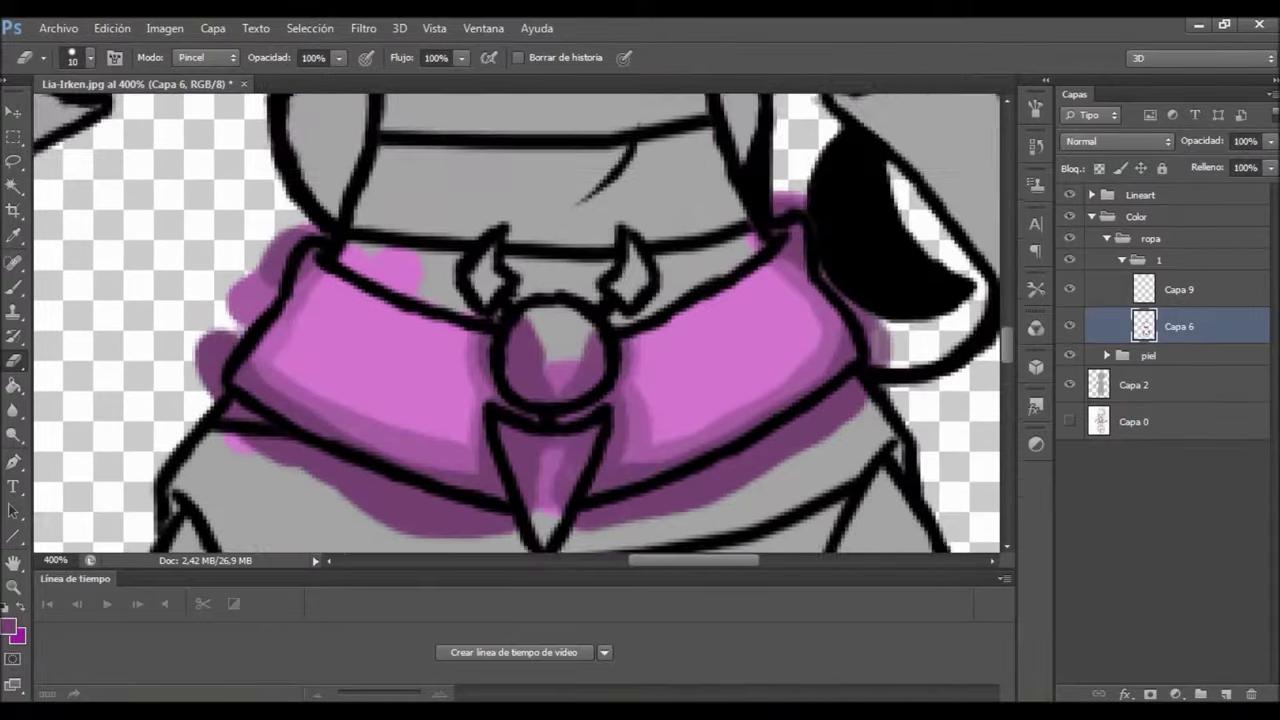
# Blur the hip belt's shadow transitions and erase the colour spilling outside the belt's outline
pyautogui.scroll(-1, 516, 323)
pyautogui.press('r')
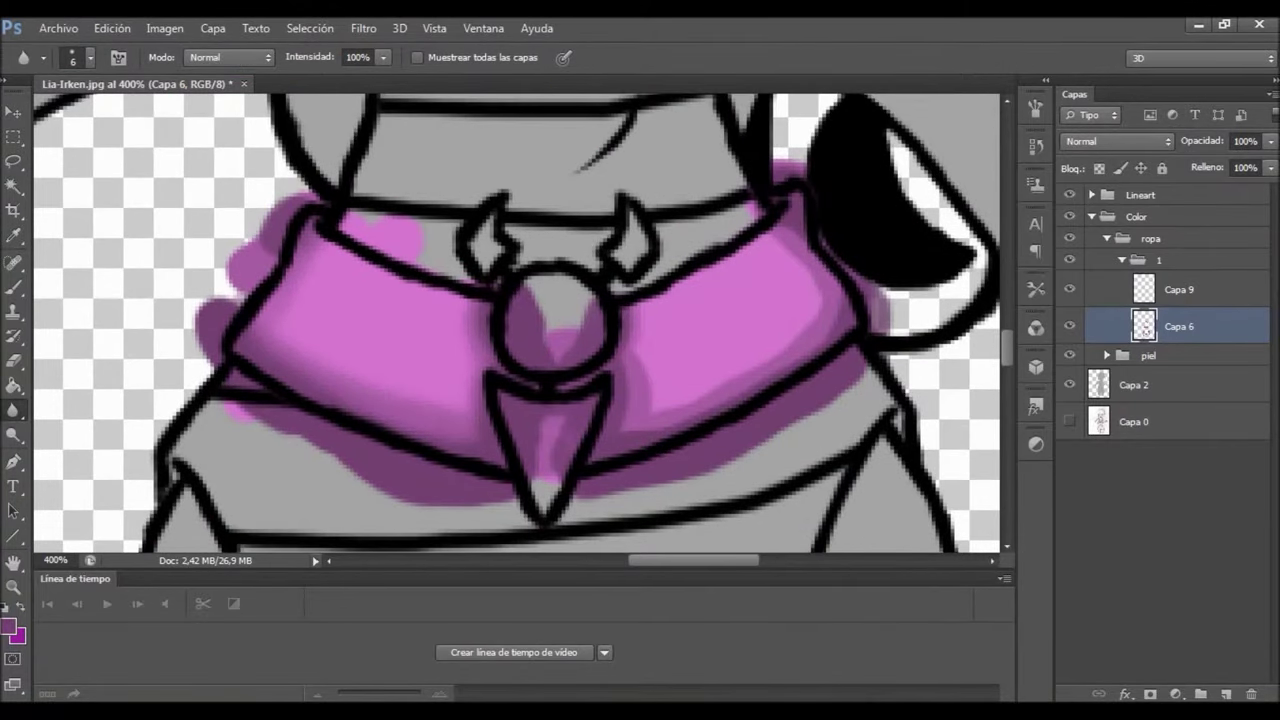
pyautogui.press('e')
pyautogui.moveTo(225, 265); pyautogui.dragTo(205, 345)
pyautogui.moveTo(240, 412); pyautogui.dragTo(470, 498)
pyautogui.moveTo(645, 478); pyautogui.dragTo(882, 272)
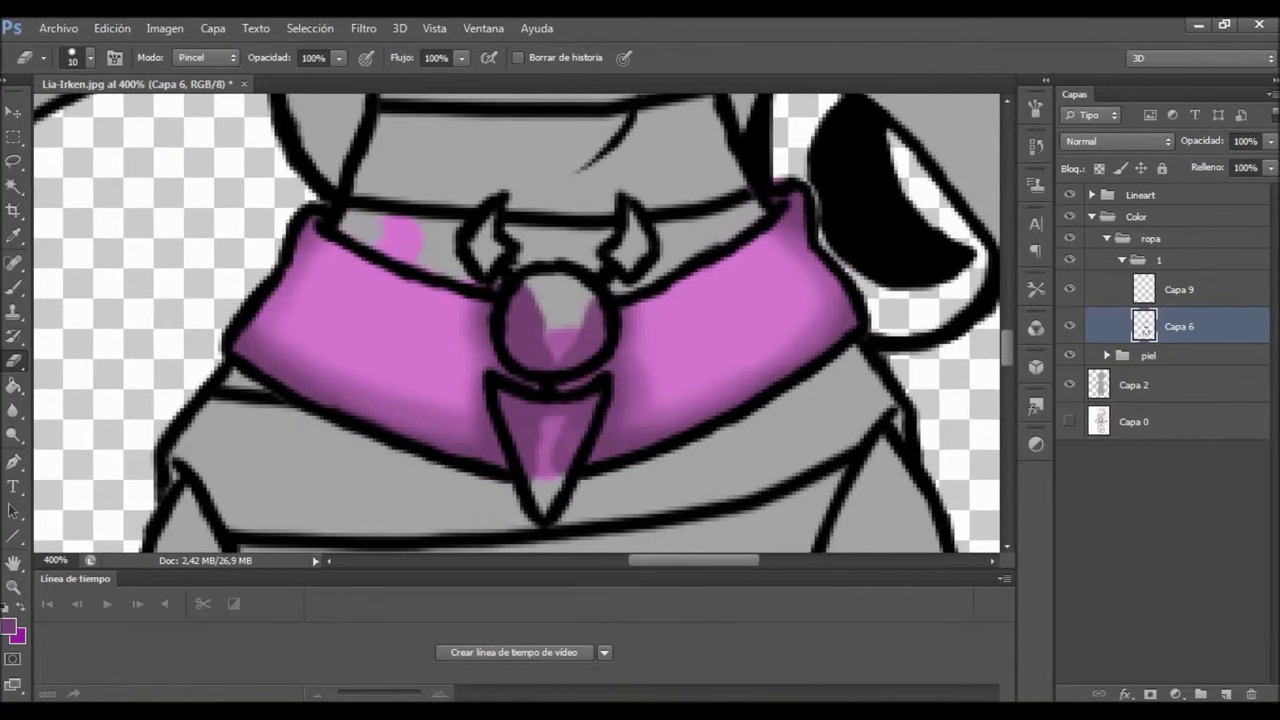
pyautogui.moveTo(522, 440); pyautogui.dragTo(525, 482)
# Soften the shadow transitions on both leg side panels with the 6 px Blur tool
pyautogui.press('b')
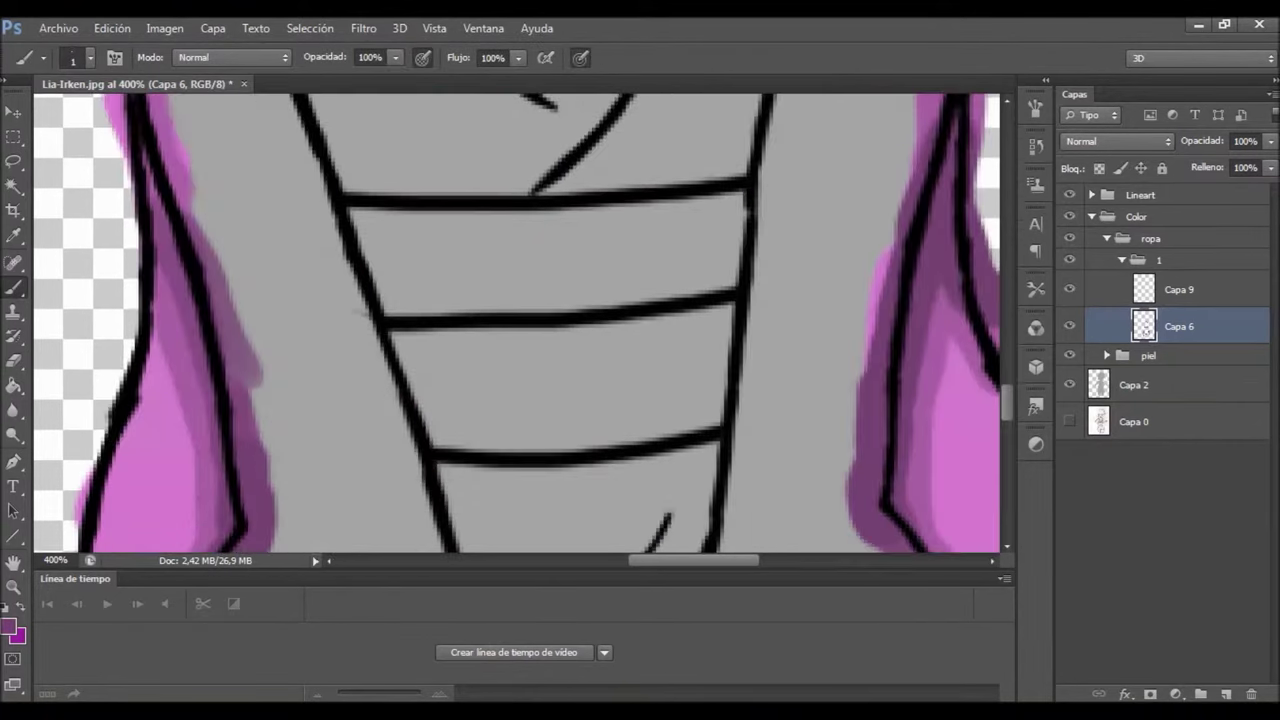
pyautogui.press('r')
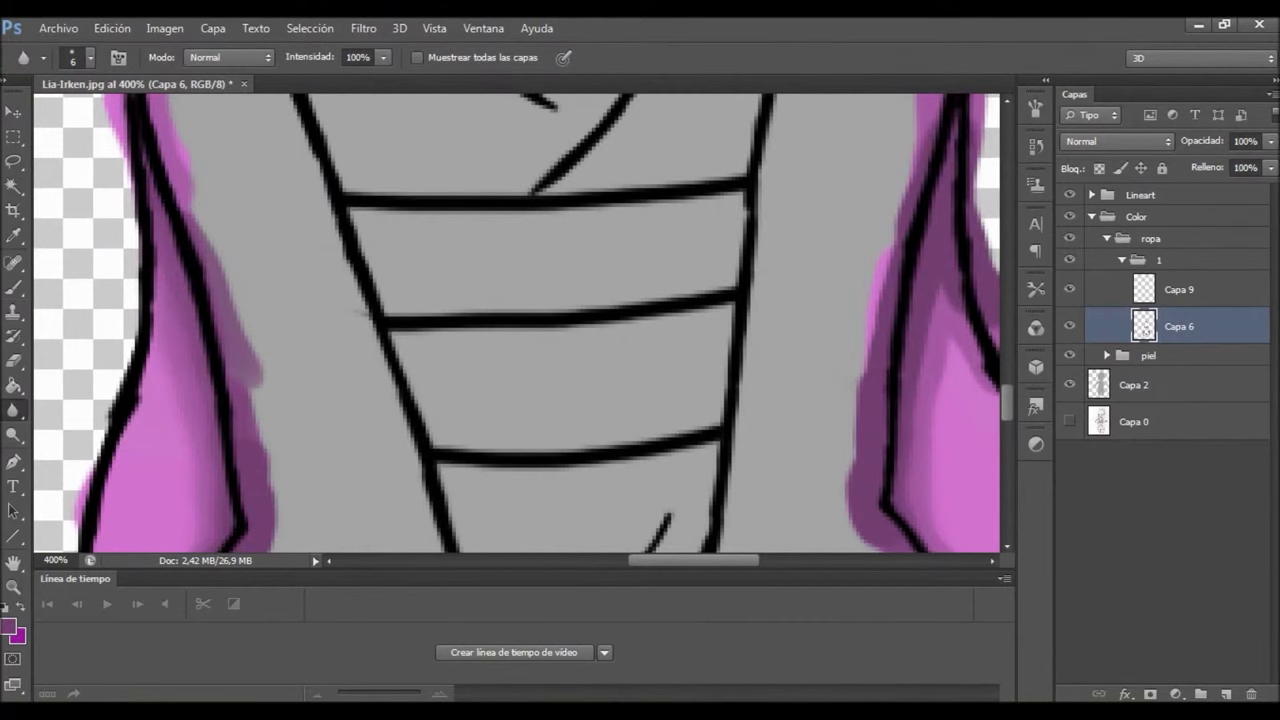
pyautogui.scroll(-5, 516, 322)
pyautogui.scroll(-4, 516, 322)
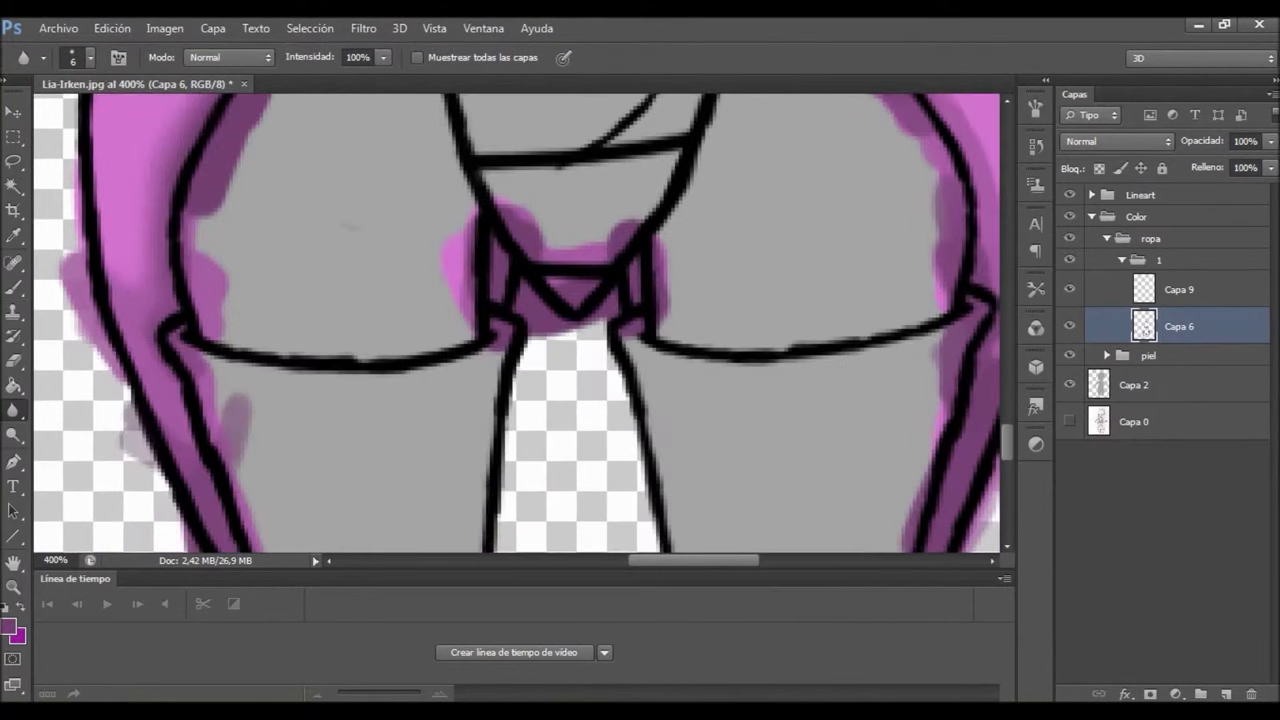
pyautogui.hscroll(5, 516, 322)
pyautogui.scroll(5, 516, 322)
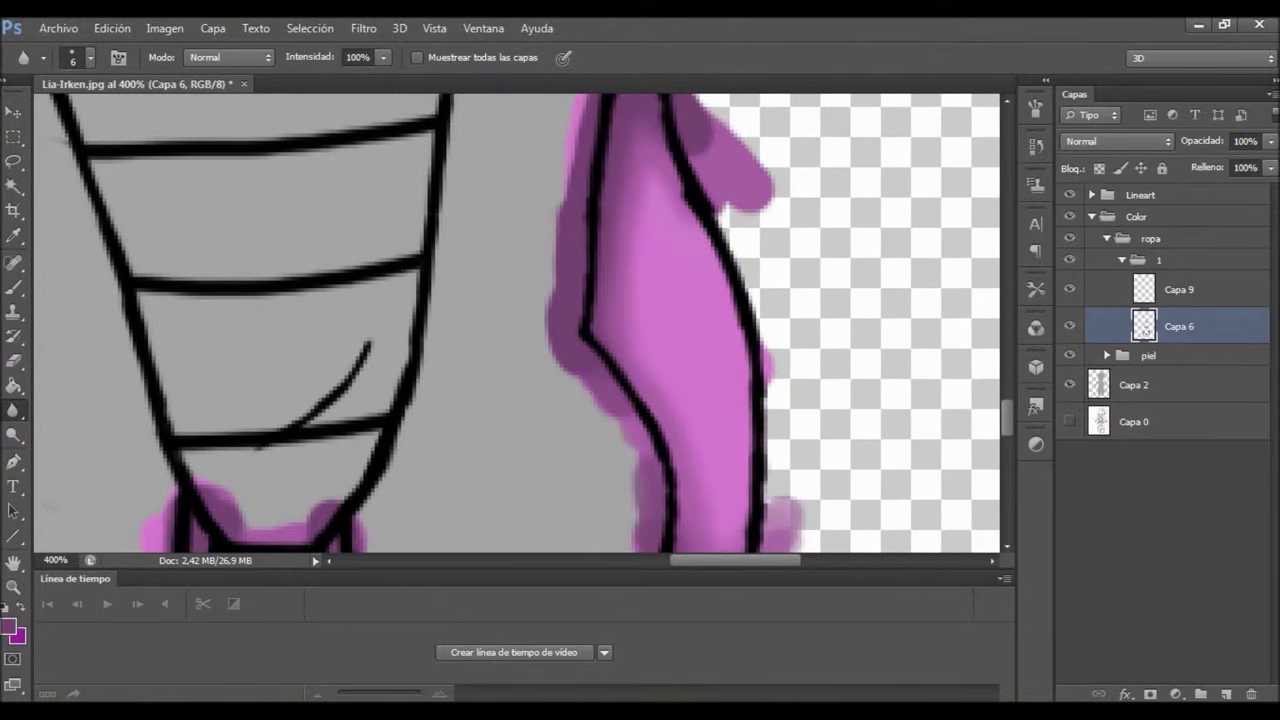
pyautogui.scroll(-10, 516, 322)
# Erase the overspill around the right-hand leg's side panel and the crotch straps with the 10 px eraser
pyautogui.press('e')
pyautogui.scroll(4, 516, 322)
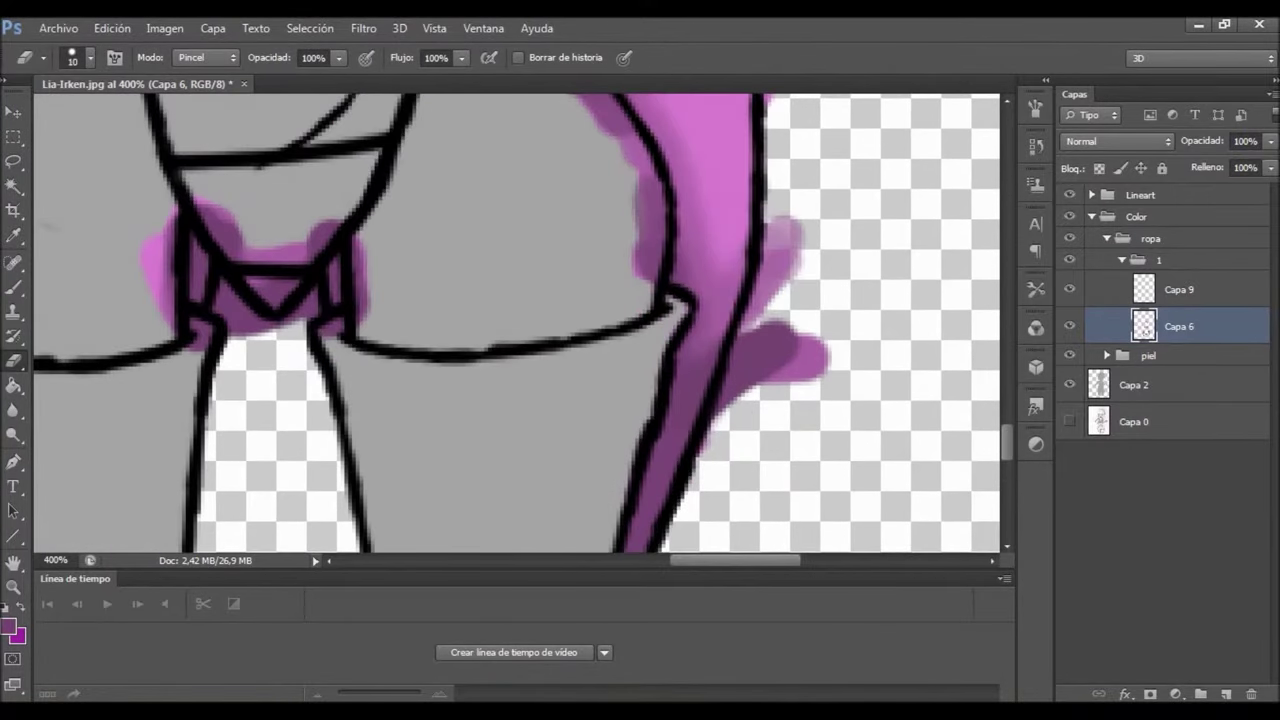
pyautogui.moveTo(725, 440); pyautogui.dragTo(790, 240)
pyautogui.moveTo(168, 300); pyautogui.dragTo(245, 305)
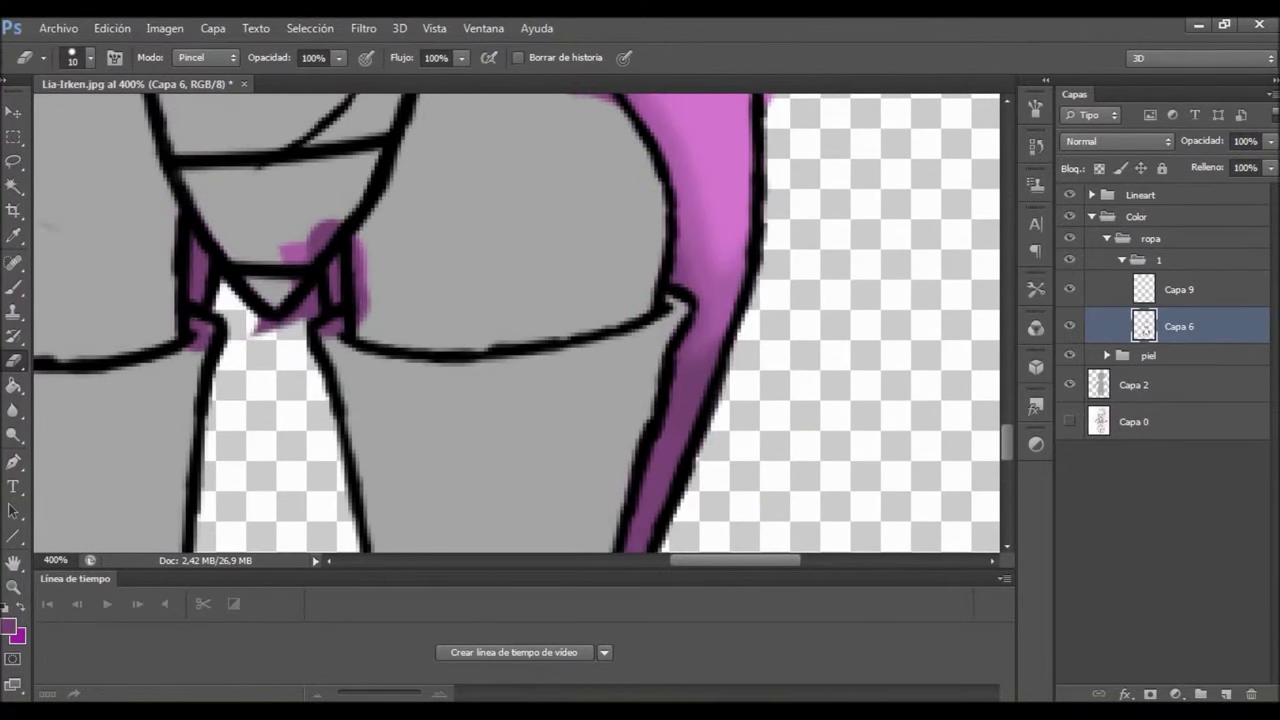
pyautogui.scroll(3, 516, 322)
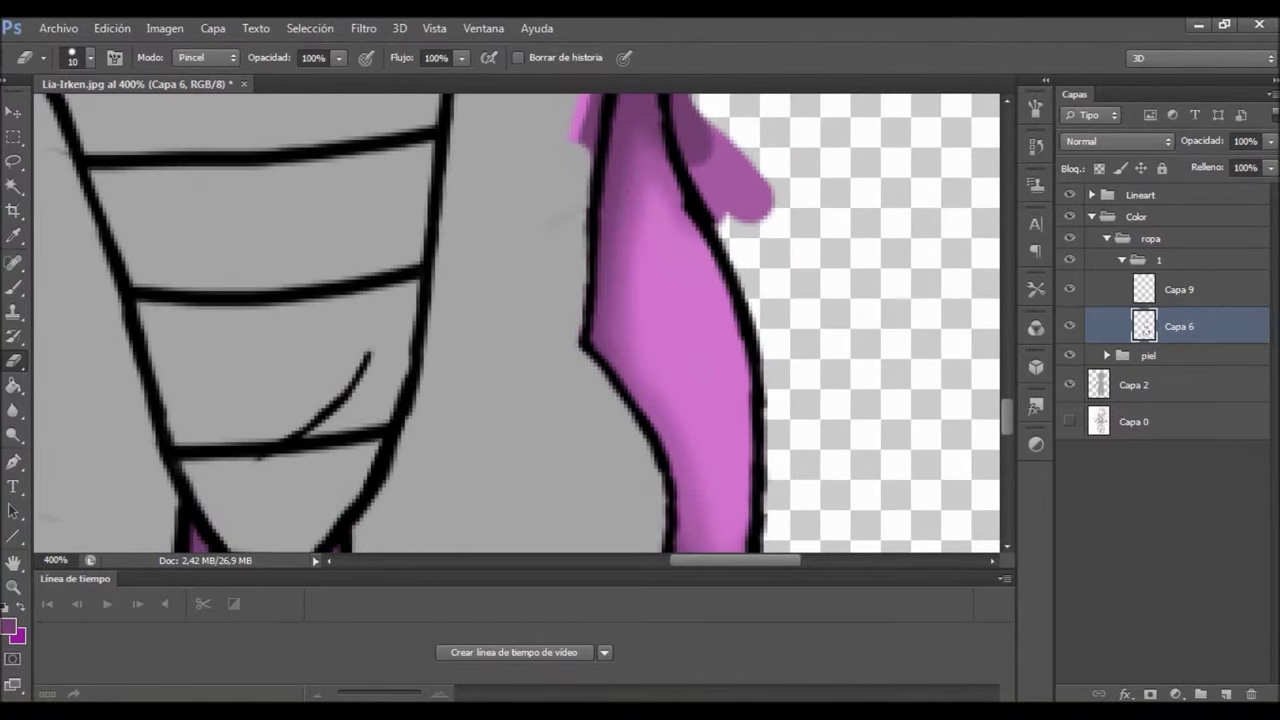
pyautogui.scroll(3, 516, 322)
pyautogui.moveTo(595, 490); pyautogui.dragTo(630, 225)
pyautogui.moveTo(685, 480); pyautogui.dragTo(680, 335)
# Erase the pink and purple overspill along both edges of the left-hand leg's side panel
pyautogui.hotkey('ctrl', 'shift', 'h')
pyautogui.moveTo(400, 210); pyautogui.dragTo(460, 380)
pyautogui.moveTo(440, 280); pyautogui.dragTo(495, 430)
pyautogui.scroll(-2, 516, 322)
pyautogui.moveTo(490, 220); pyautogui.dragTo(545, 510)
pyautogui.scroll(-2, 516, 322)
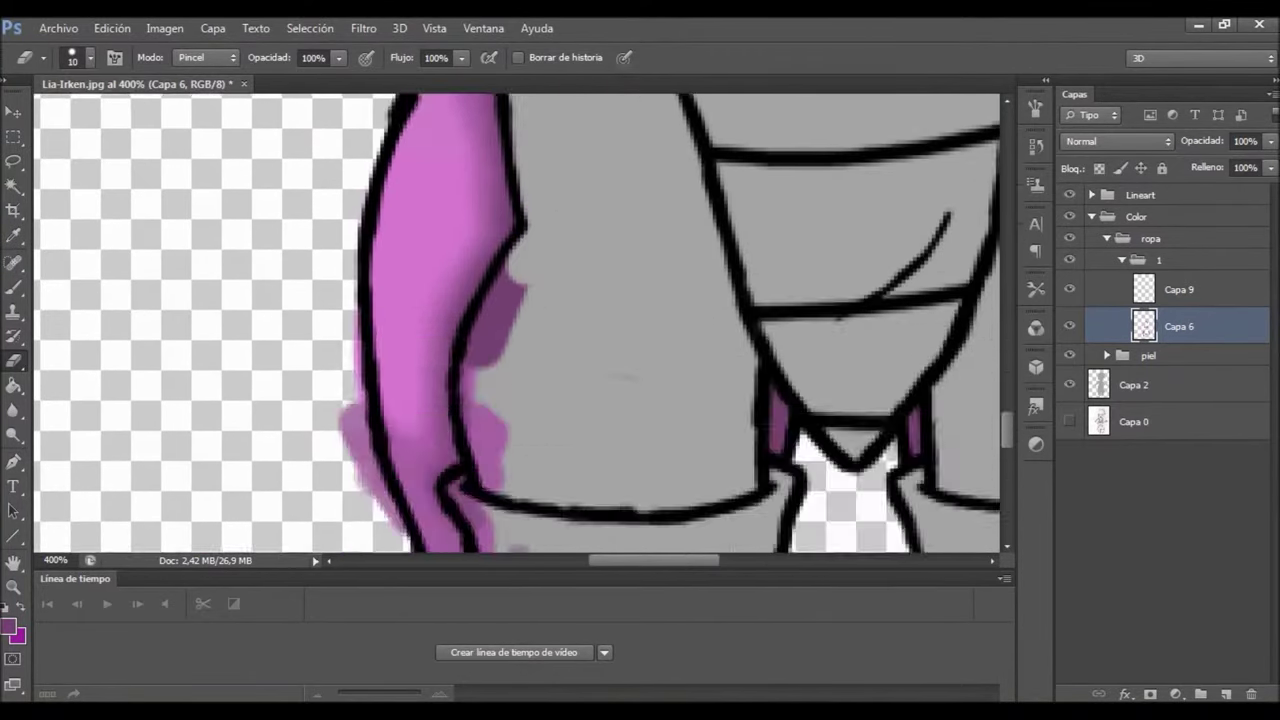
pyautogui.scroll(-1, 516, 322)
pyautogui.moveTo(505, 245); pyautogui.dragTo(485, 360)
pyautogui.moveTo(385, 290); pyautogui.dragTo(370, 505)
pyautogui.scroll(-3, 516, 322)
pyautogui.moveTo(520, 215); pyautogui.dragTo(470, 340)
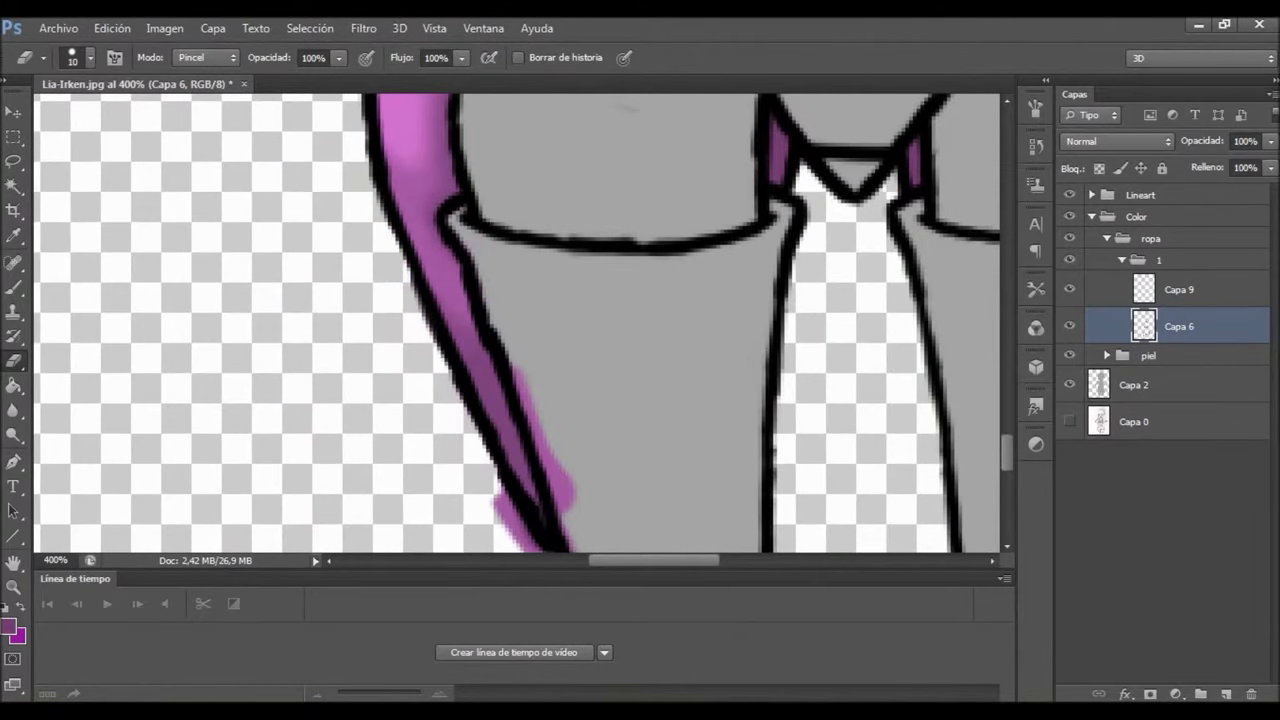
pyautogui.moveTo(545, 380); pyautogui.dragTo(540, 530)
pyautogui.scroll(-2, 516, 322)
# Select the pink clothing by inverting a Magic Wand selection of Capa 6's empty area, and make Capa 9 active
pyautogui.press('z')
pyautogui.hotkey('ctrl', '-')
pyautogui.hotkey('ctrl', '-')
pyautogui.press('w')
pyautogui.click(310, 28)
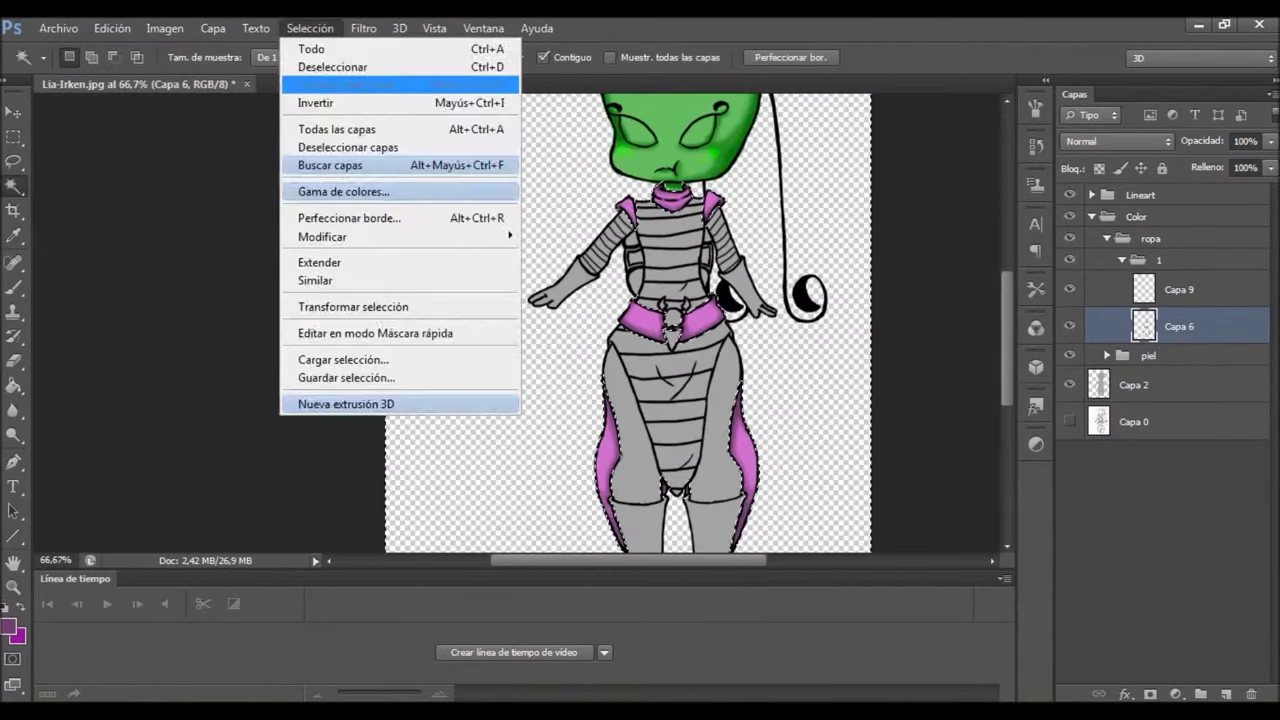
pyautogui.press('Escape')
pyautogui.hotkey('alt', ']')
pyautogui.hotkey('ctrl', '+')
pyautogui.hotkey('ctrl', '+')
pyautogui.hotkey('ctrl', '+')
pyautogui.hotkey('ctrl', '+')
pyautogui.hotkey('ctrl', '+')
pyautogui.press('b')
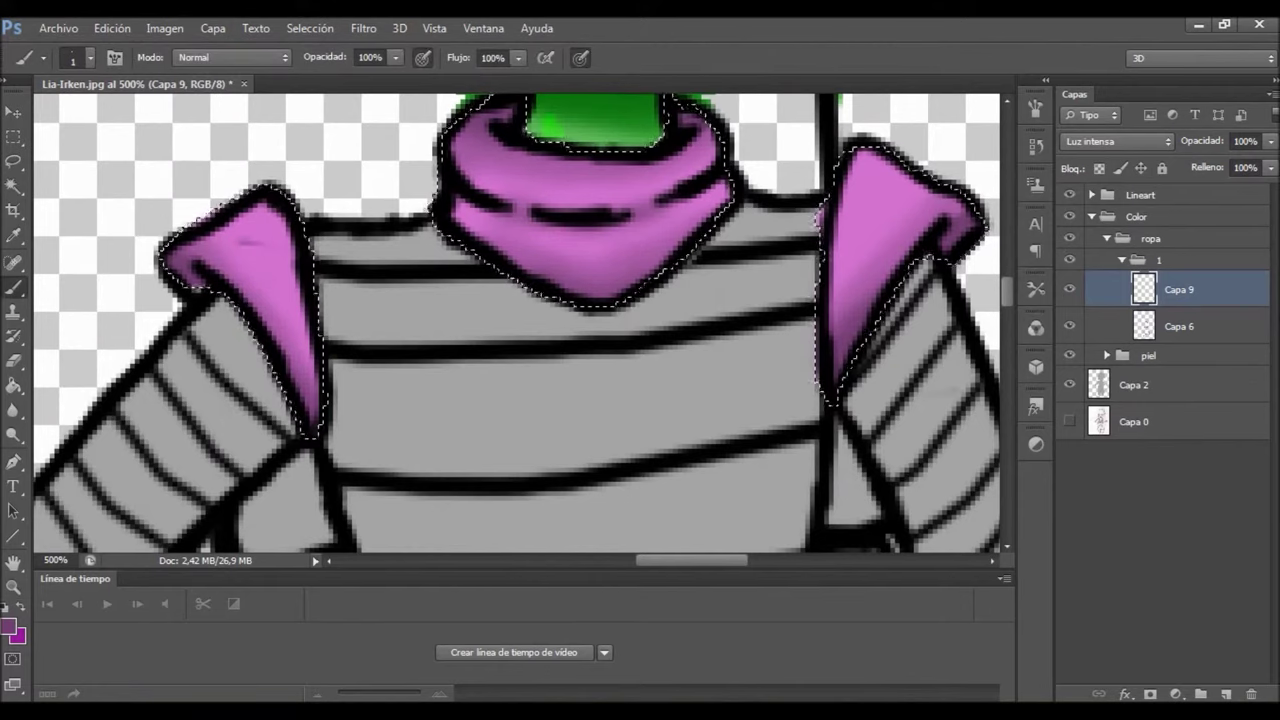
# Try the Luz focal and Aclarar blend modes on Capa 9 and set it back to Luz intensa
pyautogui.click(1117, 141)
pyautogui.click(1080, 463)
pyautogui.click(1117, 141)
pyautogui.click(1075, 297)
pyautogui.click(1117, 141)
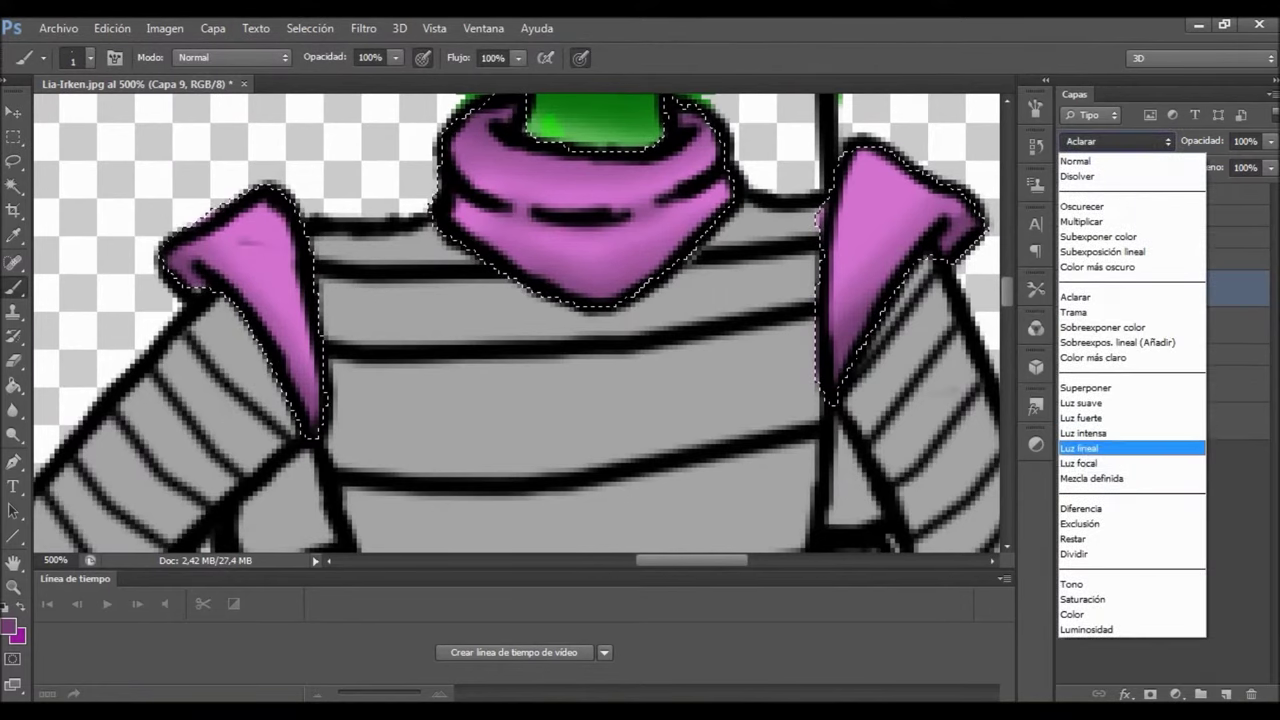
pyautogui.click(1083, 433)
# Sample the light pink of the shoulder pad and paint highlights on the scarf and both shoulder pads on Capa 9
pyautogui.press('i')
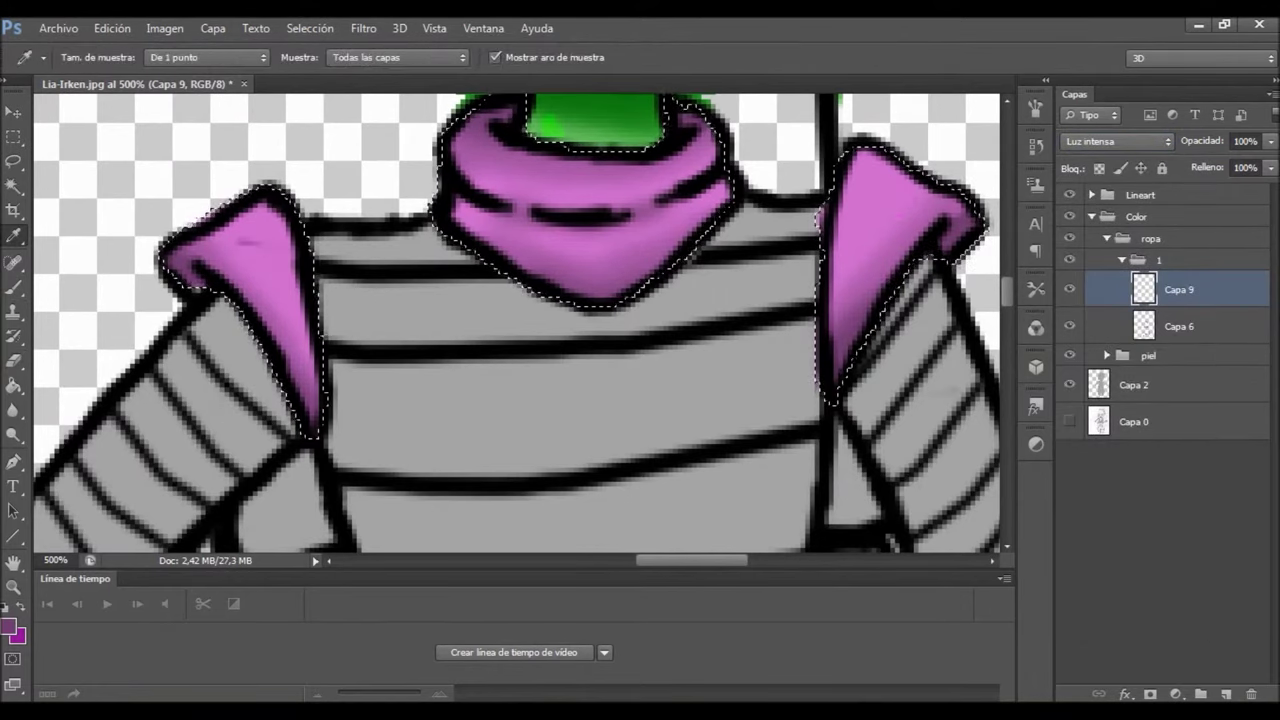
pyautogui.click(878, 182)
pyautogui.press('b')
pyautogui.moveTo(485, 165); pyautogui.dragTo(640, 185)
pyautogui.moveTo(500, 235); pyautogui.dragTo(600, 285)
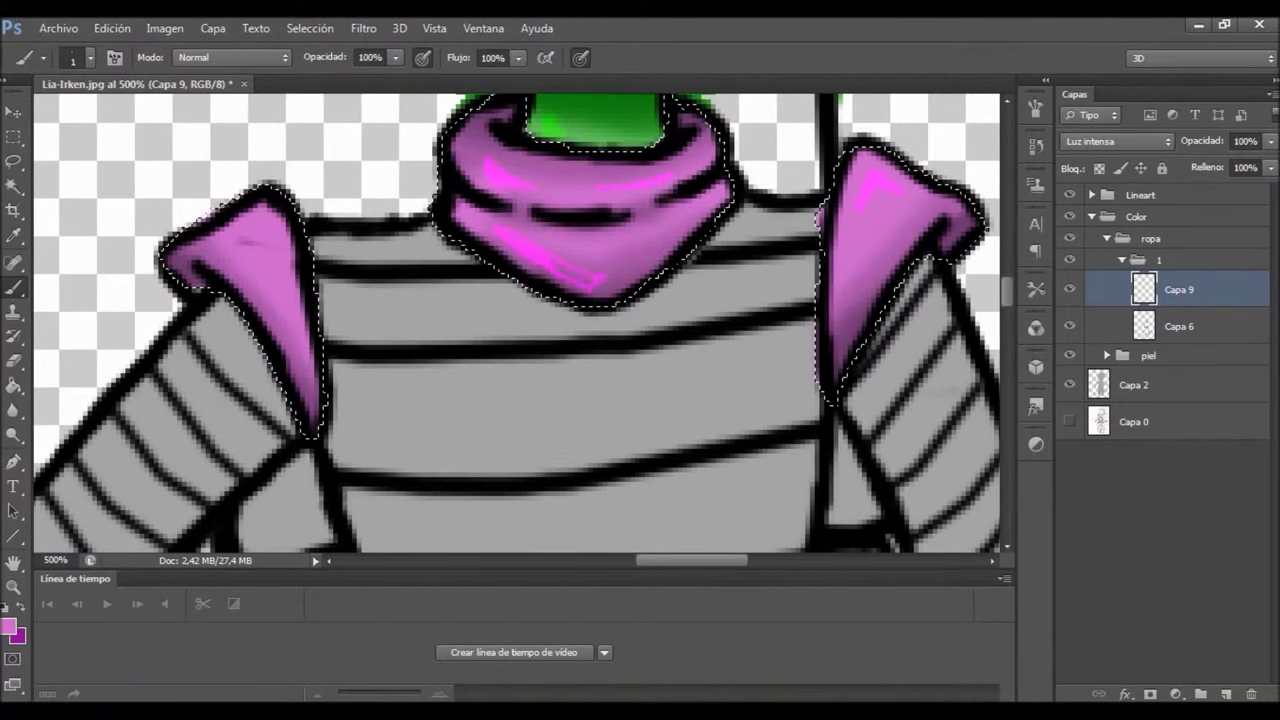
pyautogui.moveTo(245, 225); pyautogui.dragTo(300, 400)
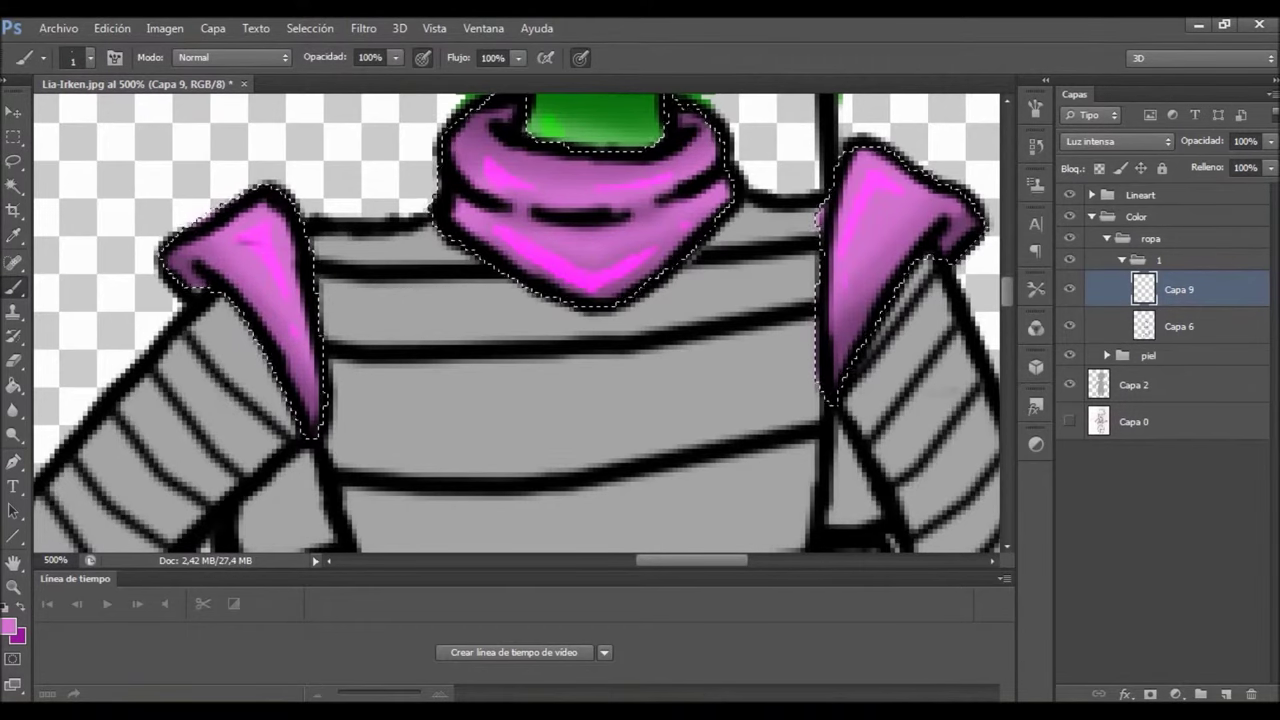
# Soften the highlights on the scarf and shoulder pads with the Blur tool
pyautogui.click(14, 410)
pyautogui.moveTo(940, 180); pyautogui.dragTo(985, 255)
pyautogui.moveTo(840, 150); pyautogui.dragTo(960, 190)
pyautogui.moveTo(700, 110); pyautogui.dragTo(720, 230)
# Paint bright pink highlights on both halves of the hip belt with a 14 px brush and blur their edges
pyautogui.scroll(-5, 520, 320)
pyautogui.press('b')
pyautogui.rightClick(372, 282)
pyautogui.write('14')
pyautogui.press('Return')
pyautogui.moveTo(320, 215); pyautogui.dragTo(430, 370)
pyautogui.moveTo(880, 195); pyautogui.dragTo(760, 335)
pyautogui.press('r')
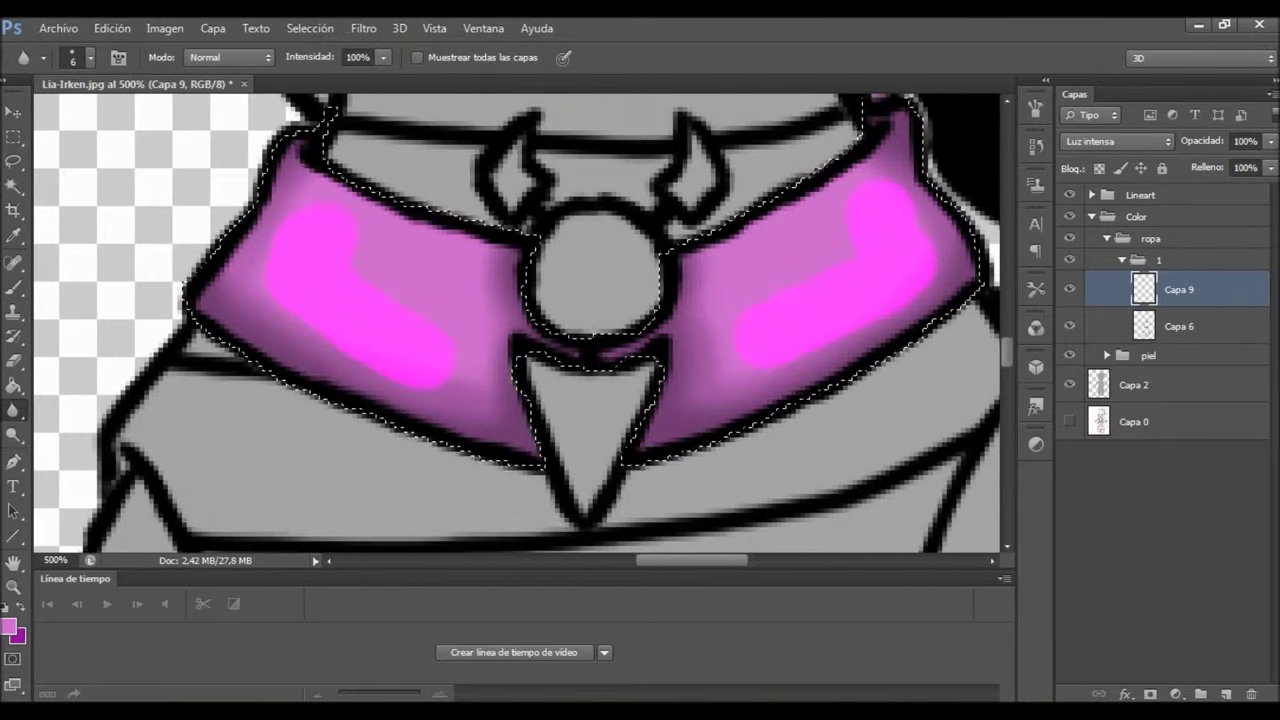
# Add softened bright pink highlights to both leg side panels and set Capa 9's opacity to 88%
pyautogui.scroll(-5, 516, 322)
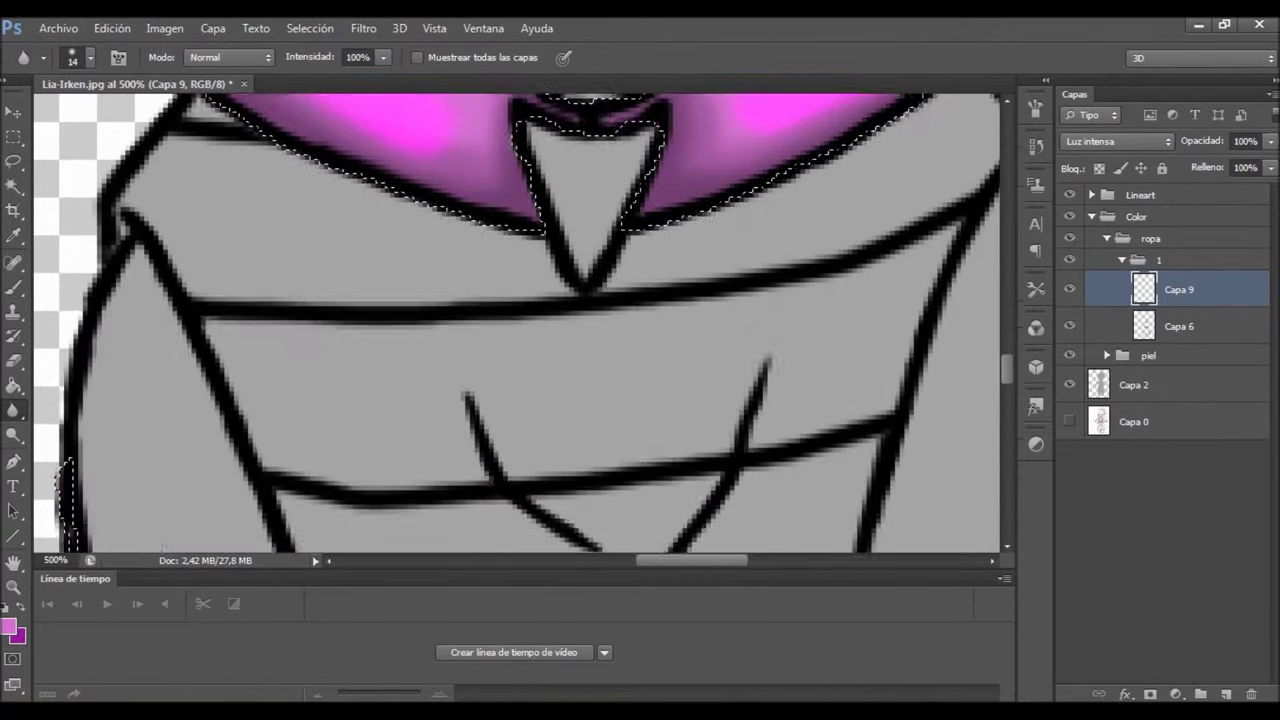
pyautogui.hscroll(-6, 516, 322)
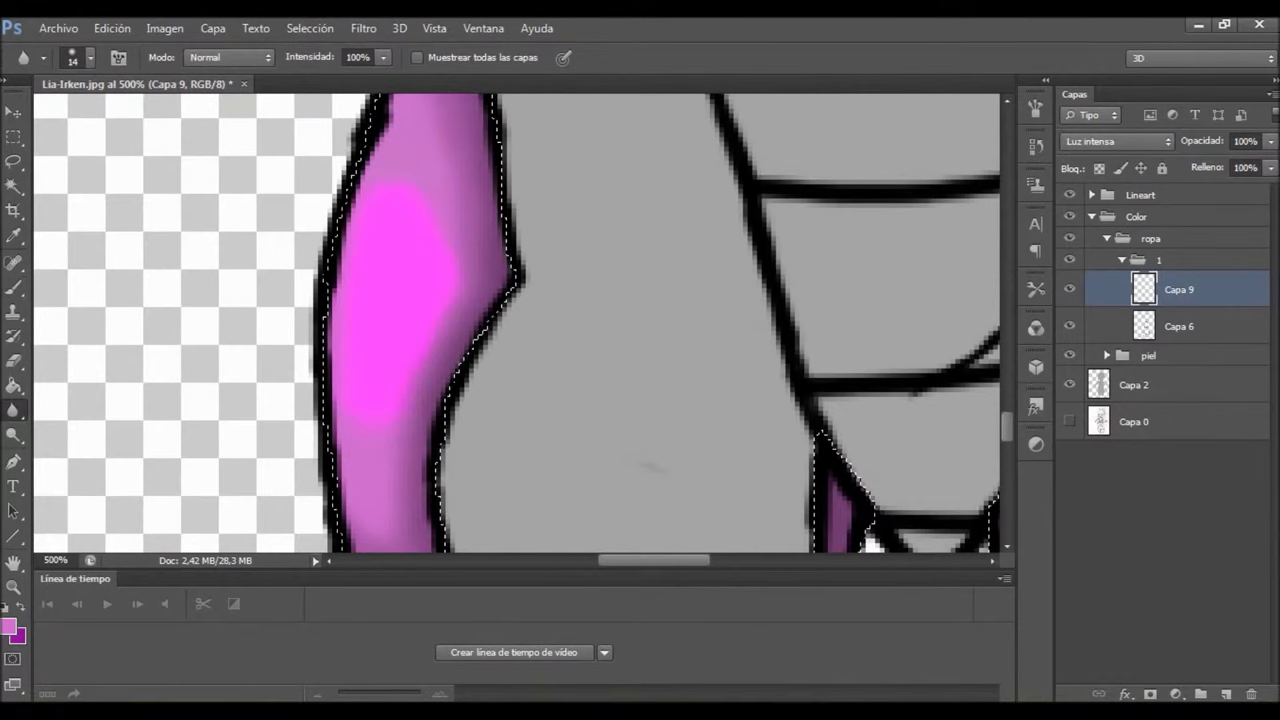
pyautogui.hscroll(6, 516, 322)
pyautogui.press('b')
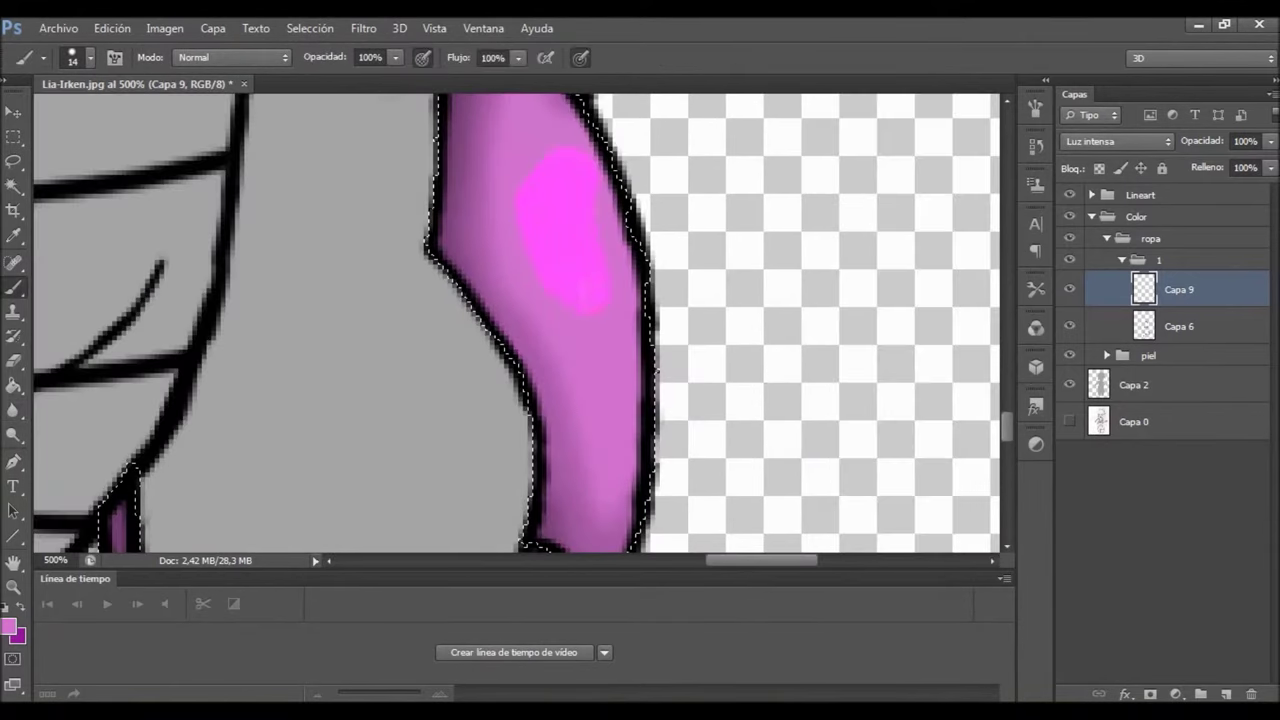
pyautogui.press('r')
pyautogui.press('z')
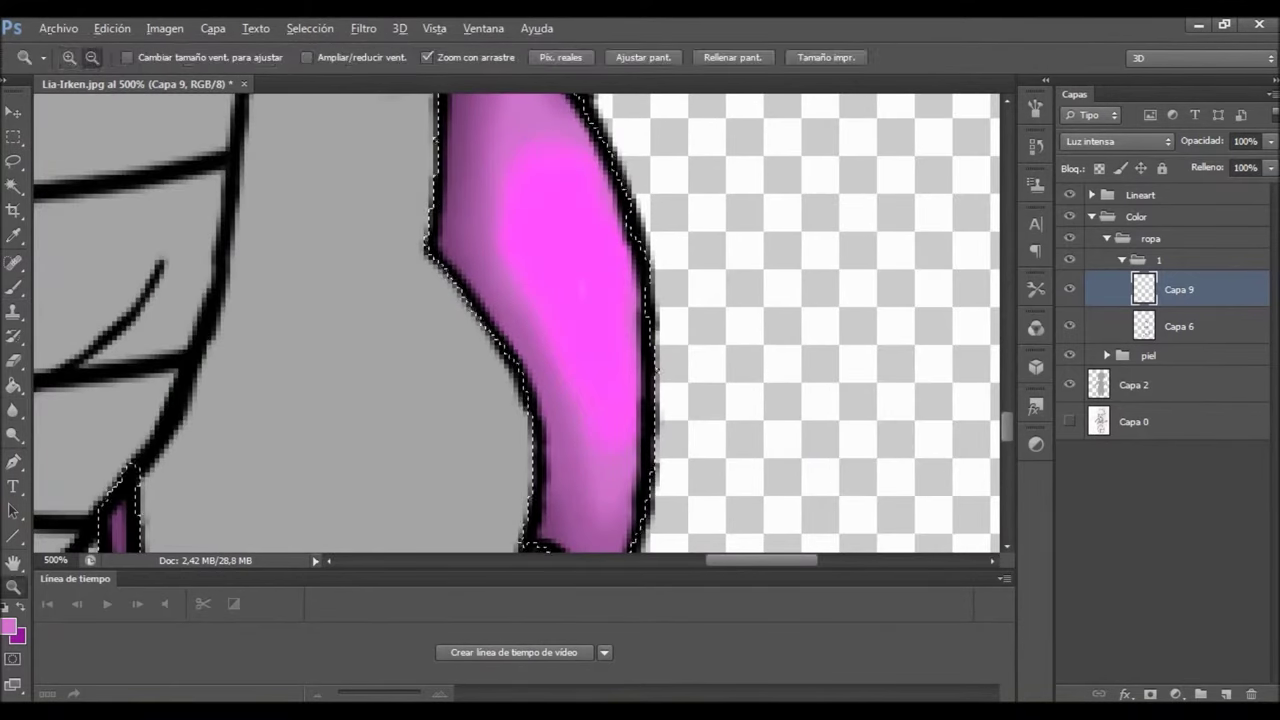
pyautogui.hotkey('ctrl', '0')
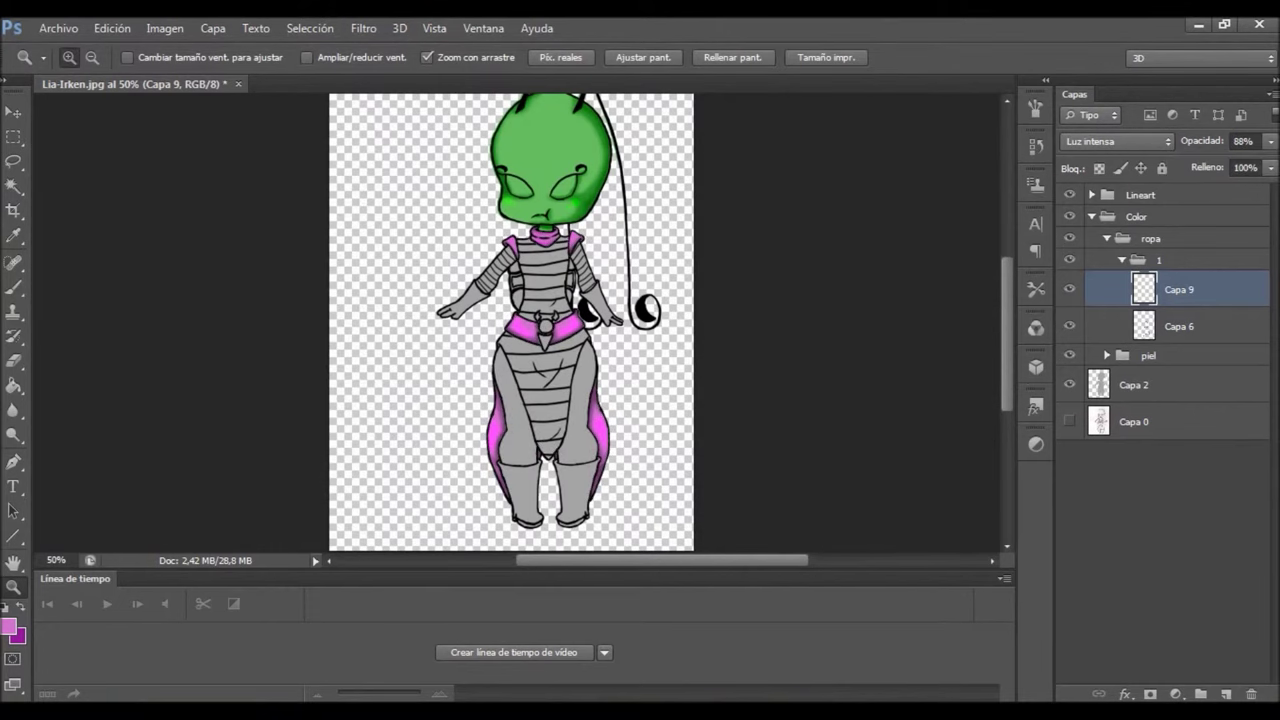
# Create a group named 2 above group 1 in ropa and add a new empty layer inside it
pyautogui.click(1159, 260)
pyautogui.hotkey('ctrl', 'g')
pyautogui.hotkey('ctrl', 'shift', 'alt', 'n')
# Swap to the purple colour and paint the striped torso and both sleeves on Capa 10 with the 14 px brush
pyautogui.hotkey('ctrl', '+')
pyautogui.hotkey('ctrl', '+')
pyautogui.hotkey('ctrl', '+')
pyautogui.hotkey('ctrl', '+')
pyautogui.scroll(-3, 440, 277)
pyautogui.scroll(3, 440, 277)
pyautogui.press('x')
pyautogui.press('b')
pyautogui.moveTo(440, 275)
pyautogui.mouseDown()
pyautogui.moveTo(440, 430)
pyautogui.moveTo(520, 320)
pyautogui.moveTo(560, 320)
pyautogui.moveTo(560, 480)
pyautogui.moveTo(690, 290)
pyautogui.moveTo(600, 470)
pyautogui.moveTo(450, 530)
pyautogui.moveTo(660, 530)
pyautogui.mouseUp()
pyautogui.moveTo(360, 320); pyautogui.dragTo(170, 520)
pyautogui.moveTo(720, 300); pyautogui.dragTo(800, 480)
pyautogui.moveTo(770, 420); pyautogui.dragTo(850, 540)
# Fill the hips and striped front section below the belt with flat purple on Capa 10
pyautogui.scroll(-5, 520, 320)
pyautogui.moveTo(220, 330); pyautogui.dragTo(140, 370)
pyautogui.moveTo(430, 400); pyautogui.dragTo(480, 520)
pyautogui.moveTo(480, 360)
pyautogui.mouseDown()
pyautogui.moveTo(610, 440)
pyautogui.moveTo(700, 460)
pyautogui.mouseUp()
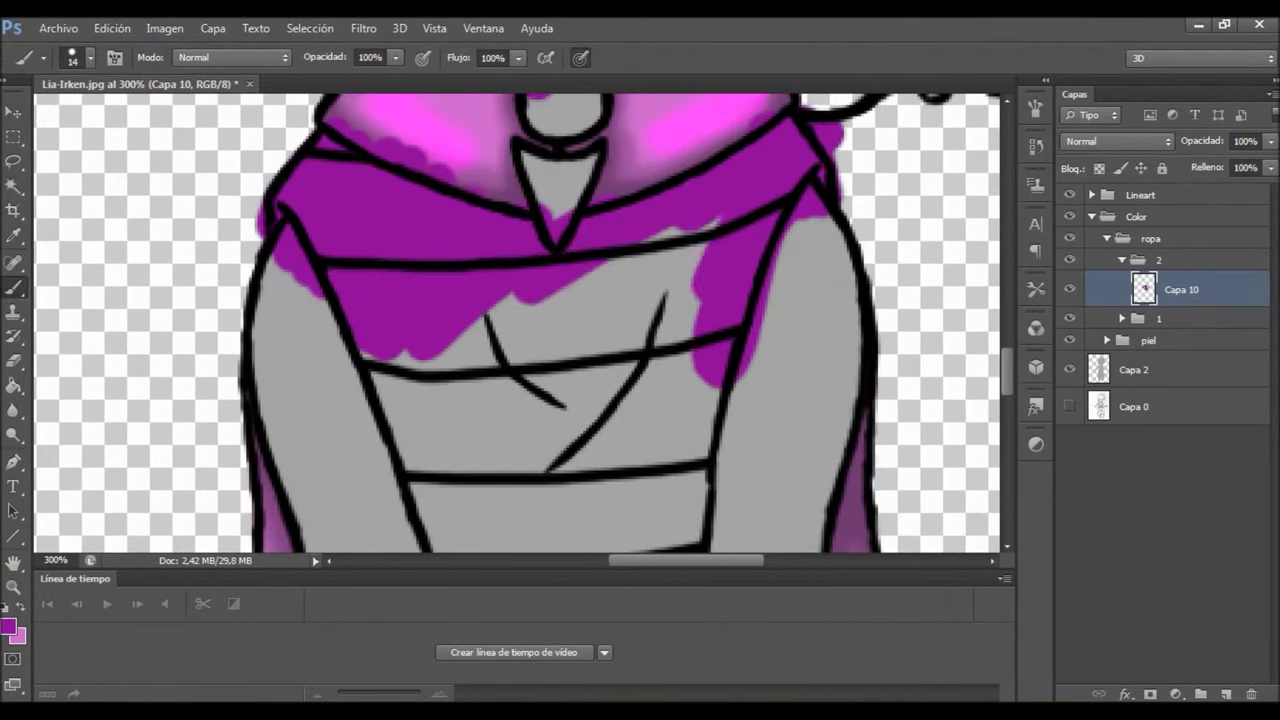
pyautogui.moveTo(380, 290)
pyautogui.mouseDown()
pyautogui.moveTo(720, 420)
pyautogui.moveTo(600, 520)
pyautogui.mouseUp()
pyautogui.scroll(-5, 517, 323)
pyautogui.moveTo(460, 250)
pyautogui.mouseDown()
pyautogui.moveTo(680, 400)
pyautogui.moveTo(640, 520)
pyautogui.mouseUp()
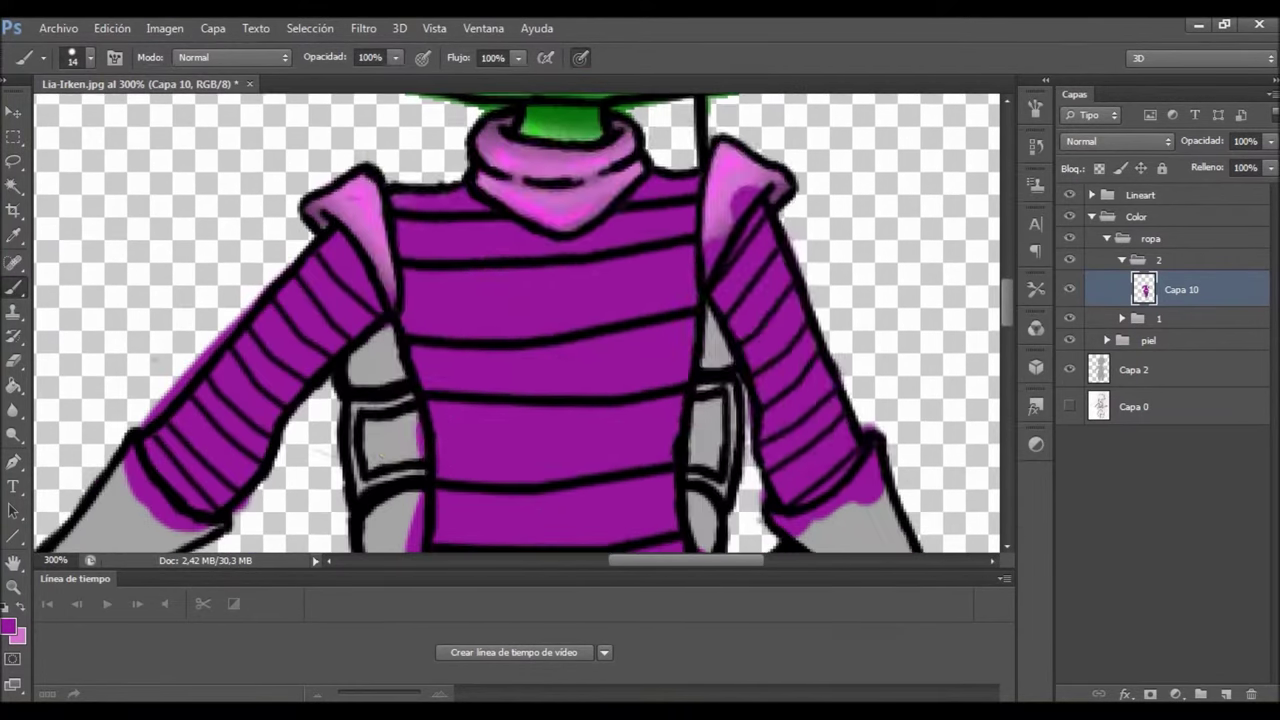
# Choose a darker purple and paint shadows on both striped sleeves and along the torso's right side on Capa 10
pyautogui.click(10, 626)
pyautogui.click(866, 171)
pyautogui.moveTo(355, 320); pyautogui.dragTo(300, 225)
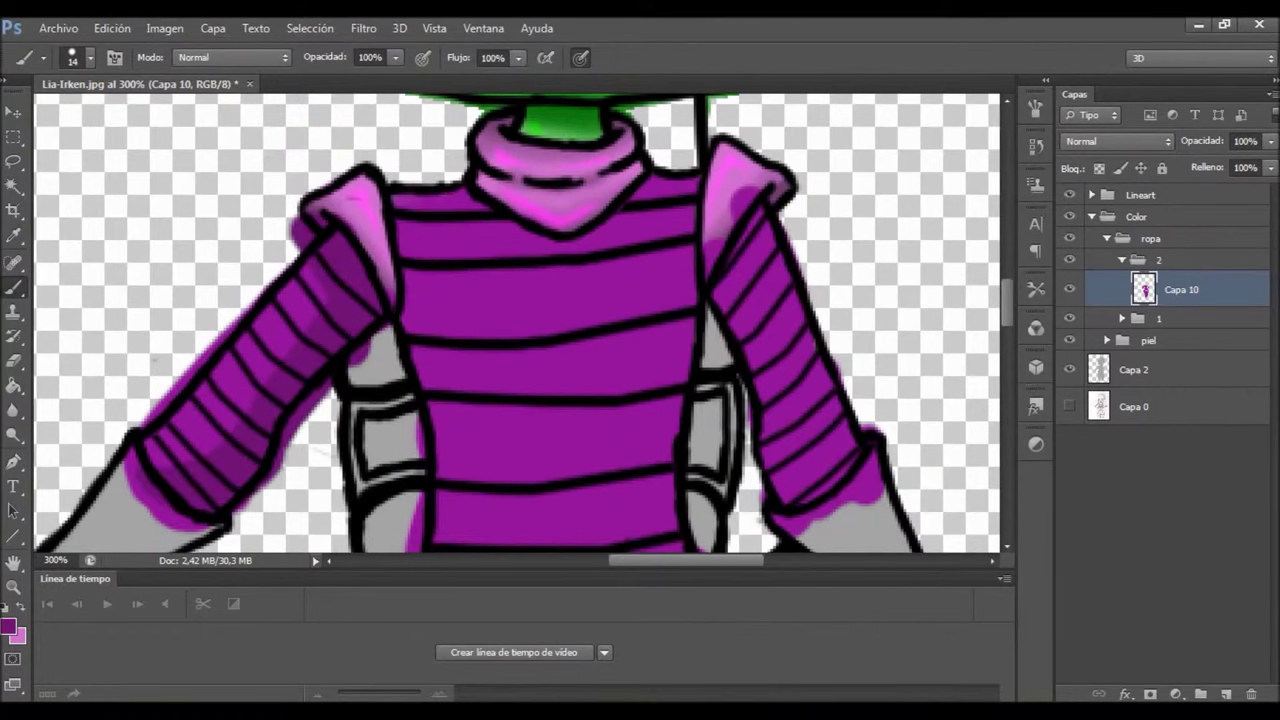
pyautogui.scroll(-5, 517, 323)
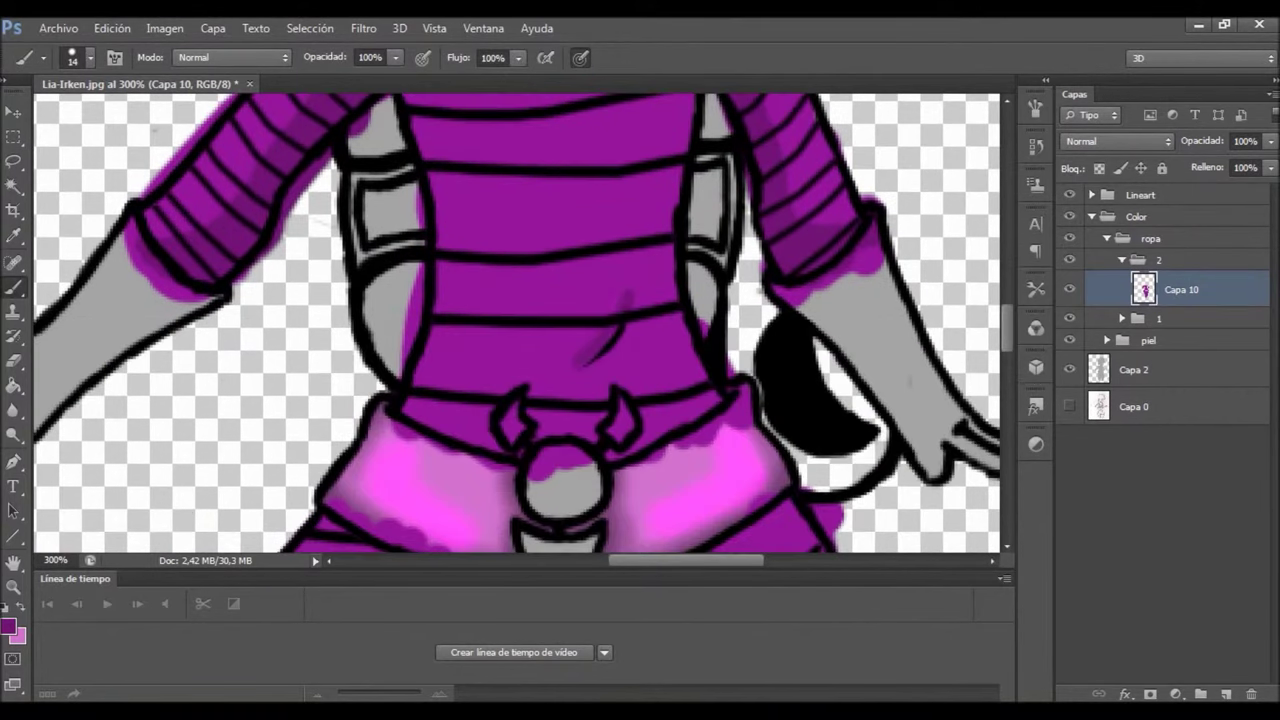
pyautogui.scroll(5, 517, 323)
pyautogui.moveTo(676, 365); pyautogui.dragTo(680, 190)
# Shade the hips, fabric folds and right edge of the striped front section with the darker purple
pyautogui.scroll(-3, 517, 323)
pyautogui.moveTo(255, 205)
pyautogui.mouseDown()
pyautogui.moveTo(530, 262)
pyautogui.moveTo(790, 165)
pyautogui.moveTo(815, 175)
pyautogui.mouseUp()
pyautogui.moveTo(620, 280); pyautogui.dragTo(565, 320)
pyautogui.moveTo(490, 310); pyautogui.dragTo(570, 420)
pyautogui.moveTo(670, 295); pyautogui.dragTo(515, 485)
pyautogui.scroll(-4, 517, 323)
pyautogui.moveTo(600, 298)
pyautogui.mouseDown()
pyautogui.moveTo(515, 430)
pyautogui.moveTo(695, 135)
pyautogui.mouseUp()
pyautogui.scroll(2, 517, 323)
pyautogui.moveTo(740, 240); pyautogui.dragTo(682, 392)
pyautogui.scroll(3, 517, 323)
pyautogui.scroll(-3, 517, 323)
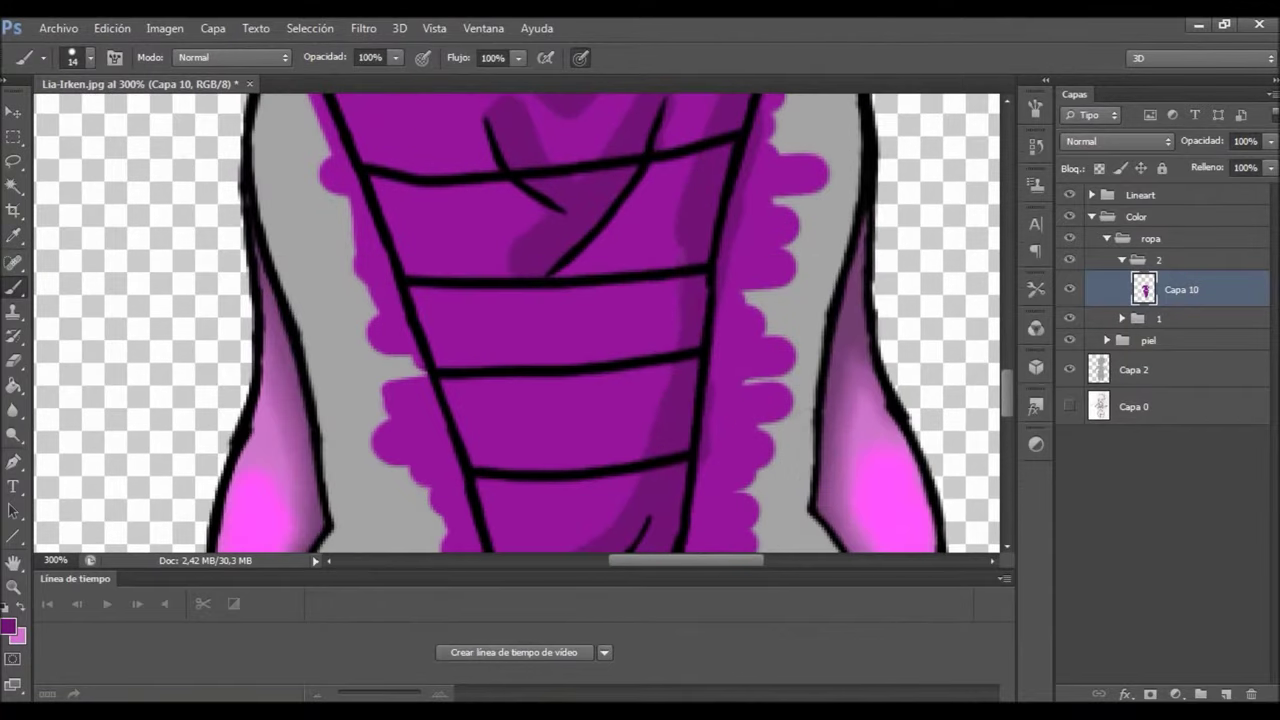
# Pick a very dark purple and add deep shadows to the sleeves, neckline and torso edges with a 6 px brush
pyautogui.scroll(3, 517, 323)
pyautogui.scroll(3, 517, 323)
pyautogui.press('i')
pyautogui.click(9, 626)
pyautogui.press('Return')
pyautogui.press('b')
pyautogui.rightClick(492, 355)
pyautogui.press('Escape')
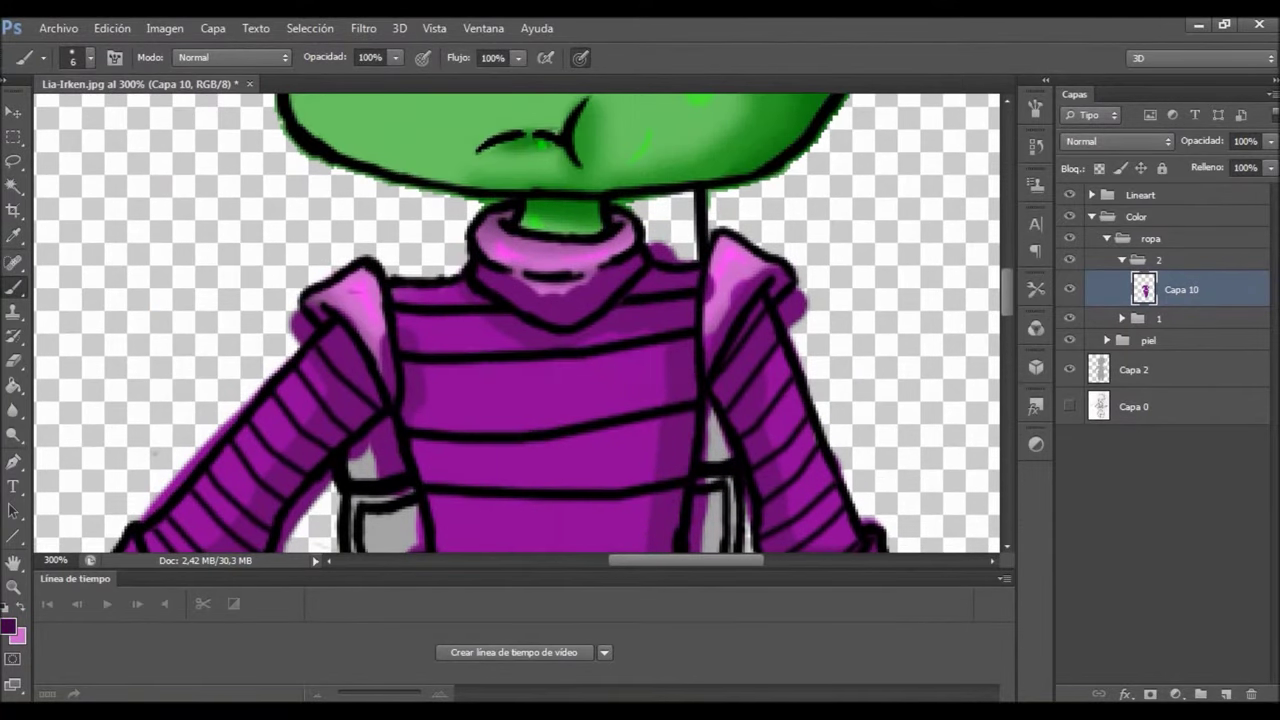
pyautogui.moveTo(330, 330); pyautogui.dragTo(370, 425)
pyautogui.moveTo(480, 275); pyautogui.dragTo(570, 340)
pyautogui.moveTo(630, 270)
pyautogui.mouseDown()
pyautogui.moveTo(700, 292)
pyautogui.moveTo(692, 378)
pyautogui.mouseUp()
pyautogui.moveTo(740, 320); pyautogui.dragTo(712, 445)
pyautogui.scroll(-3, 517, 323)
pyautogui.moveTo(150, 430)
pyautogui.mouseDown()
pyautogui.moveTo(230, 402)
pyautogui.moveTo(340, 230)
pyautogui.mouseUp()
pyautogui.moveTo(690, 525); pyautogui.dragTo(668, 315)
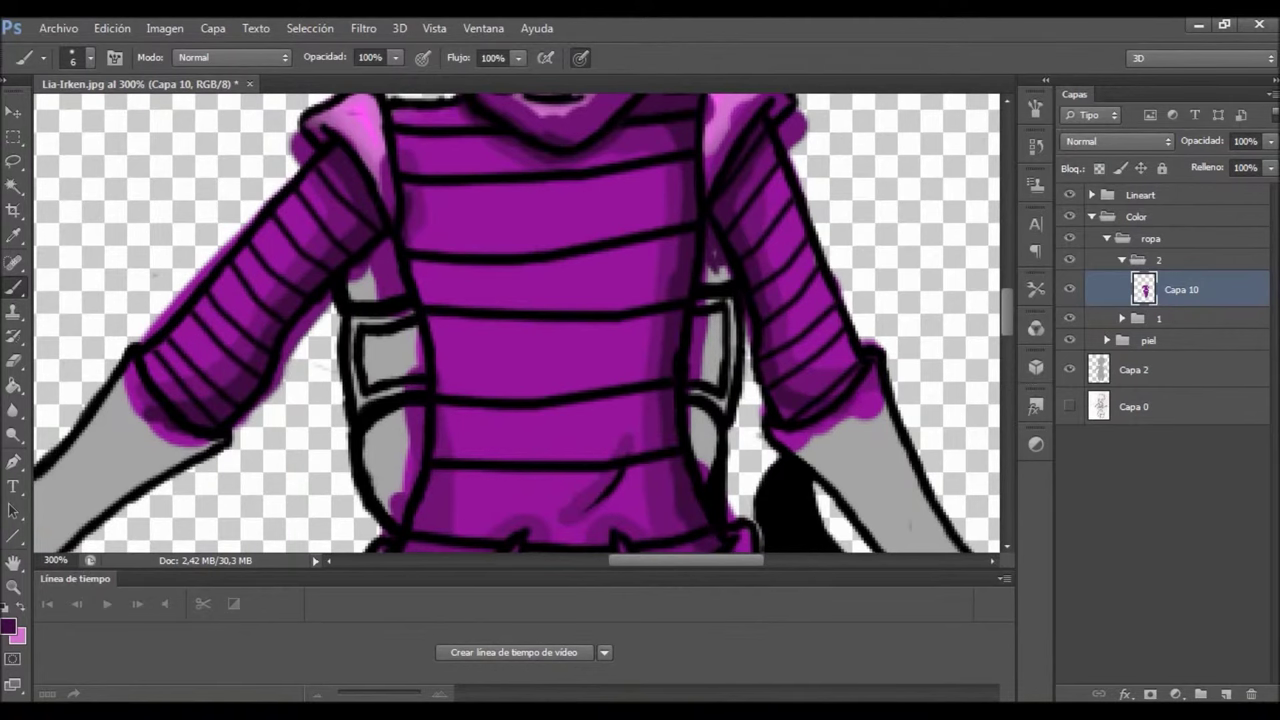
pyautogui.moveTo(868, 390); pyautogui.dragTo(800, 435)
# Paint the very dark purple shadows under the belt, along the hips and down the front section to its tip
pyautogui.scroll(-3, 523, 323)
pyautogui.moveTo(615, 392); pyautogui.dragTo(410, 395)
pyautogui.scroll(-4, 517, 323)
pyautogui.moveTo(285, 300)
pyautogui.mouseDown()
pyautogui.moveTo(360, 265)
pyautogui.moveTo(540, 350)
pyautogui.moveTo(800, 235)
pyautogui.moveTo(805, 320)
pyautogui.mouseUp()
pyautogui.scroll(-3, 517, 323)
pyautogui.moveTo(714, 380); pyautogui.dragTo(725, 155)
pyautogui.scroll(3, 517, 323)
pyautogui.scroll(-6, 517, 323)
pyautogui.moveTo(528, 398)
pyautogui.mouseDown()
pyautogui.moveTo(594, 462)
pyautogui.moveTo(690, 128)
pyautogui.mouseUp()
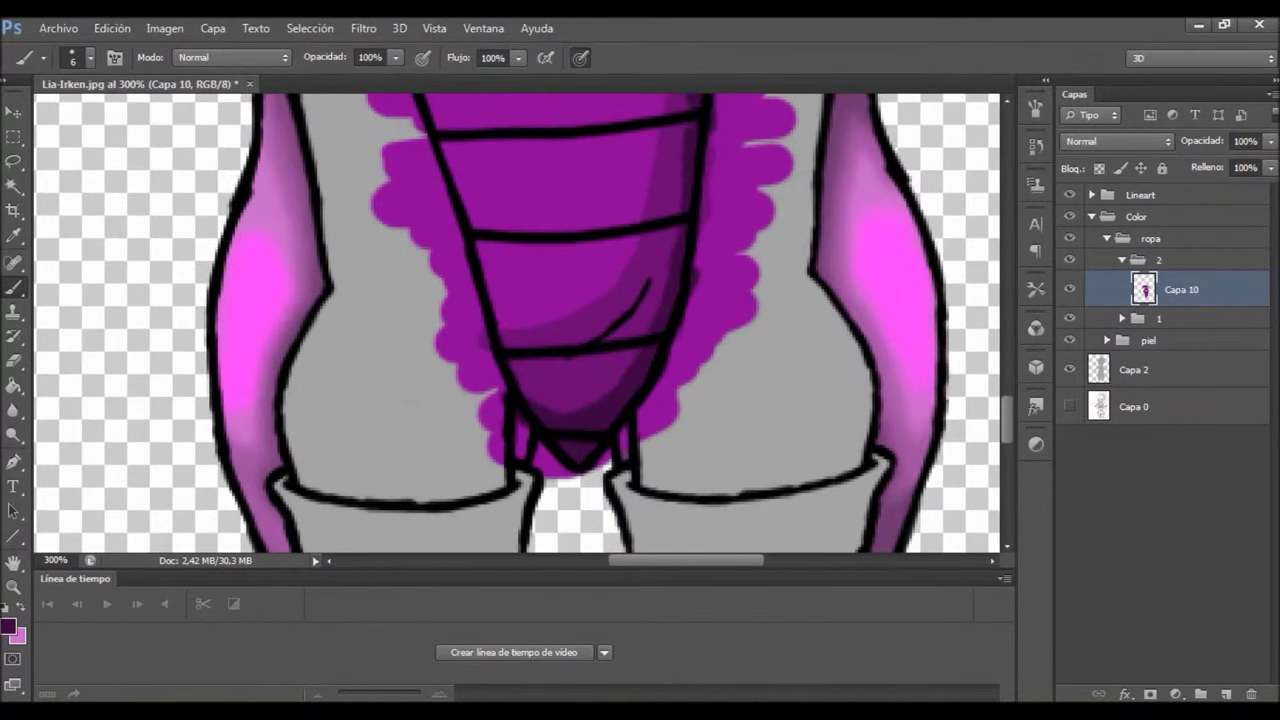
pyautogui.scroll(1, 517, 323)
pyautogui.moveTo(650, 430); pyautogui.dragTo(565, 485)
pyautogui.scroll(3, 517, 323)
pyautogui.moveTo(640, 250); pyautogui.dragTo(500, 255)
pyautogui.scroll(3, 517, 323)
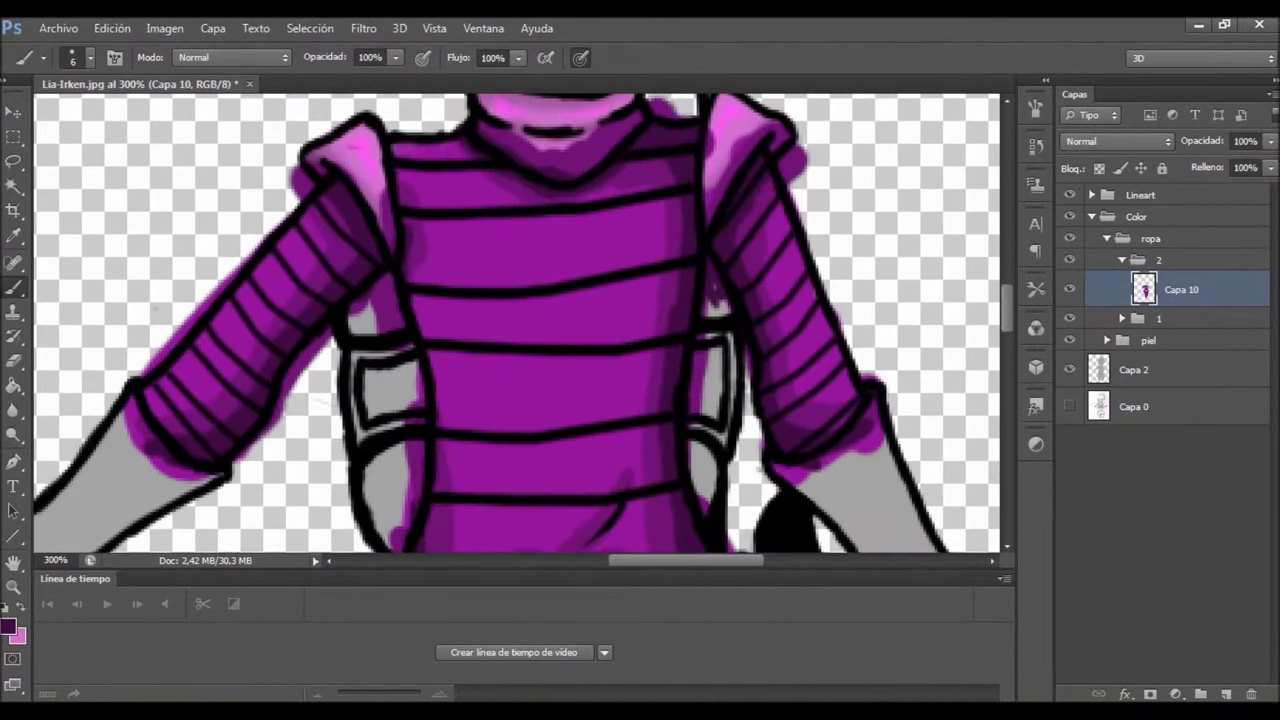
# Soften the purple shadows on the sleeves, torso and waist with the 14 px Blur tool
pyautogui.press('r')
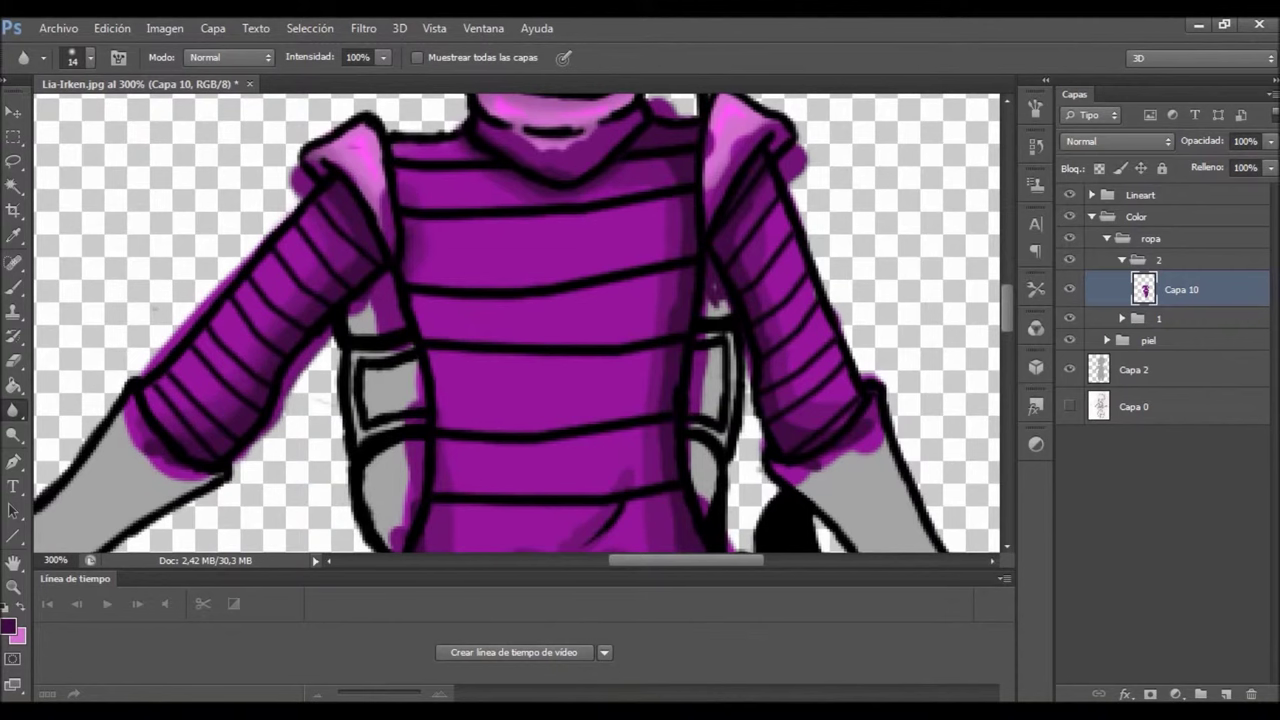
pyautogui.scroll(-3, 517, 323)
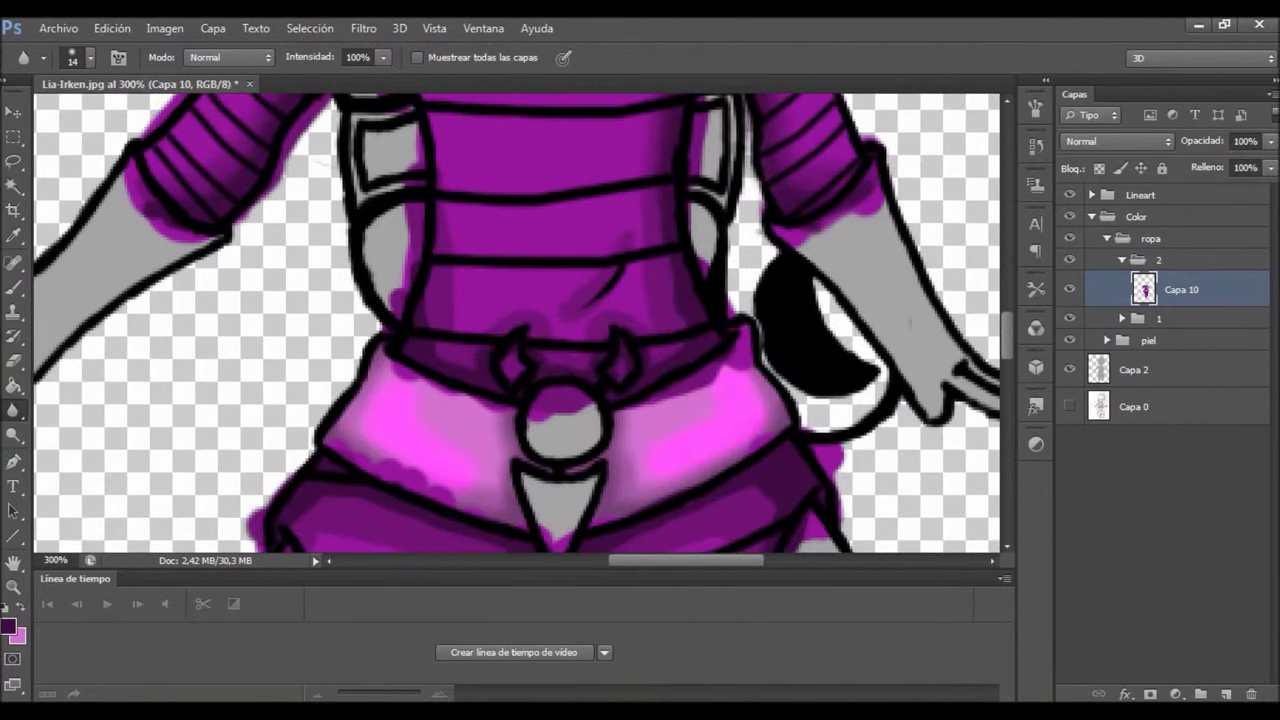
pyautogui.scroll(5, 517, 323)
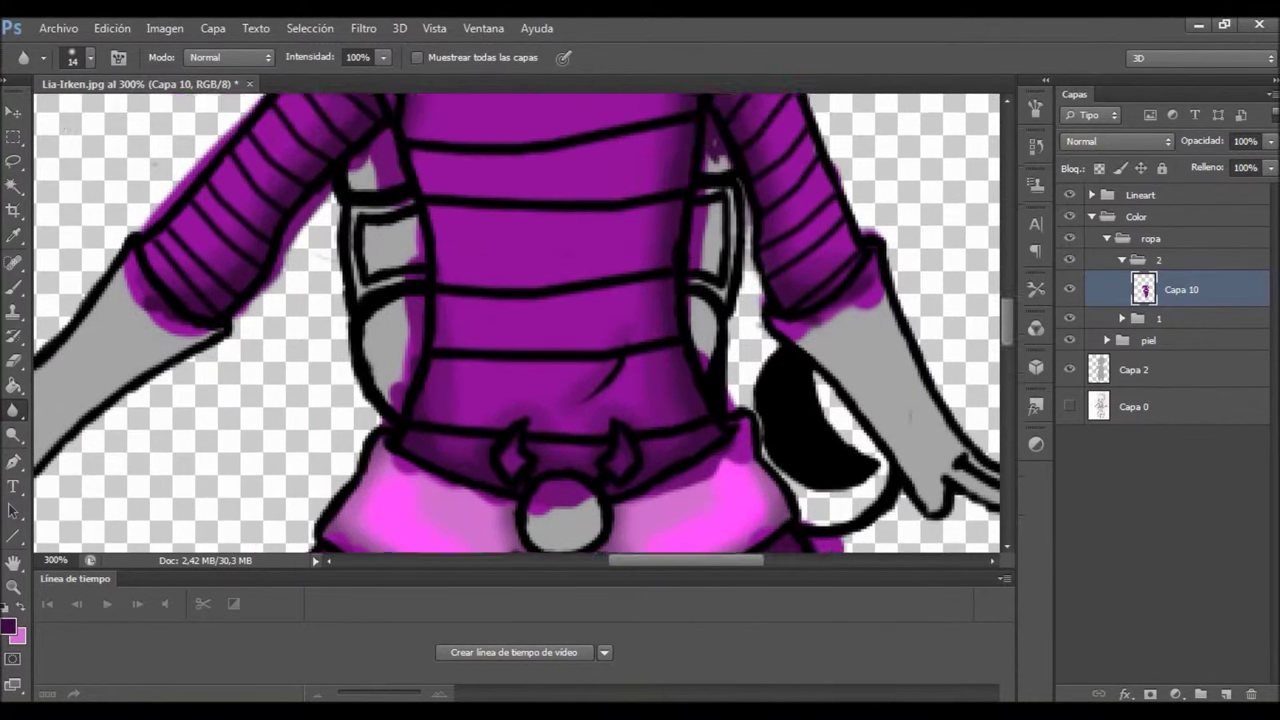
# Erase the purple spilling outside the sleeves and torso on Capa 10 with a 10 px eraser
pyautogui.press('e')
pyautogui.moveTo(478, 268)
pyautogui.mouseDown()
pyautogui.moveTo(560, 300)
pyautogui.moveTo(668, 246)
pyautogui.mouseUp()
pyautogui.scroll(-3, 517, 323)
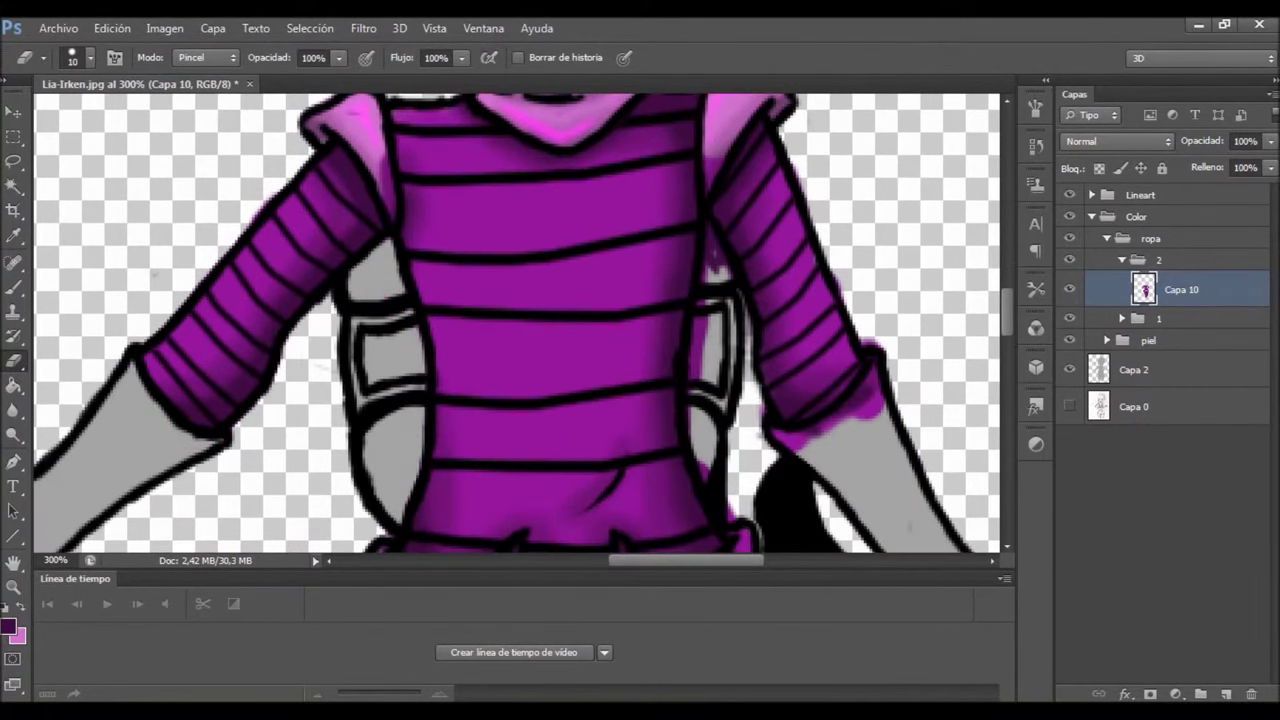
pyautogui.scroll(-2, 517, 323)
pyautogui.scroll(2, 517, 323)
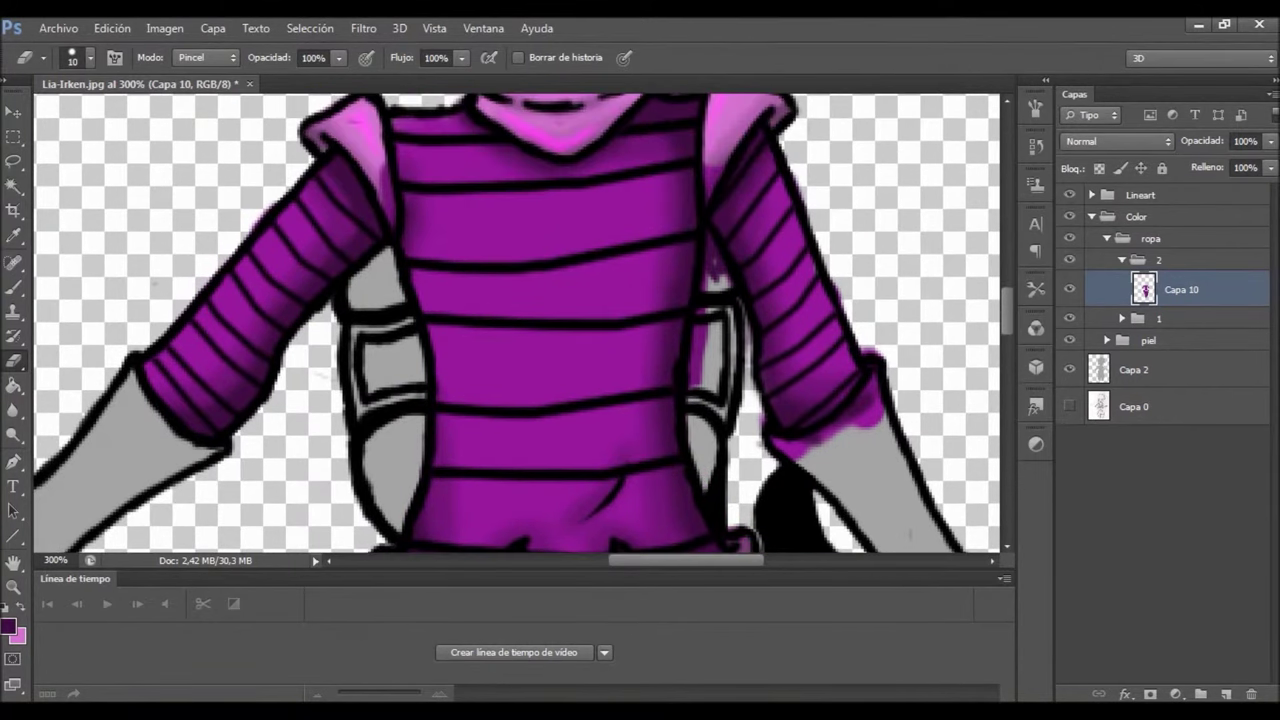
pyautogui.moveTo(830, 440); pyautogui.dragTo(873, 355)
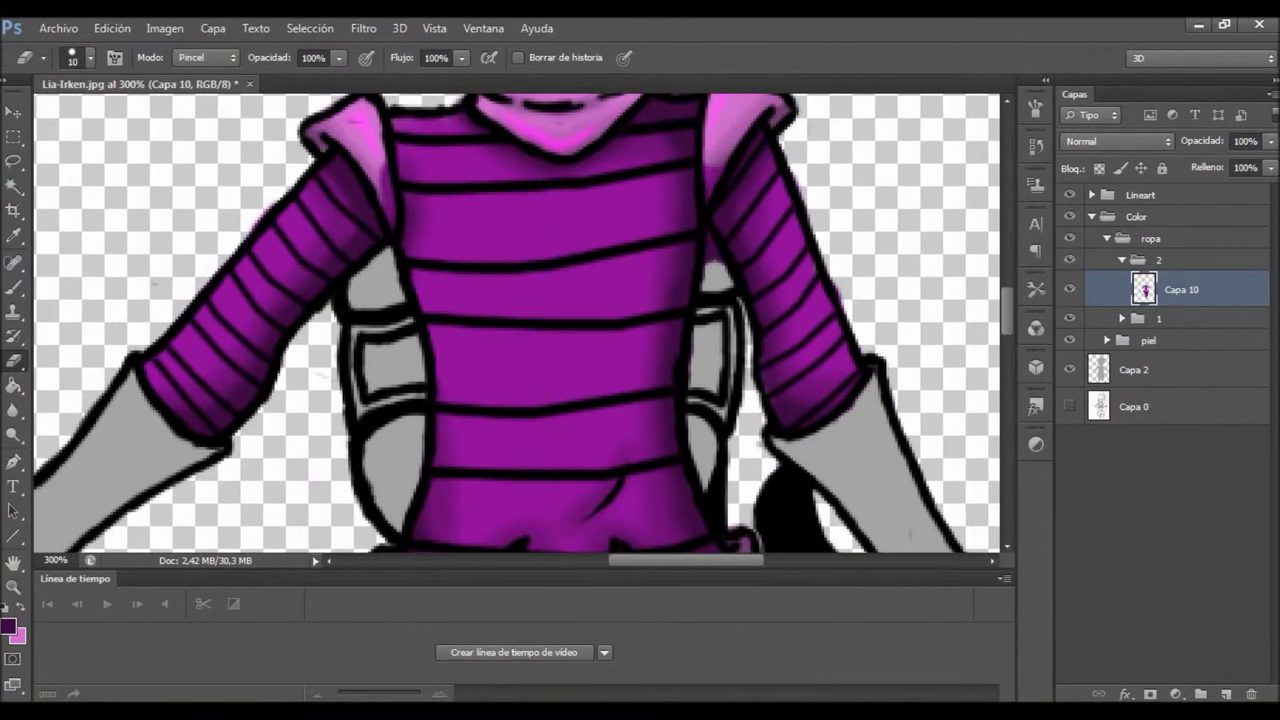
# Reduce the eraser to 5 px and clean the purple off the belt's pink panels, round buckle and horns
pyautogui.scroll(2, 517, 323)
pyautogui.scroll(3, 517, 323)
pyautogui.rightClick(470, 356)
pyautogui.press('Return')
pyautogui.scroll(-10, 517, 323)
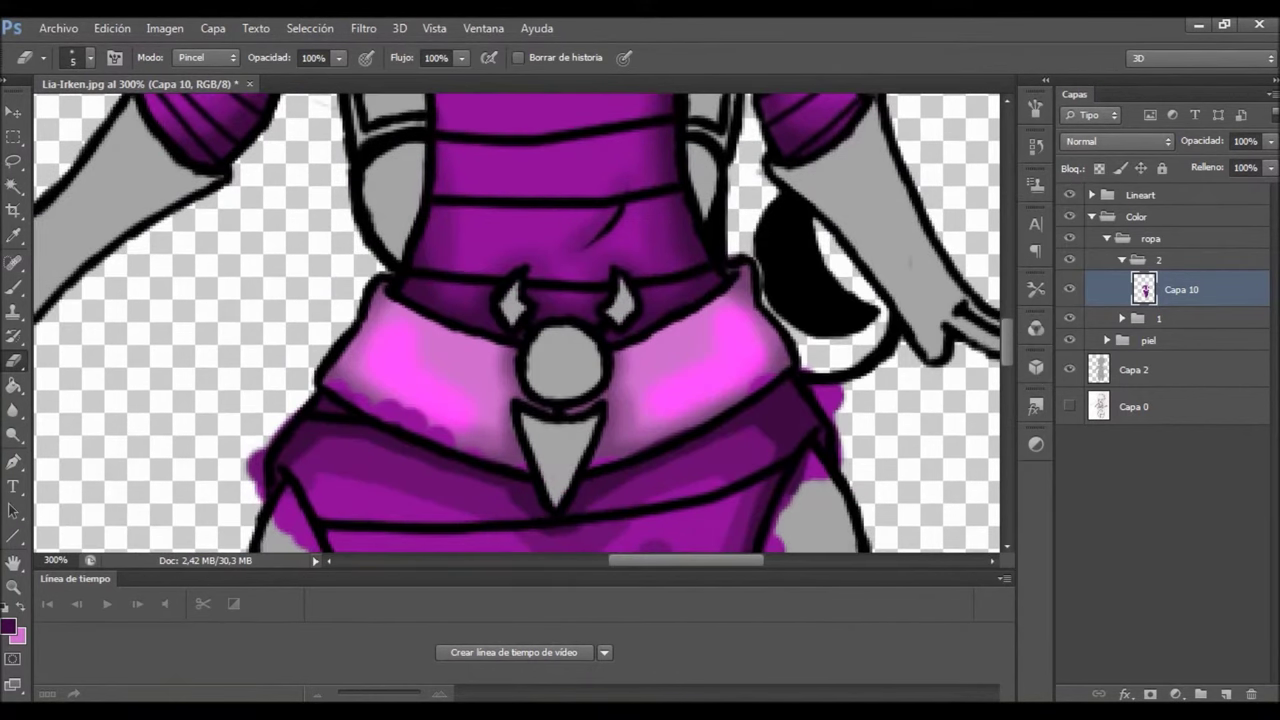
pyautogui.scroll(-4, 517, 323)
# Blur the shadows on the hips and the full length of the striped front section
pyautogui.press('r')
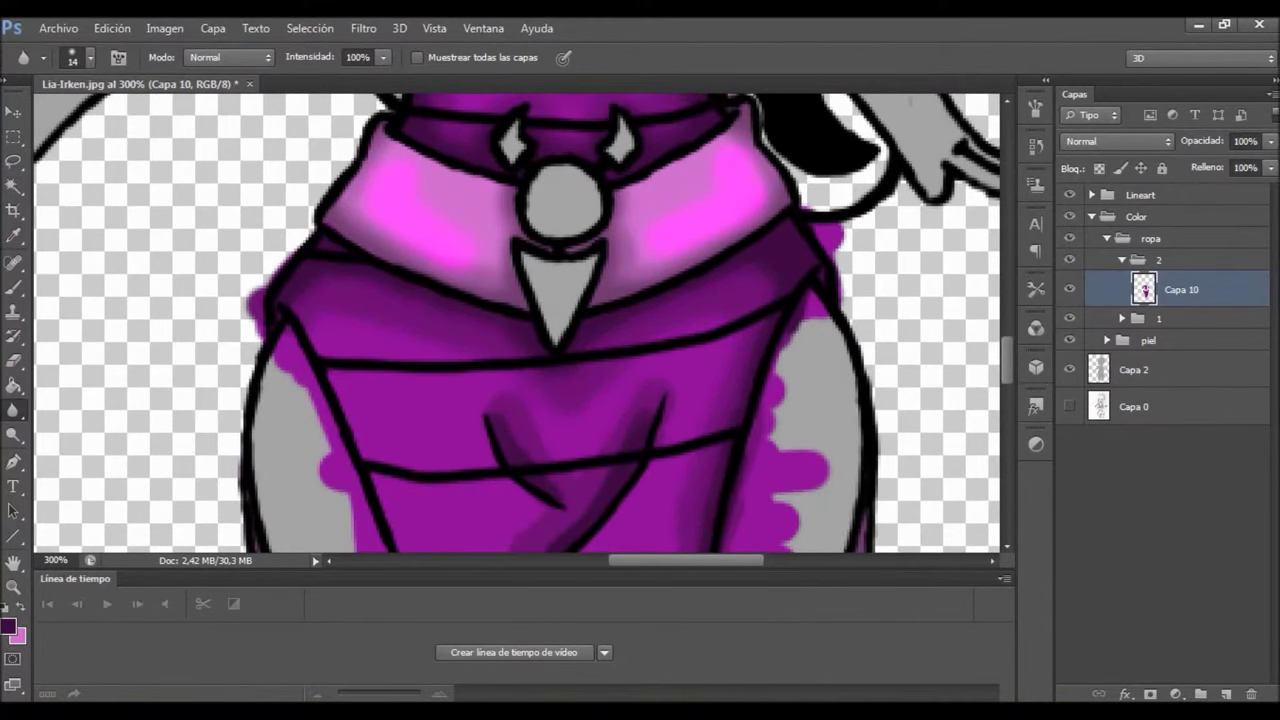
pyautogui.scroll(-4, 517, 323)
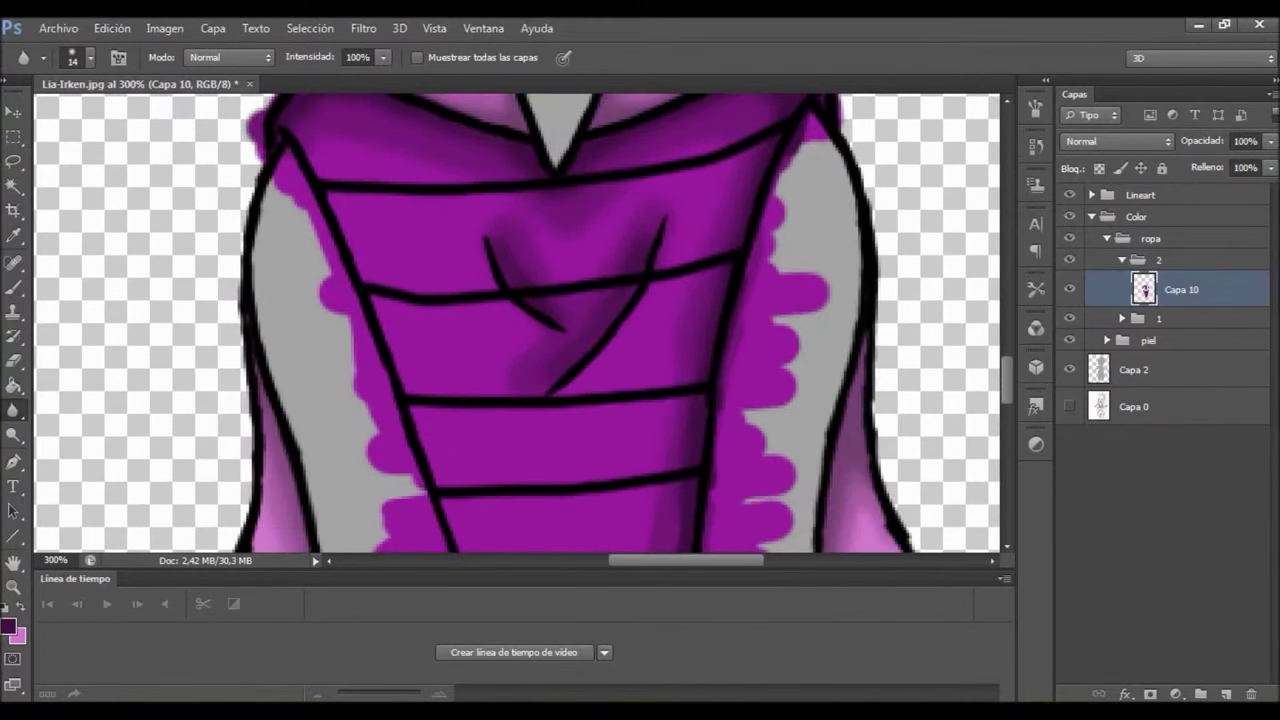
pyautogui.scroll(-4, 517, 323)
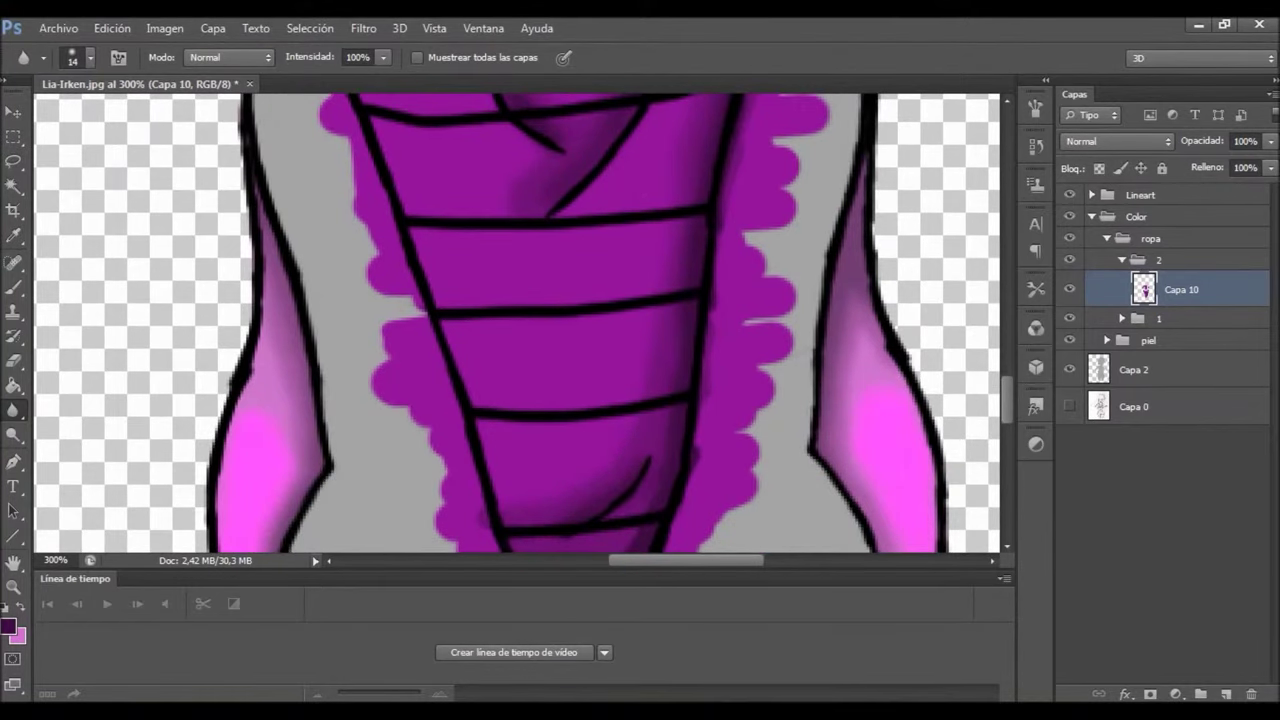
pyautogui.scroll(-4, 517, 323)
# Erase the purple overflow around the striped front section and outer hips with a 10 px eraser
pyautogui.press('e')
pyautogui.rightClick(515, 402)
pyautogui.moveTo(543, 449); pyautogui.dragTo(535, 449)
pyautogui.press('Return')
pyautogui.moveTo(446, 450)
pyautogui.mouseDown()
pyautogui.moveTo(462, 310)
pyautogui.moveTo(680, 390)
pyautogui.moveTo(390, 120)
pyautogui.mouseUp()
pyautogui.moveTo(700, 350); pyautogui.dragTo(760, 140)
pyautogui.scroll(4, 750, 250)
pyautogui.moveTo(720, 440)
pyautogui.mouseDown()
pyautogui.moveTo(760, 300)
pyautogui.moveTo(740, 210)
pyautogui.mouseUp()
pyautogui.moveTo(800, 170); pyautogui.dragTo(765, 285)
pyautogui.moveTo(420, 370)
pyautogui.mouseDown()
pyautogui.moveTo(380, 290)
pyautogui.moveTo(370, 220)
pyautogui.mouseUp()
pyautogui.scroll(4, 517, 323)
pyautogui.moveTo(760, 300); pyautogui.dragTo(740, 385)
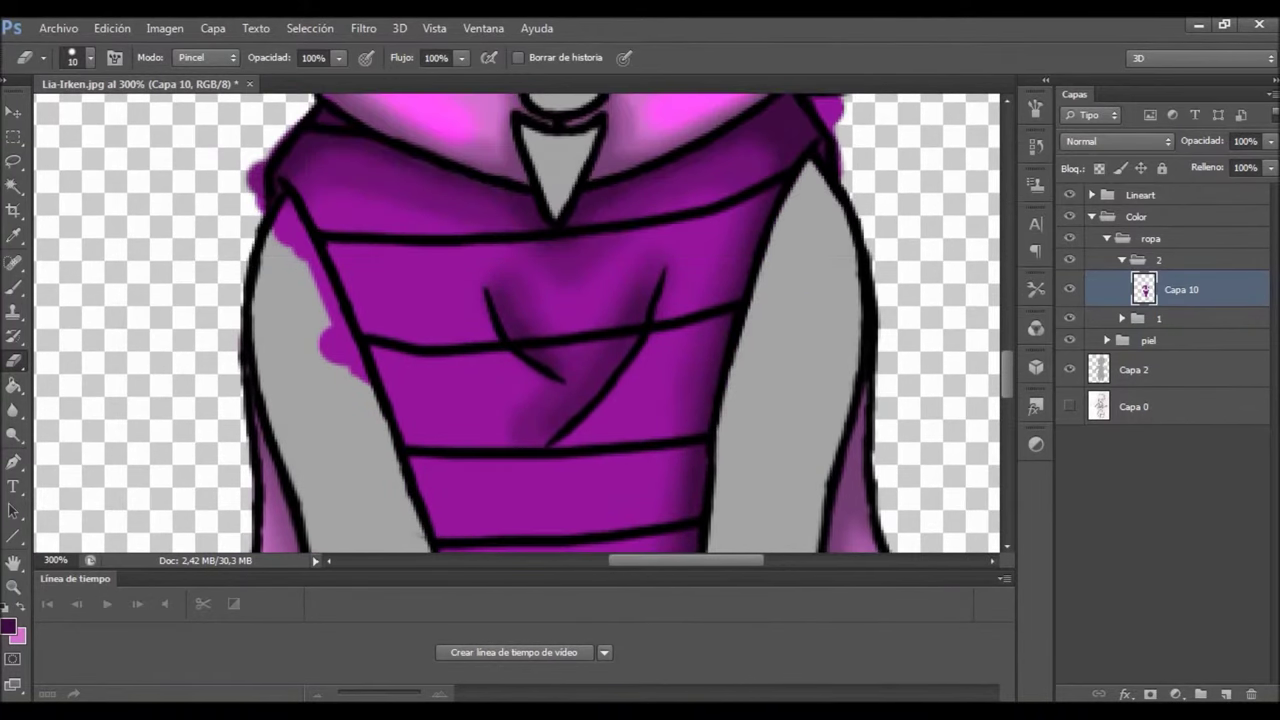
pyautogui.moveTo(290, 200); pyautogui.dragTo(360, 385)
pyautogui.scroll(4, 517, 323)
pyautogui.moveTo(275, 370); pyautogui.dragTo(255, 445)
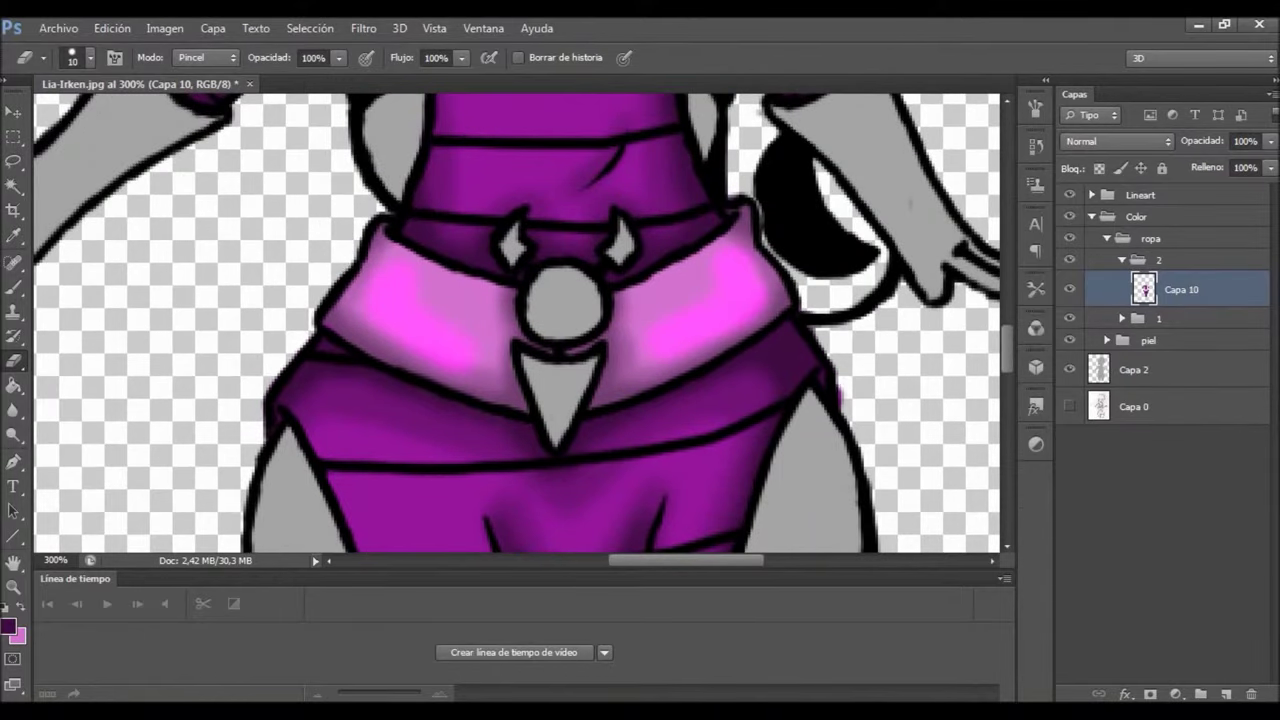
pyautogui.scroll(-4, 517, 323)
# Select the purple suit's painted area and add a new layer above Capa 10 with the Luz intensa blend mode
pyautogui.press('z')
pyautogui.hotkey('ctrl', '0')
pyautogui.press('w')
pyautogui.click(640, 250)
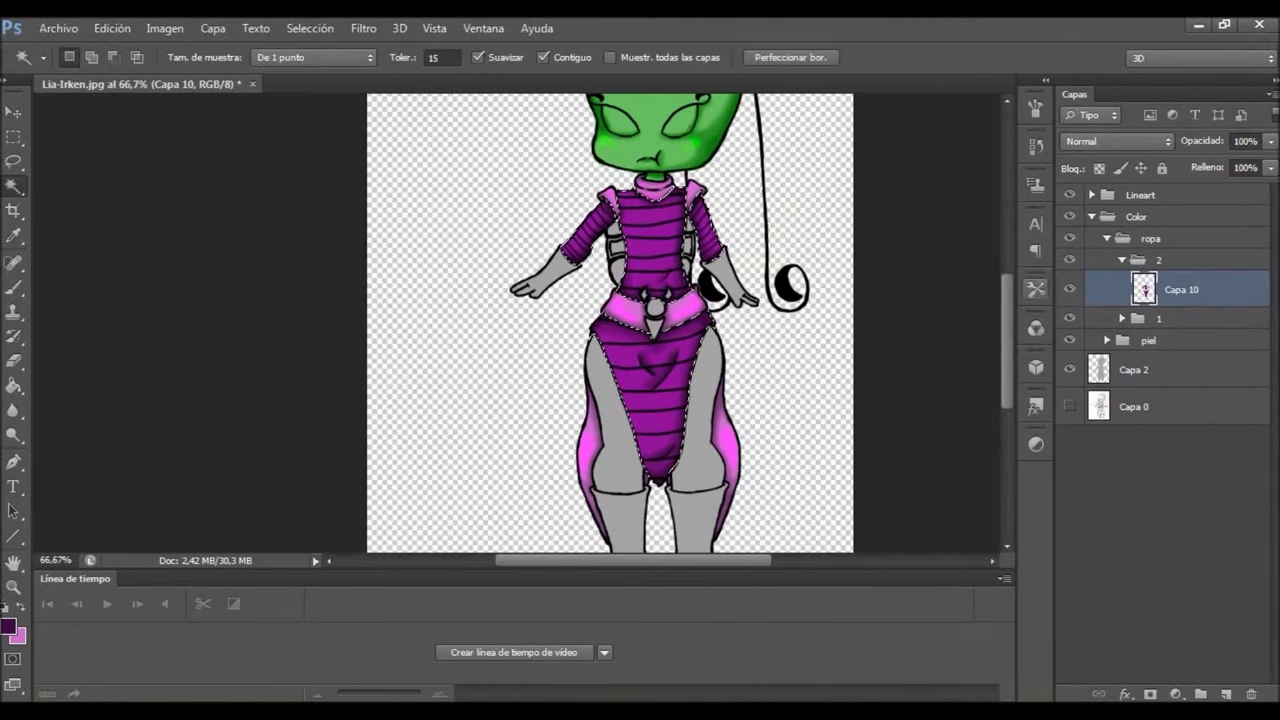
pyautogui.hotkey('ctrl', 'shift', 'alt', 'n')
pyautogui.click(1117, 141)
pyautogui.click(1090, 420)
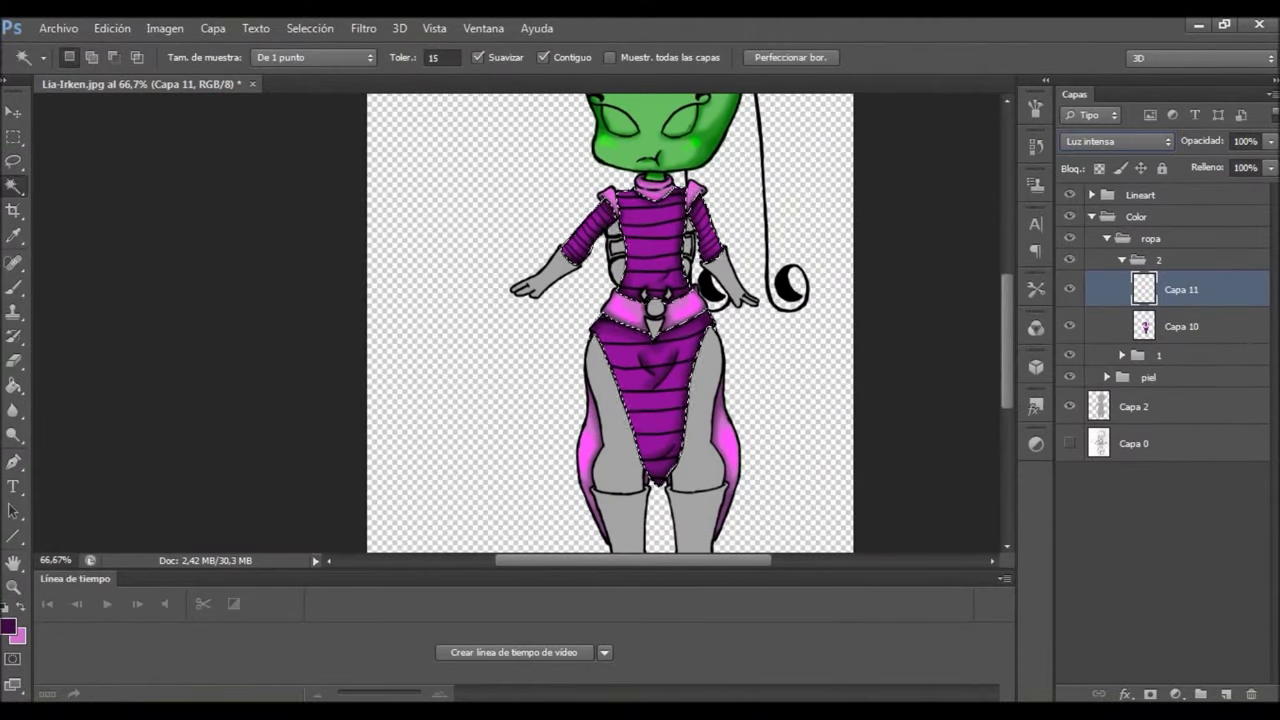
# Sample the suit's base purple and paint highlights on the sleeves, torso and front section with the 6 px brush
pyautogui.hotkey('ctrl', '+')
pyautogui.hotkey('ctrl', '+')
pyautogui.hotkey('ctrl', '+')
pyautogui.scroll(3, 517, 323)
pyautogui.press('i')
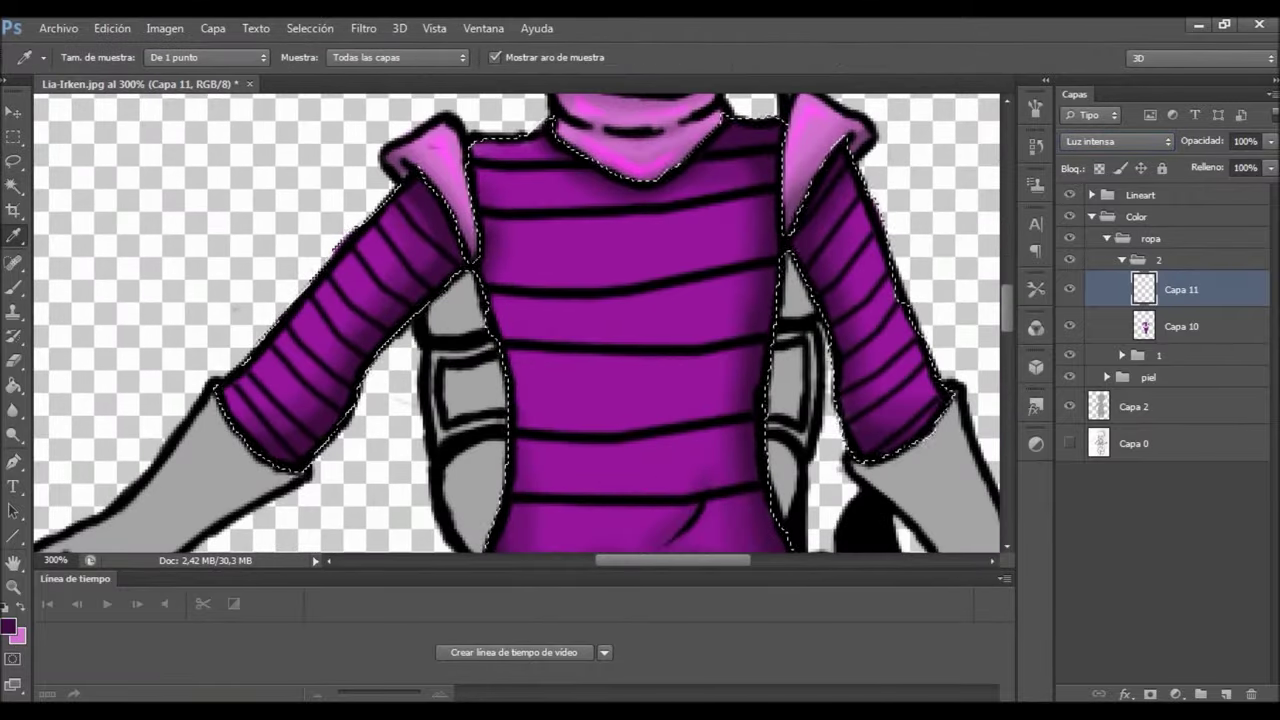
pyautogui.press('b')
pyautogui.press('i')
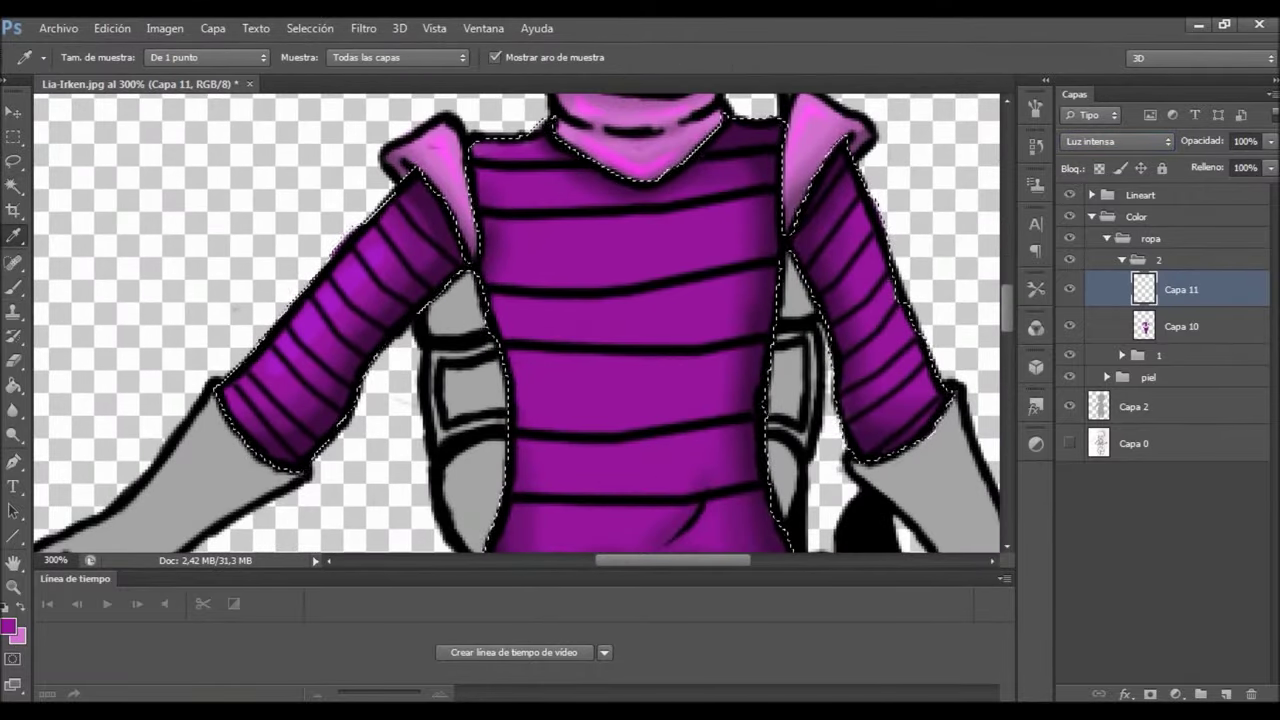
pyautogui.press('b')
pyautogui.scroll(-5, 517, 323)
pyautogui.scroll(-3, 517, 323)
pyautogui.scroll(-3, 517, 323)
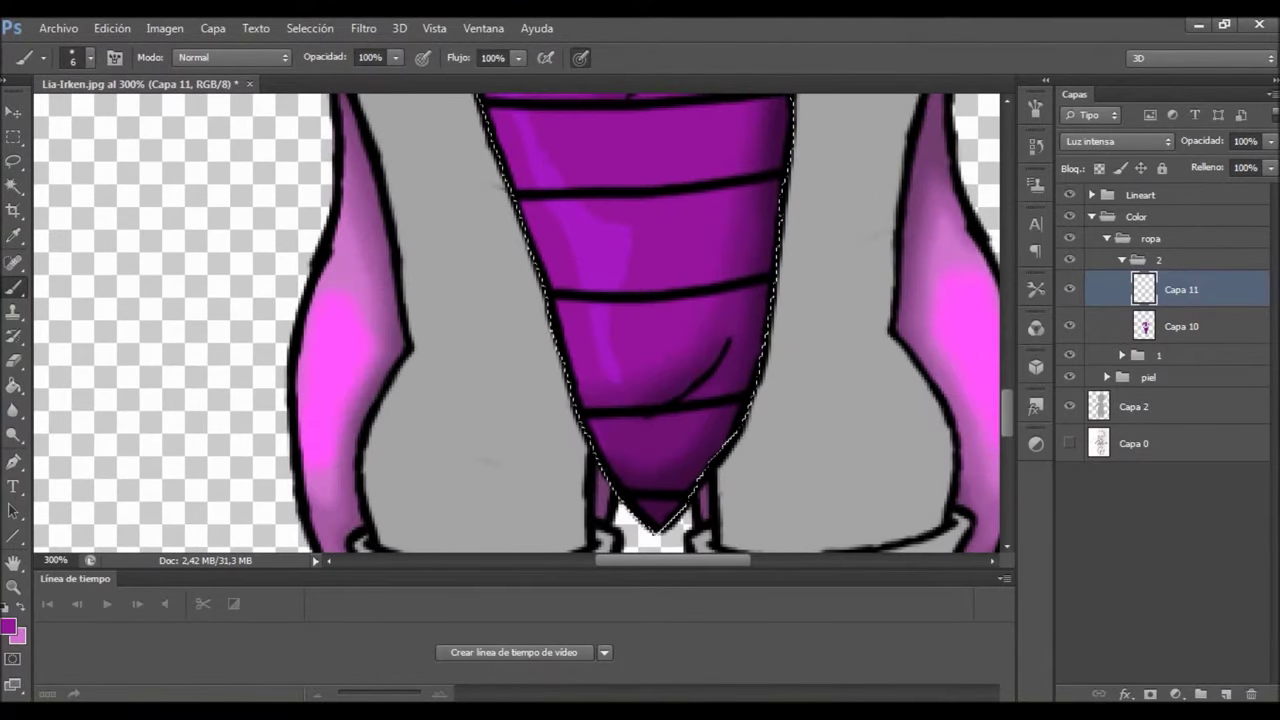
# Soften the suit's highlights on Capa 11 with the 14 px Blur tool
pyautogui.press('r')
pyautogui.scroll(3, 517, 323)
pyautogui.scroll(3, 517, 323)
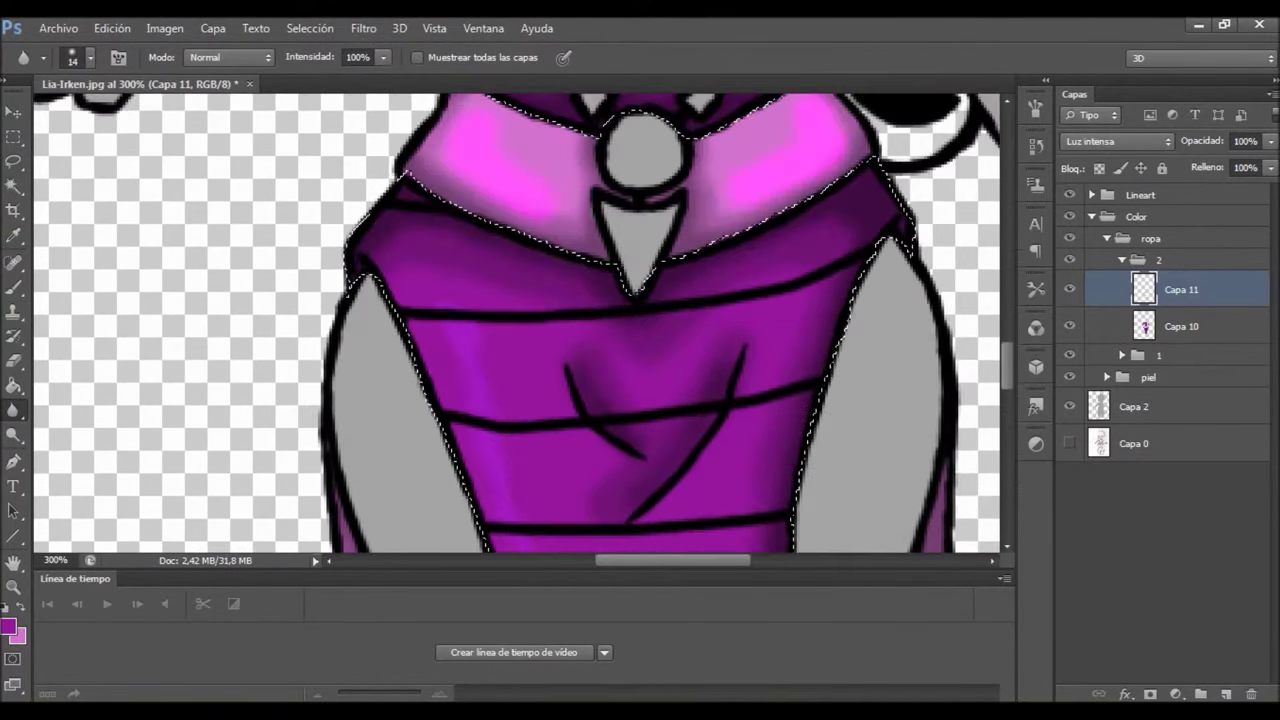
pyautogui.scroll(3, 517, 323)
# Try Luz lineal for Capa 11, clear the selection and set the layer's blend mode to Mezcla definida
pyautogui.click(1117, 141)
pyautogui.click(1100, 238)
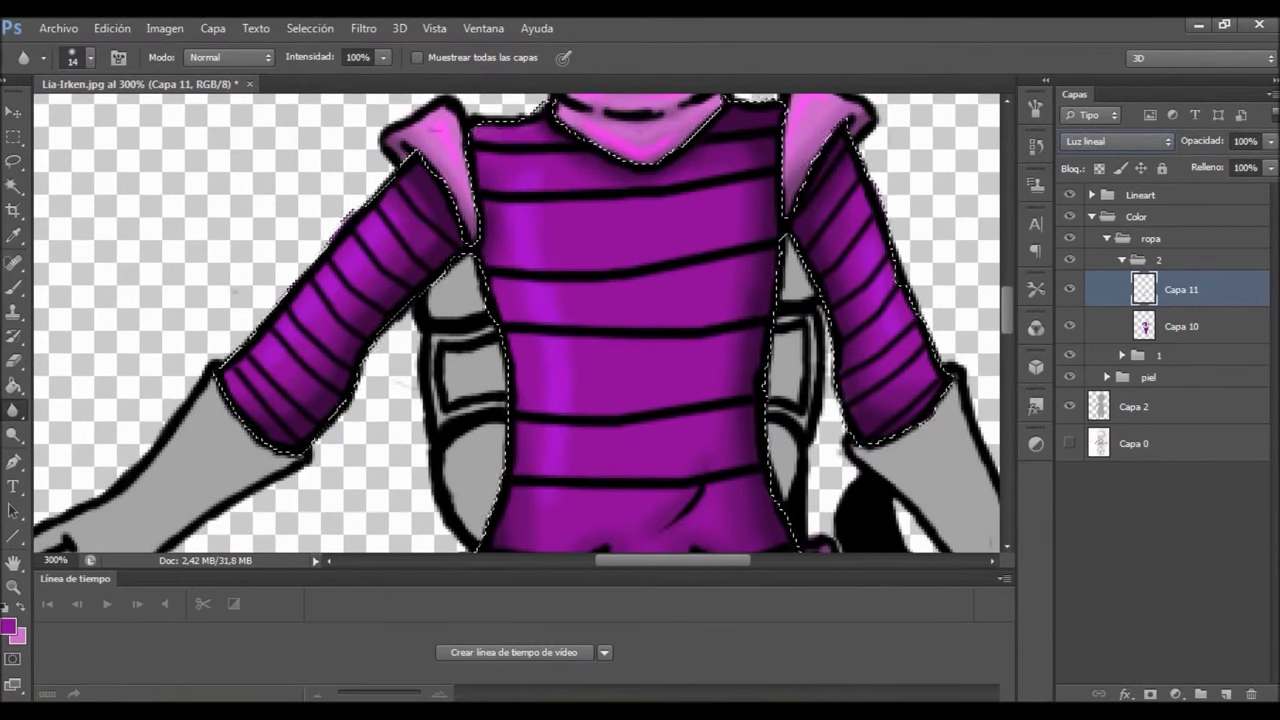
pyautogui.hotkey('ctrl', '-')
pyautogui.hotkey('ctrl', '-')
pyautogui.hotkey('ctrl', '-')
pyautogui.press('Down')
pyautogui.press('Down')
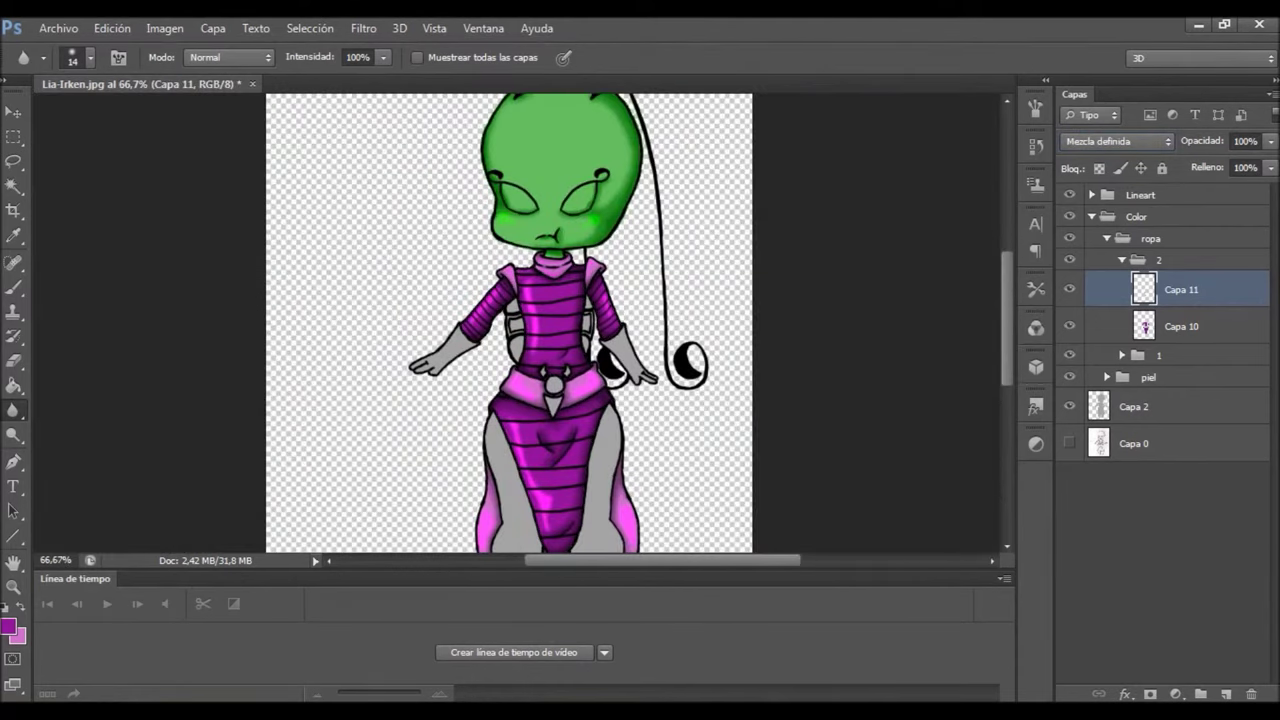
# Adjust the blend mode of the pink clothing's highlight layer in group 1 and view the whole figure
pyautogui.click(1117, 141)
pyautogui.hotkey('alt', '[')
pyautogui.click(1117, 141)
pyautogui.press('Escape')
pyautogui.hotkey('ctrl', '-')
pyautogui.hotkey('ctrl', '-')
pyautogui.hotkey('alt', ']')
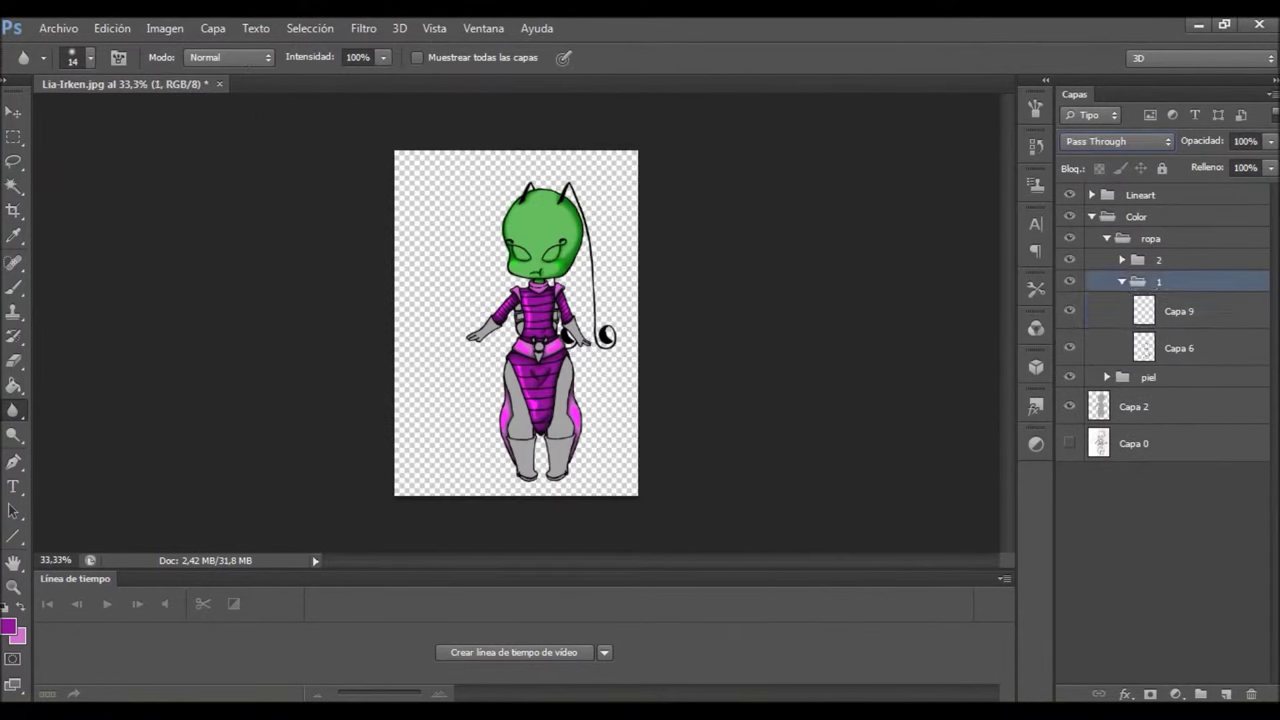
# Create a group named 3 above group 2 in ropa and add a new empty layer inside it
pyautogui.click(1201, 693)
pyautogui.doubleClick(1160, 260)
pyautogui.write('3')
pyautogui.press('Return')
pyautogui.click(1226, 693)
# Choose a dark gray and paint both gloves on Capa 12 with a 37 px brush
pyautogui.press('z')
pyautogui.hotkey('ctrl', '+')
pyautogui.hotkey('ctrl', '+')
pyautogui.hotkey('ctrl', '+')
pyautogui.hotkey('ctrl', '+')
pyautogui.click(9, 627)
pyautogui.press('Return')
pyautogui.press('b')
pyautogui.rightClick(300, 370)
pyautogui.moveTo(195, 420)
pyautogui.mouseDown()
pyautogui.moveTo(260, 435)
pyautogui.moveTo(360, 340)
pyautogui.mouseUp()
pyautogui.moveTo(760, 340); pyautogui.dragTo(870, 460)
# Fill both legs and boots with flat dark gray on Capa 12
pyautogui.scroll(-6, 600, 330)
pyautogui.moveTo(380, 190); pyautogui.dragTo(480, 520)
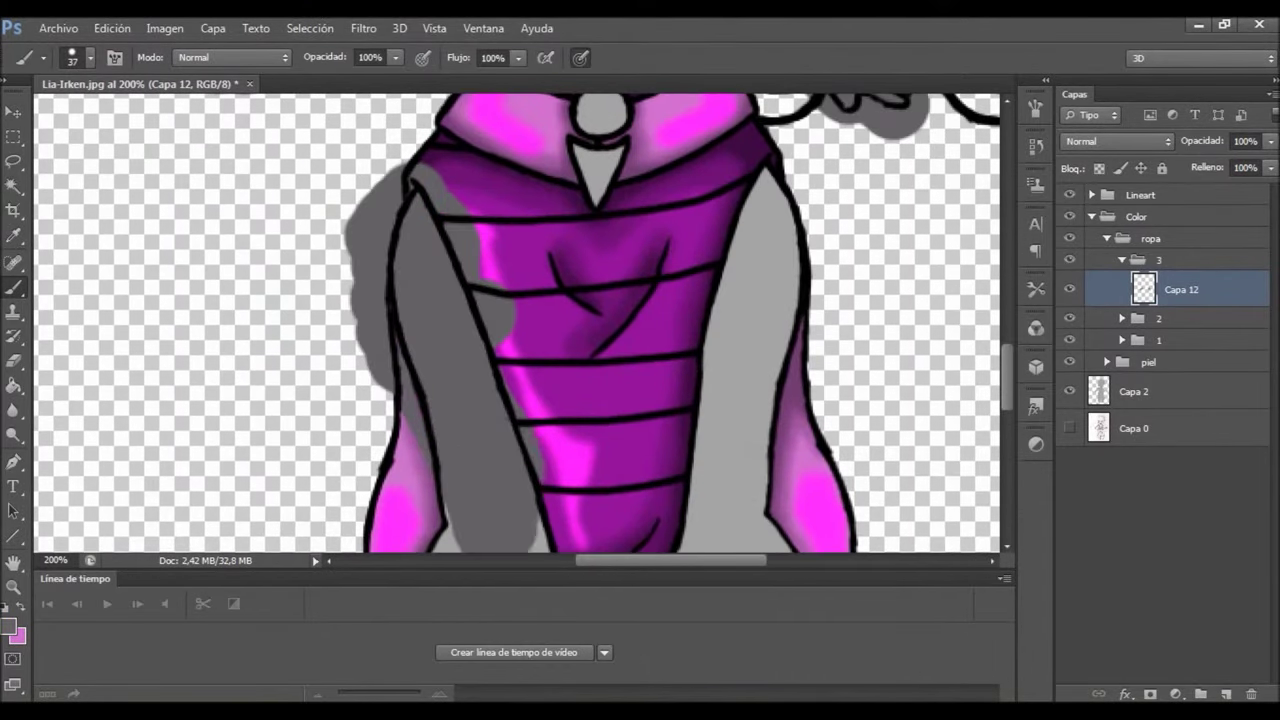
pyautogui.moveTo(740, 190); pyautogui.dragTo(780, 540)
pyautogui.scroll(-5, 520, 320)
pyautogui.moveTo(420, 290); pyautogui.dragTo(570, 490)
pyautogui.moveTo(650, 340); pyautogui.dragTo(800, 480)
pyautogui.scroll(-3, 520, 320)
pyautogui.moveTo(790, 300); pyautogui.dragTo(630, 500)
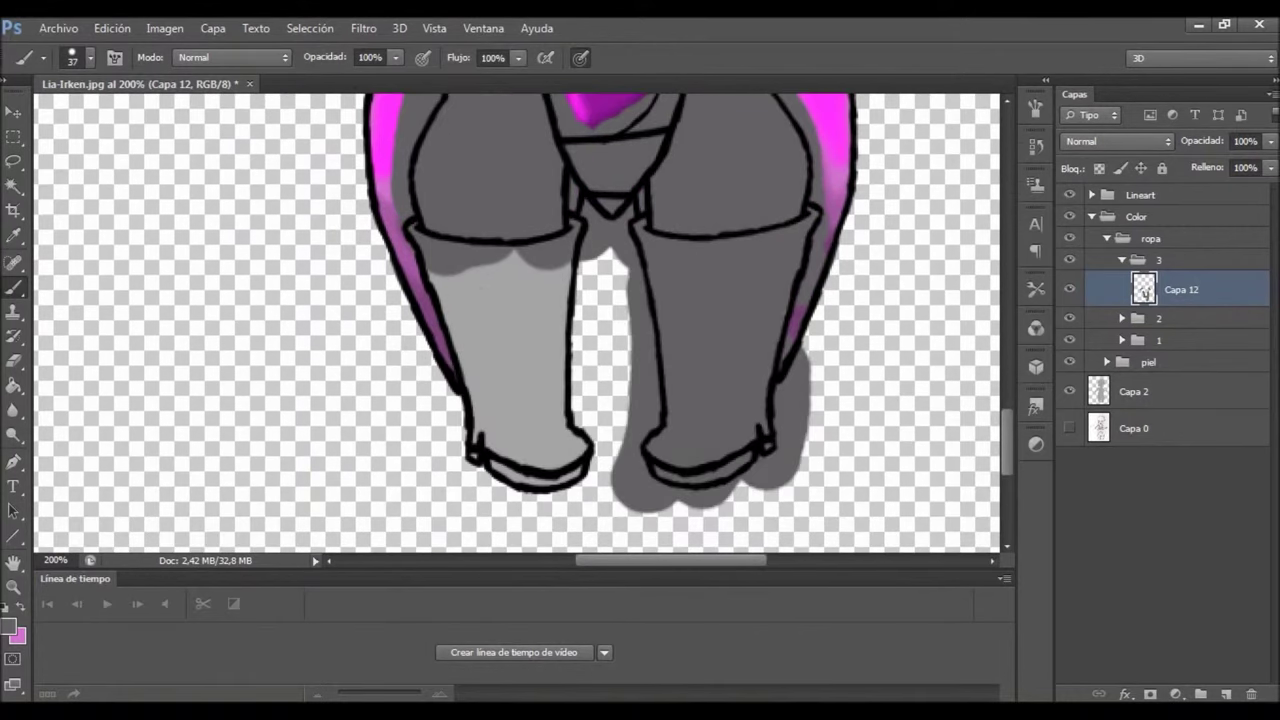
pyautogui.moveTo(430, 270); pyautogui.dragTo(580, 470)
# Pick a darker gray, set the brush to 16 px and paint shadows on the left boot
pyautogui.click(9, 627)
pyautogui.press('Return')
pyautogui.rightClick(430, 386)
pyautogui.write('16')
pyautogui.press('Return')
pyautogui.moveTo(455, 430)
pyautogui.mouseDown()
pyautogui.moveTo(555, 495)
pyautogui.moveTo(565, 230)
pyautogui.moveTo(515, 420)
pyautogui.moveTo(500, 232)
pyautogui.mouseUp()
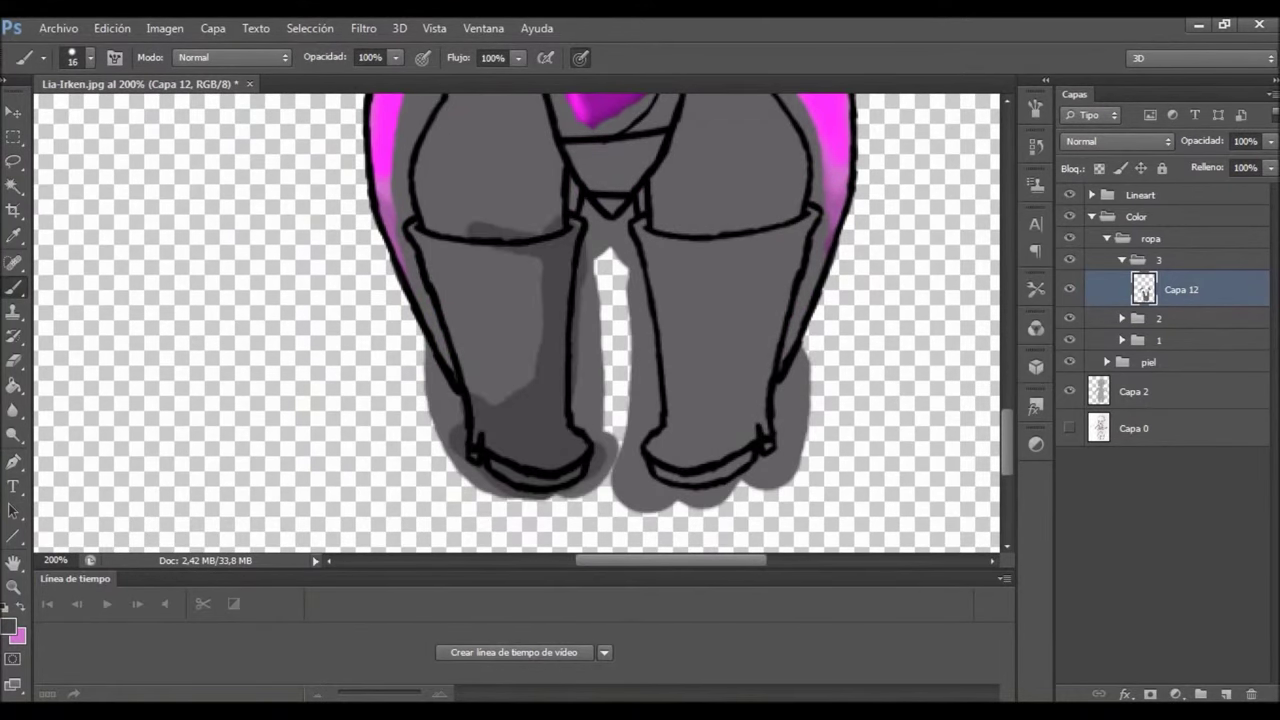
pyautogui.moveTo(415, 240); pyautogui.dragTo(565, 145)
# Paint darker gray shadows along the inner side and bottom of the left leg on Capa 12
pyautogui.scroll(4, 520, 320)
pyautogui.moveTo(545, 230); pyautogui.dragTo(530, 390)
pyautogui.moveTo(520, 440); pyautogui.dragTo(390, 445)
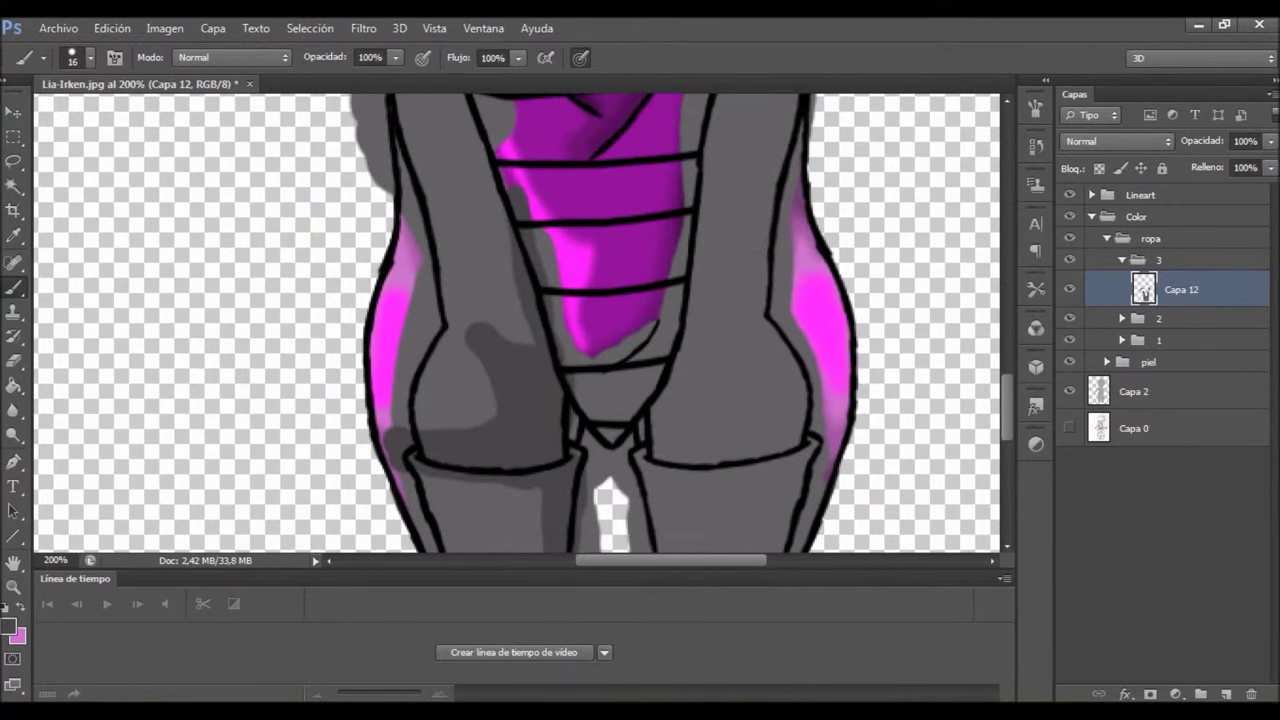
pyautogui.moveTo(505, 340); pyautogui.dragTo(500, 160)
pyautogui.scroll(5, 600, 320)
pyautogui.moveTo(385, 200)
pyautogui.mouseDown()
pyautogui.moveTo(480, 420)
pyautogui.moveTo(495, 525)
pyautogui.mouseUp()
# Paint matching darker gray shadows along the inner side and bottom of the right leg
pyautogui.moveTo(770, 190); pyautogui.dragTo(700, 370)
pyautogui.moveTo(700, 220); pyautogui.dragTo(745, 430)
pyautogui.scroll(-4, 600, 320)
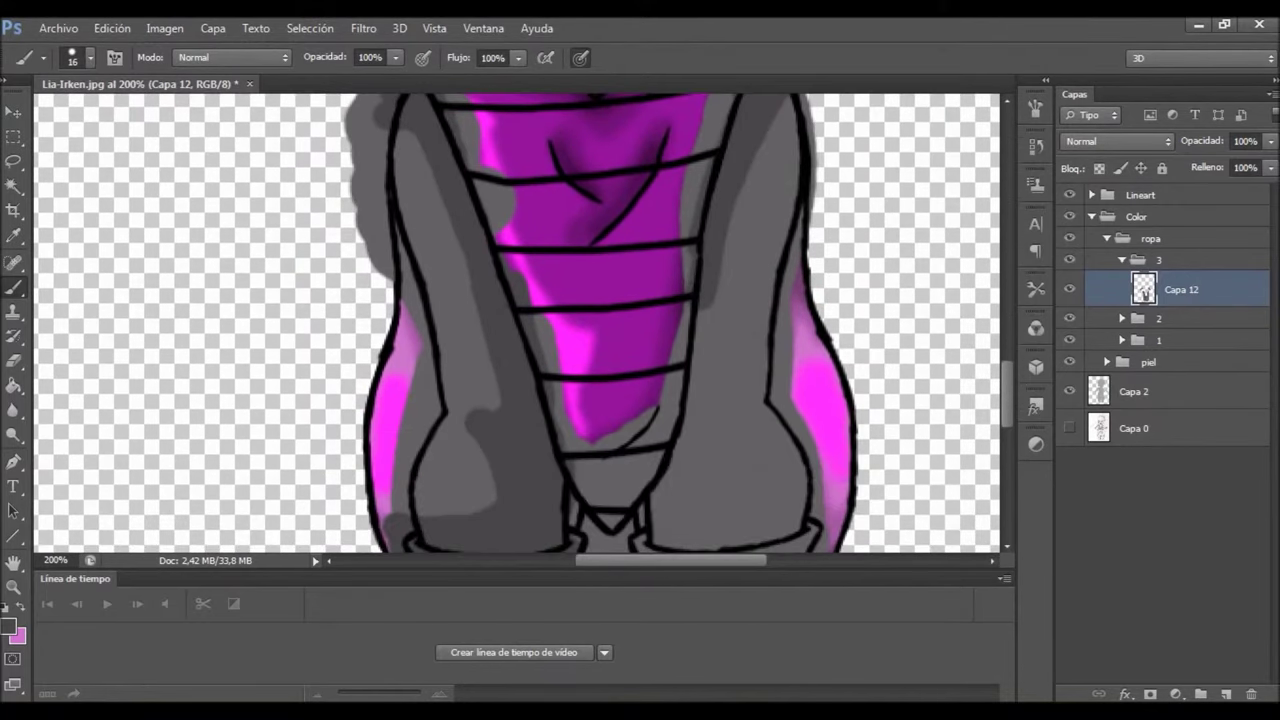
pyautogui.moveTo(690, 540); pyautogui.dragTo(830, 505)
pyautogui.moveTo(715, 510); pyautogui.dragTo(705, 260)
pyautogui.moveTo(760, 310); pyautogui.dragTo(790, 100)
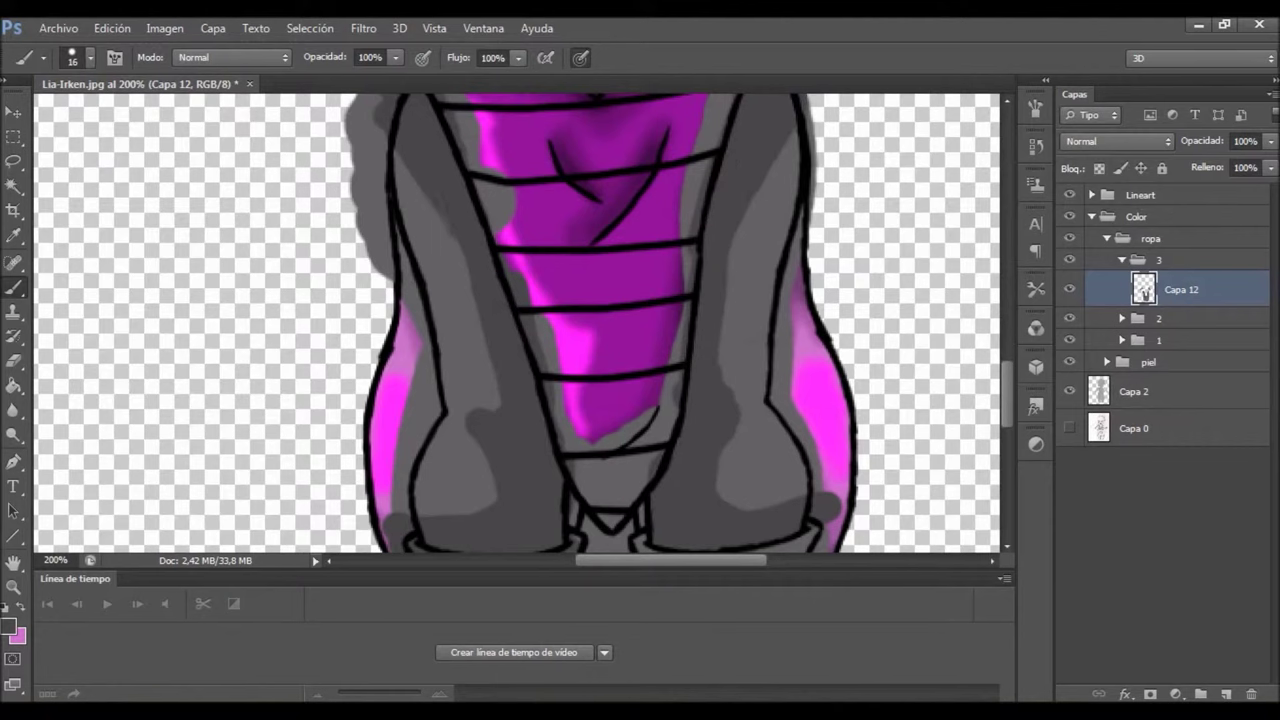
pyautogui.press('e')
pyautogui.press('b')
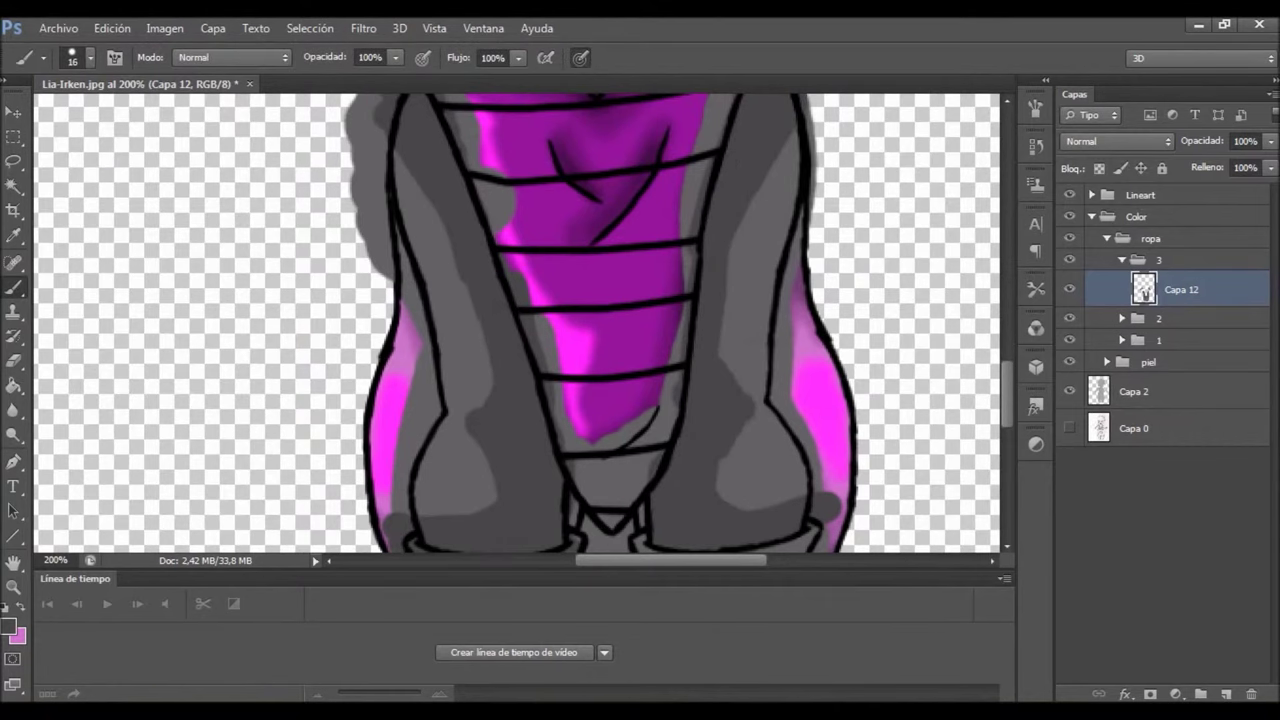
# Paint darker gray shadows on the inner edge, cuff and foot of the right boot
pyautogui.scroll(-4, 600, 320)
pyautogui.moveTo(620, 228)
pyautogui.mouseDown()
pyautogui.moveTo(668, 480)
pyautogui.moveTo(785, 420)
pyautogui.mouseUp()
pyautogui.moveTo(670, 265); pyautogui.dragTo(820, 240)
# Pick a near-black gray, reduce the brush to 8 px and paint the deepest shadows on the left boot and leg
pyautogui.click(13, 628)
pyautogui.click(865, 171)
pyautogui.press('[')
pyautogui.moveTo(580, 495)
pyautogui.mouseDown()
pyautogui.moveTo(470, 440)
pyautogui.moveTo(572, 365)
pyautogui.moveTo(570, 240)
pyautogui.moveTo(424, 248)
pyautogui.mouseUp()
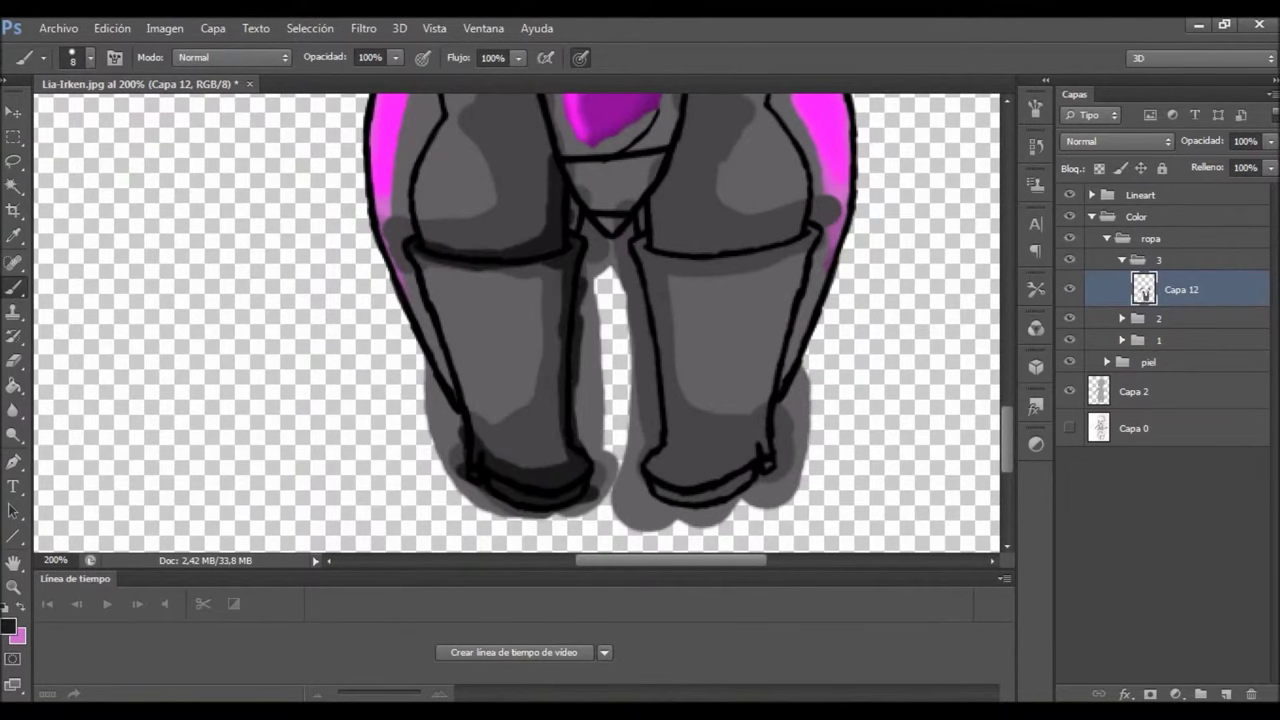
pyautogui.scroll(3, 560, 300)
pyautogui.moveTo(545, 380); pyautogui.dragTo(510, 435)
pyautogui.moveTo(520, 245); pyautogui.dragTo(500, 345)
# Paint the deepest near-black shadows along the inner side of the right leg and boot
pyautogui.scroll(3, 600, 320)
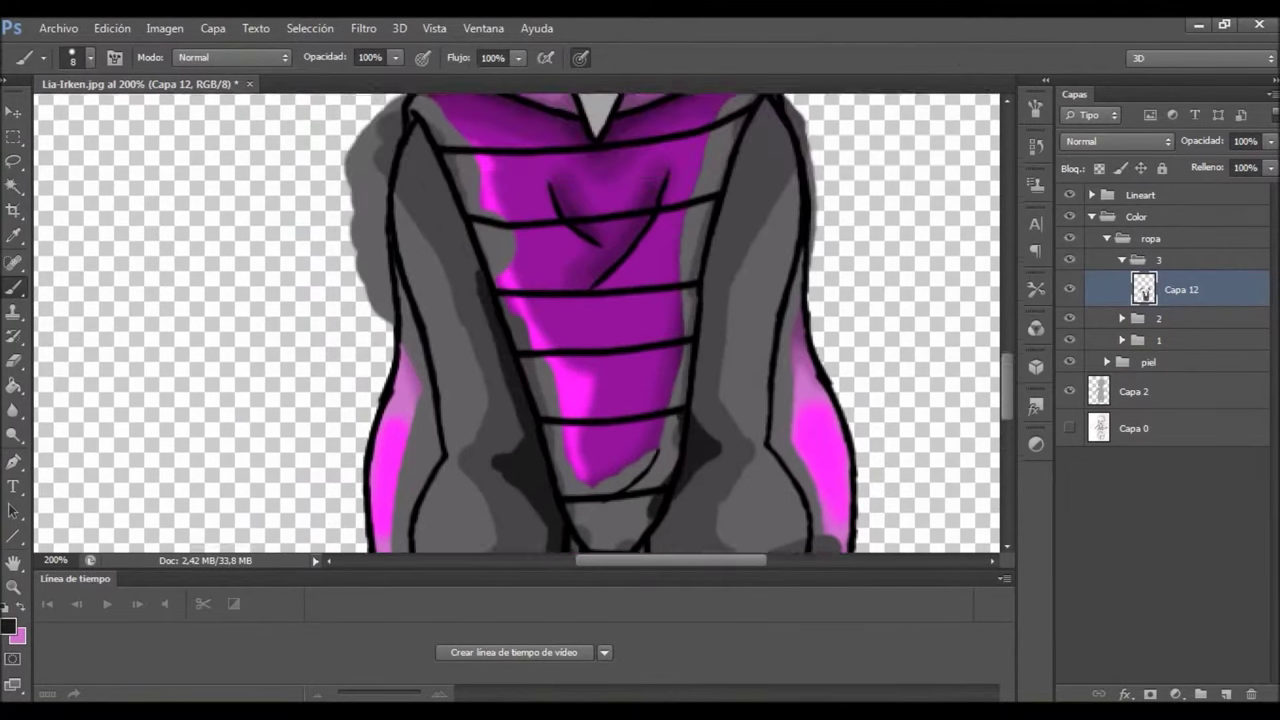
pyautogui.moveTo(785, 190)
pyautogui.mouseDown()
pyautogui.moveTo(715, 330)
pyautogui.moveTo(715, 438)
pyautogui.mouseUp()
pyautogui.scroll(-3, 600, 320)
pyautogui.moveTo(700, 265)
pyautogui.mouseDown()
pyautogui.moveTo(670, 480)
pyautogui.moveTo(650, 470)
pyautogui.mouseUp()
pyautogui.scroll(-3, 600, 320)
pyautogui.moveTo(645, 340)
pyautogui.mouseDown()
pyautogui.moveTo(650, 460)
pyautogui.moveTo(755, 525)
pyautogui.mouseUp()
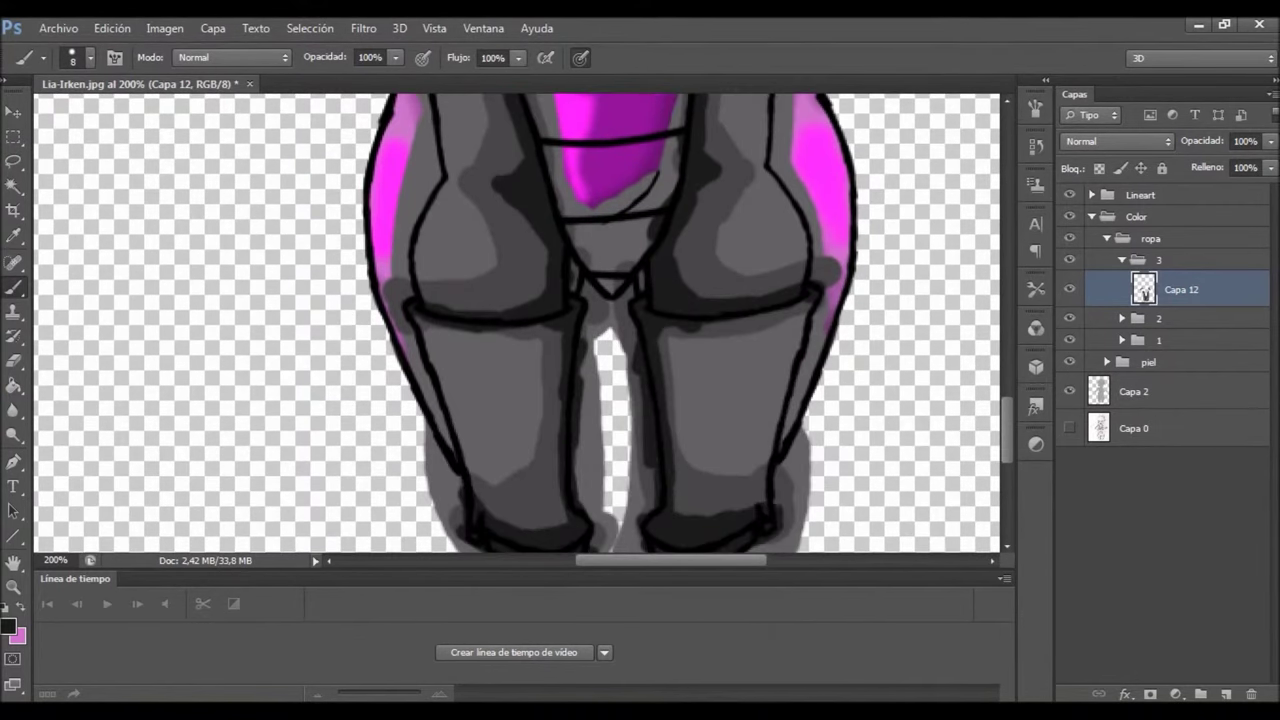
# Paint near-black shadows on the fingers and lower edges of both gloves
pyautogui.scroll(5, 560, 320)
pyautogui.moveTo(195, 305)
pyautogui.mouseDown()
pyautogui.moveTo(300, 265)
pyautogui.moveTo(350, 205)
pyautogui.mouseUp()
pyautogui.moveTo(760, 205); pyautogui.dragTo(860, 330)
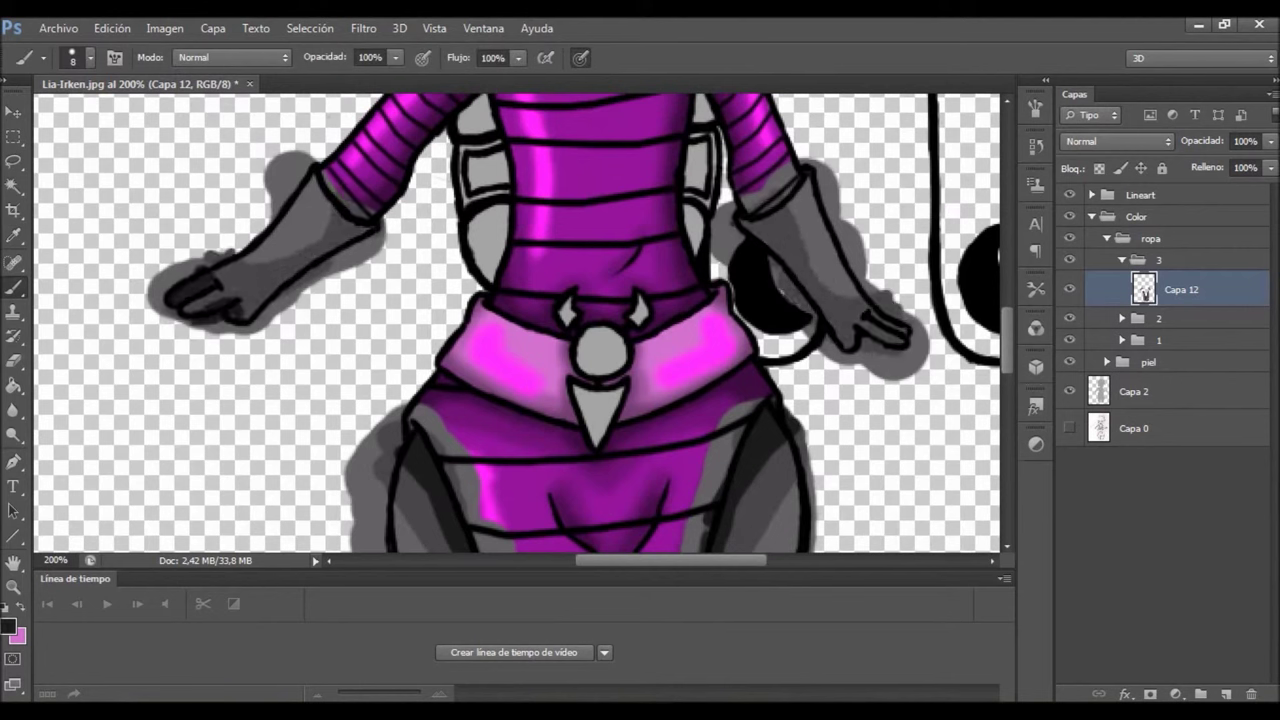
# Soften the glove shading with the 14 px Blur tool and erase the gray overspill around both gloves with a 10 px eraser
pyautogui.press('r')
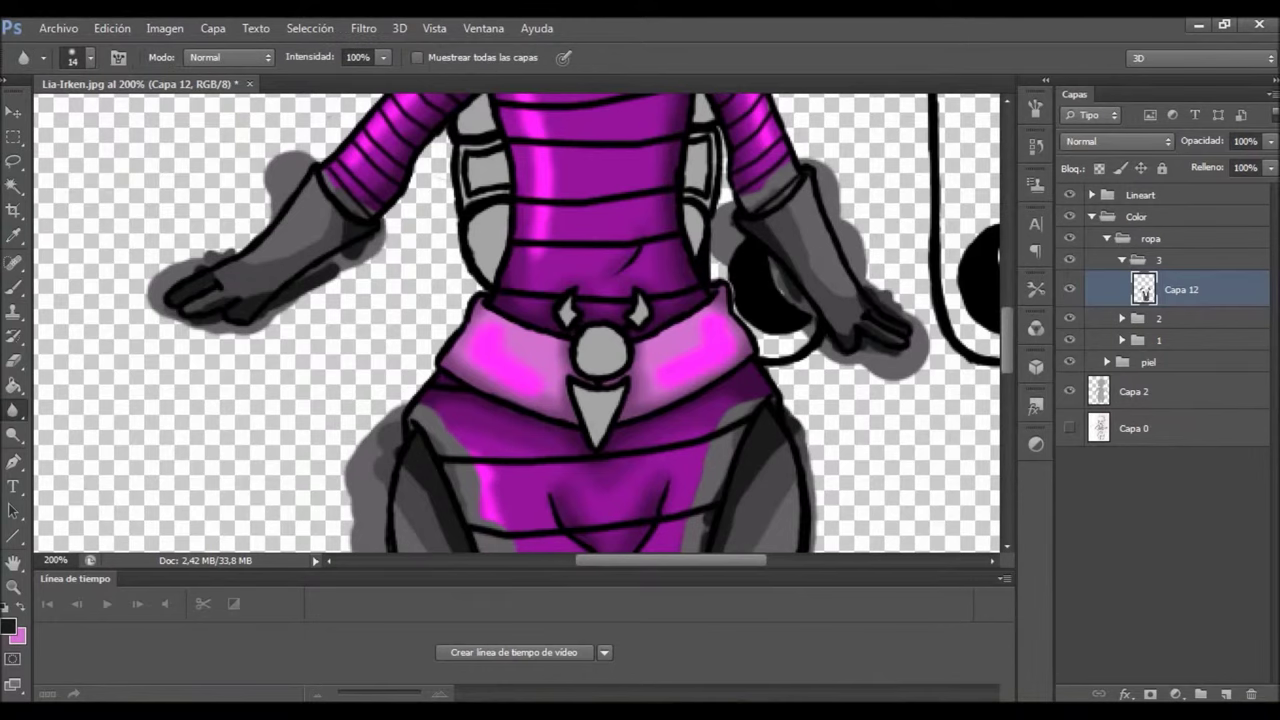
pyautogui.scroll(2, 518, 322)
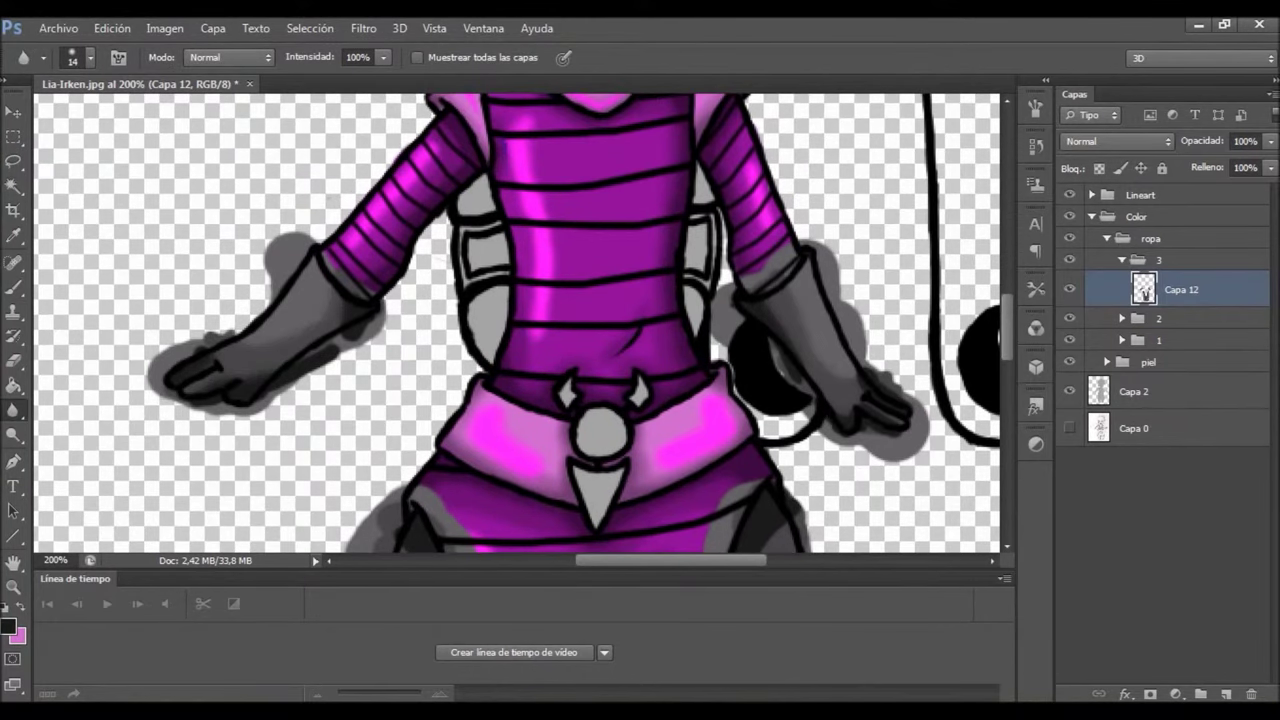
pyautogui.press('e')
pyautogui.moveTo(152, 356); pyautogui.dragTo(158, 392)
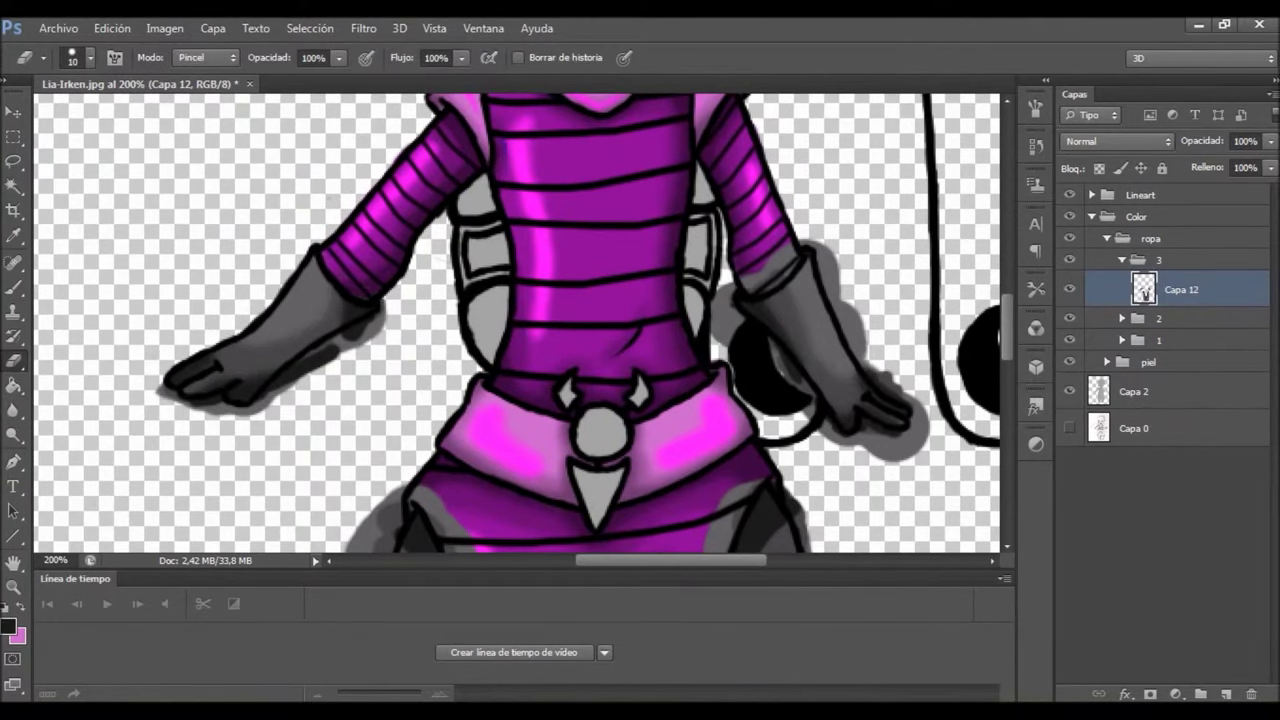
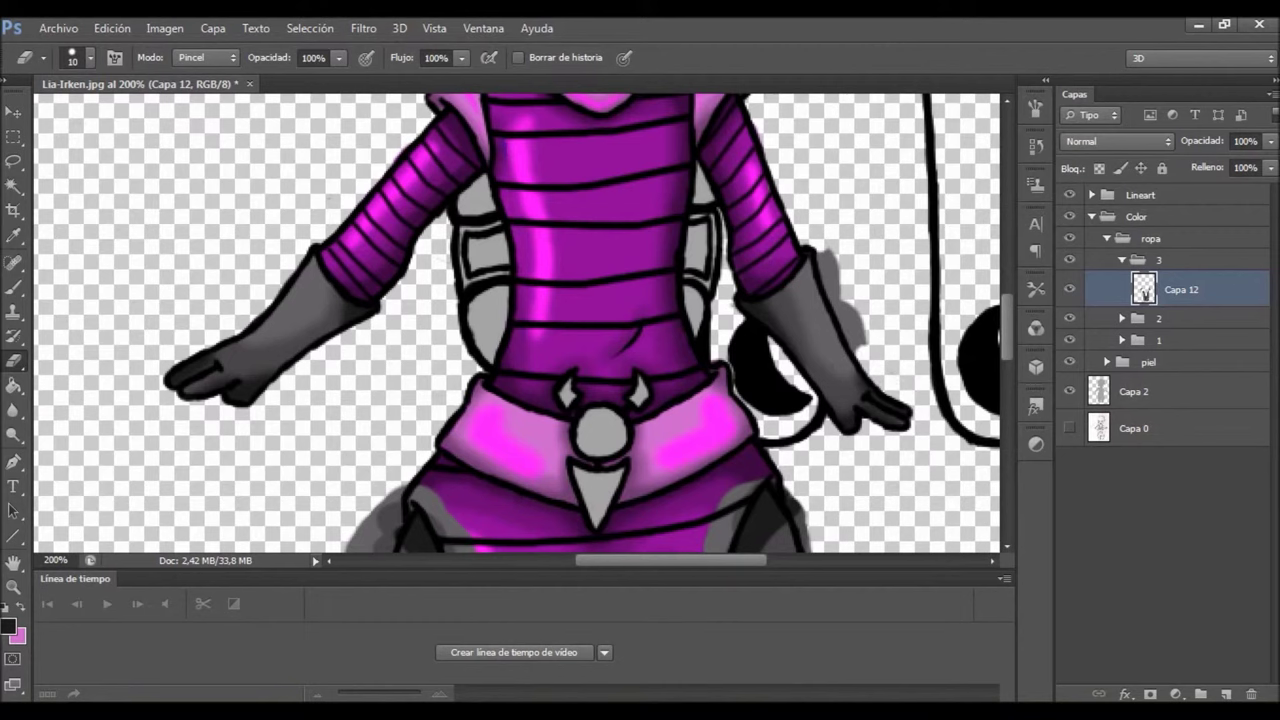
# Blur the shadow edges on both legs and boots, enlarging the Blur brush from 14 to 39 px
pyautogui.press('r')
pyautogui.scroll(-5, 516, 323)
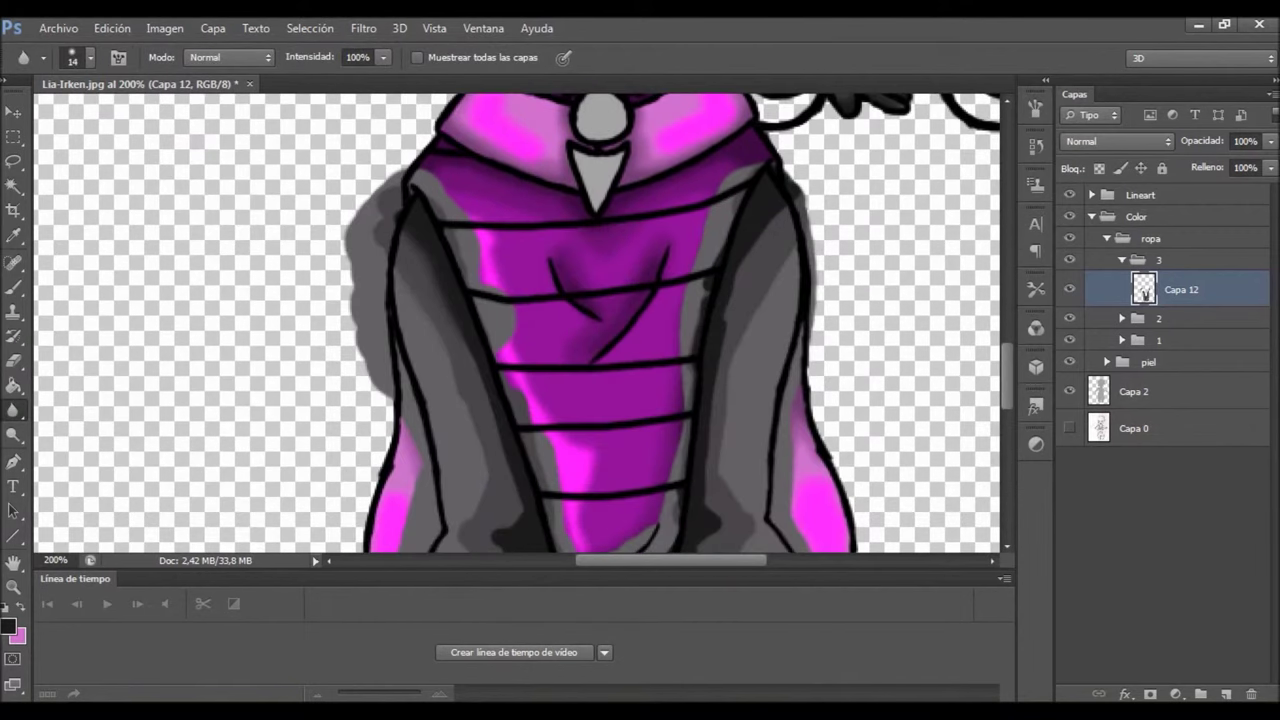
pyautogui.scroll(-3, 516, 323)
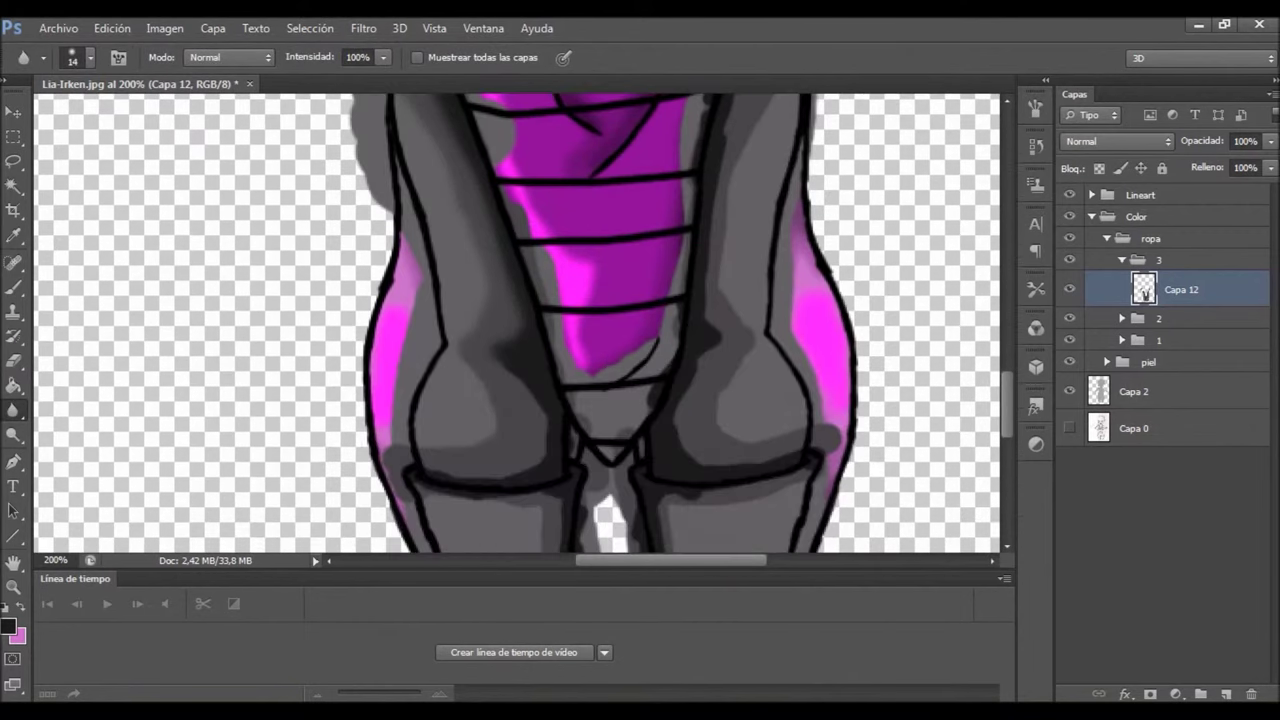
pyautogui.press(']')
pyautogui.press(']')
pyautogui.scroll(-2, 516, 323)
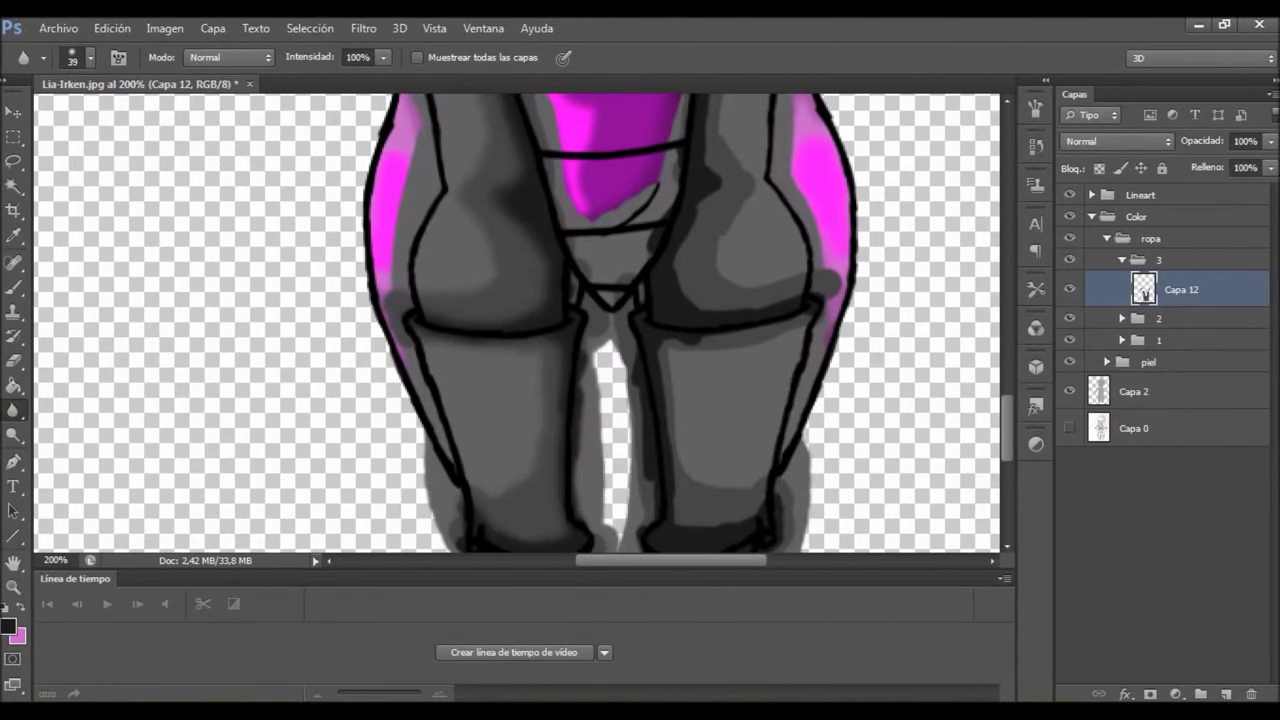
pyautogui.scroll(2, 516, 323)
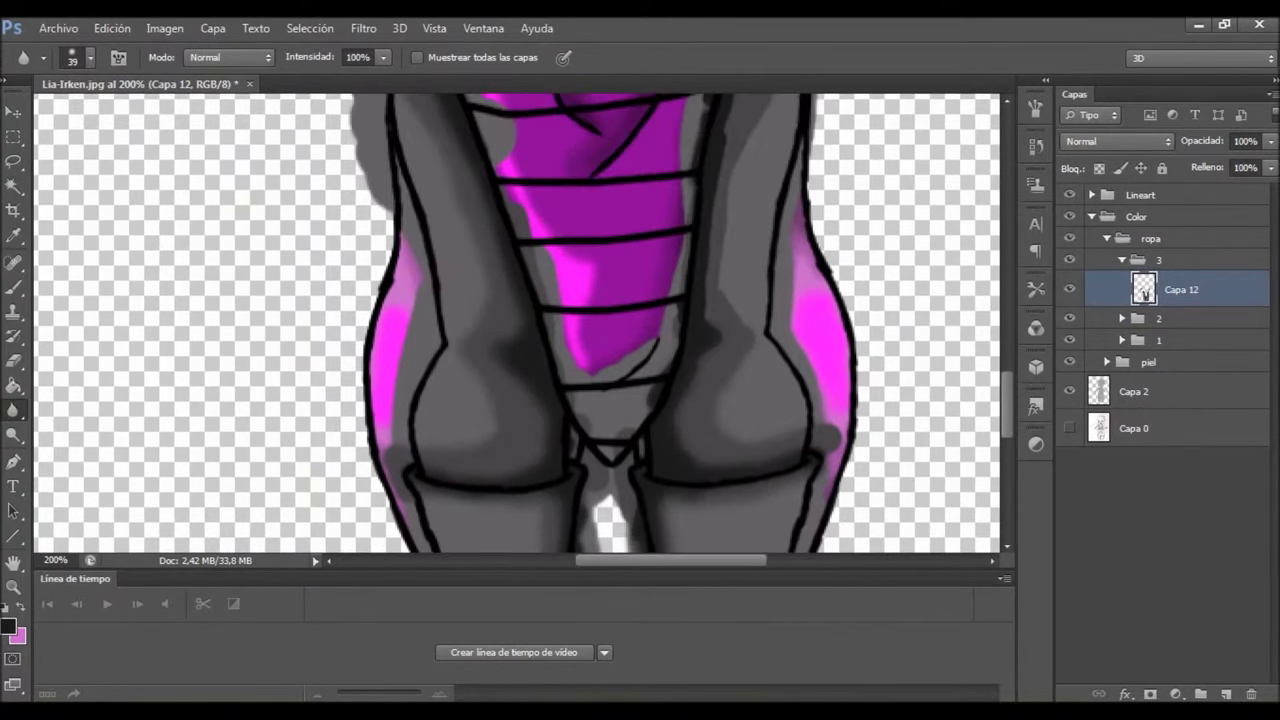
pyautogui.scroll(4, 516, 323)
# Set the eraser to 24 px and erase the gray overspill around the thighs and over the purple torso
pyautogui.press('e')
pyautogui.scroll(-5, 516, 323)
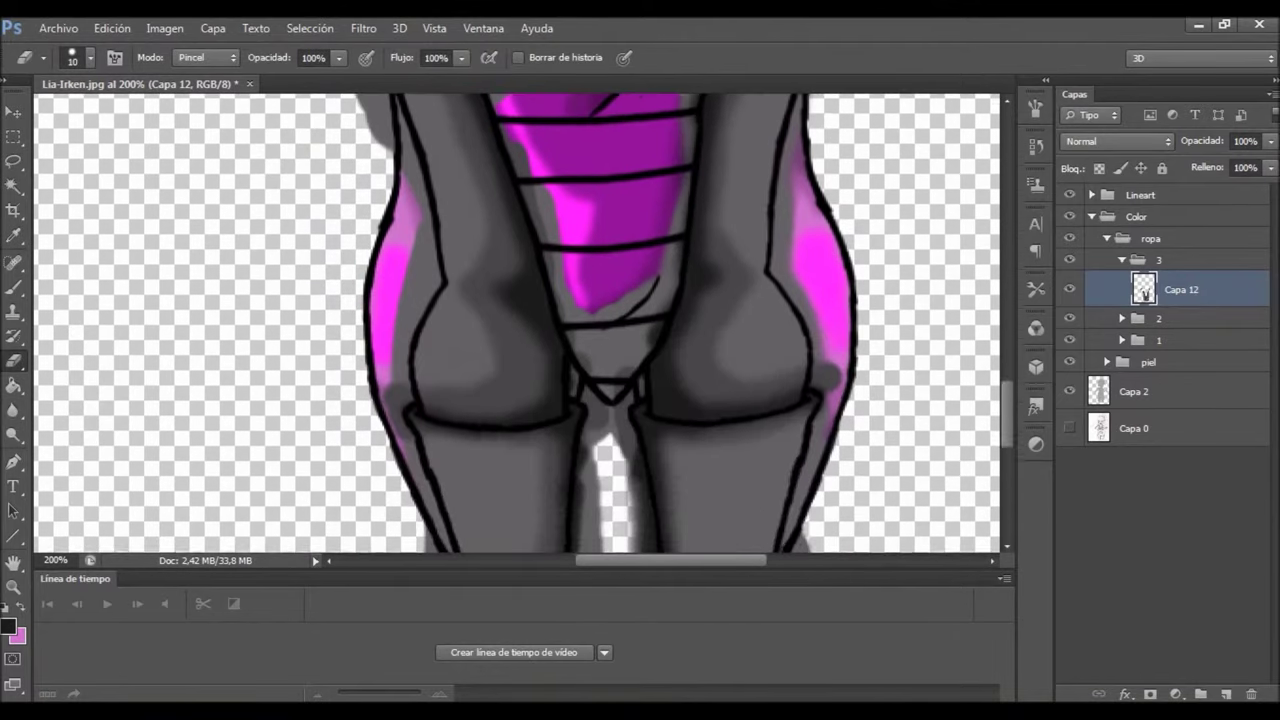
pyautogui.scroll(5, 516, 323)
pyautogui.rightClick(200, 352)
pyautogui.moveTo(235, 378); pyautogui.dragTo(262, 378)
pyautogui.press('Return')
pyautogui.moveTo(390, 170)
pyautogui.mouseDown()
pyautogui.moveTo(380, 260)
pyautogui.moveTo(422, 172)
pyautogui.mouseUp()
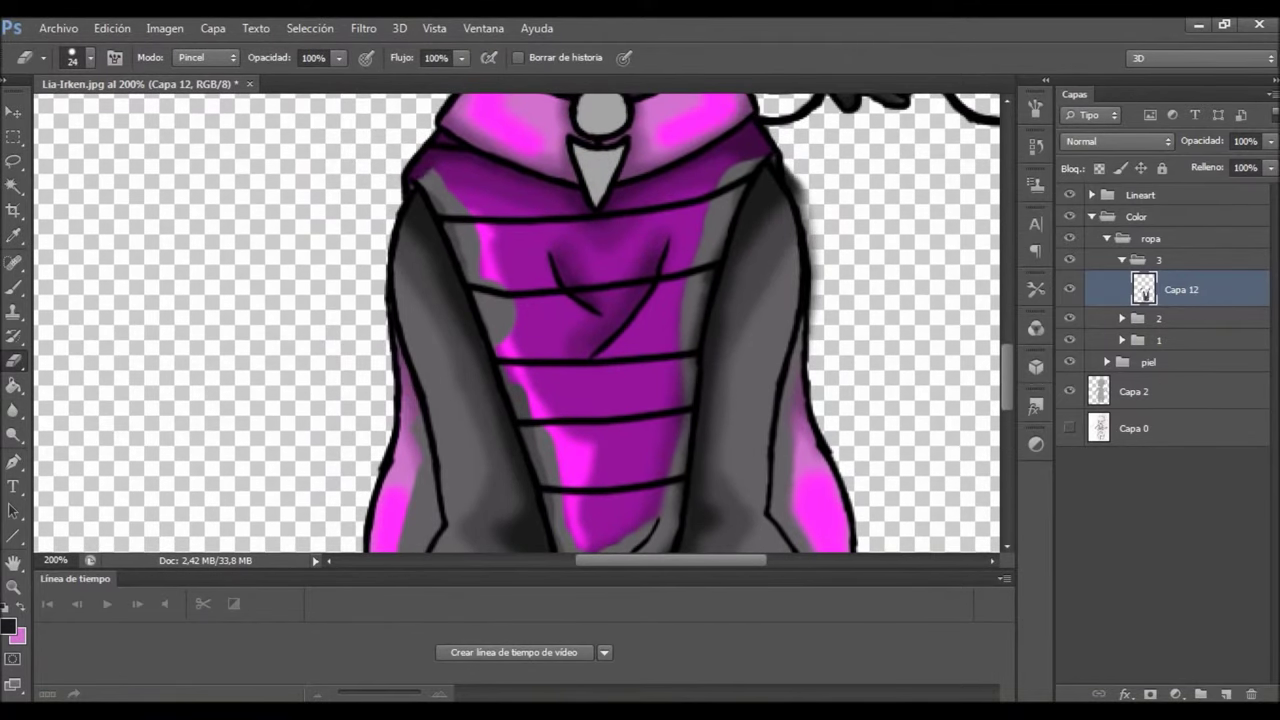
pyautogui.moveTo(620, 545); pyautogui.dragTo(684, 415)
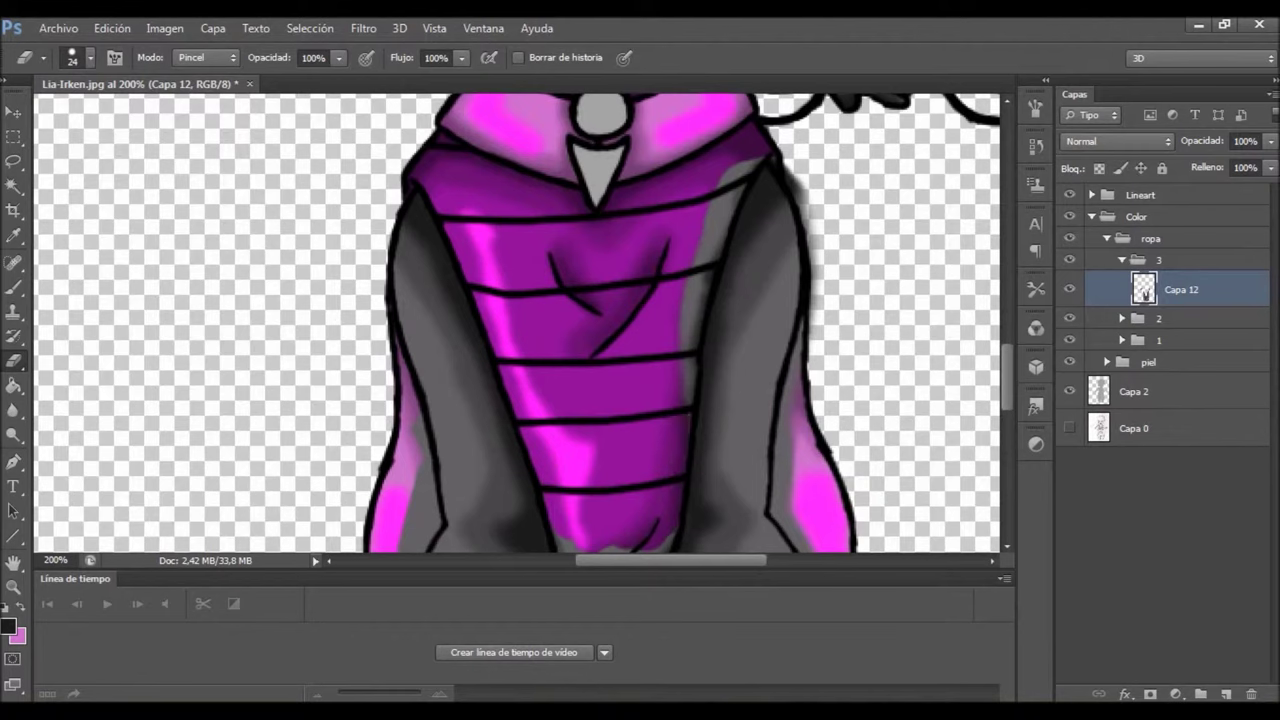
pyautogui.moveTo(700, 262); pyautogui.dragTo(755, 165)
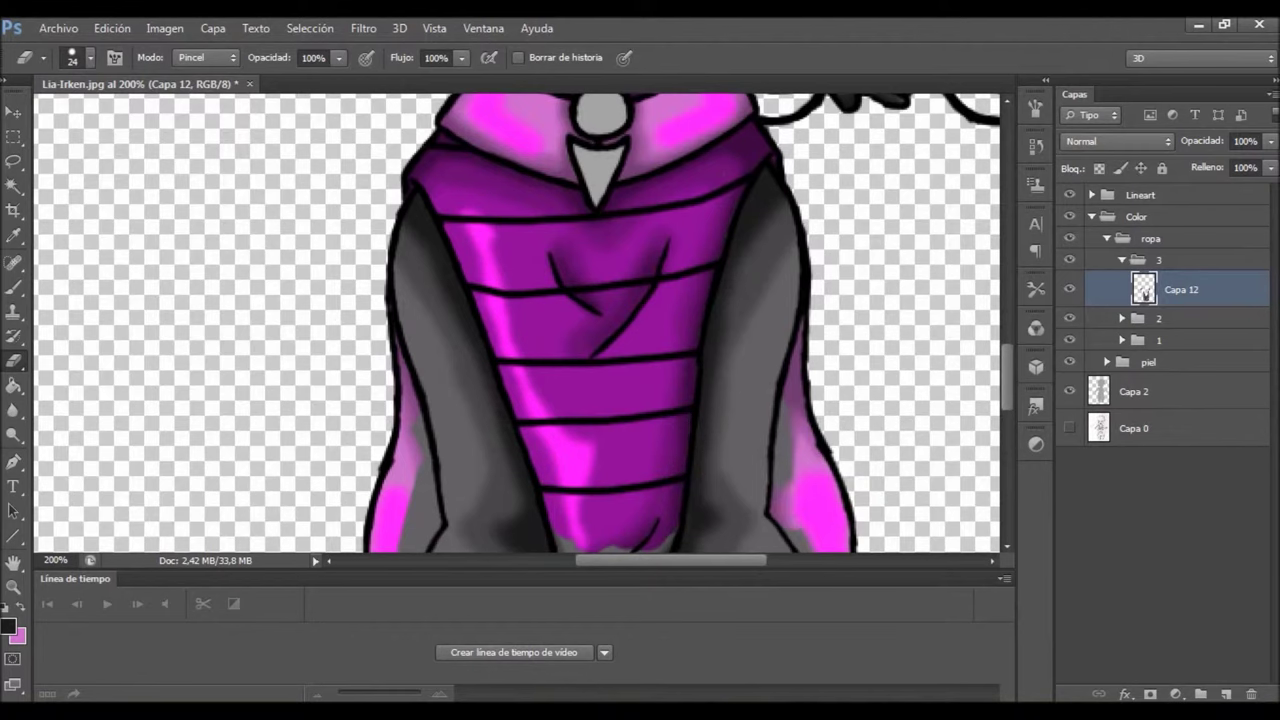
# Erase the remaining gray overspill at the hips, between the legs and around both boots
pyautogui.scroll(-5, 516, 323)
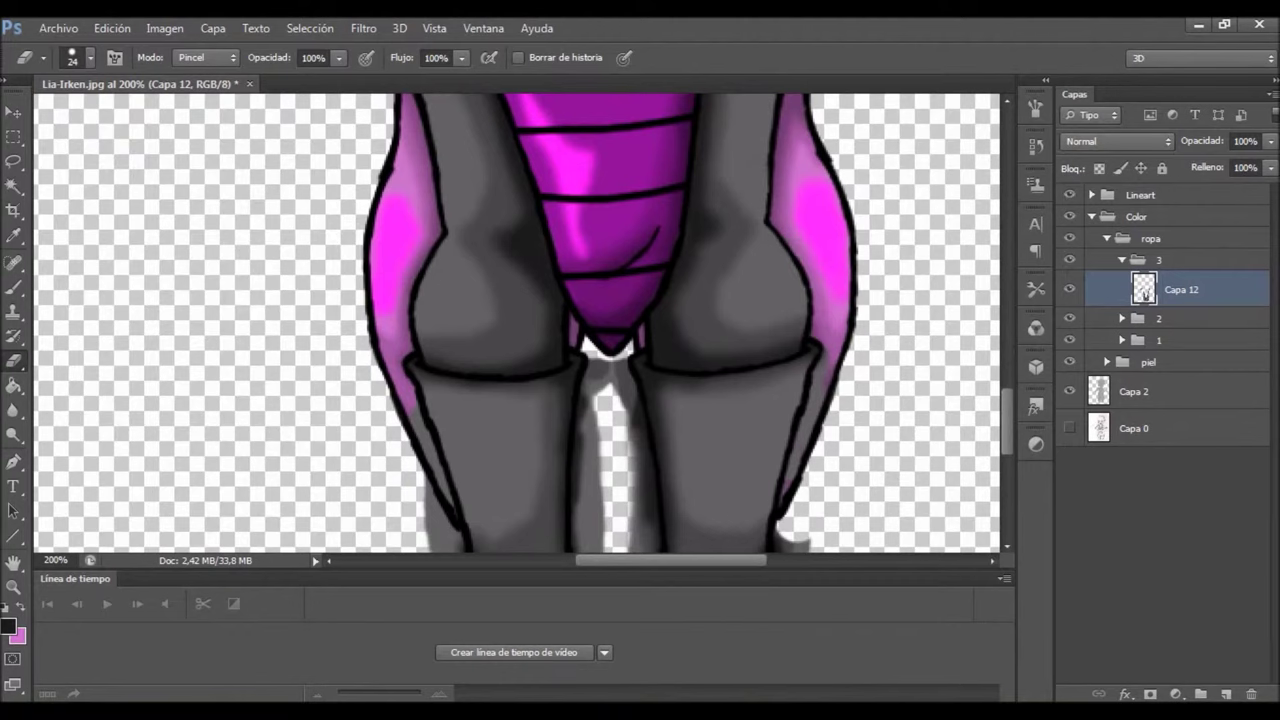
pyautogui.moveTo(589, 375)
pyautogui.mouseDown()
pyautogui.moveTo(588, 550)
pyautogui.moveTo(638, 376)
pyautogui.mouseUp()
pyautogui.scroll(-4, 516, 323)
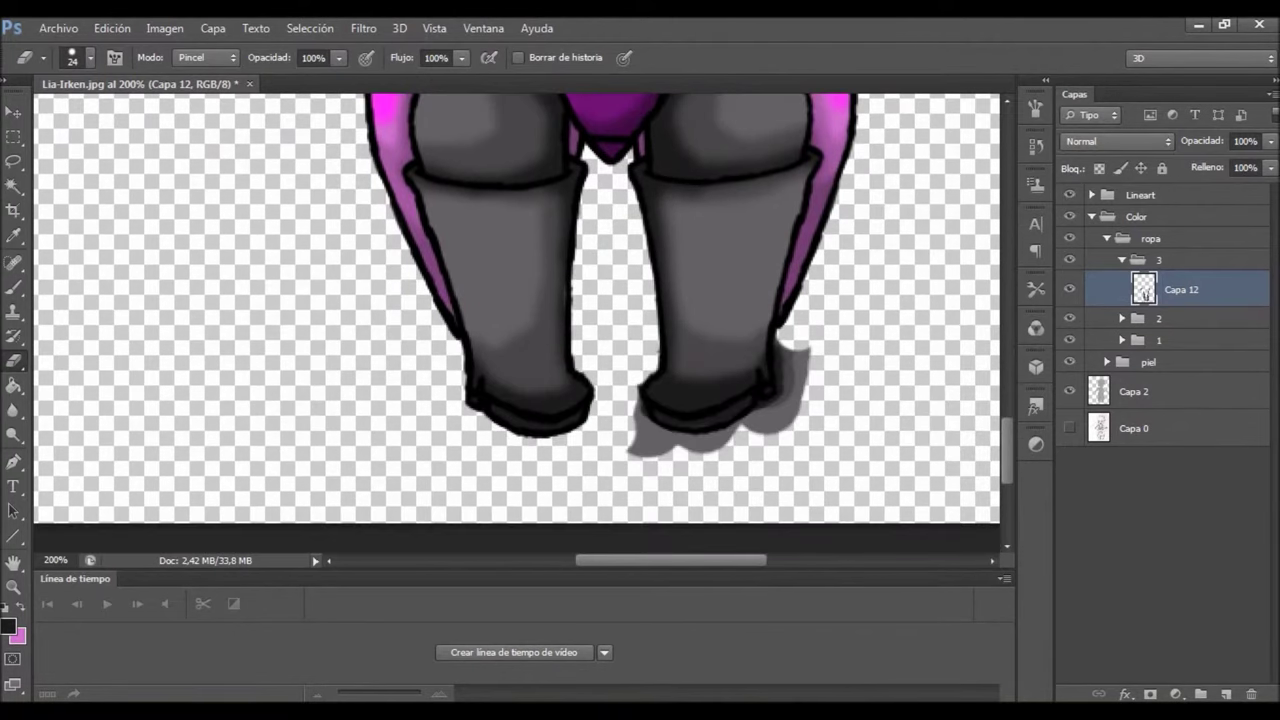
pyautogui.moveTo(700, 440); pyautogui.dragTo(795, 345)
pyautogui.click(13, 410)
pyautogui.moveTo(561, 270); pyautogui.dragTo(561, 332)
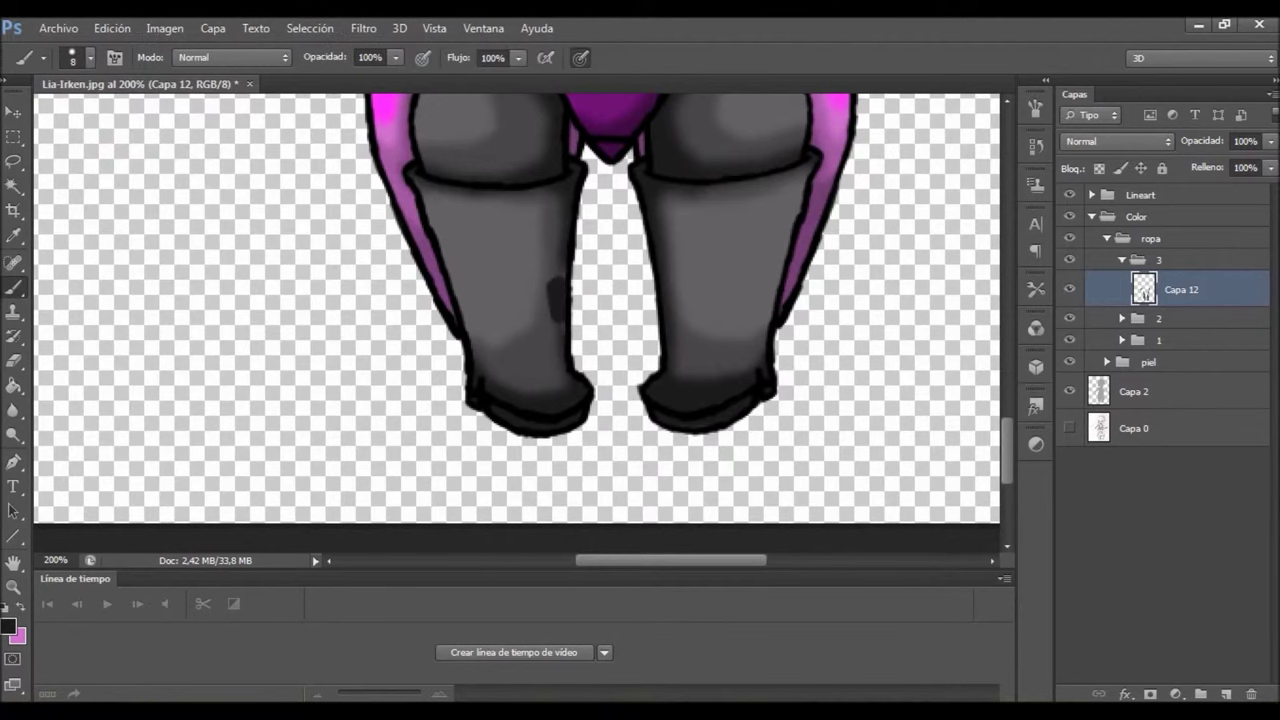
pyautogui.press('e')
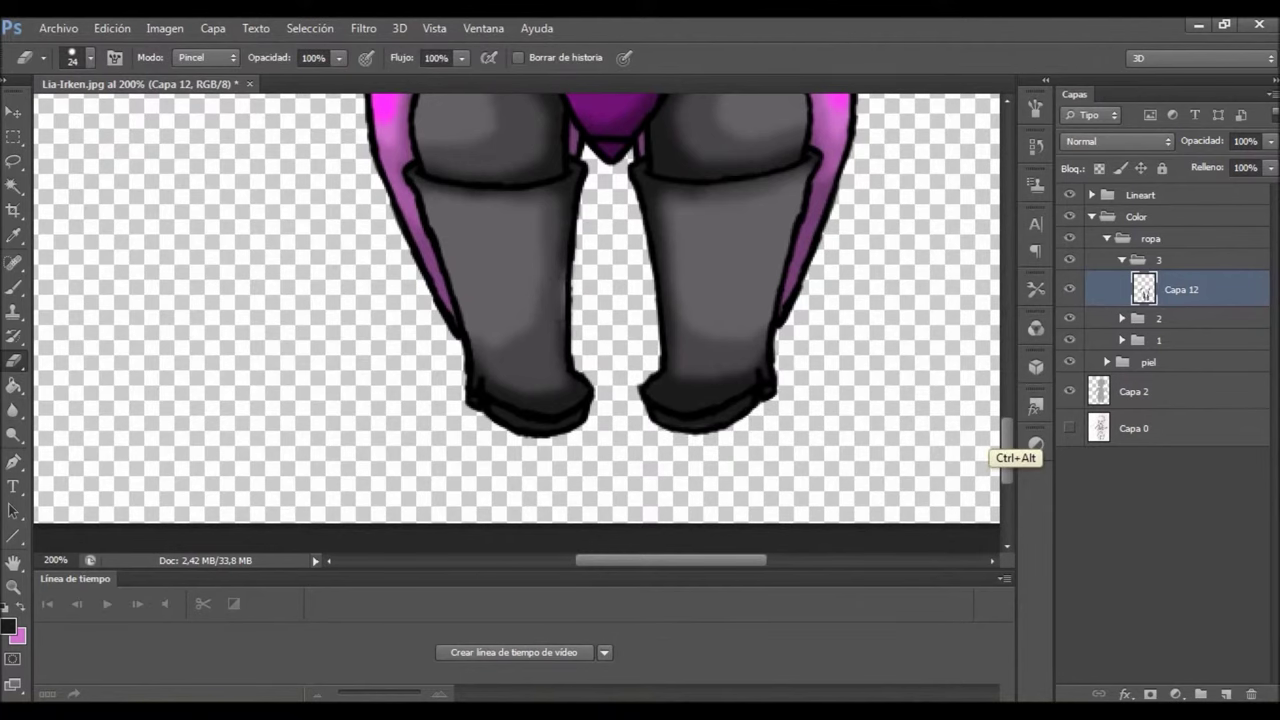
pyautogui.hotkey('ctrl', 'alt', 'z')
pyautogui.scroll(2, 516, 323)
pyautogui.hotkey('shift', 'e')
pyautogui.hotkey('shift', 'e')
pyautogui.hotkey('shift', 'e')
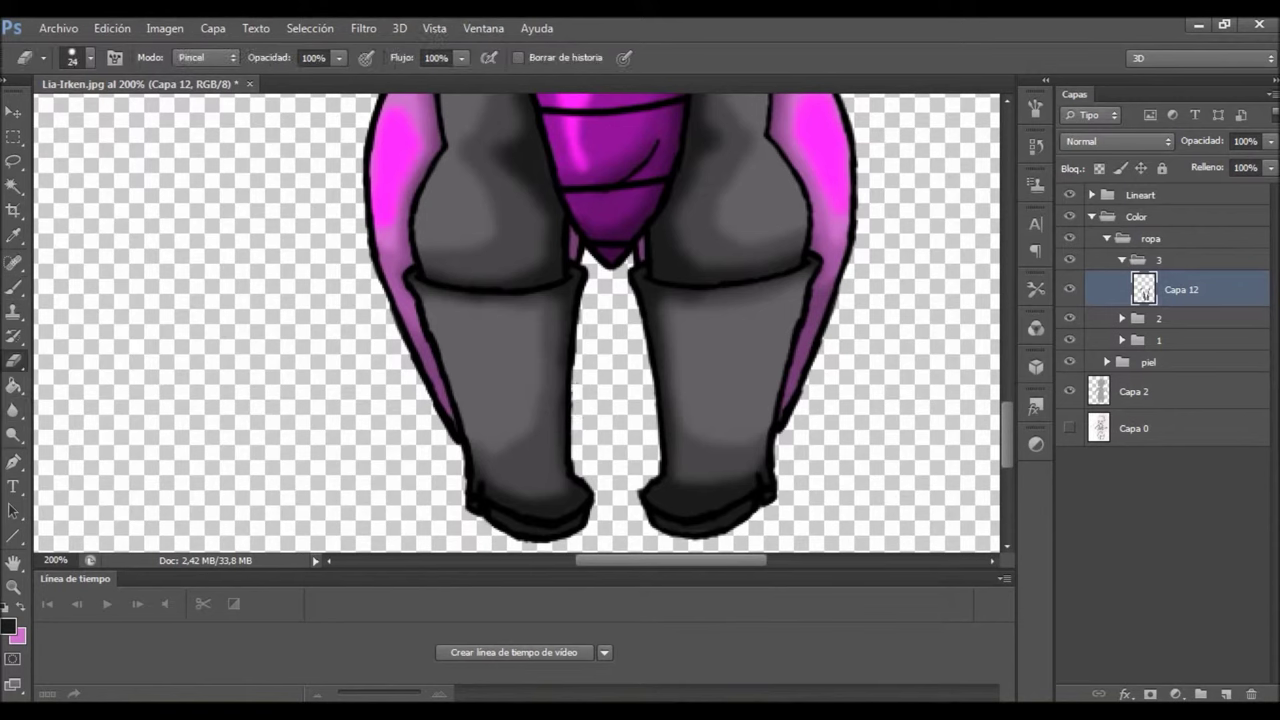
# Add a new layer Capa 13 above Capa 12, load Capa 12's outline as a selection and make Capa 13 active
pyautogui.hotkey('ctrl', 'shift', 'alt', 'n')
pyautogui.press('w')
pyautogui.click(1143, 326)
pyautogui.keyDown('ctrl'); pyautogui.click(1143, 326); pyautogui.keyUp('ctrl')
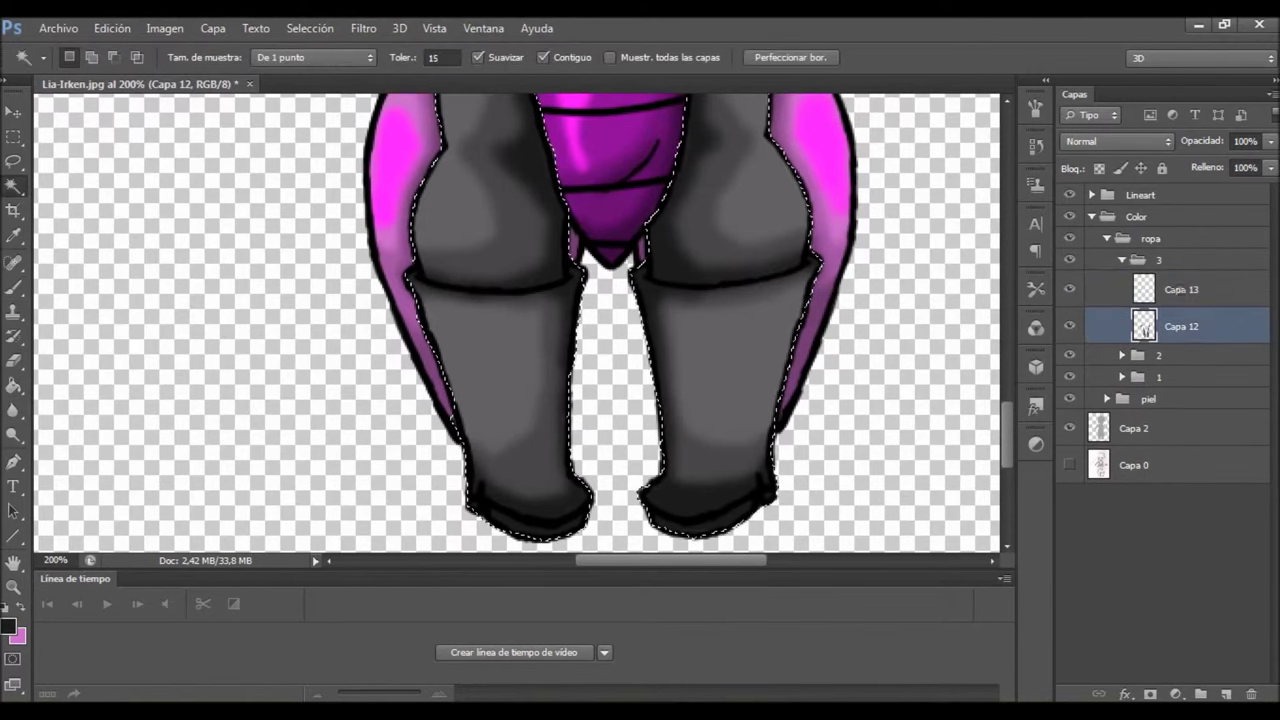
pyautogui.click(1180, 289)
# Try the Luz intensa, Mezcla definida and Luminosidad blend modes on Capa 13
pyautogui.click(1117, 141)
pyautogui.click(1100, 452)
pyautogui.press('b')
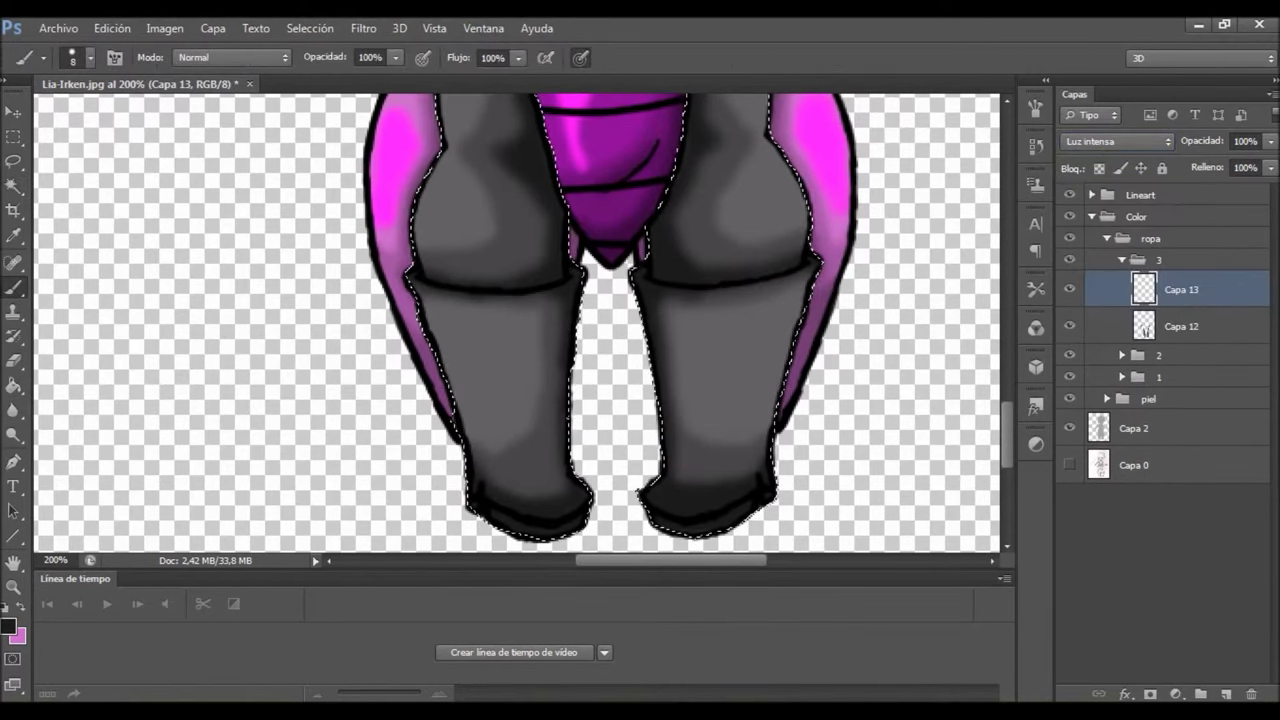
pyautogui.click(1117, 141)
pyautogui.click(1100, 495)
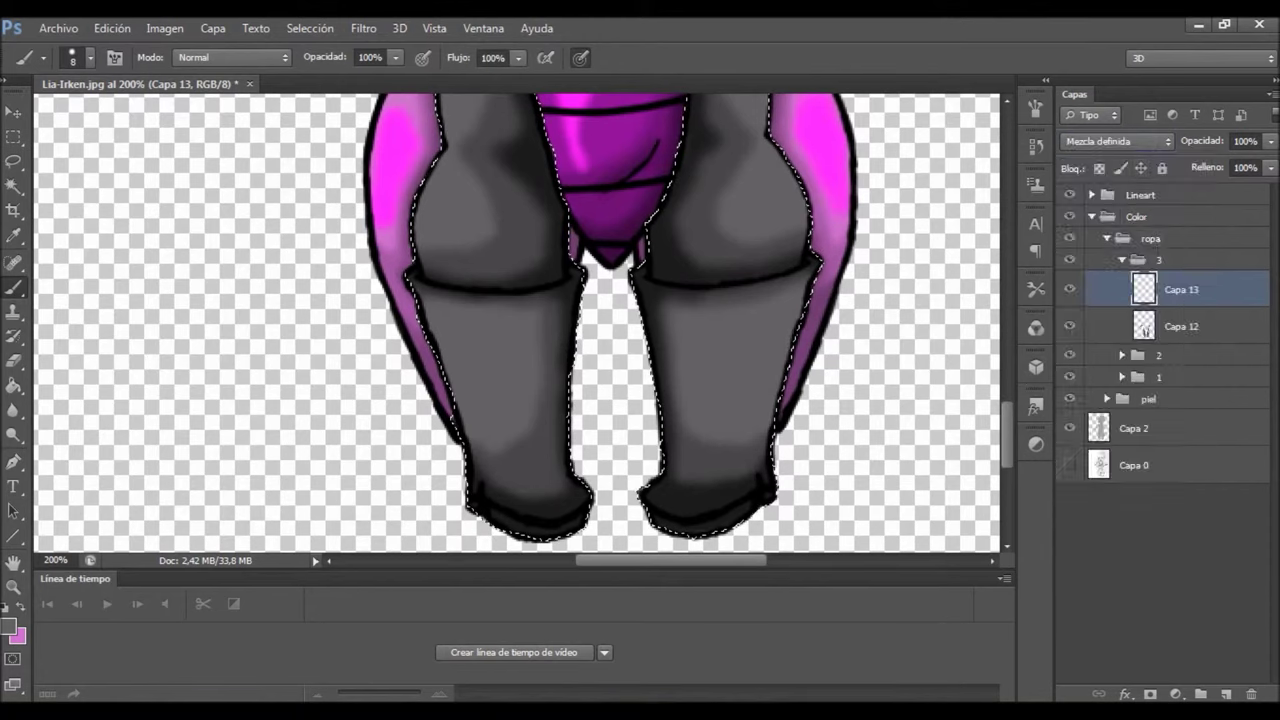
pyautogui.click(1117, 141)
pyautogui.click(1086, 629)
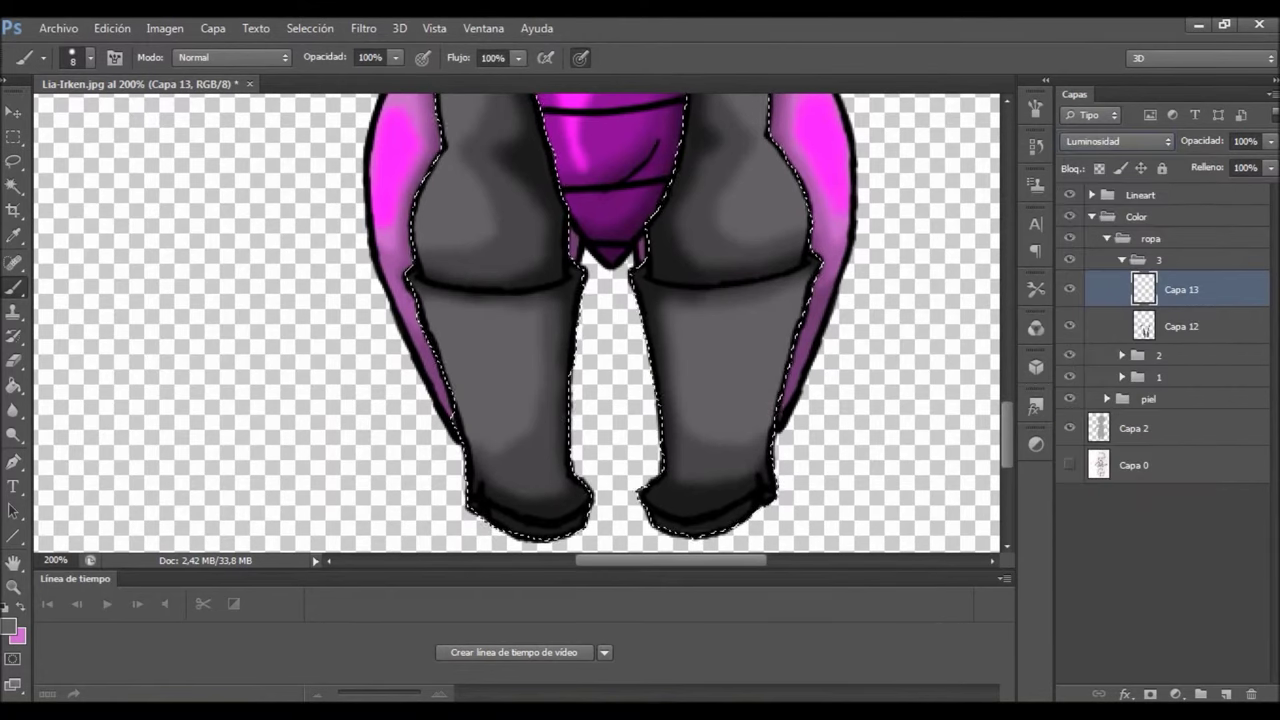
# Set Capa 13 to Color más claro and paint white highlights on the outer sides of both boots with the 8 px brush
pyautogui.click(1117, 141)
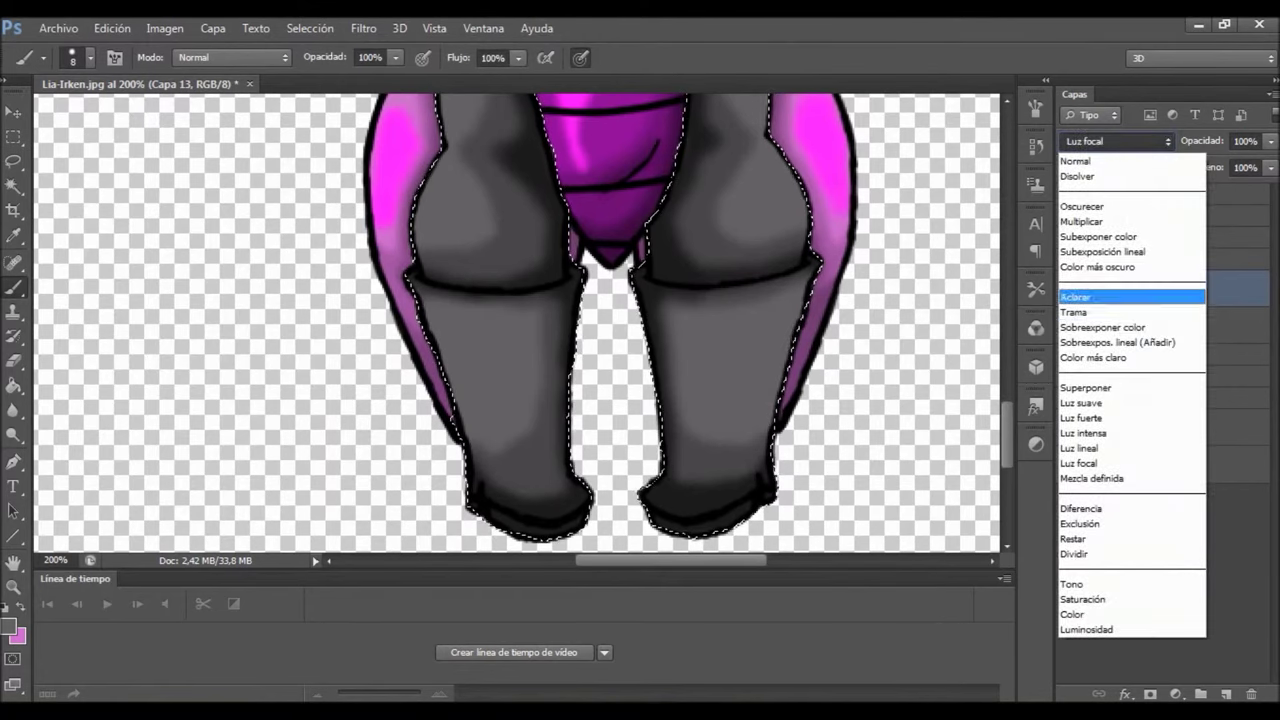
pyautogui.click(1099, 357)
pyautogui.press('d')
pyautogui.press('x')
pyautogui.moveTo(455, 325); pyautogui.dragTo(478, 395)
pyautogui.moveTo(752, 300); pyautogui.dragTo(772, 410)
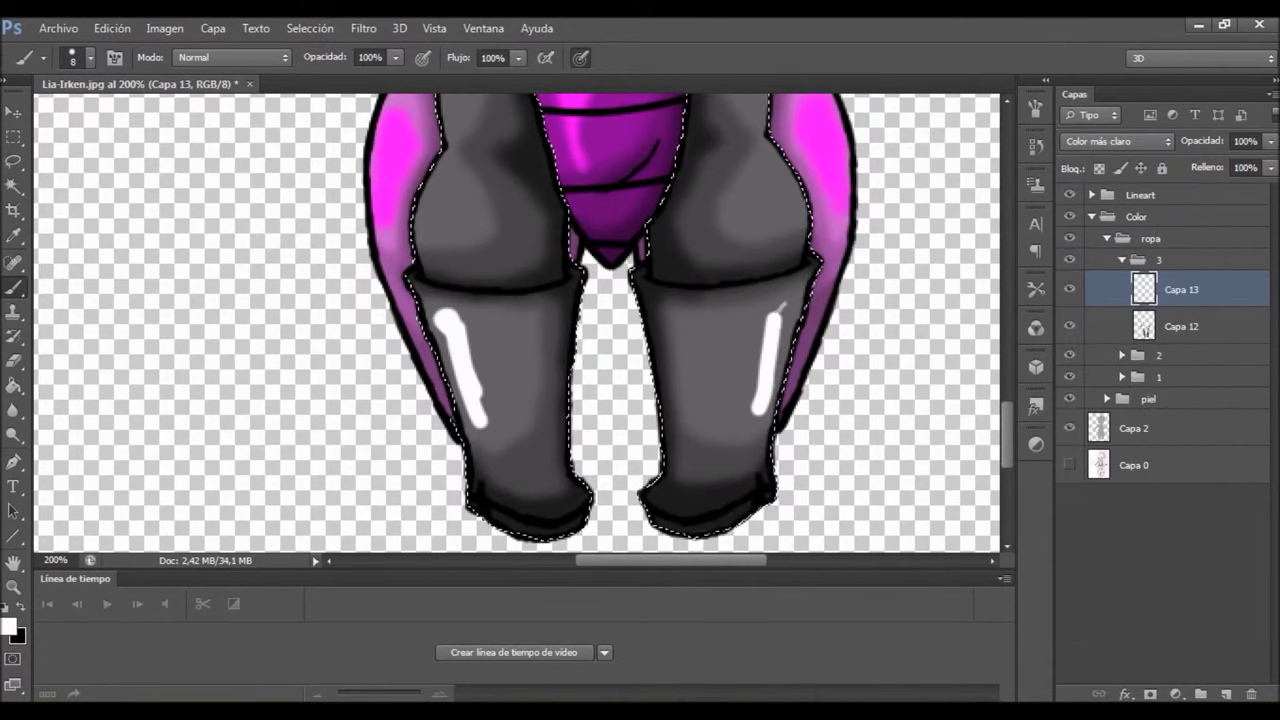
# Paint white highlight strokes along the outer sides of both legs on Capa 13
pyautogui.scroll(5, 517, 320)
pyautogui.moveTo(447, 428); pyautogui.dragTo(434, 478)
pyautogui.moveTo(422, 210); pyautogui.dragTo(455, 335)
pyautogui.moveTo(755, 404); pyautogui.dragTo(755, 364)
# Set the brush to 3 px and paint thin white highlights on both gloves
pyautogui.scroll(5, 770, 305)
pyautogui.rightClick(282, 376)
pyautogui.write('3')
pyautogui.press('Return')
pyautogui.moveTo(288, 350); pyautogui.dragTo(262, 384)
pyautogui.moveTo(822, 360); pyautogui.dragTo(840, 398)
# Soften the white highlights on the gloves, legs and boots with the 39 px Blur tool
pyautogui.press('r')
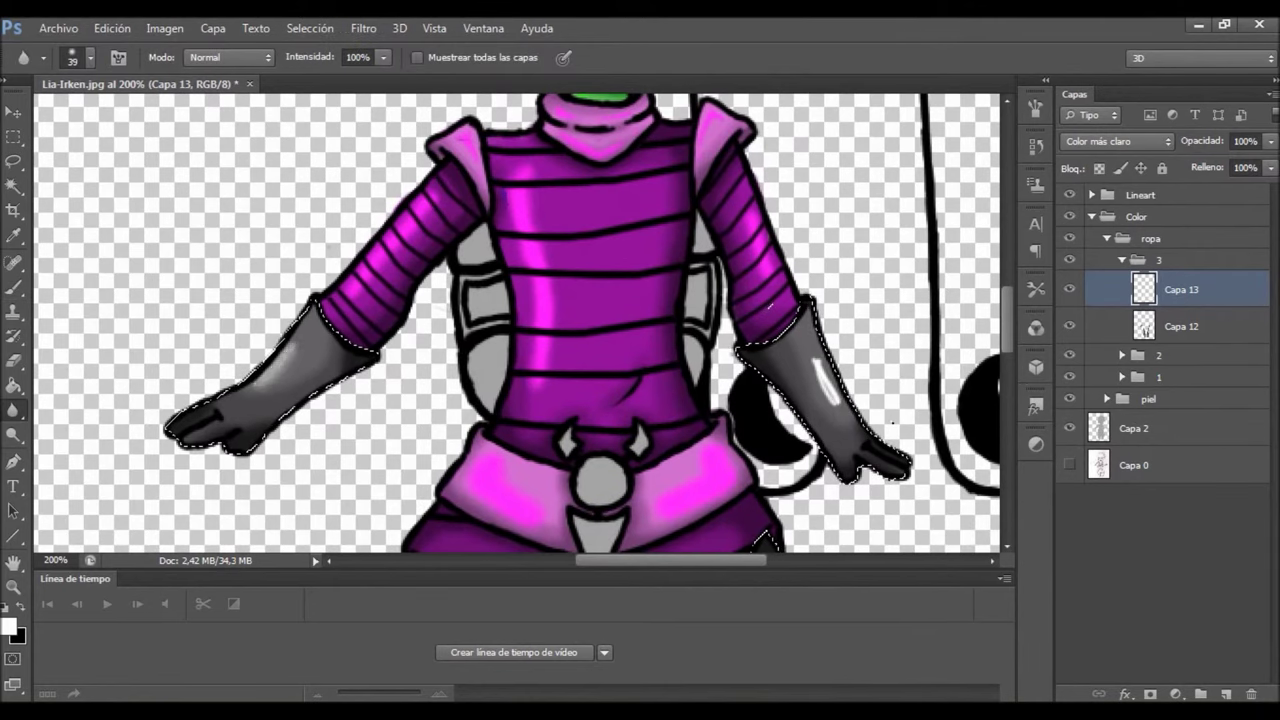
pyautogui.scroll(-5, 517, 320)
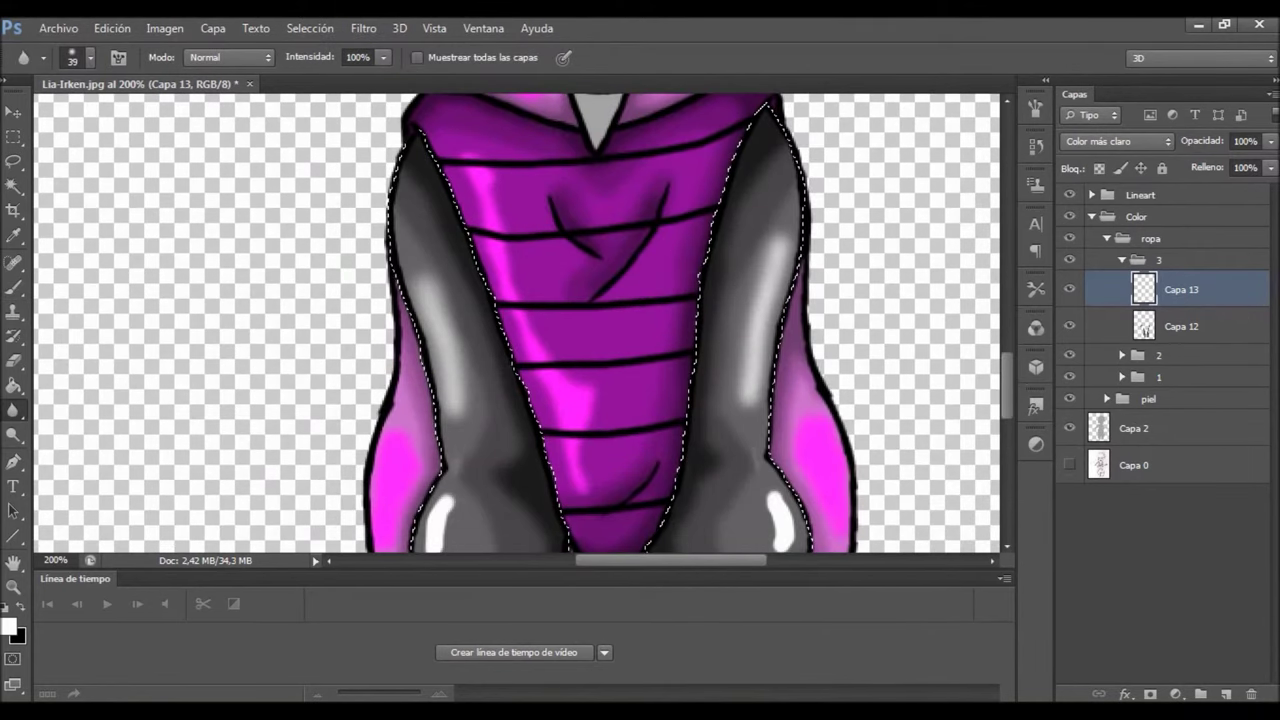
pyautogui.scroll(-5, 517, 320)
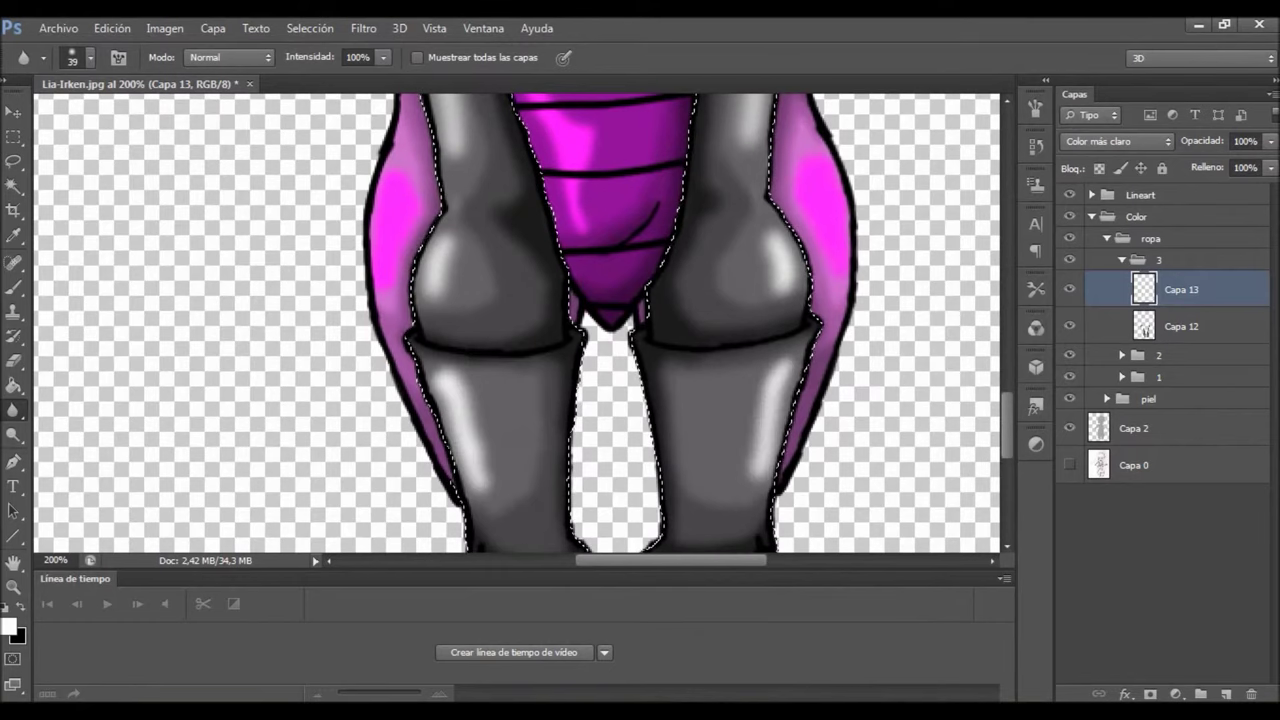
# Collapse group 3 and zoom in on the belt area at 200%
pyautogui.scroll(5, 517, 320)
pyautogui.click(1122, 260)
pyautogui.press('z')
pyautogui.hotkey('ctrl', '0')
pyautogui.click(543, 314)
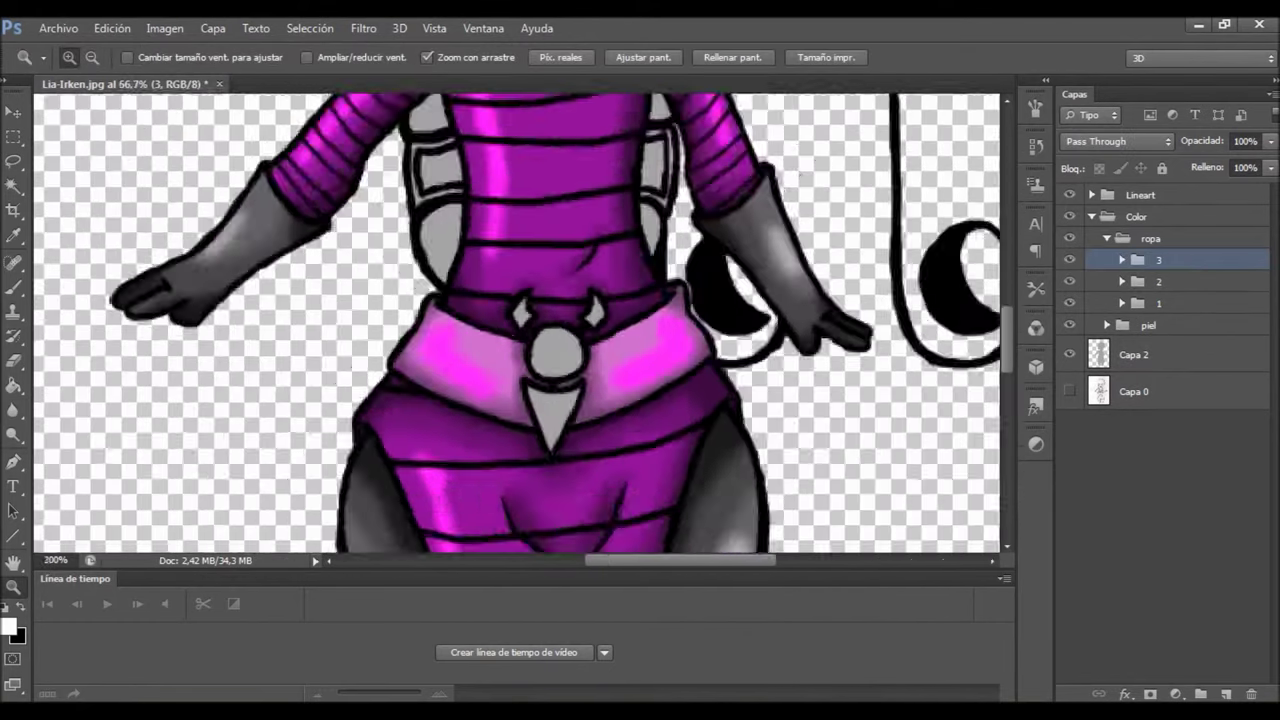
# Create group 4 with a new layer and paint the belt's gem, horns and pendant red
pyautogui.click(543, 314)
pyautogui.hotkey('ctrl', 'g')
pyautogui.click(9, 627)
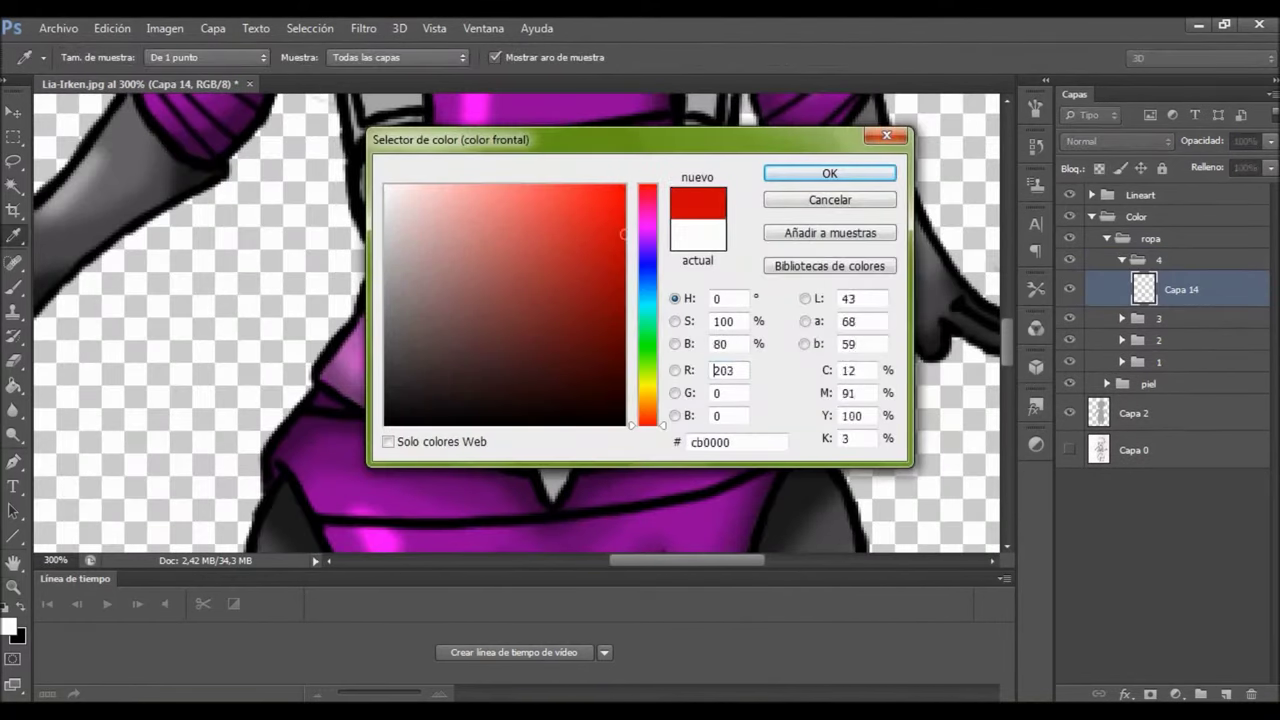
pyautogui.click(857, 172)
pyautogui.press('b')
pyautogui.rightClick(292, 330)
pyautogui.moveTo(500, 265); pyautogui.dragTo(575, 500)
# Shade the belt gem and pendant with a darker red using a 7 px brush
pyautogui.click(9, 627)
pyautogui.click(863, 172)
pyautogui.rightClick(313, 314)
pyautogui.press('Return')
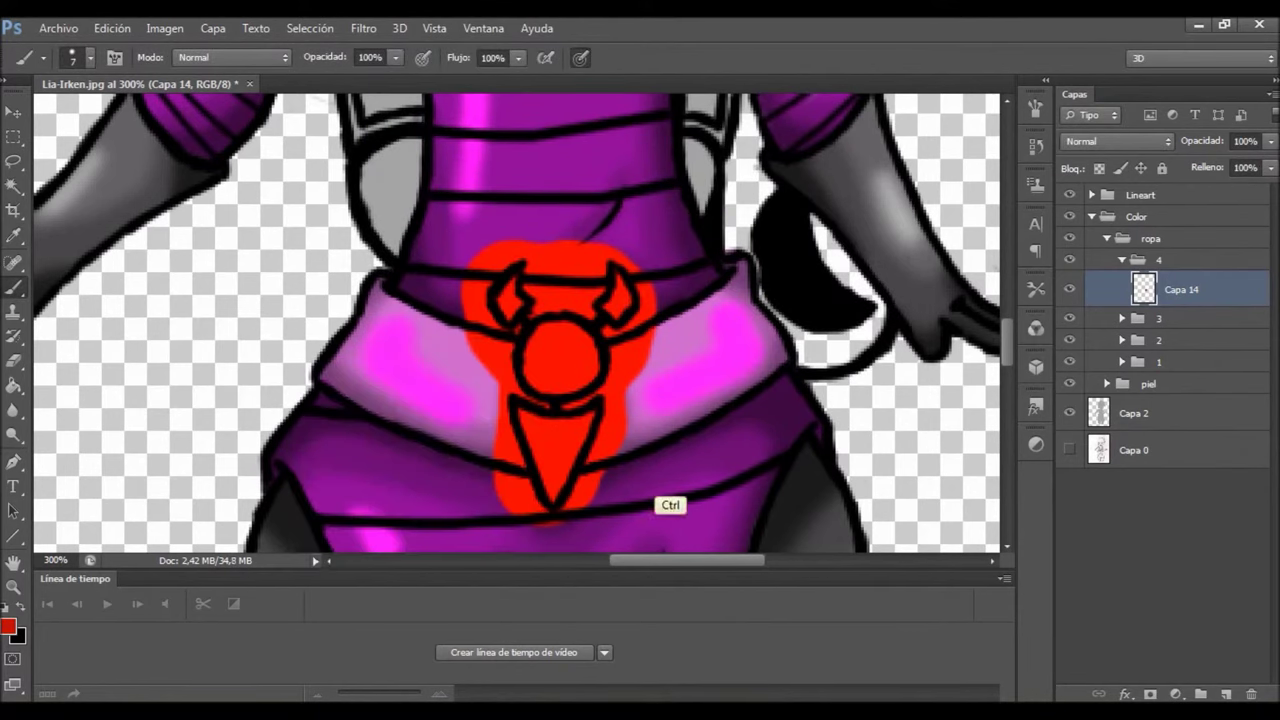
pyautogui.moveTo(530, 350); pyautogui.dragTo(575, 365)
pyautogui.moveTo(530, 430); pyautogui.dragTo(596, 432)
# Deepen the shading on the belt ornament with a very dark red, 3 px brush
pyautogui.click(9, 627)
pyautogui.click(863, 172)
pyautogui.rightClick(300, 362)
pyautogui.write('3')
pyautogui.press('Return')
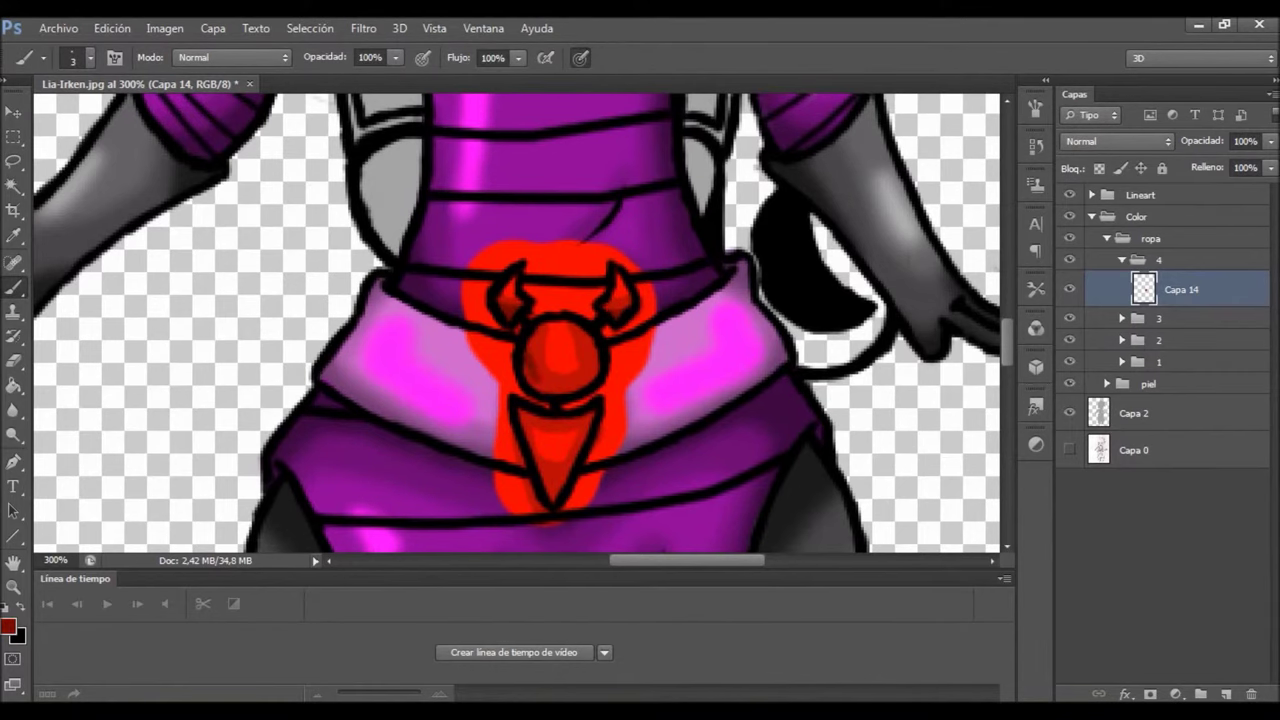
# Soften the red shading of the belt ornament with the 8 px Blur tool
pyautogui.press('r')
pyautogui.rightClick(238, 390)
pyautogui.press('Return')
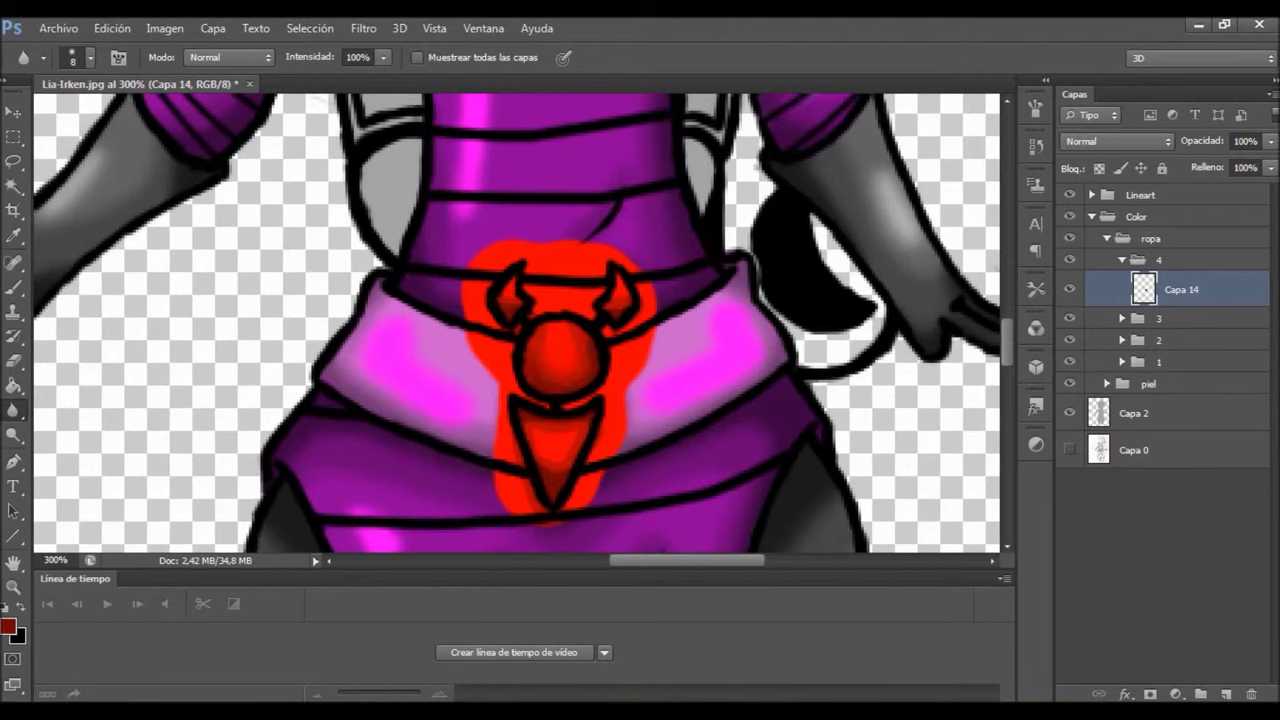
# Erase the red paint that spills outside the belt ornament's outline with the 8 px eraser
pyautogui.press('e')
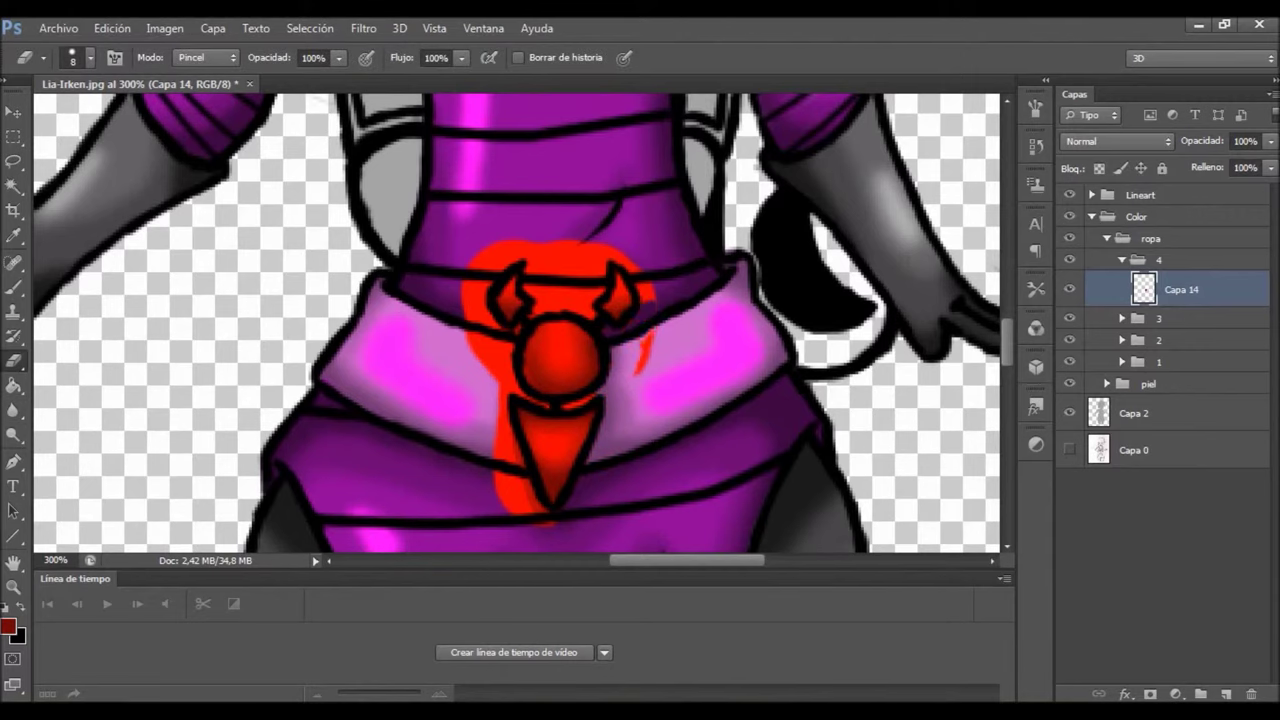
pyautogui.moveTo(550, 300)
pyautogui.mouseDown()
pyautogui.moveTo(525, 255)
pyautogui.moveTo(480, 320)
pyautogui.mouseUp()
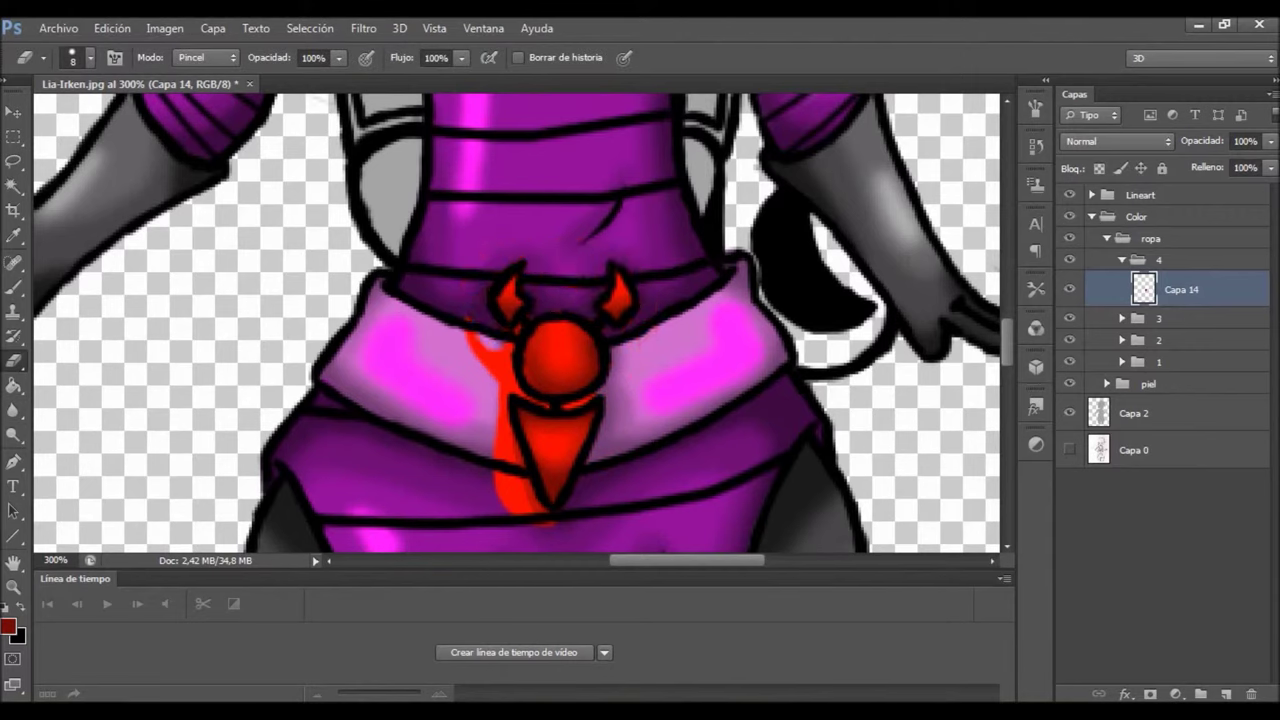
pyautogui.moveTo(505, 390); pyautogui.dragTo(525, 510)
pyautogui.rightClick(302, 424)
pyautogui.press('Escape')
pyautogui.rightClick(310, 438)
pyautogui.press('Escape')
# Select the Capa 14 pixels, add a layer above in Luz lineal mode, and highlight the ornament with its sampled red
pyautogui.press('w')
pyautogui.keyDown('ctrl'); pyautogui.click(1143, 289); pyautogui.keyUp('ctrl')
pyautogui.click(1226, 693)
pyautogui.click(1117, 141)
pyautogui.click(1100, 449)
pyautogui.press('b')
pyautogui.keyDown('alt'); pyautogui.click(560, 355); pyautogui.keyUp('alt')
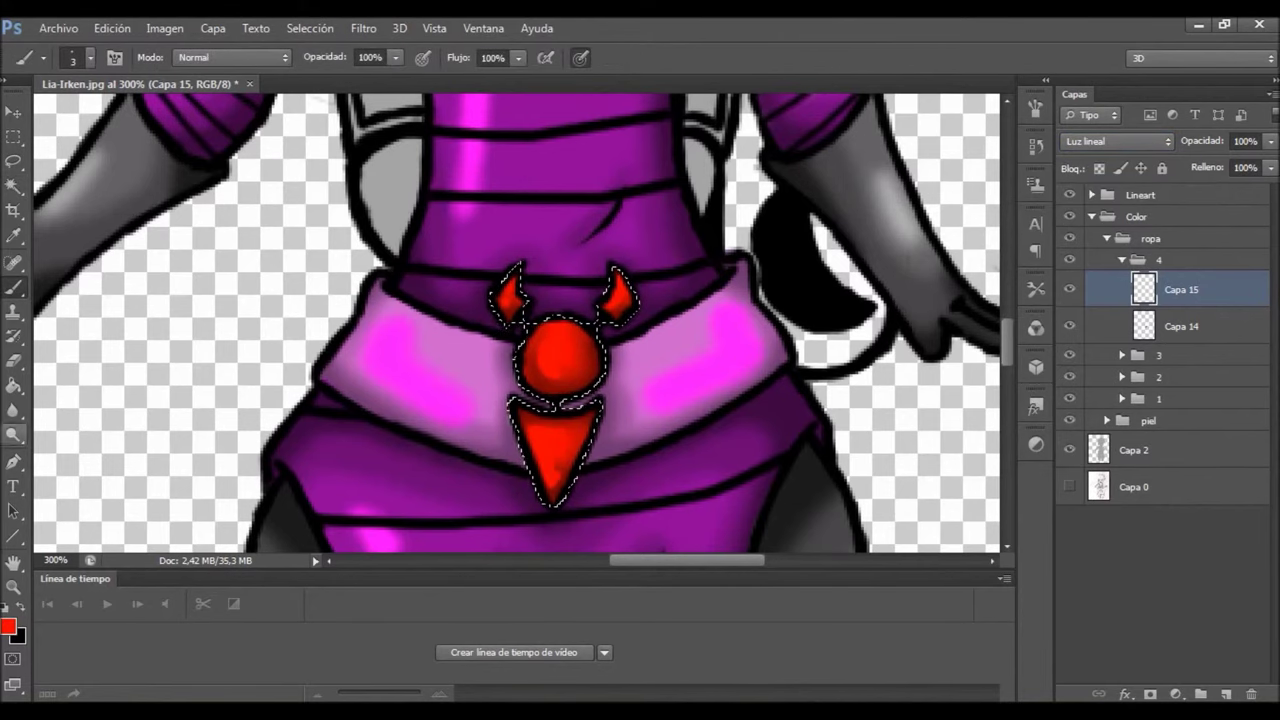
pyautogui.hotkey('ctrl', 'd')
# Collapse group 4 and the ropa group, and return to a view of the whole character
pyautogui.click(1122, 259)
pyautogui.click(1107, 238)
pyautogui.press('z')
pyautogui.hotkey('ctrl', '-')
pyautogui.hotkey('ctrl', '-')
pyautogui.hotkey('ctrl', '-')
pyautogui.hotkey('ctrl', '-')
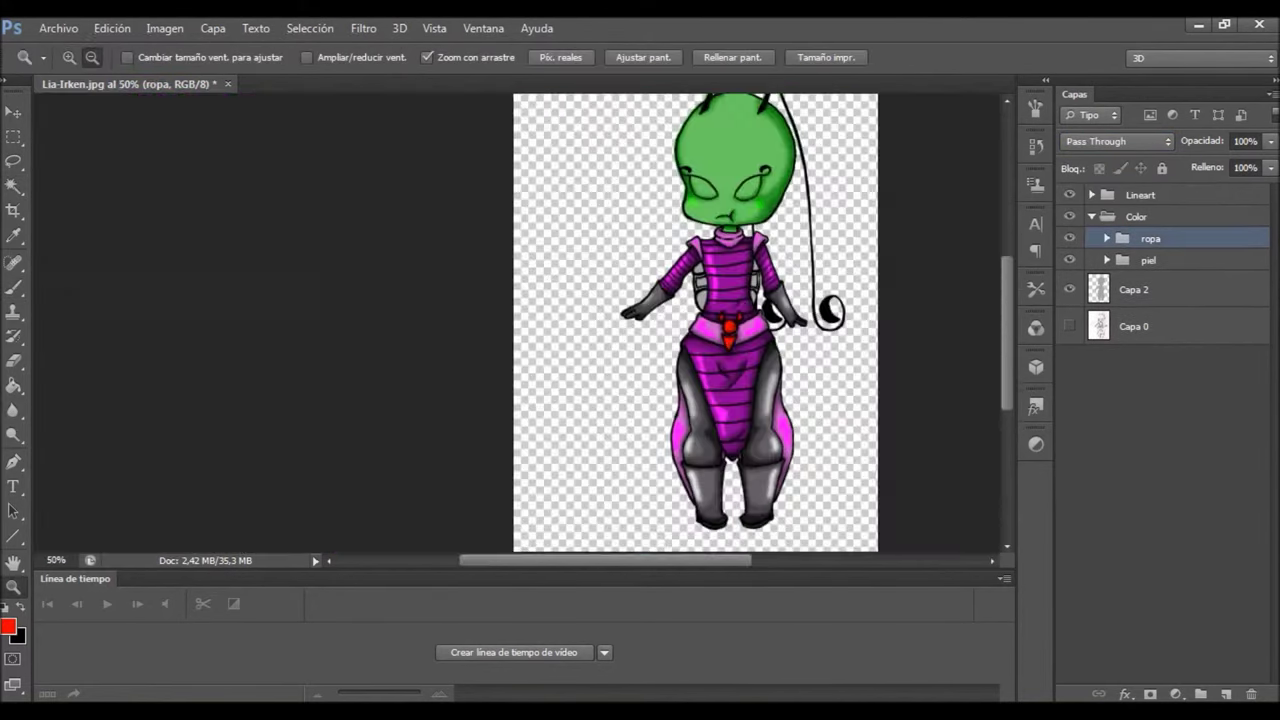
pyautogui.hotkey('ctrl', '-')
# Create a group named pak 1 above ropa, holding a new empty layer
pyautogui.hotkey('ctrl', 'g')
pyautogui.write('pak')
pyautogui.press('Return')
pyautogui.hotkey('ctrl', 'shift', 'alt', 'n')
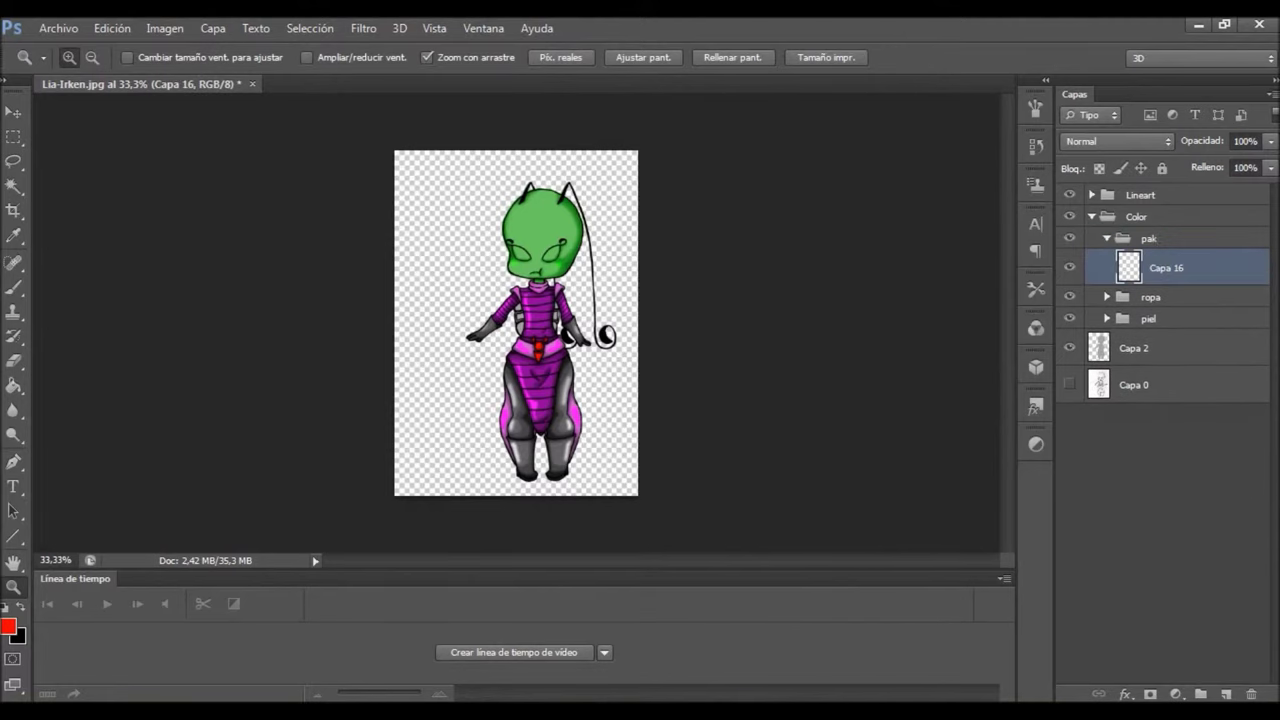
pyautogui.hotkey('ctrl', '+')
pyautogui.hotkey('ctrl', '+')
pyautogui.hotkey('ctrl', '+')
pyautogui.hotkey('ctrl', '+')
pyautogui.hotkey('ctrl', '+')
pyautogui.write('1')
pyautogui.press('Return')
pyautogui.hscroll(-5, 516, 322)
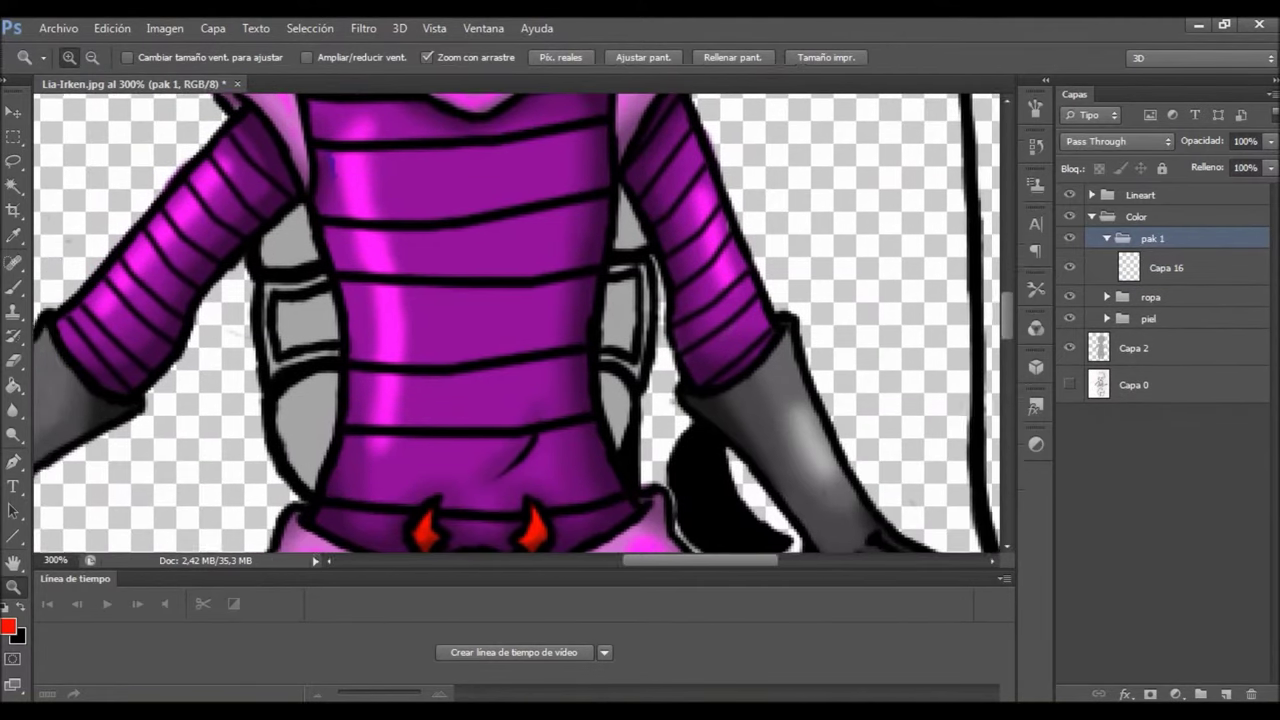
# Paint the middle frame of the backpack light gray and white on Capa 16 with a 23 px brush
pyautogui.click(8, 626)
pyautogui.click(860, 171)
pyautogui.press('b')
pyautogui.click(1165, 267)
pyautogui.click(88, 57)
pyautogui.moveTo(395, 205)
pyautogui.mouseDown()
pyautogui.moveTo(450, 225)
pyautogui.moveTo(490, 330)
pyautogui.mouseUp()
pyautogui.moveTo(730, 275); pyautogui.dragTo(800, 360)
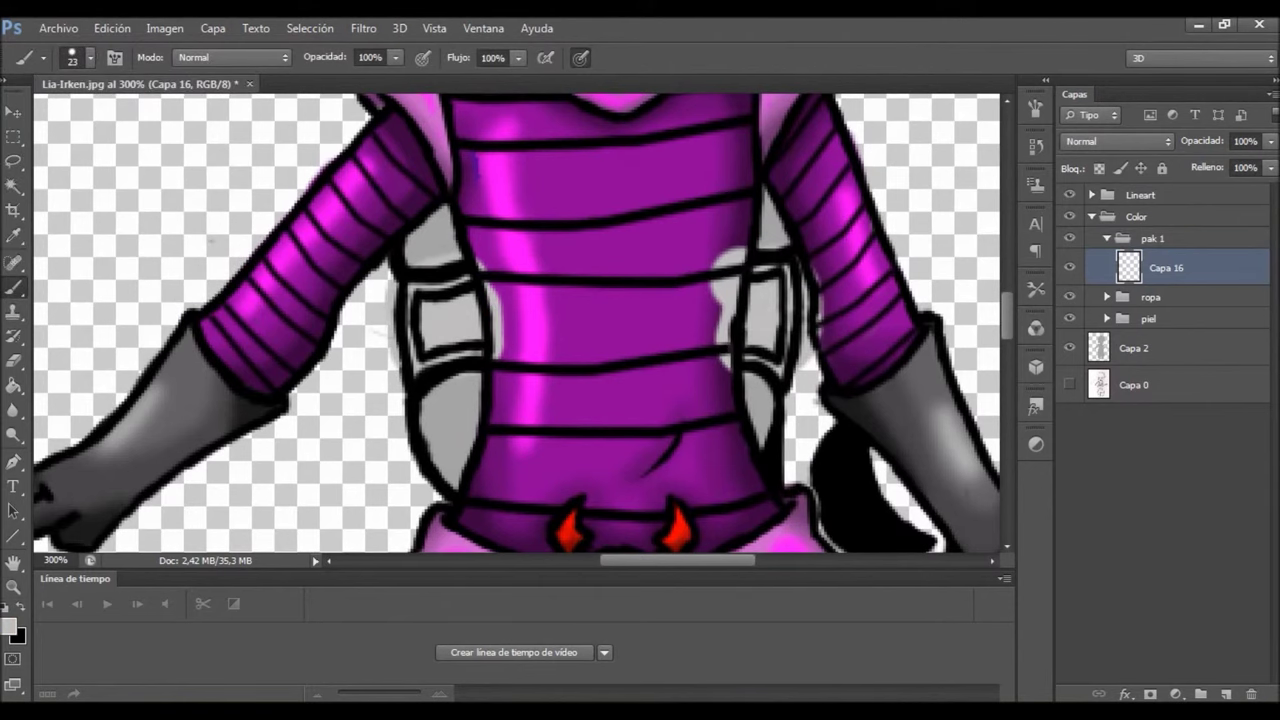
pyautogui.click(8, 626)
pyautogui.click(823, 174)
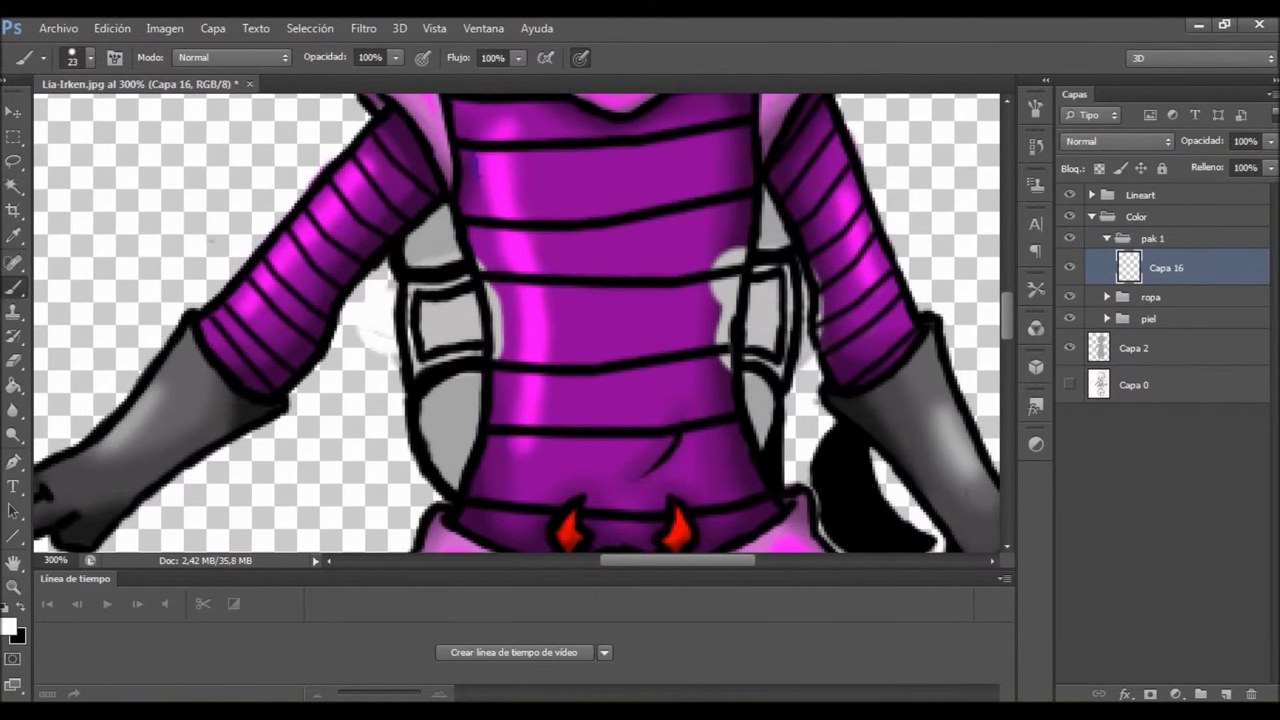
# Add a layer above Capa 16 and fill the backpack's upper and lower sections bright green with a 6 px brush
pyautogui.click(88, 57)
pyautogui.press('Return')
pyautogui.hotkey('ctrl', 'shift', 'alt', 'n')
pyautogui.click(8, 626)
pyautogui.click(646, 243)
pyautogui.click(620, 212)
pyautogui.click(866, 172)
pyautogui.moveTo(411, 250); pyautogui.dragTo(435, 230)
pyautogui.moveTo(440, 395)
pyautogui.mouseDown()
pyautogui.moveTo(440, 460)
pyautogui.moveTo(458, 430)
pyautogui.mouseUp()
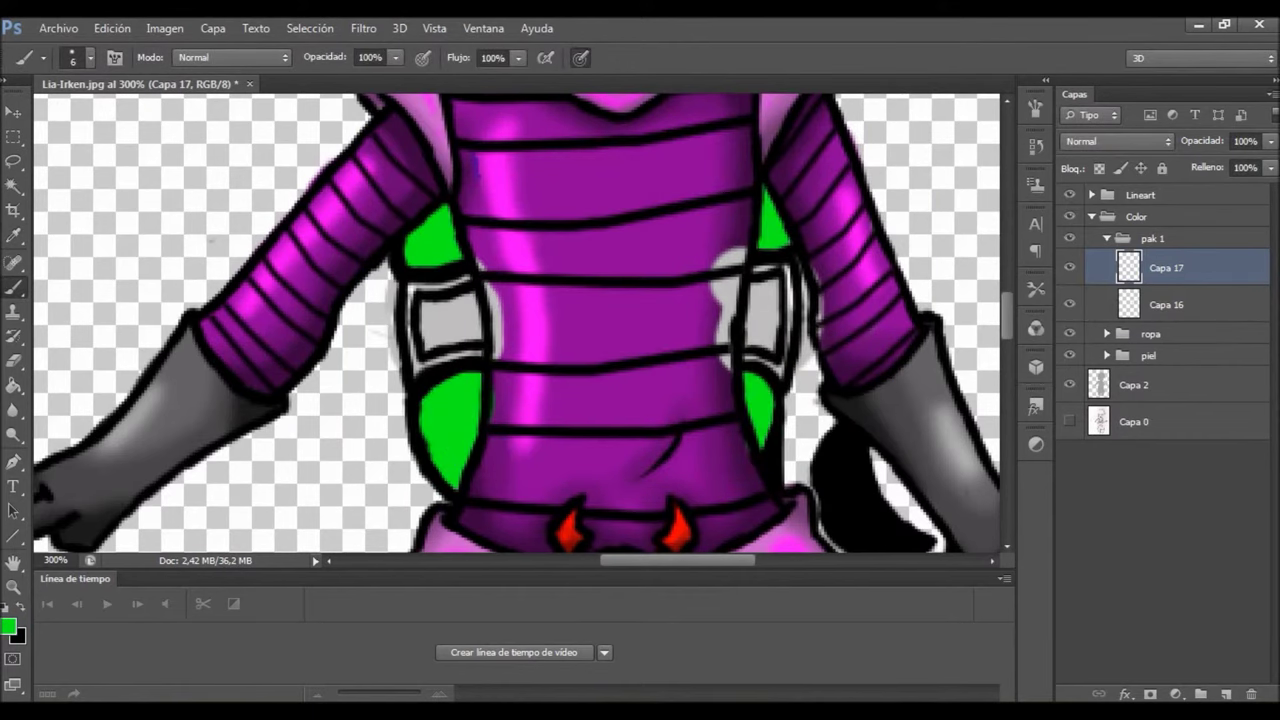
# Paint the backpack's framed middle panels dark green and shade them with a deeper green
pyautogui.click(8, 626)
pyautogui.click(415, 450)
pyautogui.click(646, 326)
pyautogui.click(592, 347)
pyautogui.click(866, 172)
pyautogui.moveTo(425, 340); pyautogui.dragTo(470, 300)
pyautogui.click(8, 626)
pyautogui.click(820, 171)
pyautogui.moveTo(430, 345); pyautogui.dragTo(470, 300)
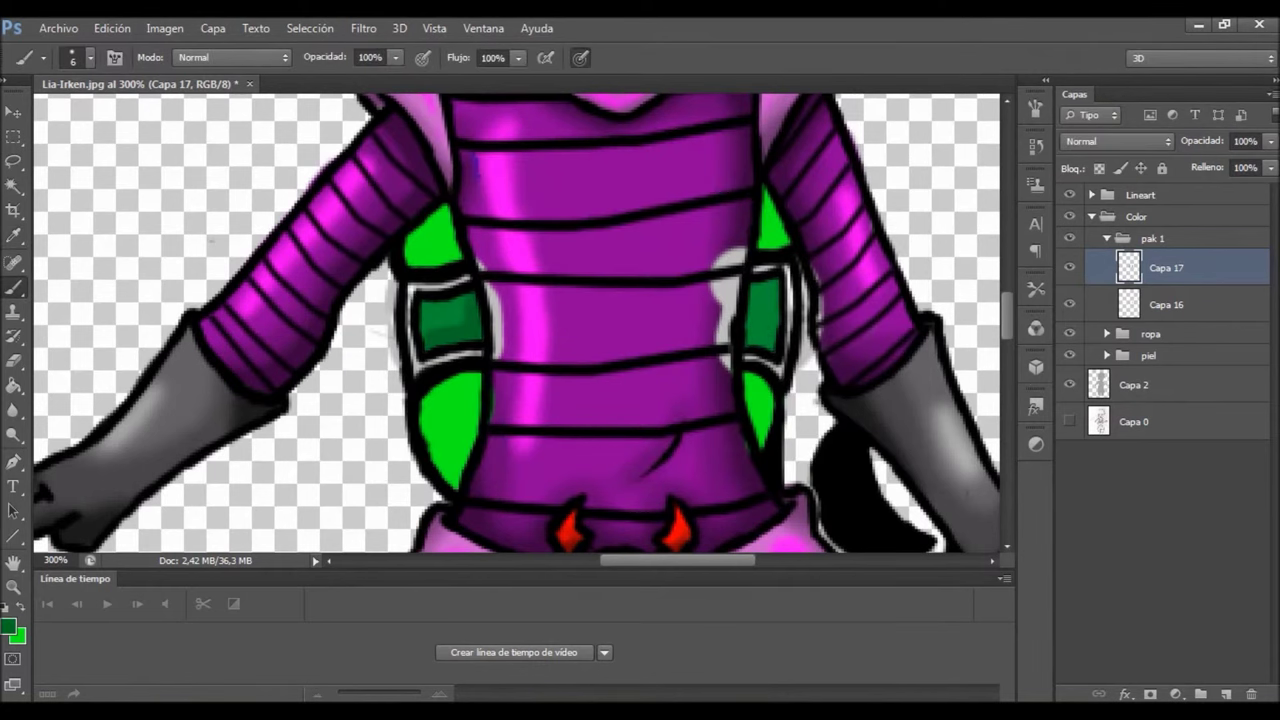
# Shade the backpack's bright green sections with darker greens, reducing the brush to 3 px, and blur the shading
pyautogui.click(8, 626)
pyautogui.click(857, 171)
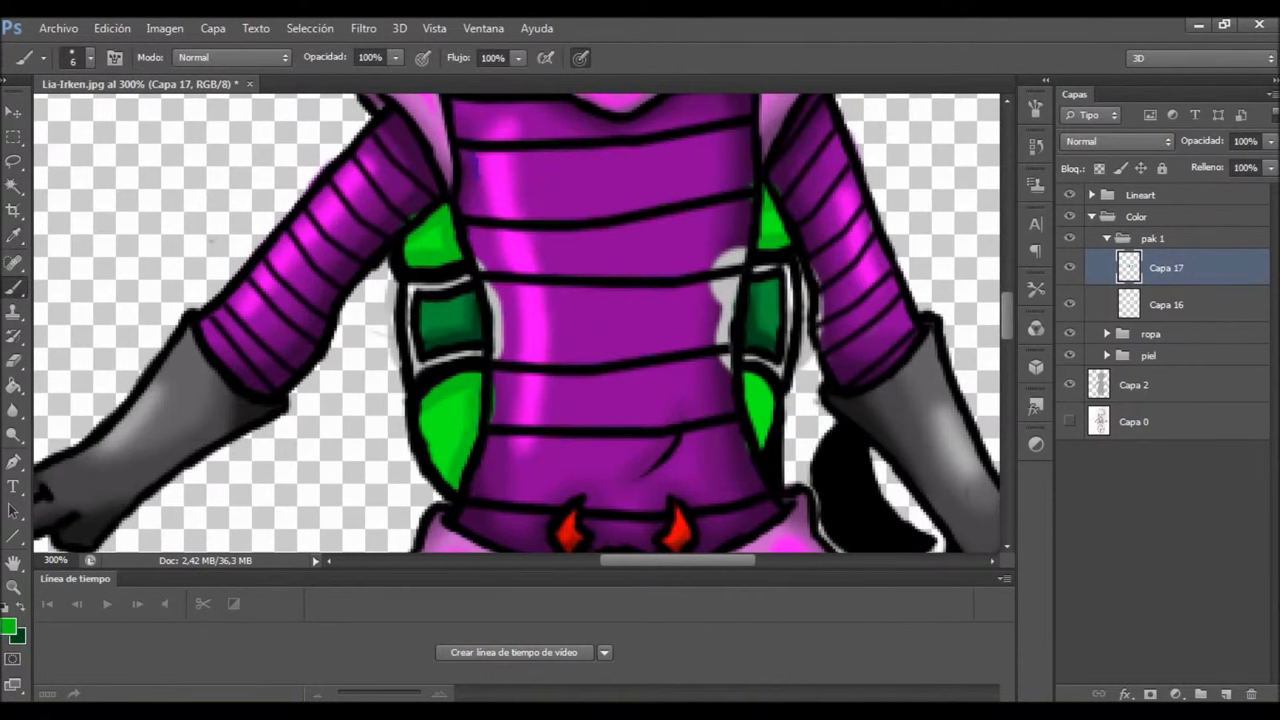
pyautogui.click(8, 626)
pyautogui.click(857, 171)
pyautogui.press('[')
pyautogui.press('[')
pyautogui.press('[')
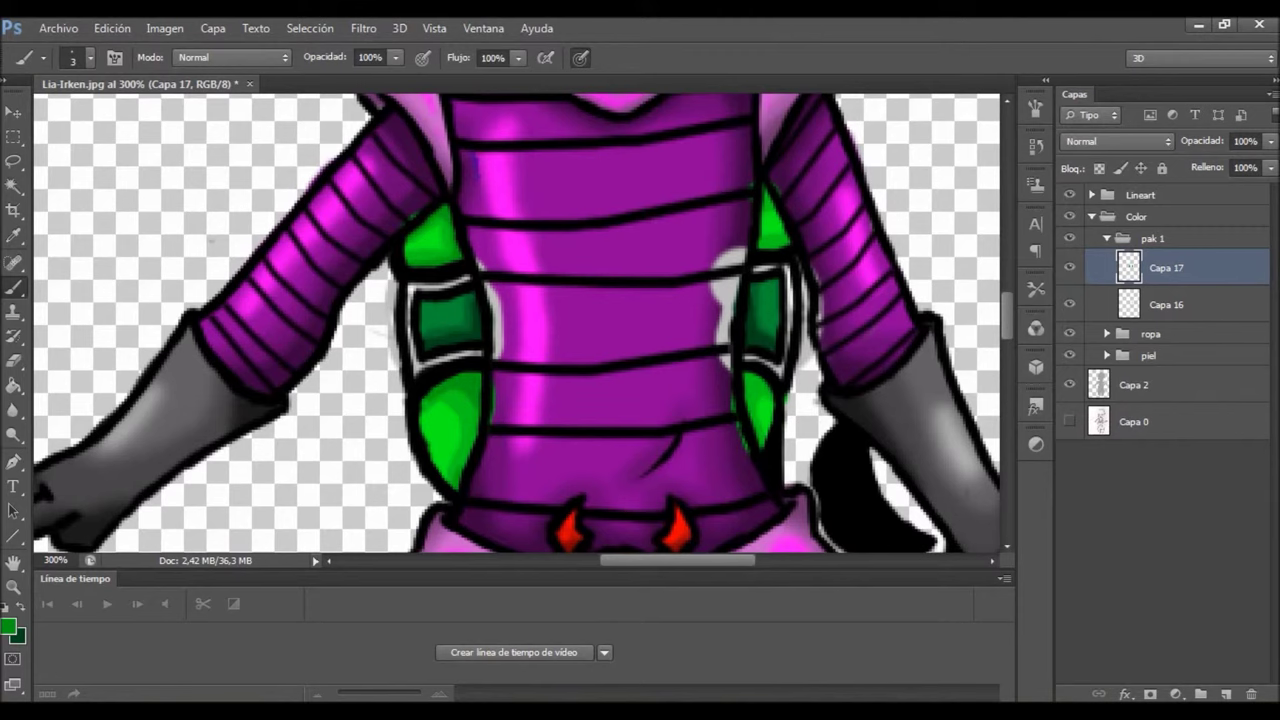
pyautogui.press('r')
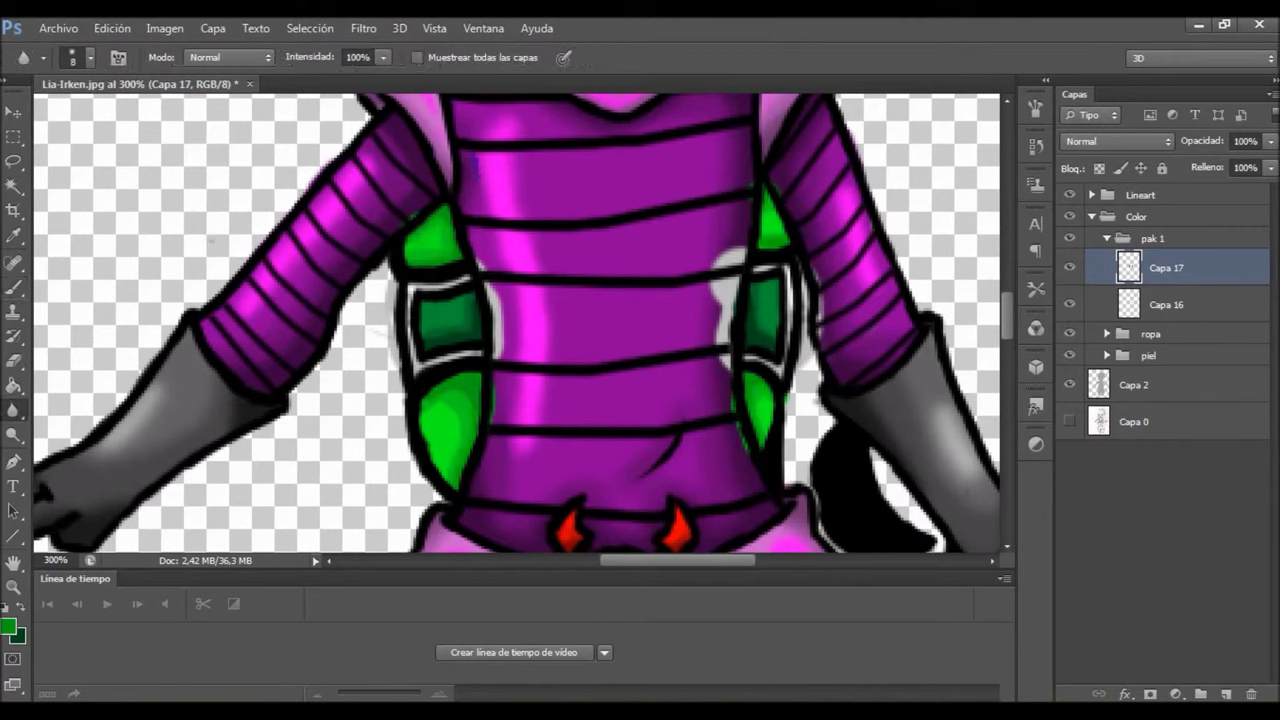
# Erase the green and gray spill around the backpack on Capa 17 and Capa 16 with a 3 px eraser
pyautogui.press('e')
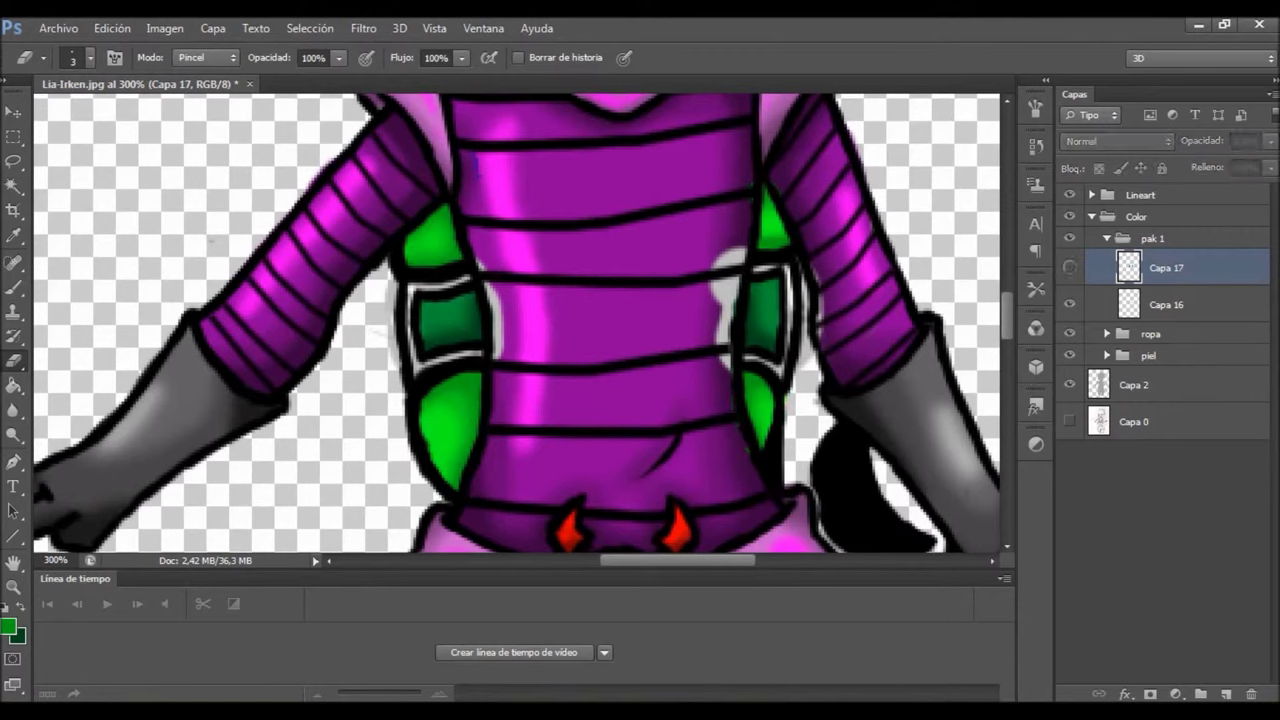
pyautogui.hotkey('alt', '[')
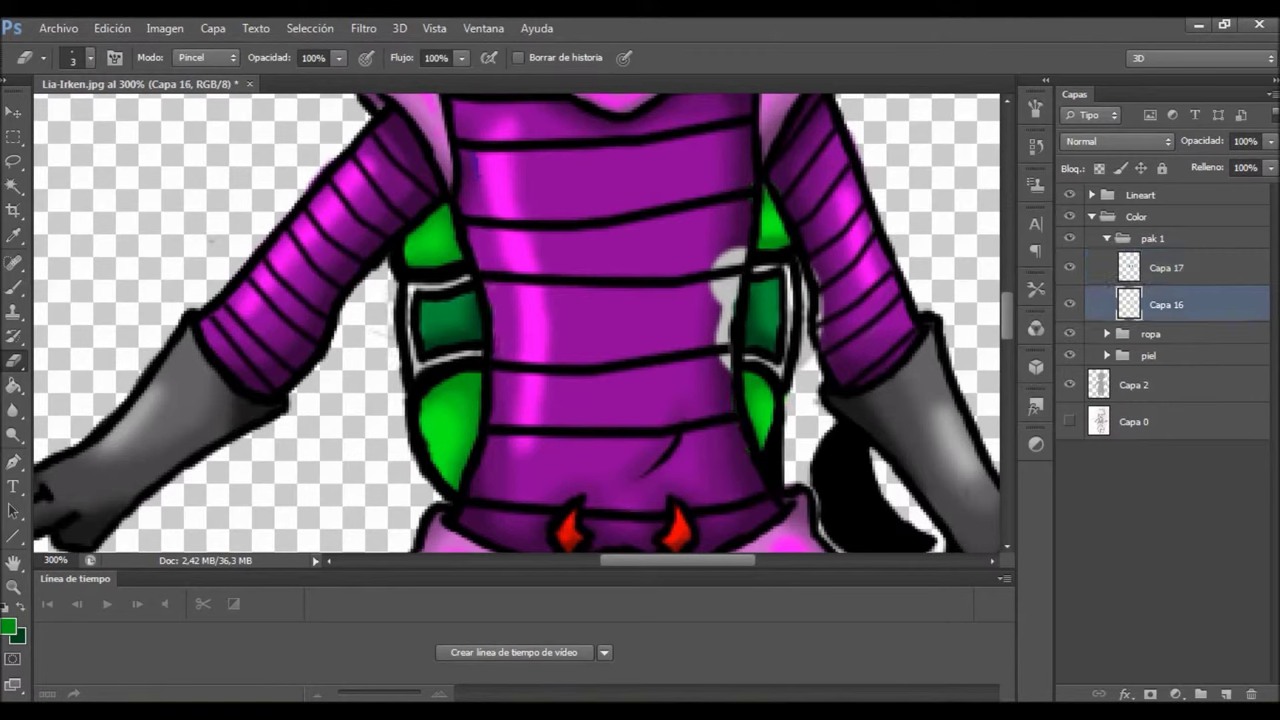
pyautogui.moveTo(728, 250); pyautogui.dragTo(724, 322)
pyautogui.hotkey('alt', ']')
pyautogui.hotkey('alt', '[')
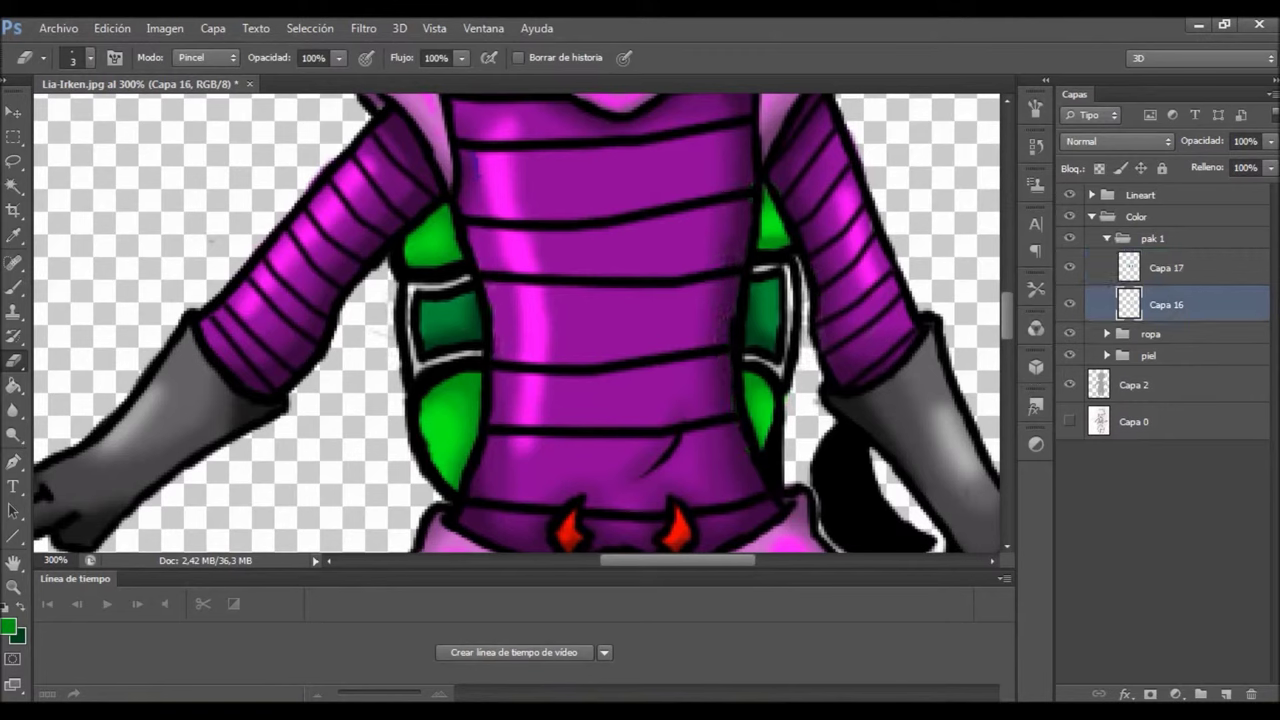
pyautogui.hotkey('alt', ']')
# Retouch the torso's edge beside the backpack on Capa 10 with its sampled purple, blur it, and collapse ropa
pyautogui.click(1106, 333)
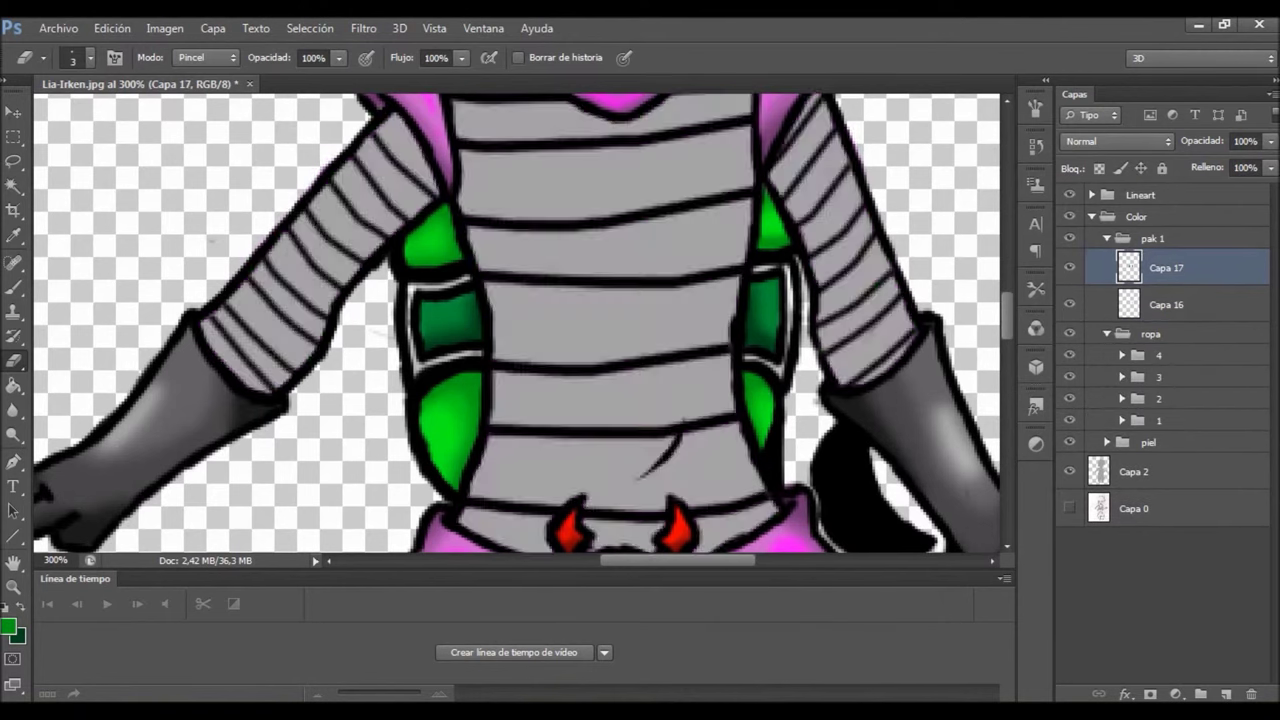
pyautogui.click(1181, 465)
pyautogui.press('i')
pyautogui.press('b')
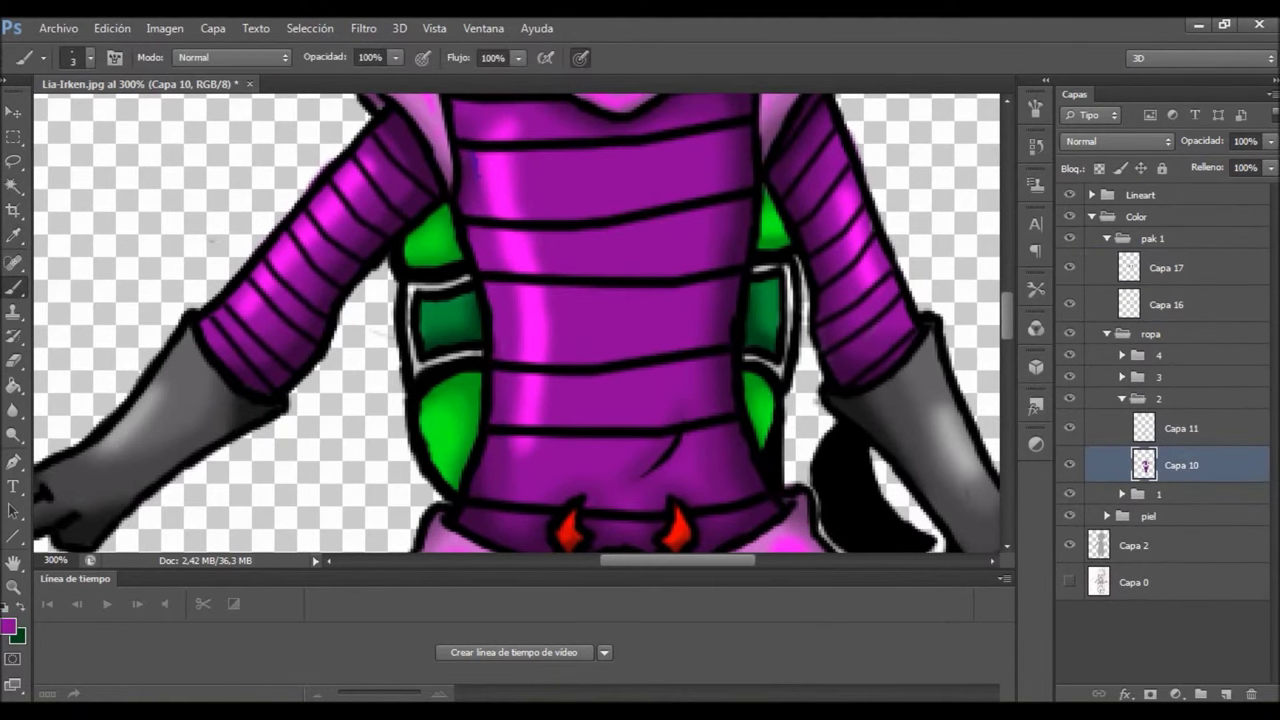
pyautogui.press('r')
pyautogui.click(1106, 333)
# Add a layer above Capa 17 in Luz intensa mode and paint green highlights on the backpack's dark panels
pyautogui.click(1165, 267)
pyautogui.click(1225, 694)
pyautogui.click(1117, 141)
pyautogui.click(1083, 433)
pyautogui.click(9, 626)
pyautogui.click(817, 174)
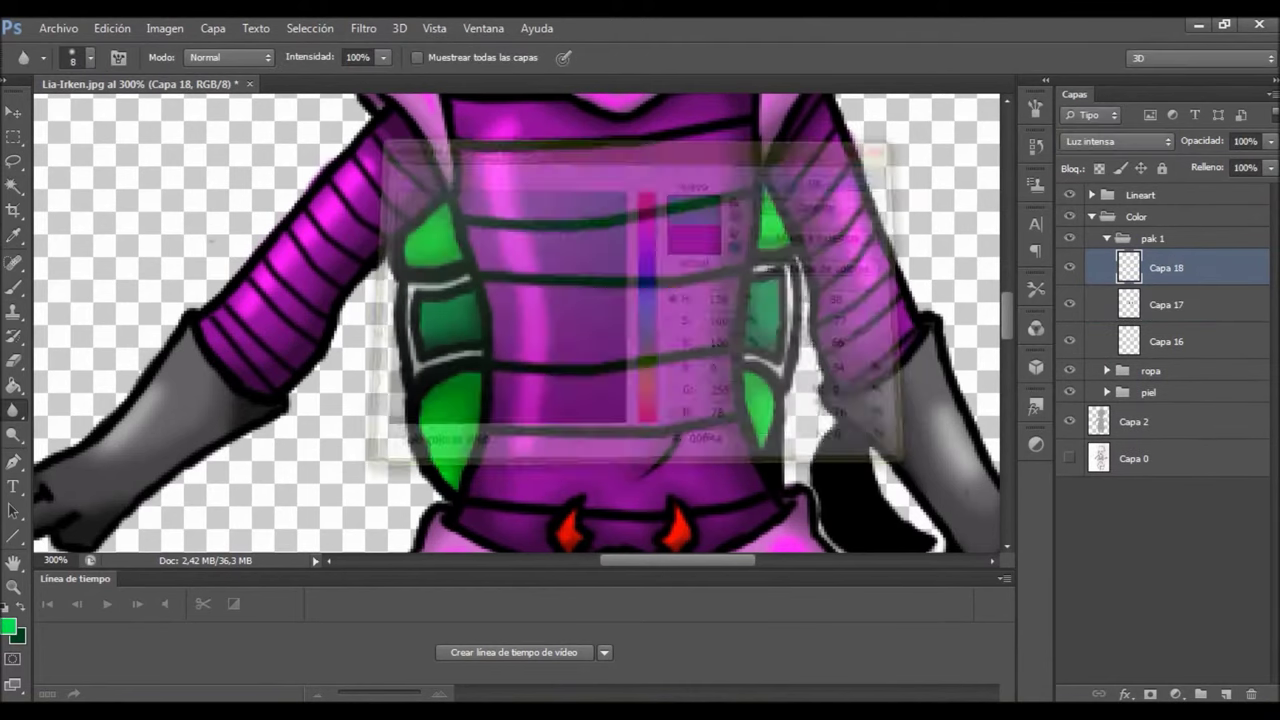
pyautogui.press('b')
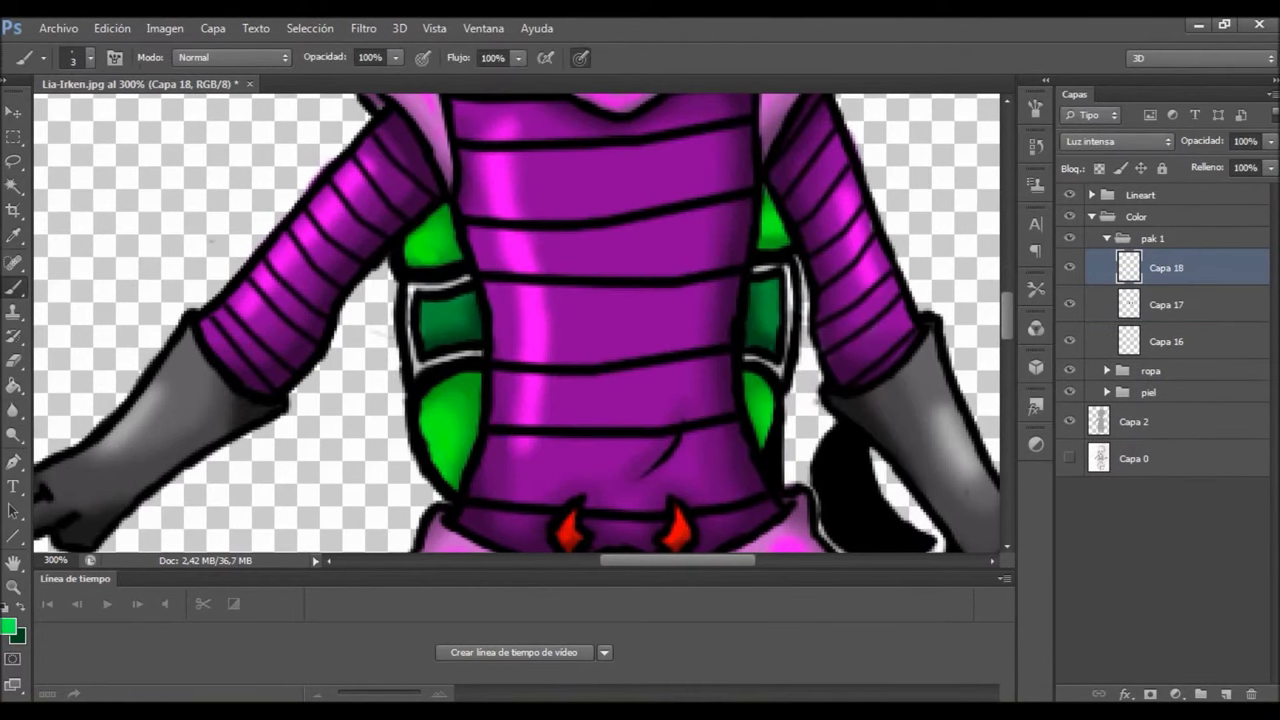
pyautogui.keyDown('alt'); pyautogui.click(430, 325); pyautogui.keyUp('alt')
pyautogui.click(9, 626)
pyautogui.click(866, 171)
pyautogui.click(430, 325)
# Load the Capa 17 pixels as a selection and soften the highlights on Capa 18 with the 8 px Blur tool
pyautogui.click(1166, 304)
pyautogui.keyDown('ctrl'); pyautogui.click(1128, 304); pyautogui.keyUp('ctrl')
pyautogui.click(310, 28)
pyautogui.click(1166, 267)
pyautogui.press('r')
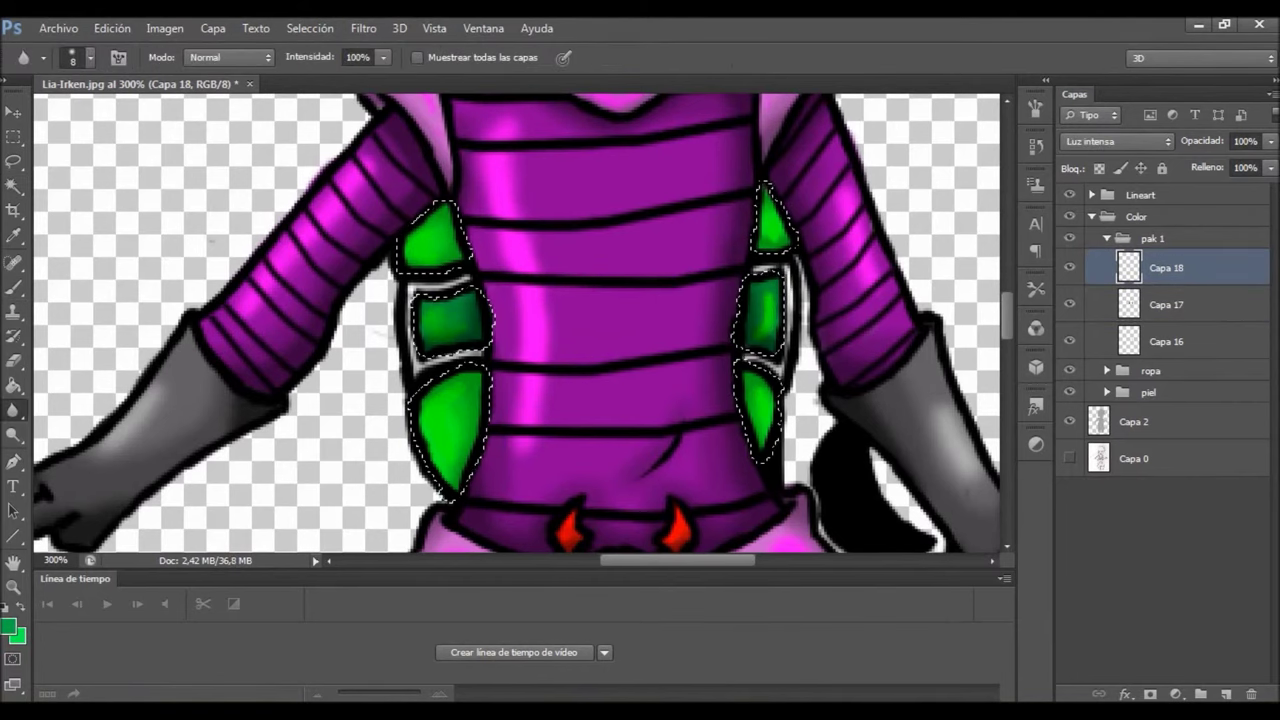
# Set Capa 18 to 47% opacity and Luz suave blending, and clear the selection
pyautogui.moveTo(1271, 141); pyautogui.dragTo(1228, 160)
pyautogui.click(1115, 141)
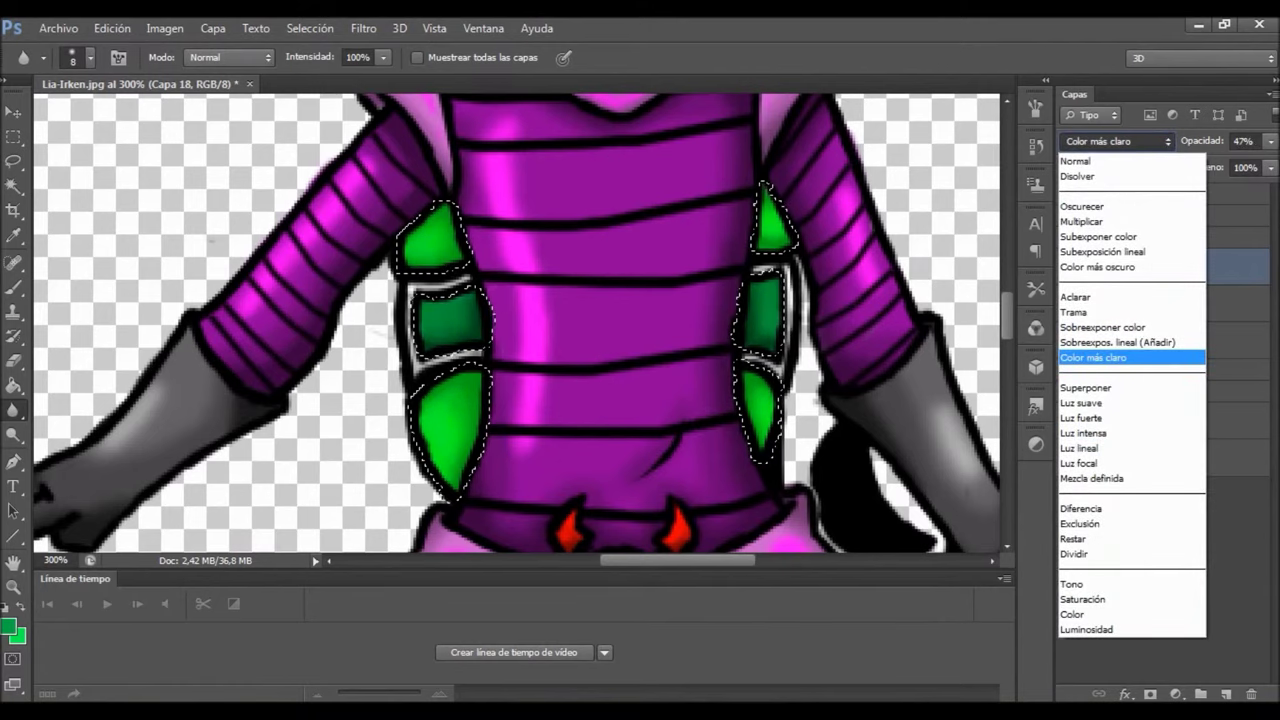
pyautogui.click(1091, 478)
pyautogui.click(1115, 141)
pyautogui.click(1091, 400)
pyautogui.hotkey('ctrl', 'd')
pyautogui.hotkey('ctrl', '0')
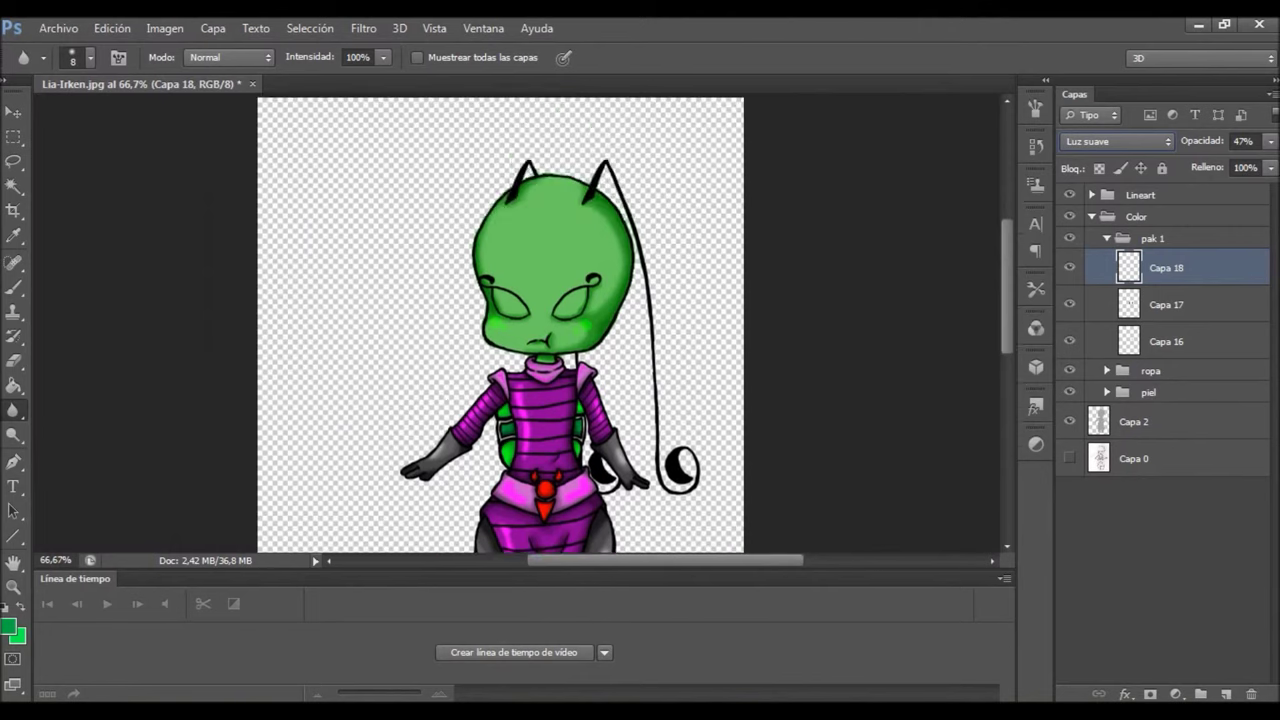
# Create a group named ojos with a new empty layer and zoom in on the eyes
pyautogui.click(1200, 693)
pyautogui.doubleClick(1150, 238)
pyautogui.write('ojos')
pyautogui.press('Return')
pyautogui.click(1226, 693)
pyautogui.press('z')
pyautogui.hotkey('ctrl', '+')
pyautogui.hotkey('ctrl', '+')
pyautogui.hotkey('ctrl', '+')
pyautogui.hotkey('ctrl', '+')
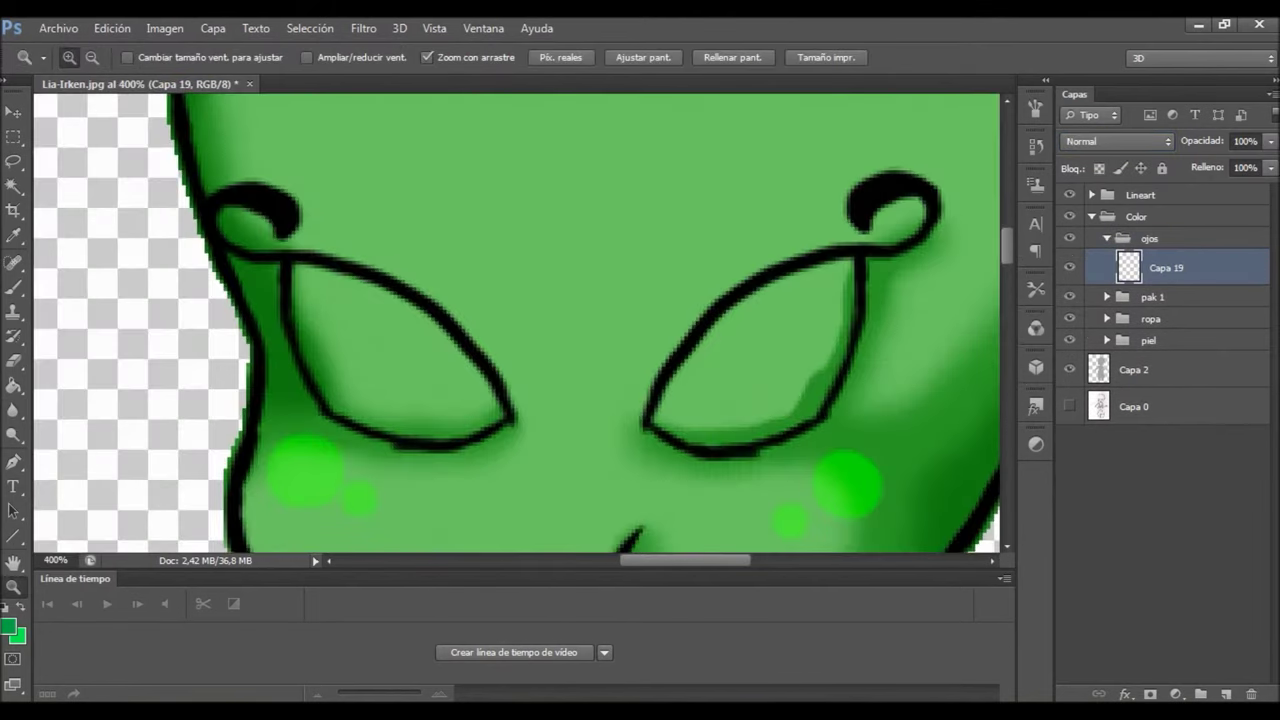
# Fill both eyes with bright green on Capa 19 using a 25 px brush
pyautogui.click(12, 628)
pyautogui.click(791, 174)
pyautogui.press('b')
pyautogui.click(80, 57)
pyautogui.click(1150, 238)
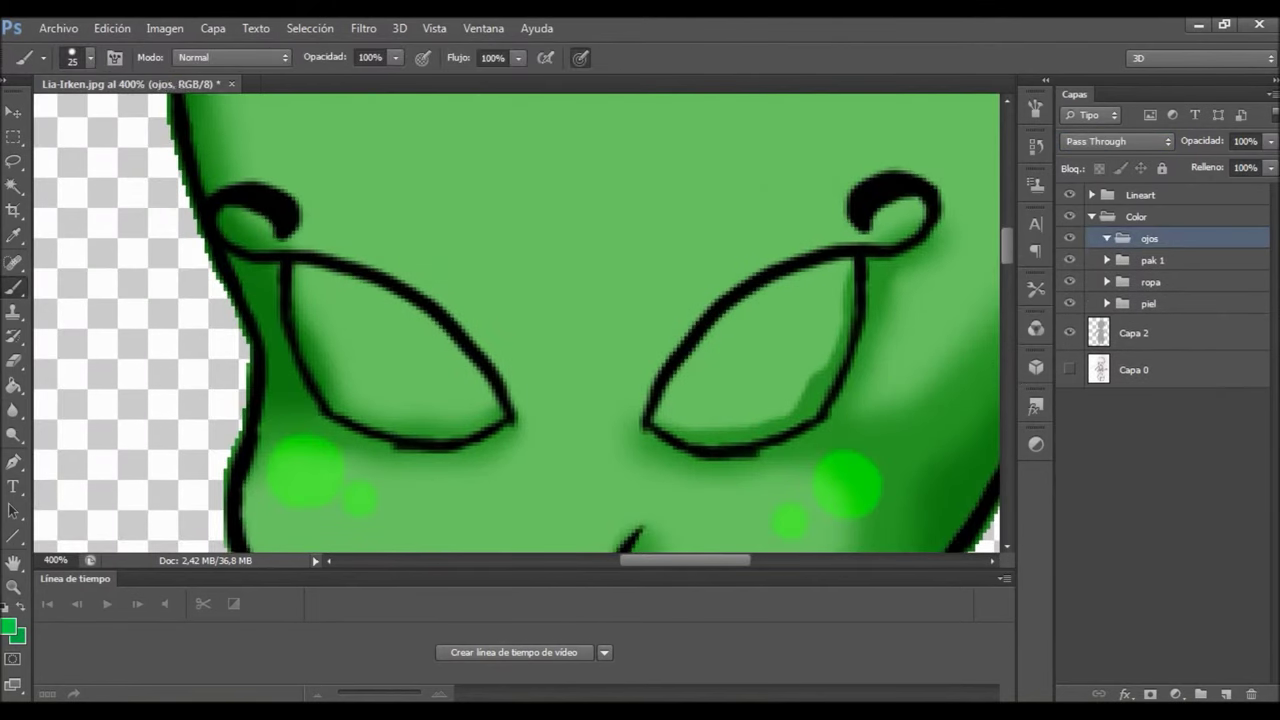
pyautogui.click(1166, 267)
pyautogui.moveTo(700, 390); pyautogui.dragTo(830, 300)
pyautogui.moveTo(300, 290); pyautogui.dragTo(480, 410)
# Paint a darker green border around the inside edges of both eyes with a 13 px brush
pyautogui.click(12, 628)
pyautogui.press('Return')
pyautogui.click(80, 57)
pyautogui.moveTo(120, 100); pyautogui.dragTo(90, 100)
pyautogui.moveTo(370, 330); pyautogui.dragTo(390, 395)
pyautogui.hotkey('ctrl', 'z')
pyautogui.moveTo(290, 270); pyautogui.dragTo(500, 440)
pyautogui.moveTo(660, 420); pyautogui.dragTo(860, 270)
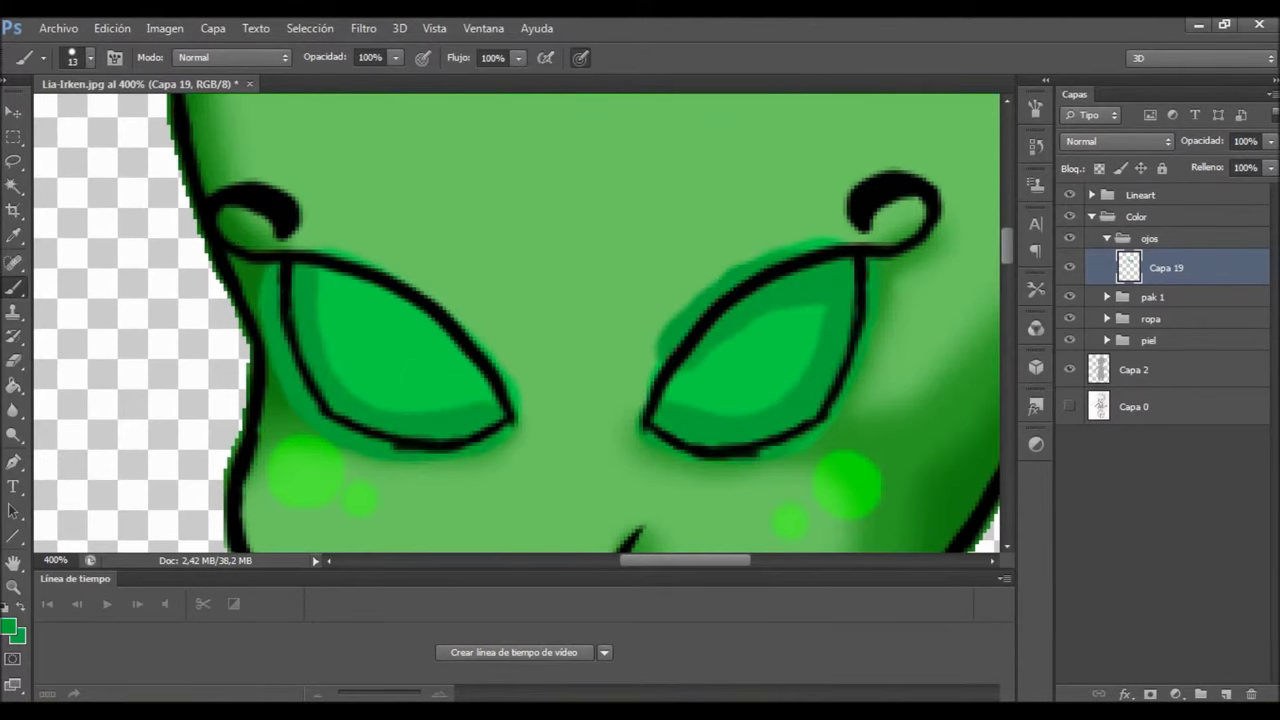
pyautogui.moveTo(320, 280); pyautogui.dragTo(470, 330)
pyautogui.moveTo(620, 330); pyautogui.dragTo(680, 400)
pyautogui.moveTo(505, 320); pyautogui.dragTo(515, 385)
pyautogui.moveTo(300, 255); pyautogui.dragTo(450, 290)
# Shade the inner edges of both eyes with a thin darker green 3 px brush line and soften it with the Blur tool
pyautogui.click(80, 57)
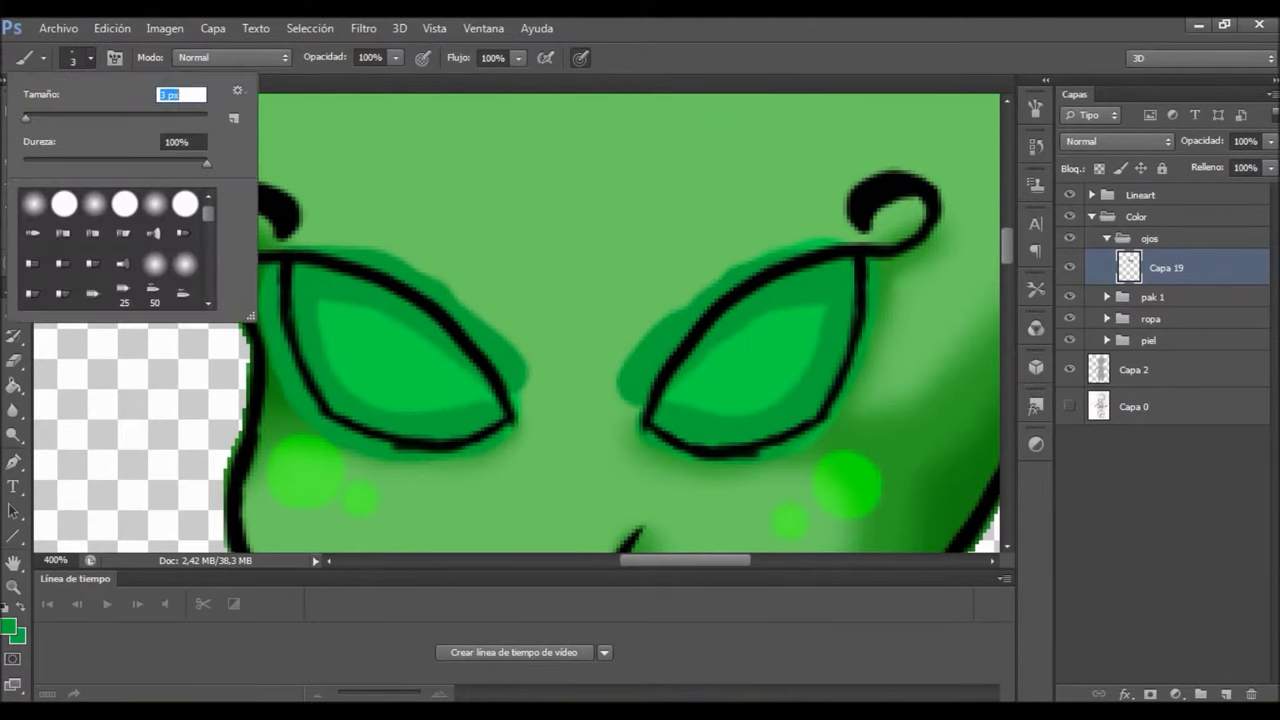
pyautogui.click(12, 628)
pyautogui.press('Return')
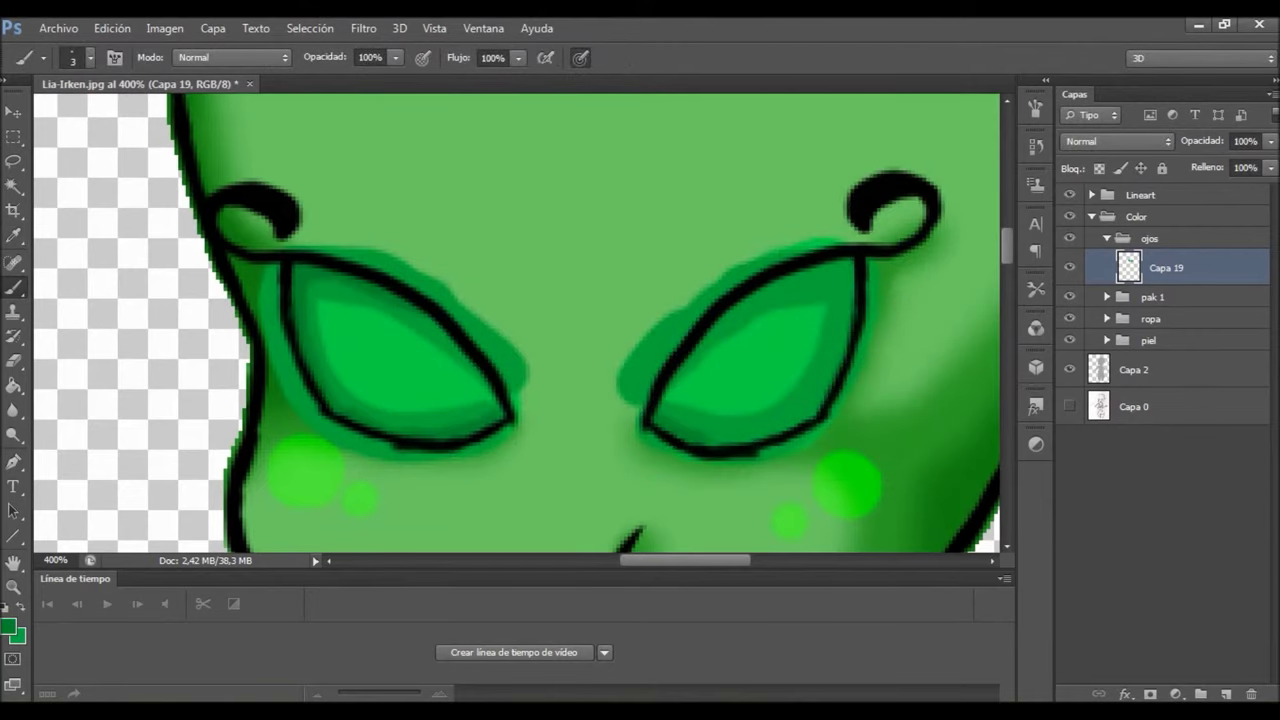
pyautogui.moveTo(710, 440); pyautogui.dragTo(850, 265)
pyautogui.click(14, 410)
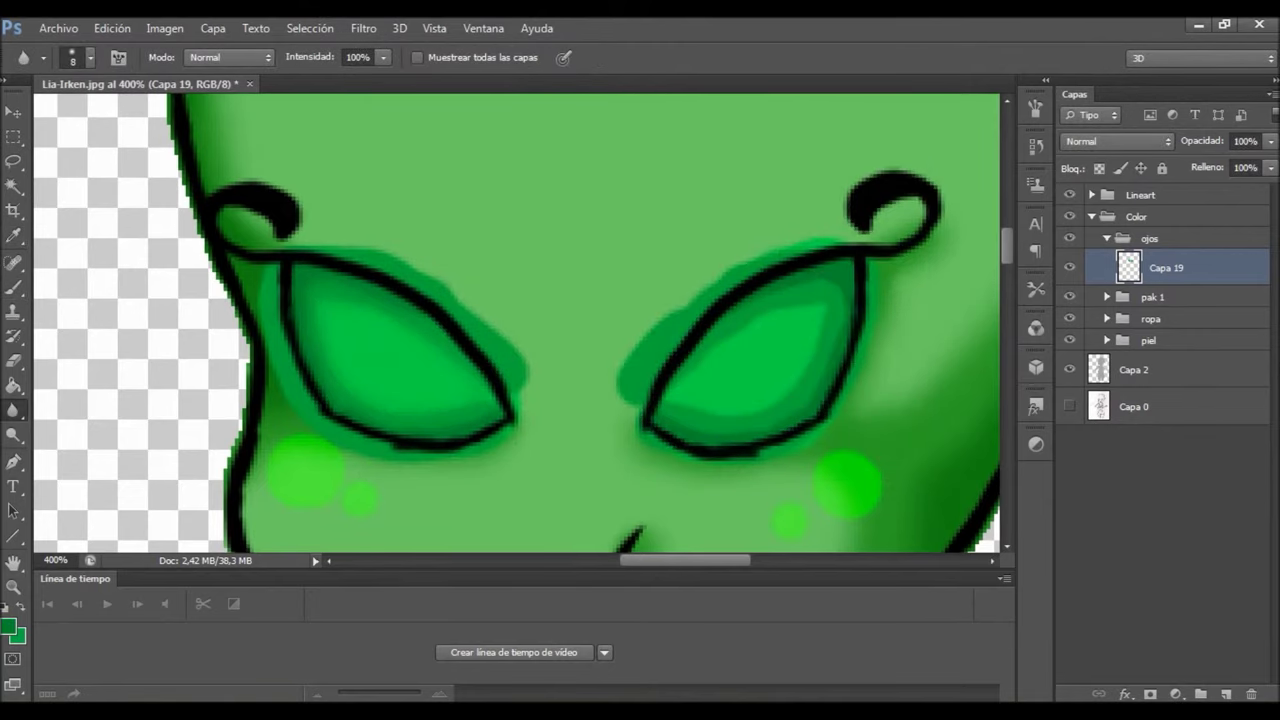
# Paint a dark green slit pupil in each eye with the 3 px brush on a new layer, Capa 20
pyautogui.click(12, 628)
pyautogui.press('Return')
pyautogui.hotkey('ctrl', 'shift', 'alt', 'n')
pyautogui.press('b')
pyautogui.moveTo(368, 333); pyautogui.dragTo(398, 337)
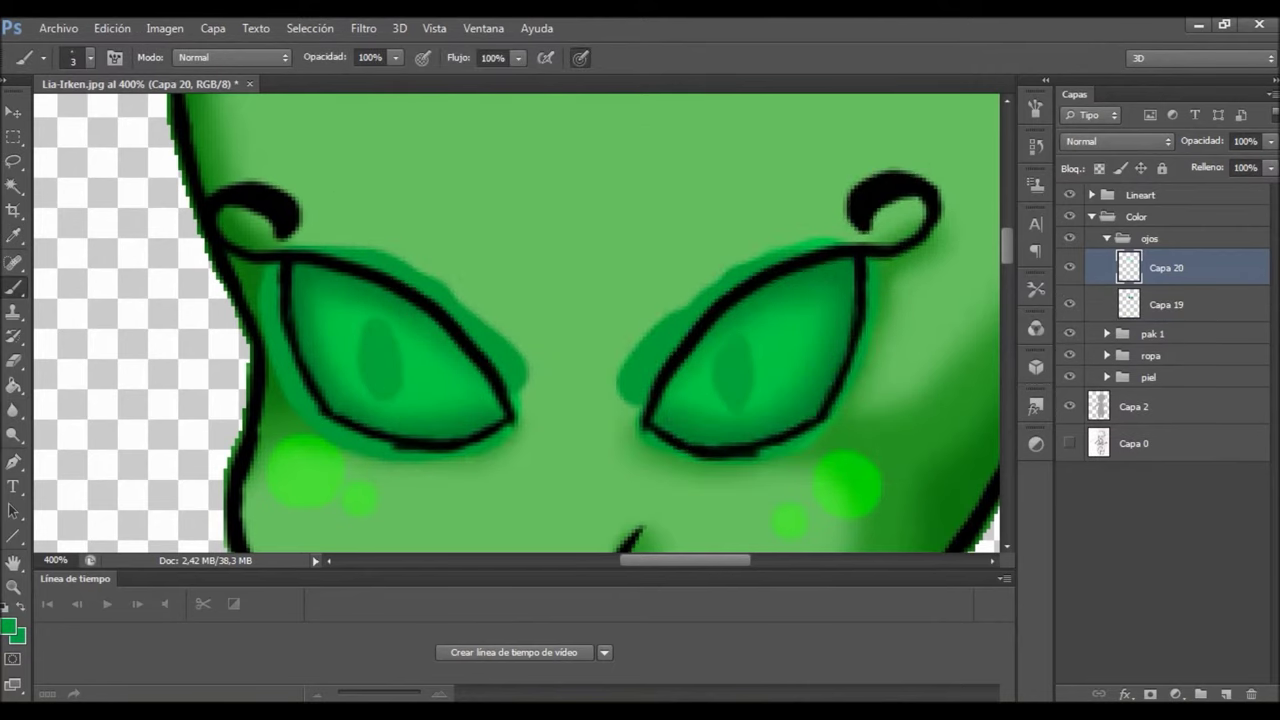
# Add lighter green pupil glints and iris marks around both pupils, using a new layer Capa 21 blended as Luz intensa
pyautogui.click(12, 628)
pyautogui.press('Return')
pyautogui.moveTo(378, 358)
pyautogui.mouseDown()
pyautogui.moveTo(368, 385)
pyautogui.moveTo(380, 368)
pyautogui.mouseUp()
pyautogui.hotkey('ctrl', 'shift', 'alt', 'n')
pyautogui.click(1116, 141)
pyautogui.click(1114, 431)
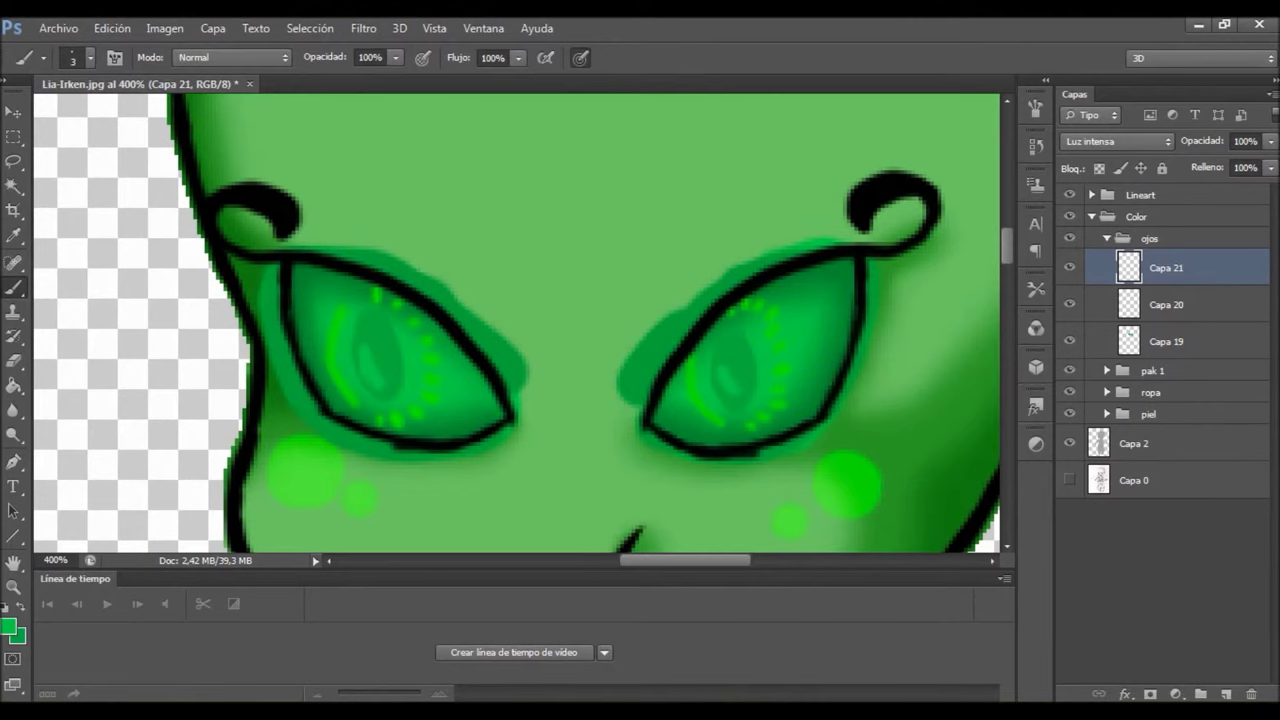
# Paint white round, oval and curved highlights in both eyes on a new layer, Capa 22
pyautogui.hotkey('ctrl', 'shift', 'alt', 'n')
pyautogui.press('d')
pyautogui.press('x')
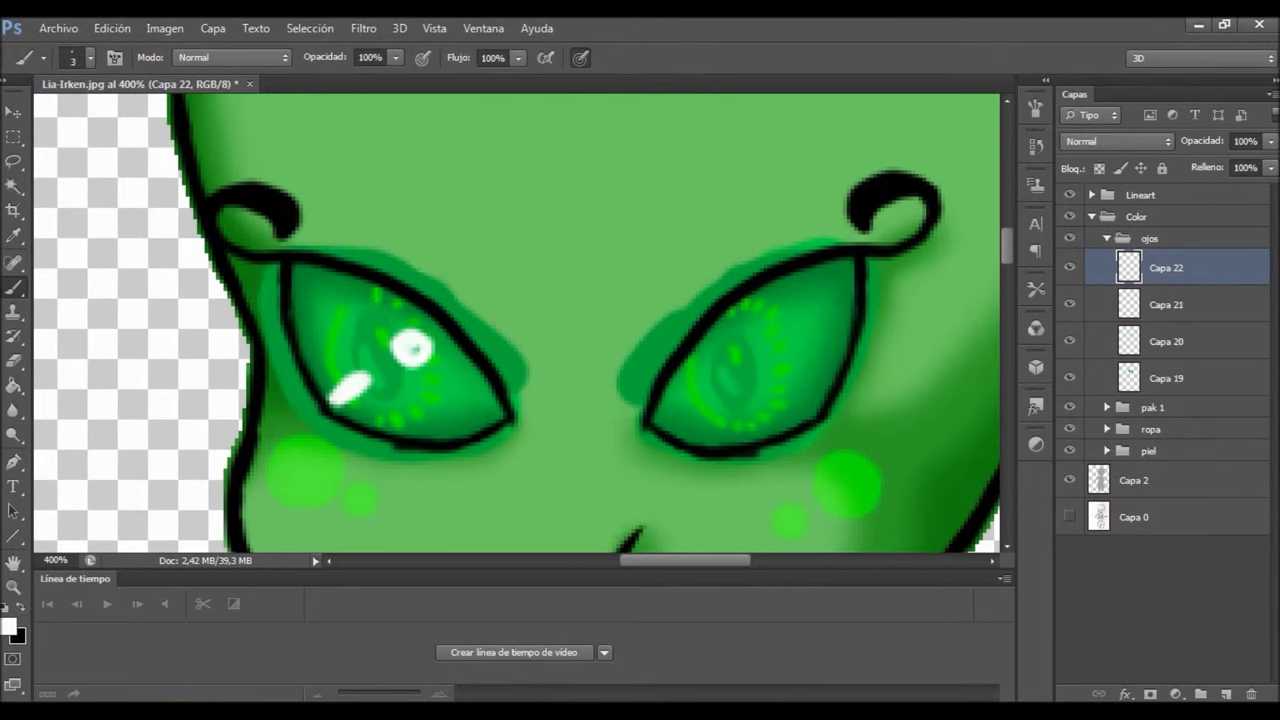
pyautogui.moveTo(413, 348); pyautogui.dragTo(407, 336)
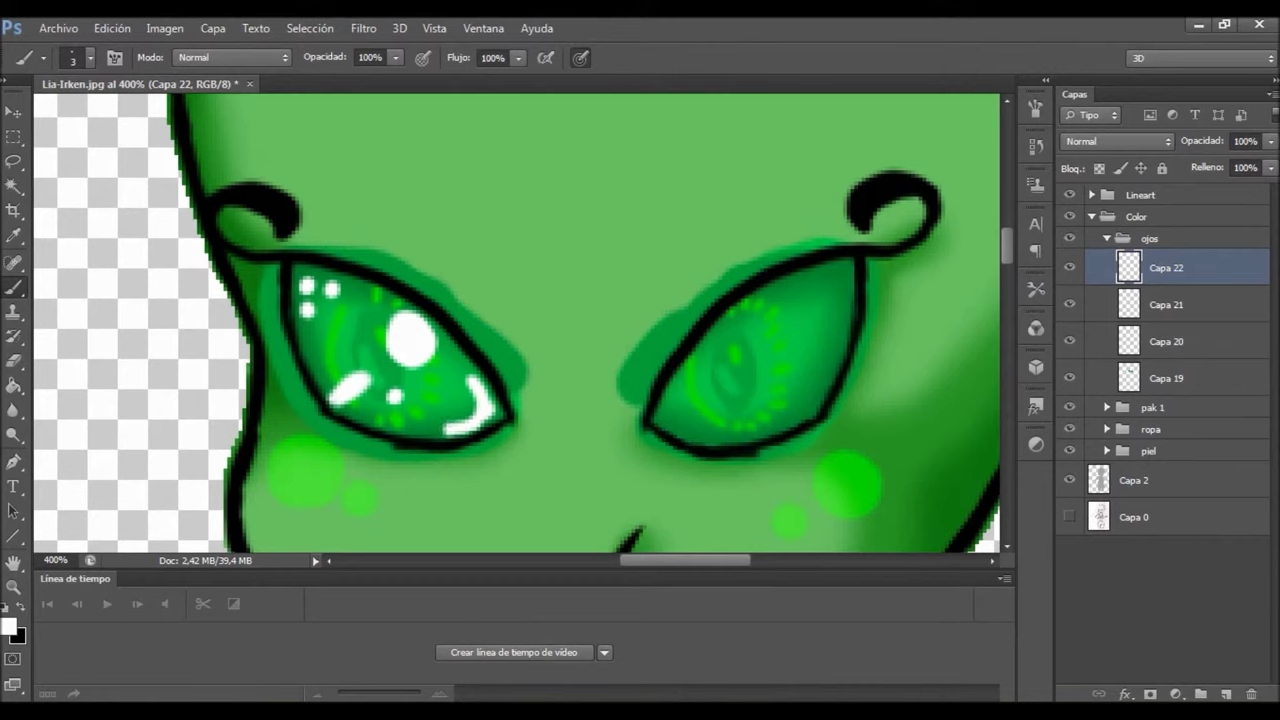
pyautogui.moveTo(776, 322); pyautogui.dragTo(768, 318)
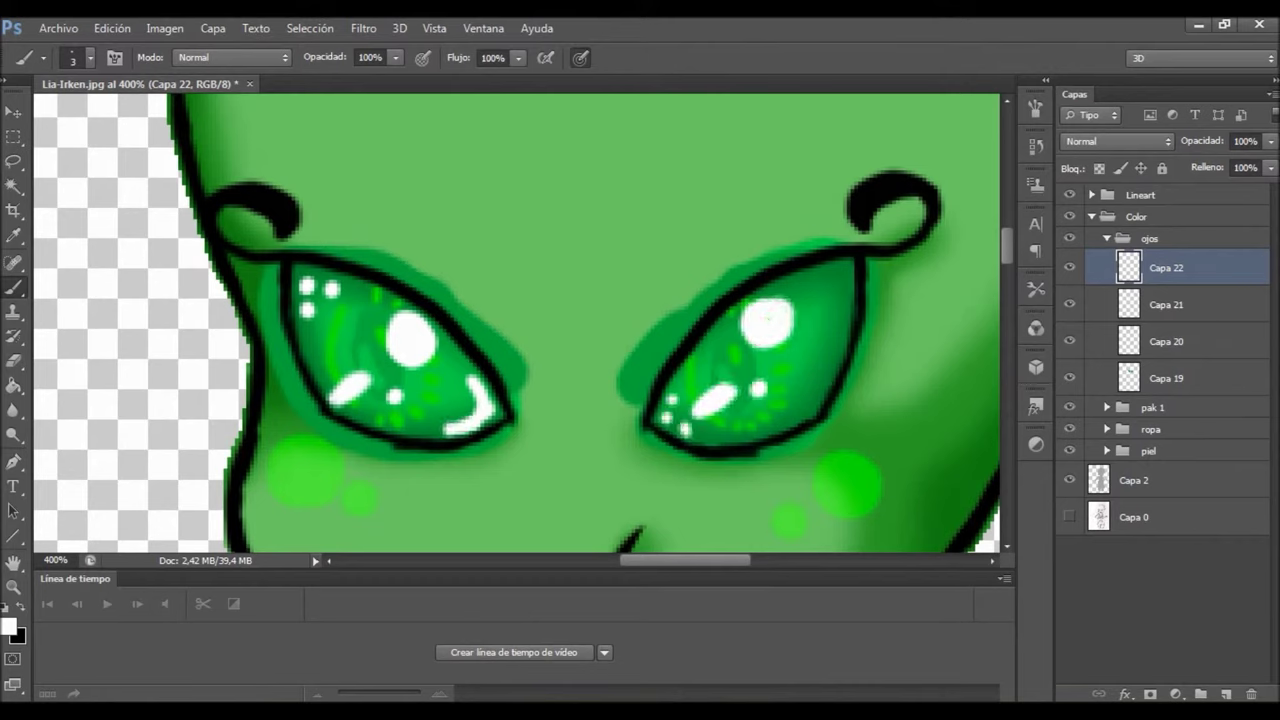
pyautogui.moveTo(838, 275); pyautogui.dragTo(810, 405)
pyautogui.click(1271, 141)
pyautogui.moveTo(1262, 161); pyautogui.dragTo(1256, 161)
pyautogui.press('Escape')
# Erase the green spilling outside the outlines of both eyes on Capa 19 with a 19 px eraser
pyautogui.click(1166, 378)
pyautogui.press('e')
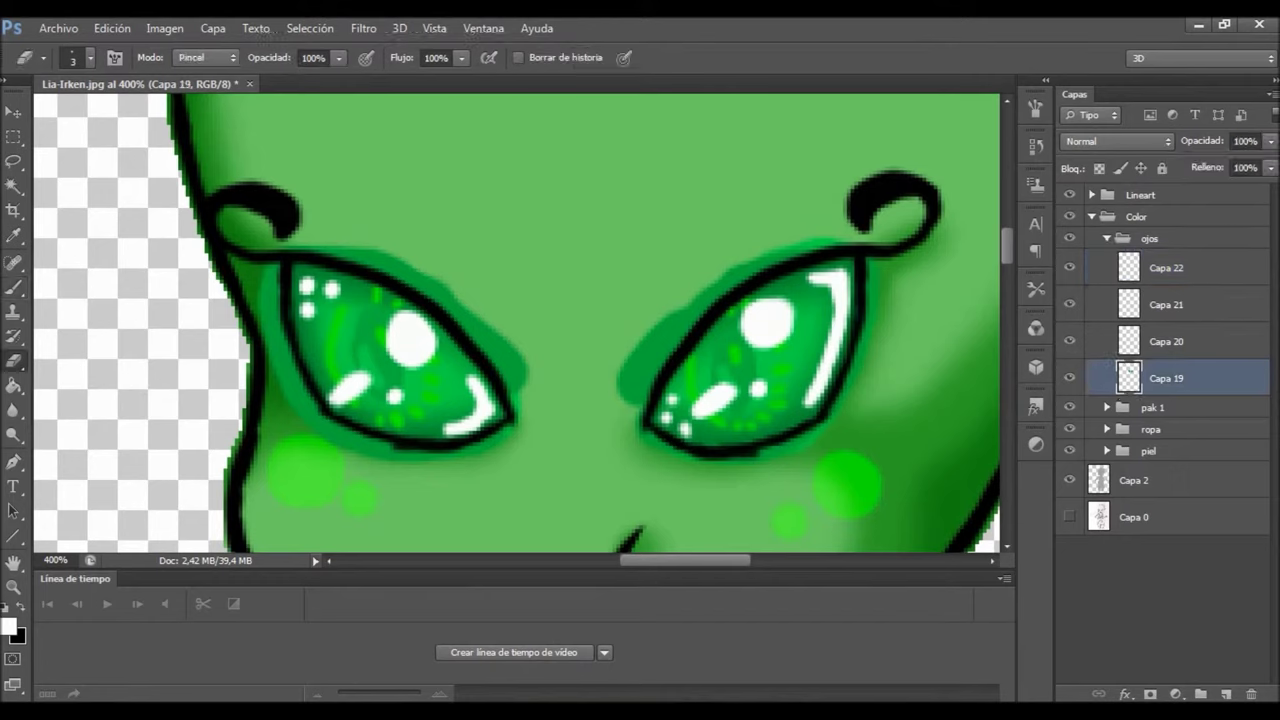
pyautogui.click(80, 57)
pyautogui.press('Return')
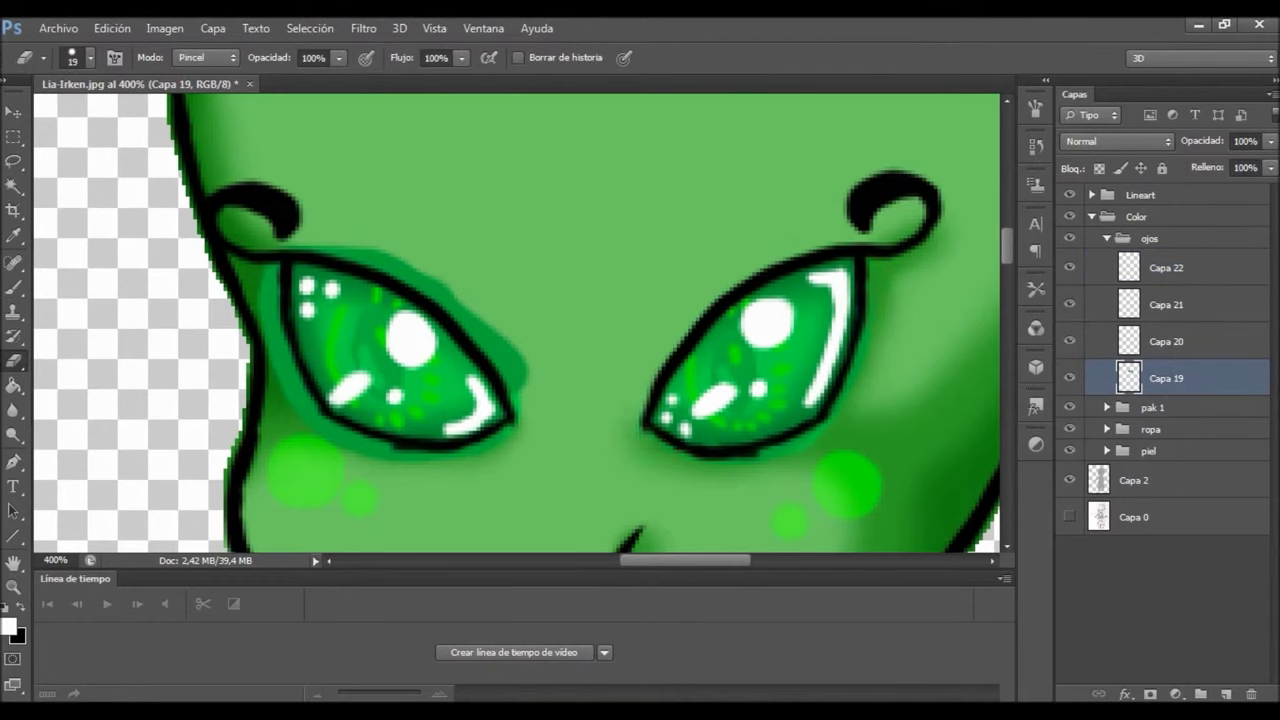
pyautogui.moveTo(270, 268)
pyautogui.mouseDown()
pyautogui.moveTo(300, 412)
pyautogui.moveTo(505, 330)
pyautogui.moveTo(298, 250)
pyautogui.mouseUp()
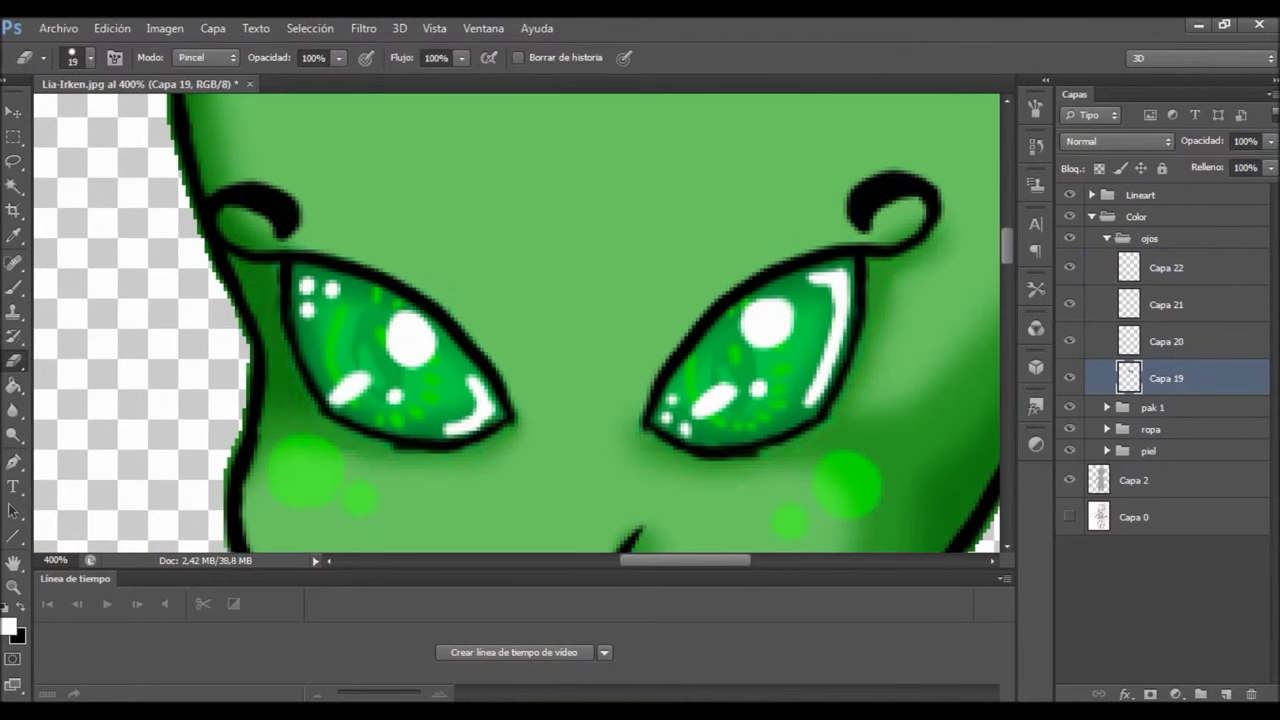
# Compare the eye detail layers and delete Capa 20 from the ojos group
pyautogui.keyDown('ctrl'); pyautogui.click(1128, 304); pyautogui.keyUp('ctrl')
pyautogui.click(1069, 341)
pyautogui.click(1166, 304)
pyautogui.hotkey('shift', 'alt', 'h')
pyautogui.click(1166, 341)
pyautogui.click(1251, 693)
pyautogui.press('Return')
pyautogui.press('z')
pyautogui.hotkey('ctrl', '0')
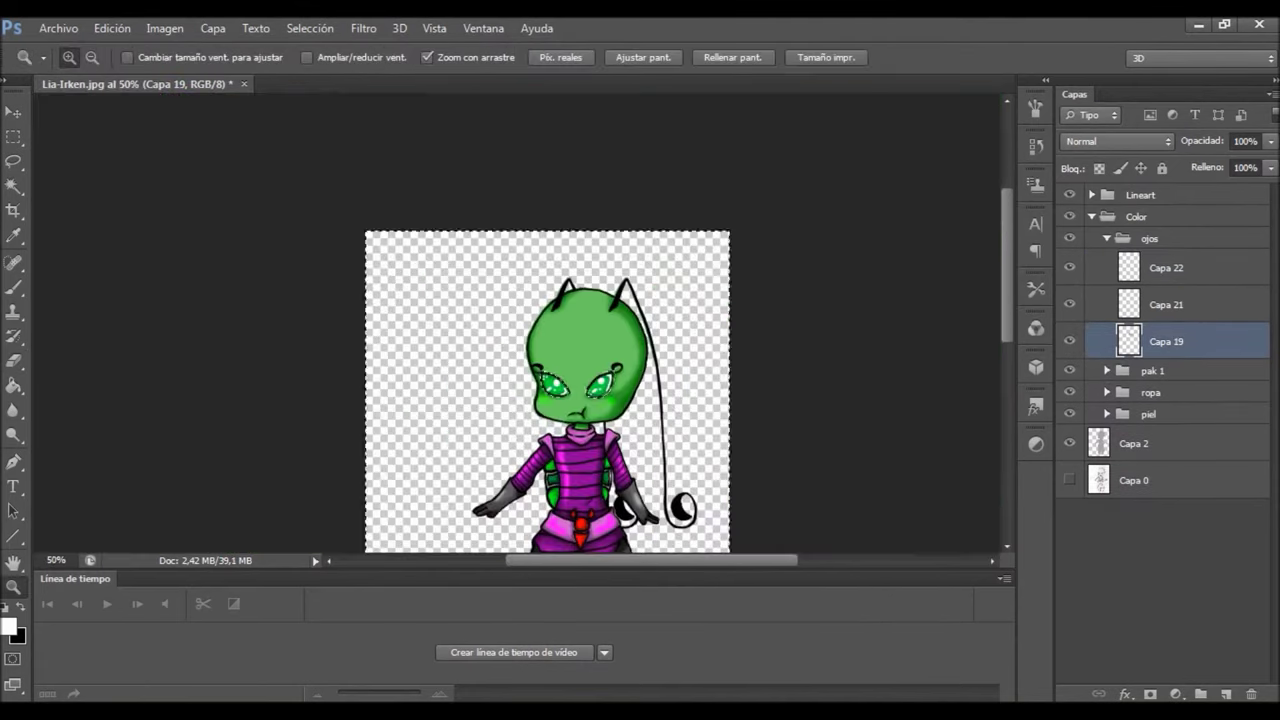
# Gather the Lineart and Color groups into Grupo 1 and move the character to the left of its grey silhouette
pyautogui.click(1136, 216)
pyautogui.hotkey('ctrl', 'g')
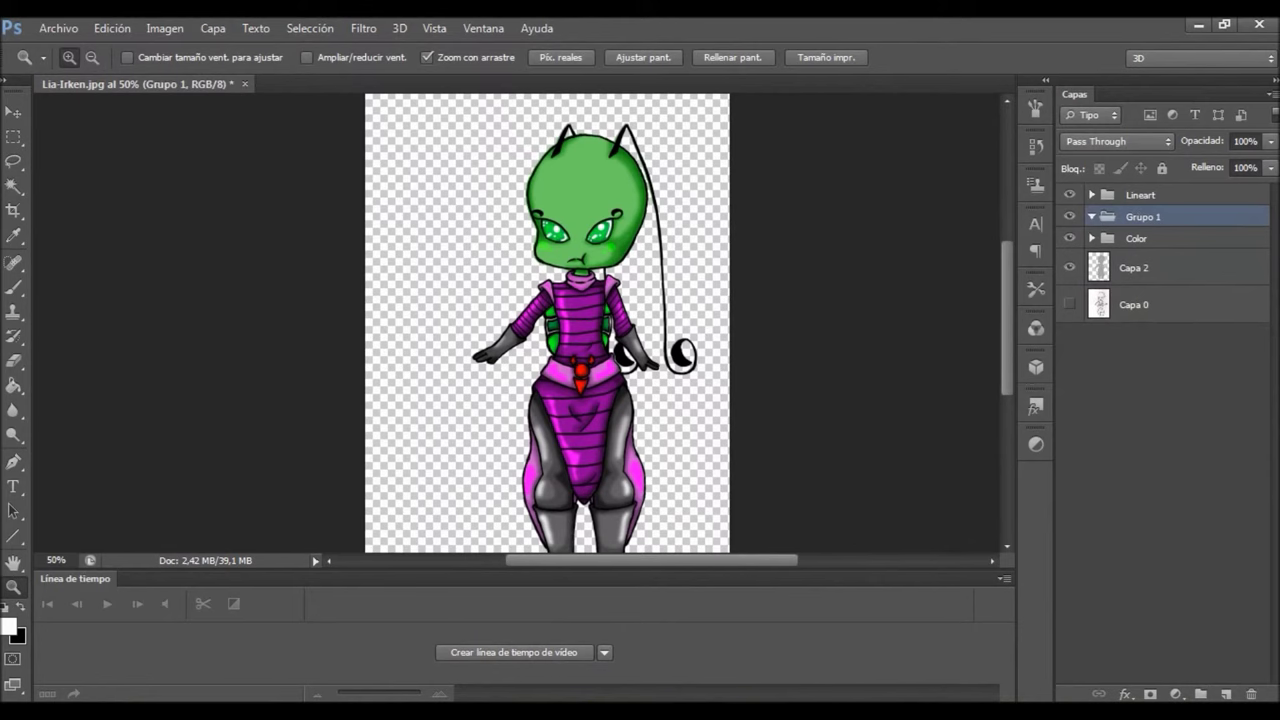
pyautogui.press('v')
pyautogui.moveTo(640, 290); pyautogui.dragTo(588, 360)
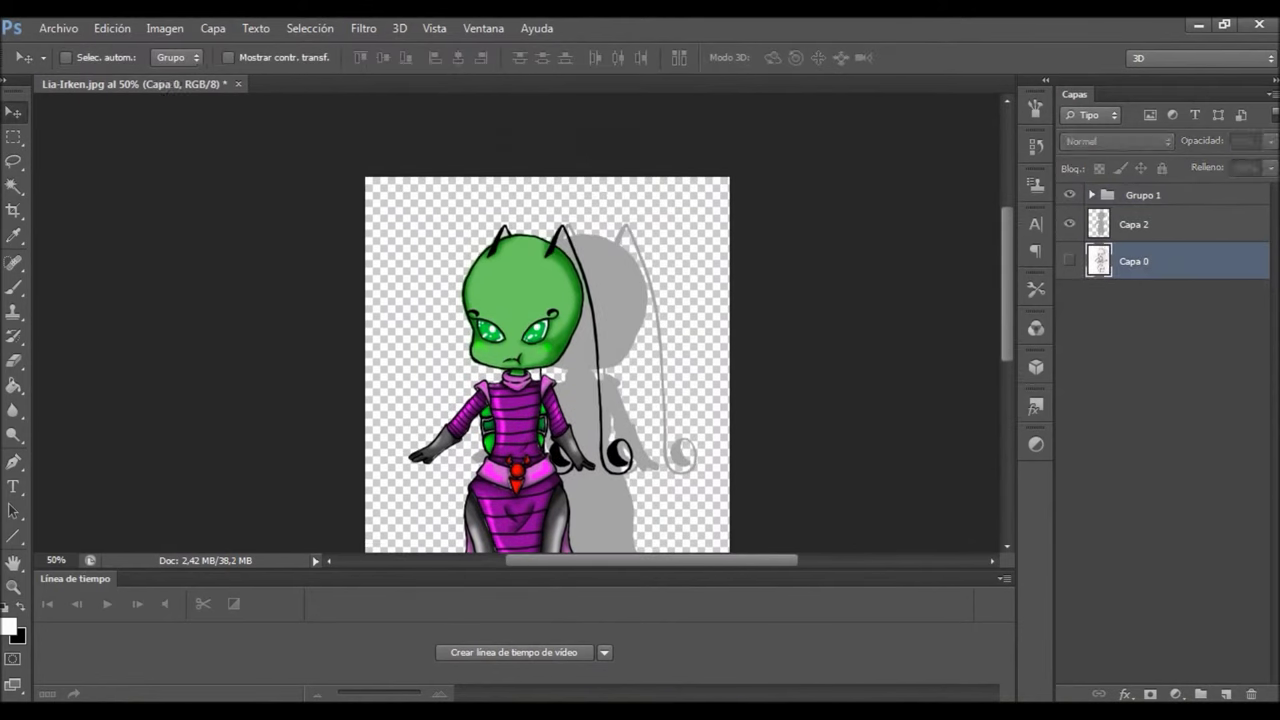
# Create a background layer Capa 23 directly above Capa 0 and fill it with teal
pyautogui.hotkey('ctrl', 'shift', 'alt', 'n')
pyautogui.press('z')
pyautogui.hotkey('ctrl', '-')
pyautogui.press('g')
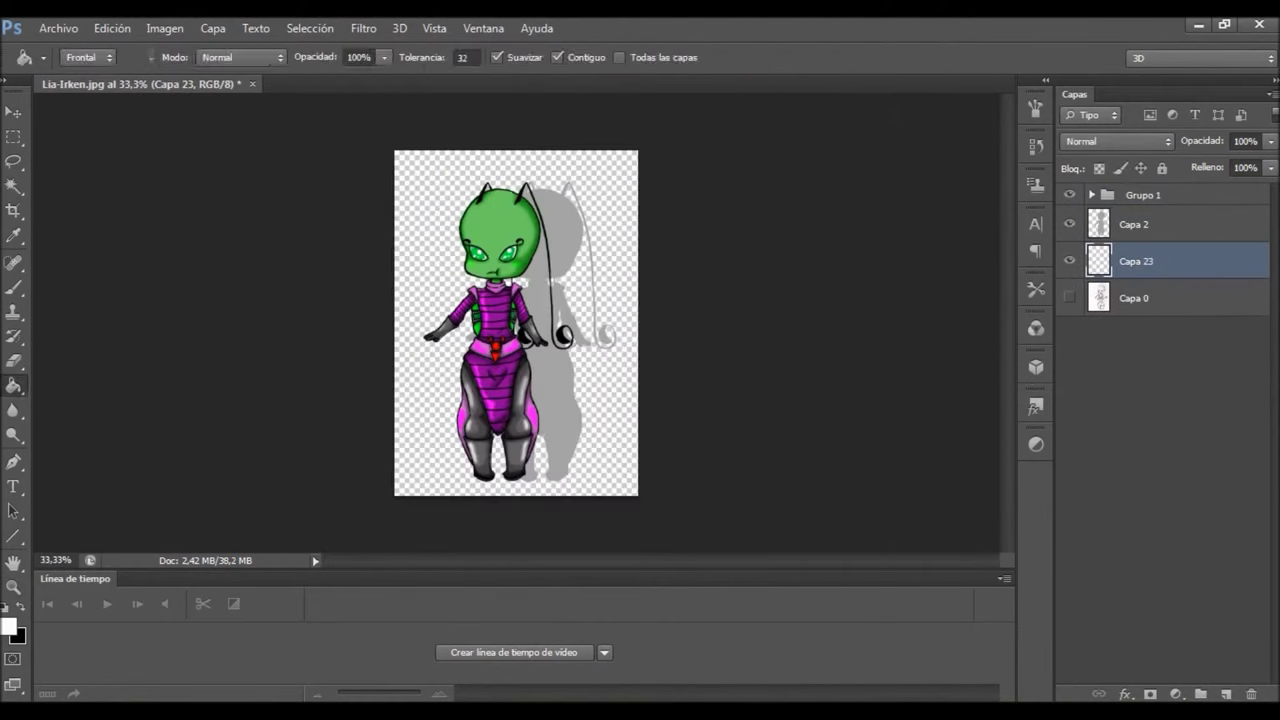
pyautogui.press('i')
pyautogui.press('Return')
pyautogui.press('g')
pyautogui.hotkey('alt', 'BackSpace')
# Cover Capa 23 with a teal-to-black diamond gradient running down from the top centre of the canvas
pyautogui.hotkey('shift', 'g')
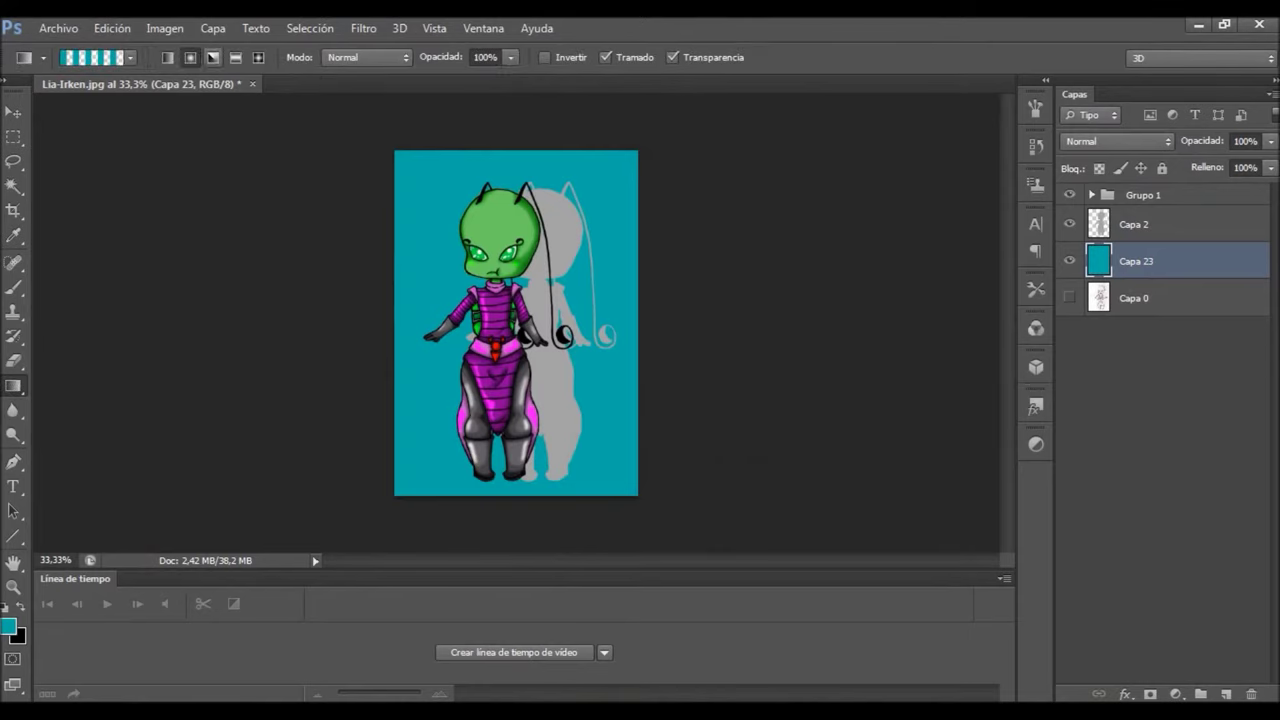
pyautogui.click(130, 57)
pyautogui.doubleClick(26, 92)
pyautogui.moveTo(516, 152); pyautogui.dragTo(516, 470)
pyautogui.moveTo(516, 152); pyautogui.dragTo(516, 450)
pyautogui.moveTo(516, 104); pyautogui.dragTo(516, 496)
# Recolour the silhouette on Capa 2 black and lower the layer's opacity so it reads as a shadow
pyautogui.click(1134, 224)
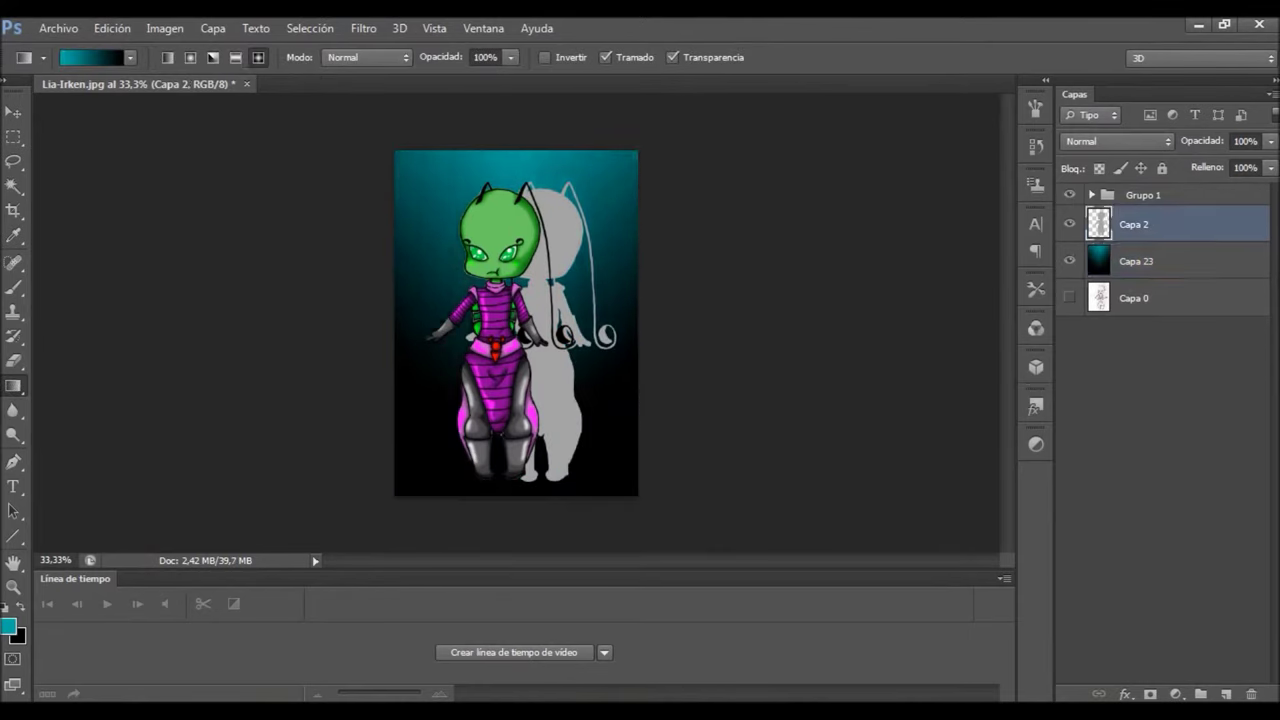
pyautogui.press('w')
pyautogui.click(610, 450)
pyautogui.hotkey('ctrl', 'shift', 'i')
pyautogui.hotkey('shift', 'g')
pyautogui.press('x')
pyautogui.click(560, 420)
pyautogui.moveTo(1271, 141)
pyautogui.mouseDown()
pyautogui.moveTo(1230, 162)
pyautogui.moveTo(1250, 162)
pyautogui.mouseUp()
pyautogui.hotkey('ctrl', 'd')
# Try painting teal smoke texture behind the character on a new layer Capa 24 with a 400 px textured brush
pyautogui.click(1226, 693)
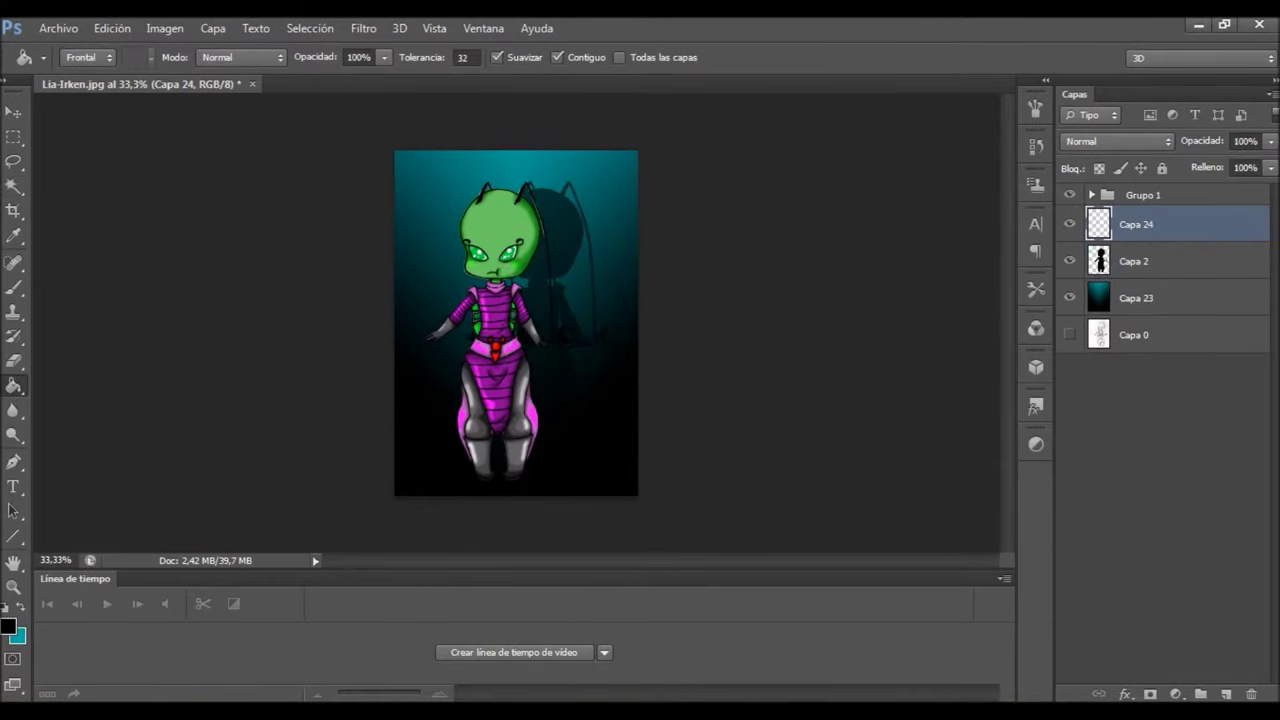
pyautogui.click(14, 287)
pyautogui.click(90, 57)
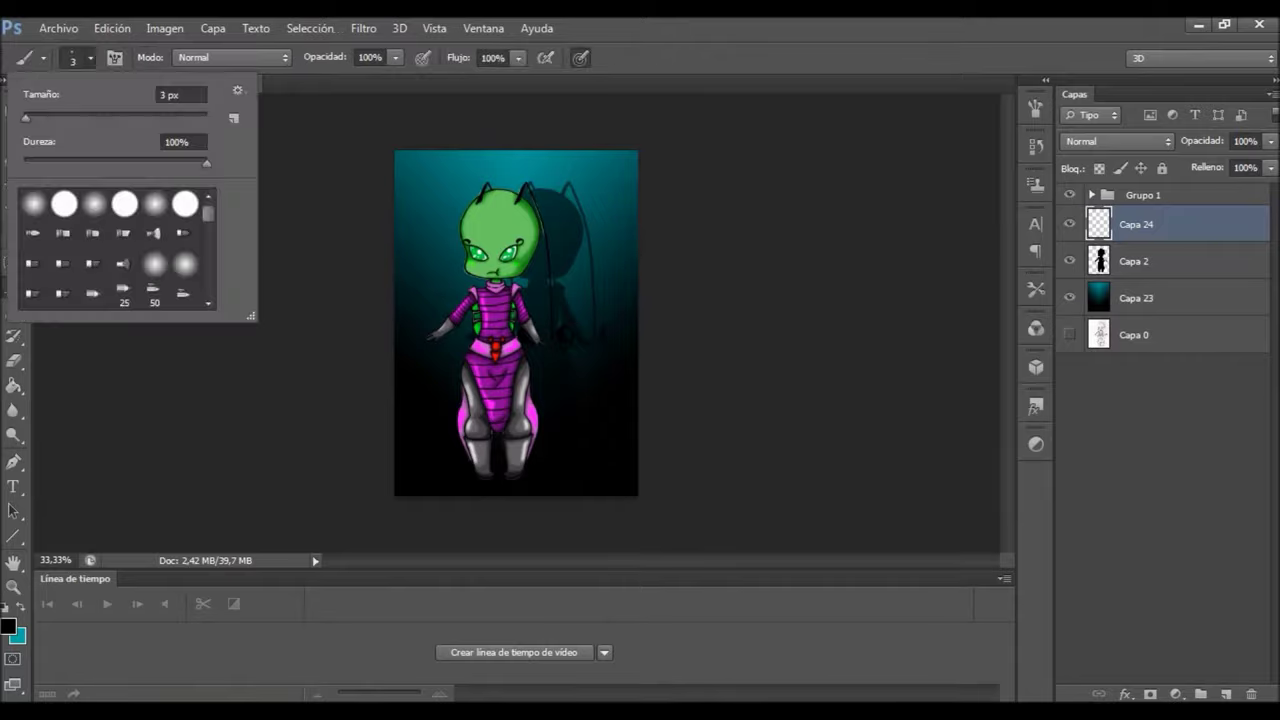
pyautogui.scroll(-5, 115, 248)
pyautogui.click(34, 220)
pyautogui.press('F5')
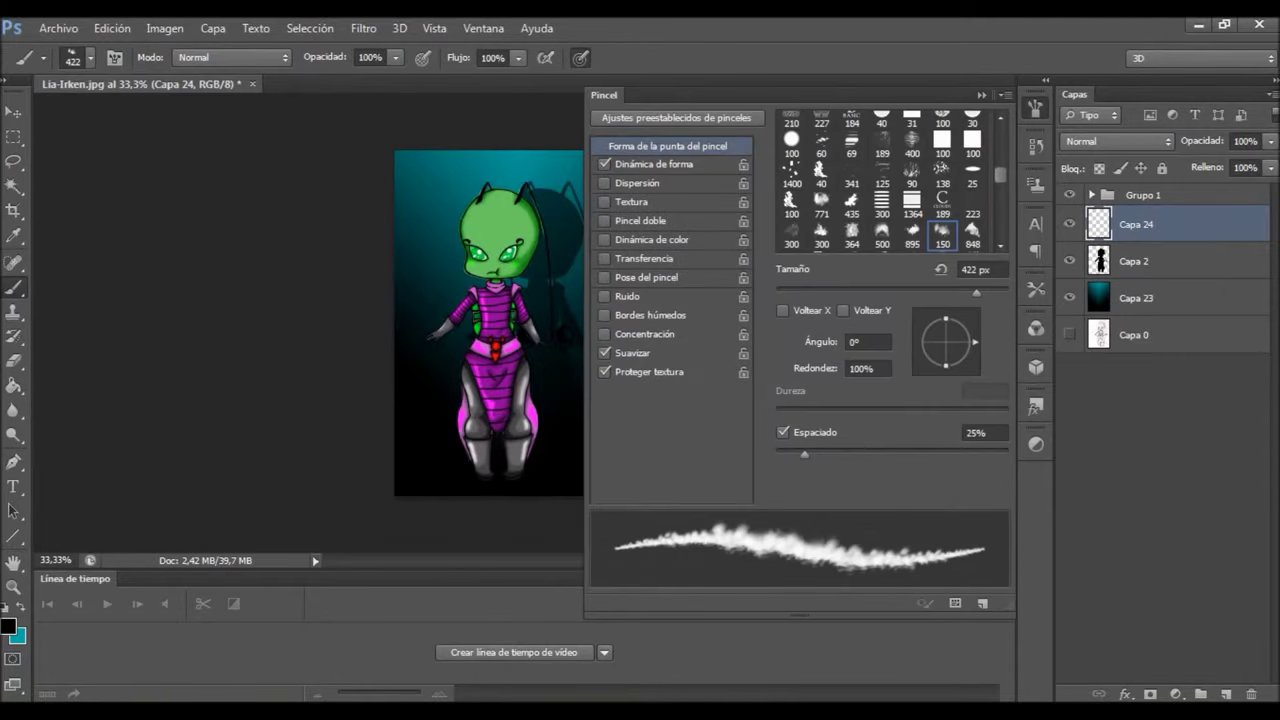
pyautogui.press('F5')
pyautogui.press('x')
pyautogui.moveTo(471, 466)
pyautogui.mouseDown()
pyautogui.moveTo(600, 460)
pyautogui.moveTo(430, 465)
pyautogui.mouseUp()
pyautogui.hotkey('ctrl', 'z')
pyautogui.click(90, 57)
pyautogui.press('Escape')
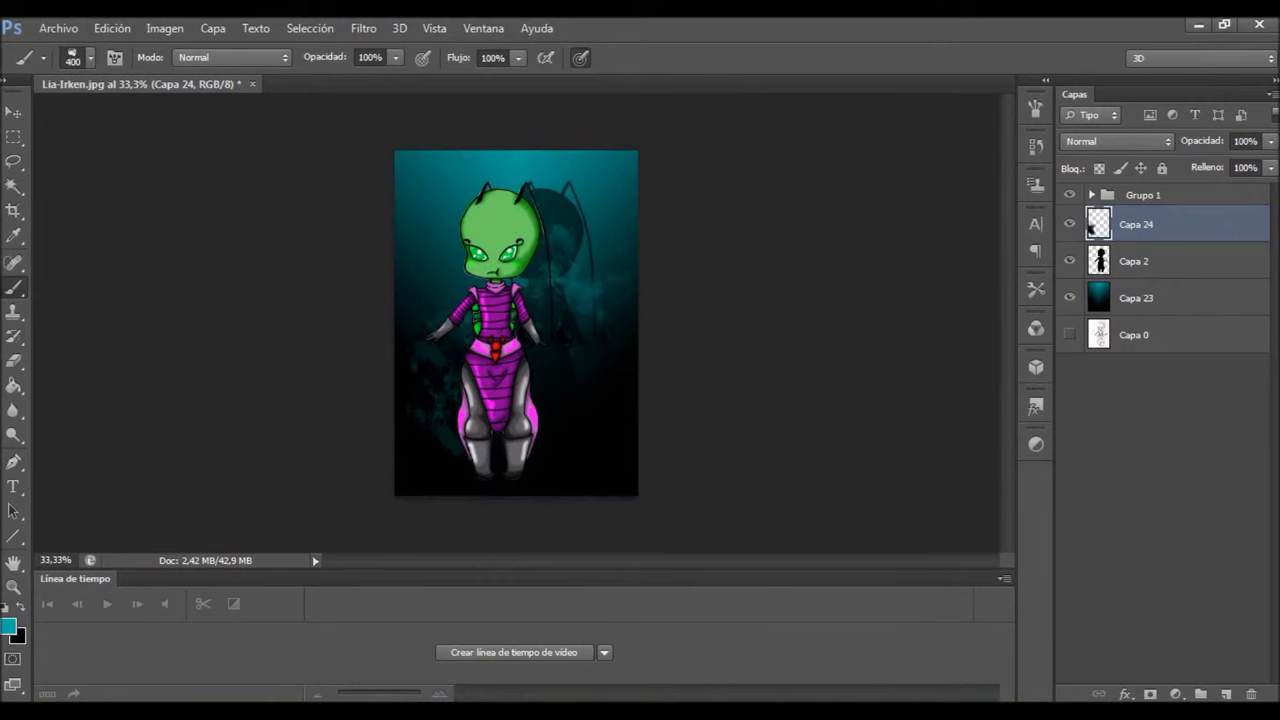
# Paint teal smoke patches on a new layer Capa 25 above Grupo 1, and add an empty layer Capa 26
pyautogui.hotkey('ctrl', 'shift', 'alt', 'n')
pyautogui.moveTo(1130, 203); pyautogui.dragTo(1130, 192)
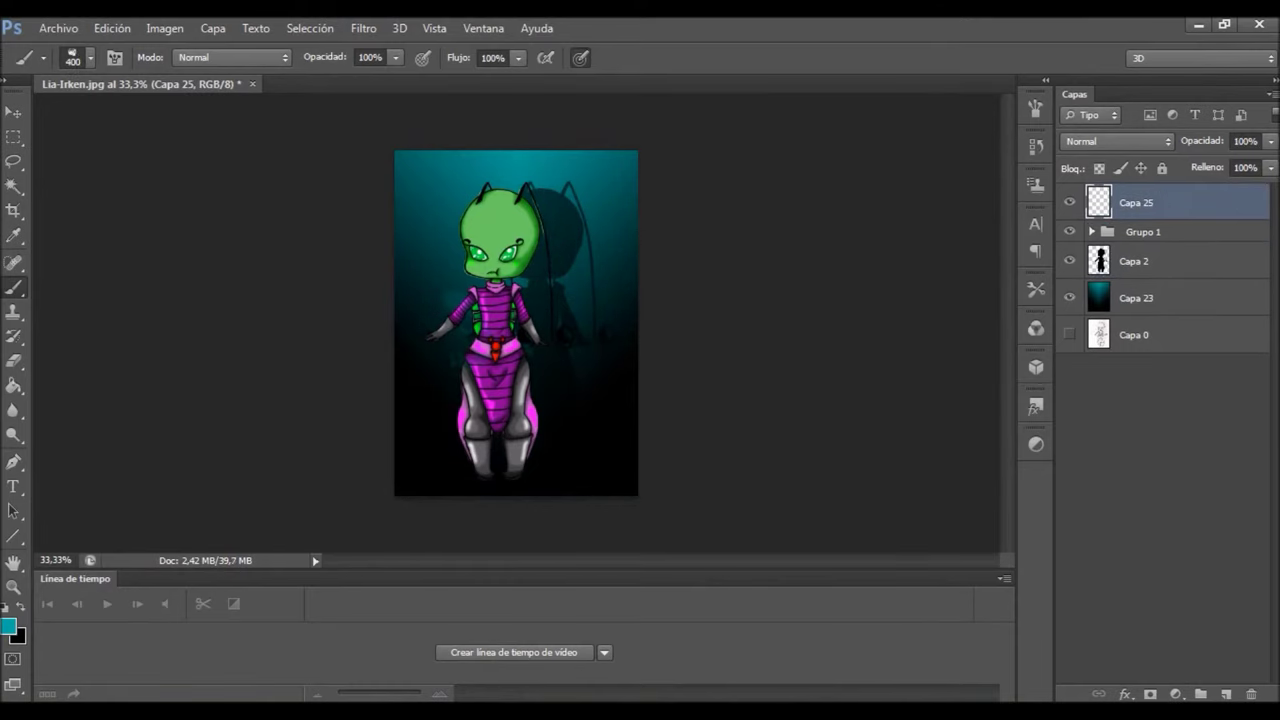
pyautogui.hotkey('ctrl', 'shift', 'alt', 'n')
# Paint a teal lace border along the canvas's top edge on Capa 26 with a 133 px lace brush
pyautogui.click(90, 57)
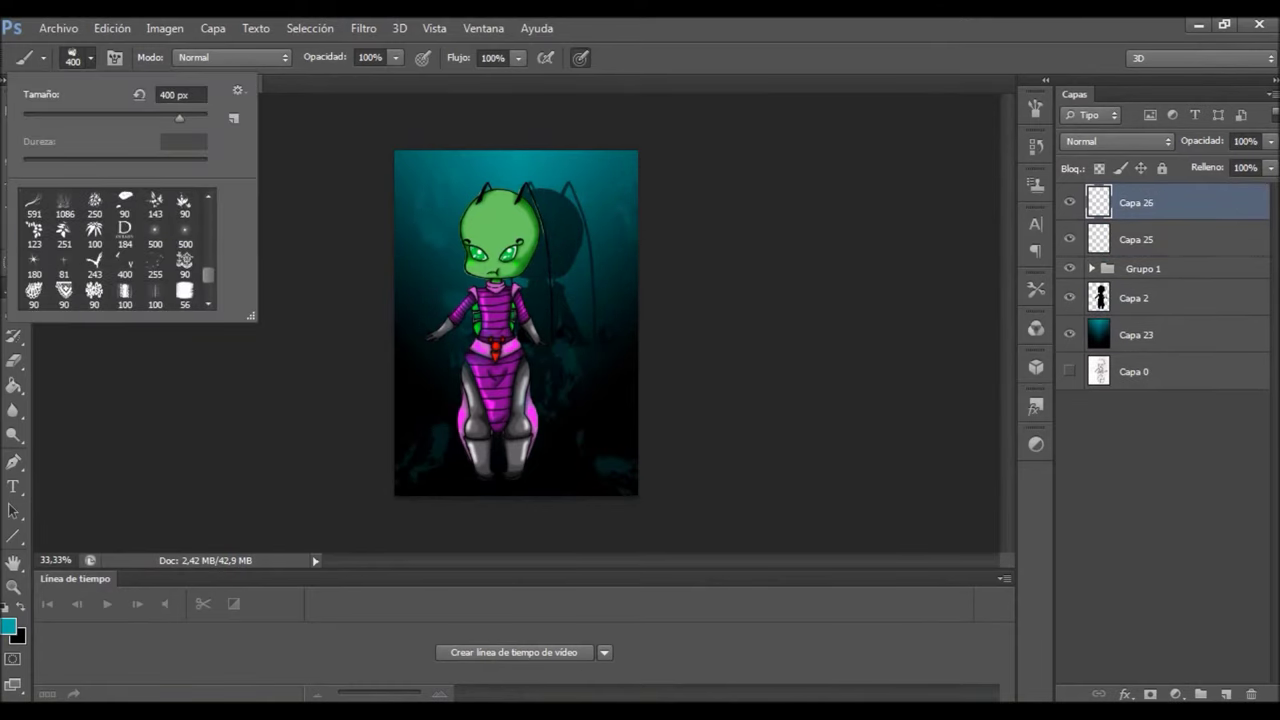
pyautogui.press('Escape')
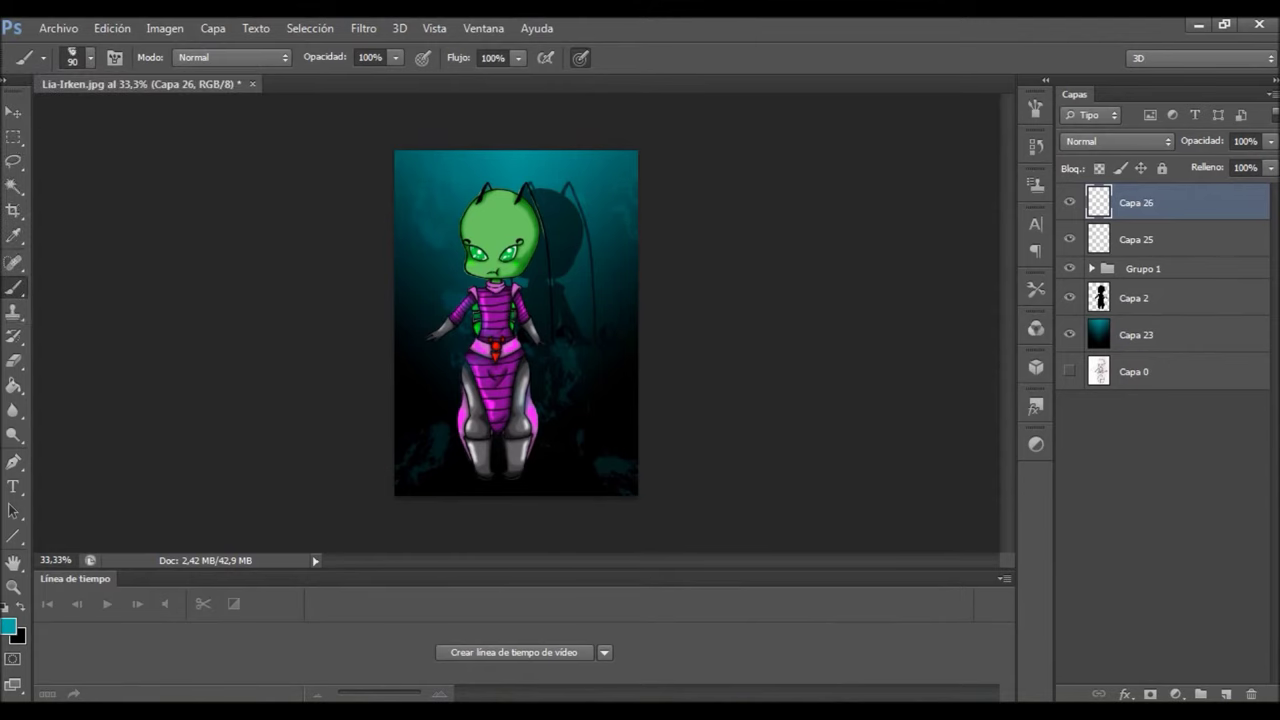
pyautogui.moveTo(396, 161); pyautogui.dragTo(638, 161)
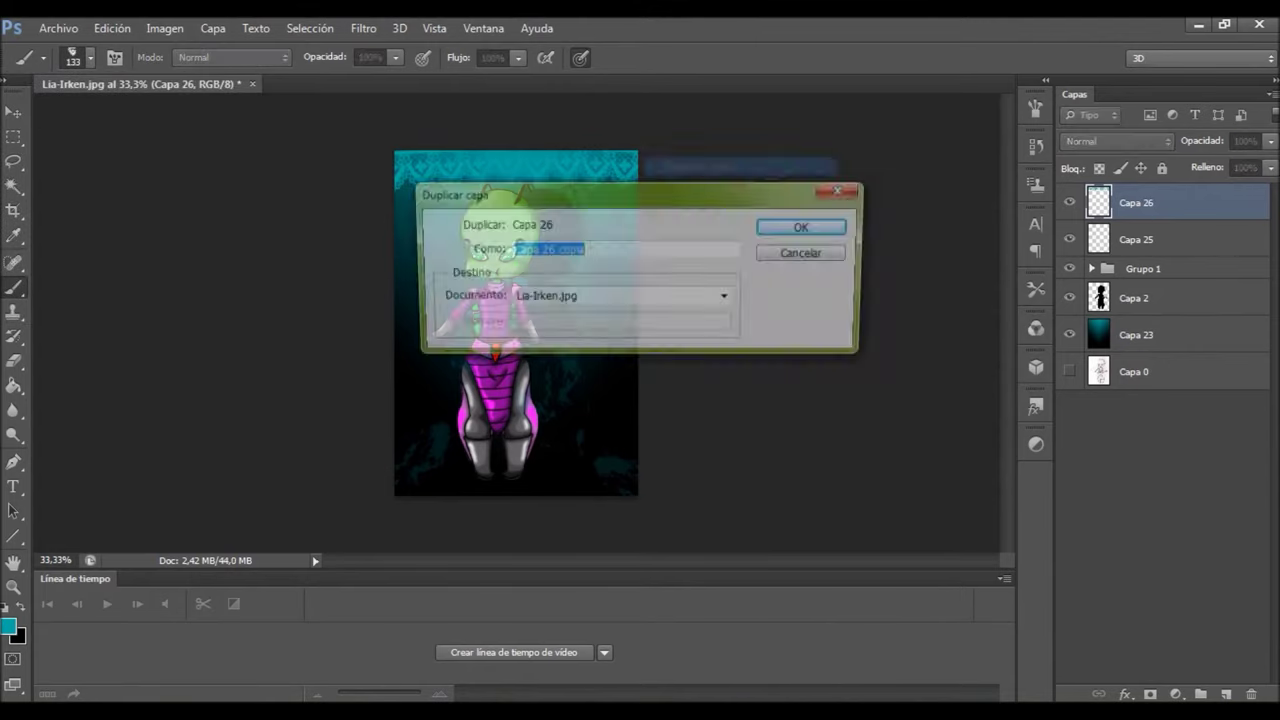
# Duplicate the lace border, flip the copy onto the canvas's bottom edge and merge it down into Capa 26
pyautogui.press('Return')
pyautogui.press('v')
pyautogui.rightClick(516, 152)
pyautogui.rightClick(676, 317)
pyautogui.press('Escape')
pyautogui.hotkey('ctrl', 't')
pyautogui.moveTo(516, 152); pyautogui.dragTo(516, 471)
pyautogui.press('Return')
pyautogui.hotkey('ctrl', 'e')
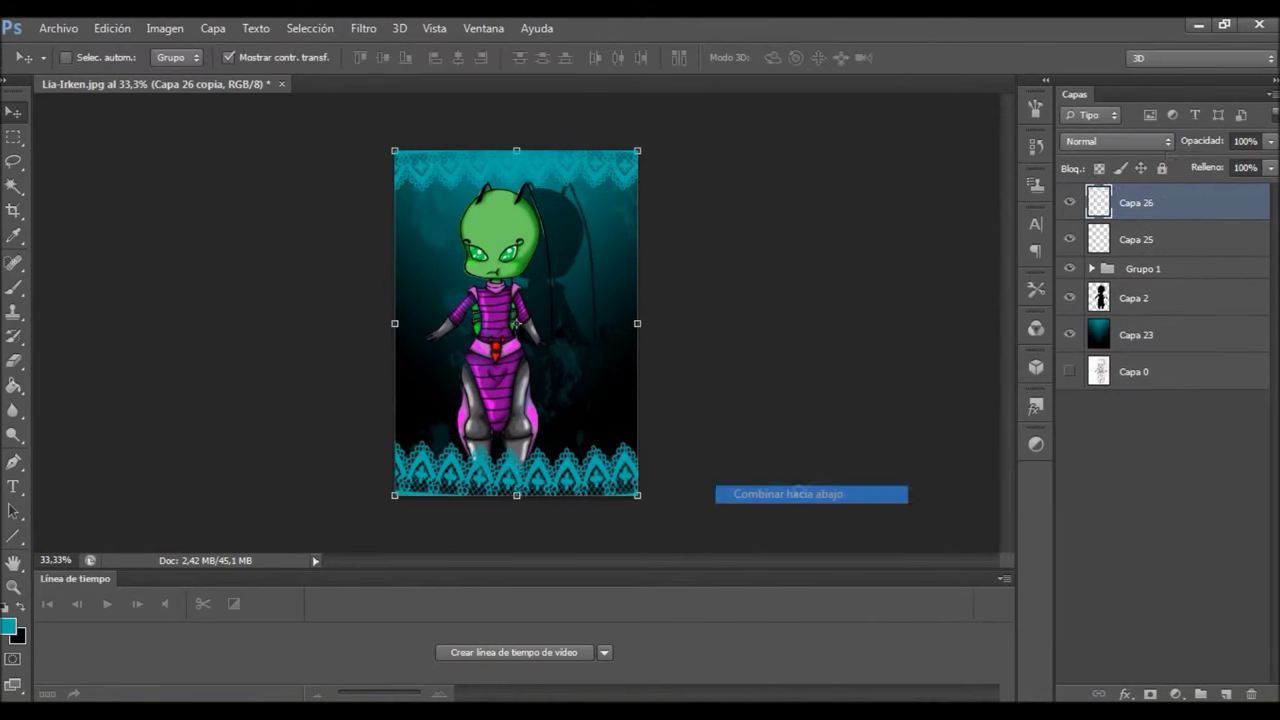
# Set the lace layer to 70% opacity and add a layer Capa 27 with Sobreexponer color blending
pyautogui.press('7')
pyautogui.hotkey('ctrl', 'shift', 'alt', 'n')
pyautogui.hotkey('alt', 'shift', 'd')
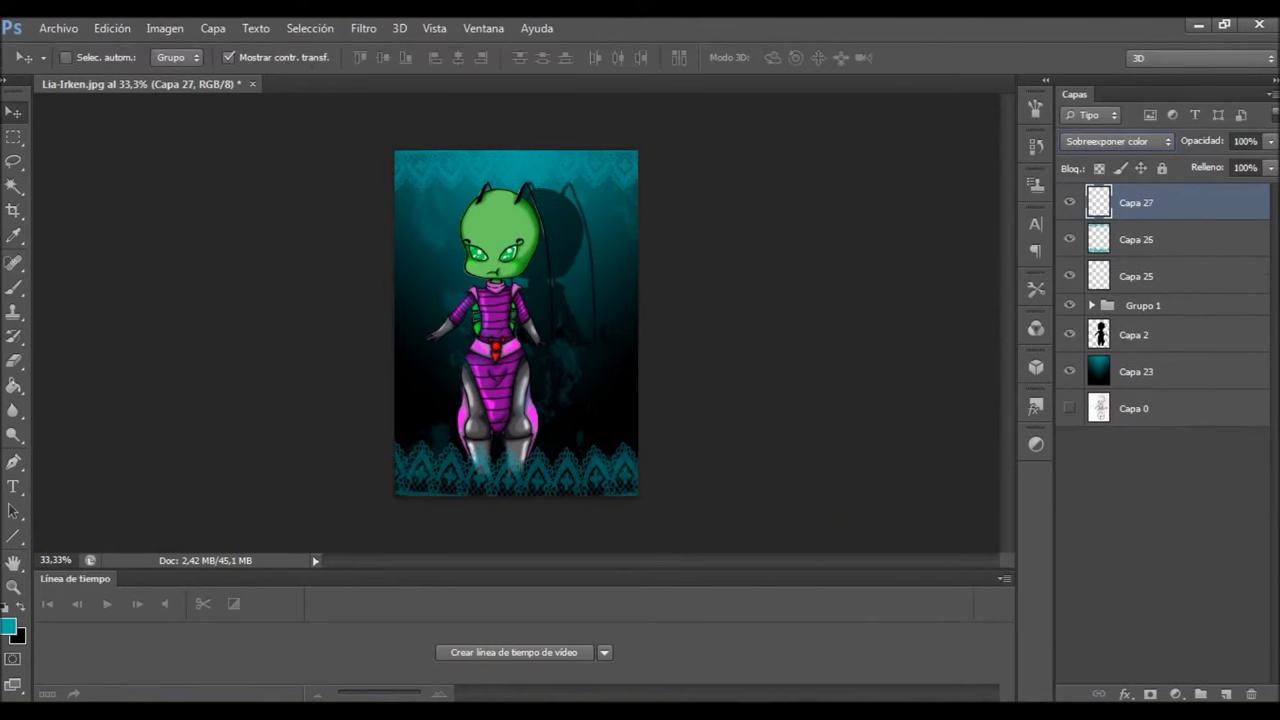
# Paint a black band across the canvas top with a 176 px brush and set Capa 27 to Superponer at 58% opacity
pyautogui.press('b')
pyautogui.click(90, 57)
pyautogui.moveTo(400, 172); pyautogui.dragTo(635, 172)
pyautogui.click(1117, 141)
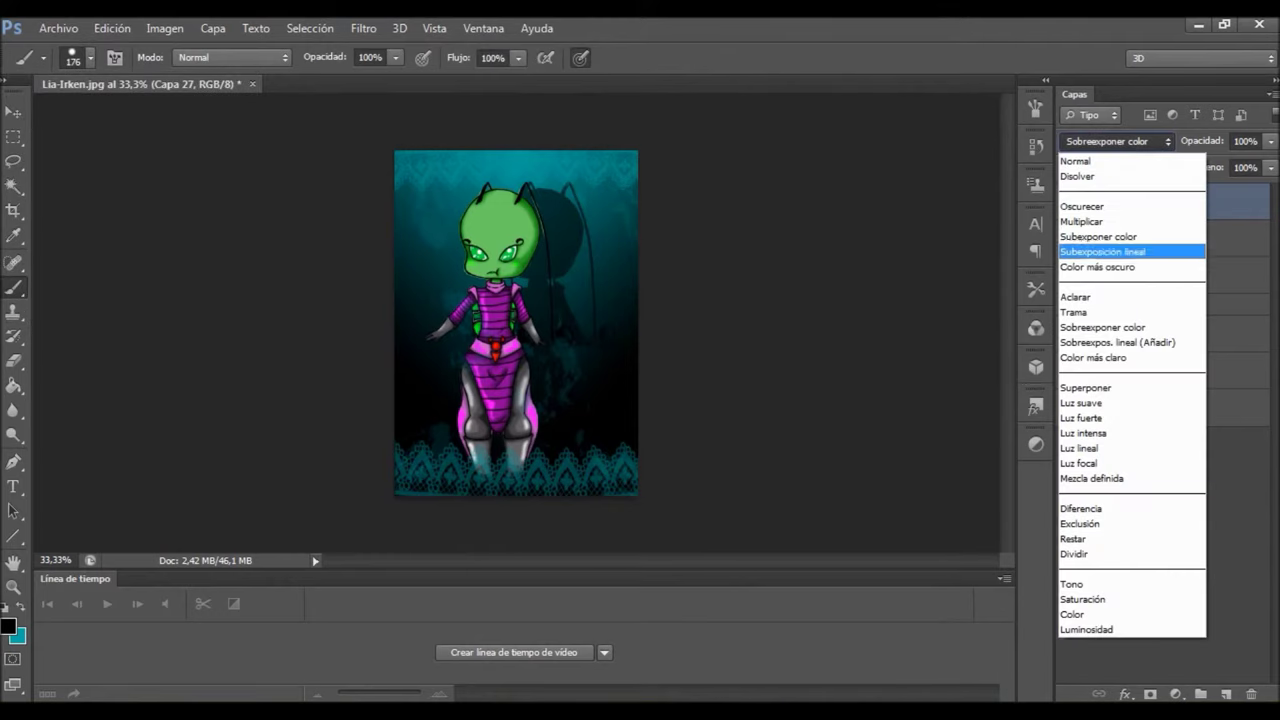
pyautogui.click(1100, 380)
pyautogui.moveTo(1270, 141); pyautogui.dragTo(1240, 165)
# Trim the lower part of the black band with a 164 px eraser and set Capa 27 to 80% opacity
pyautogui.press('r')
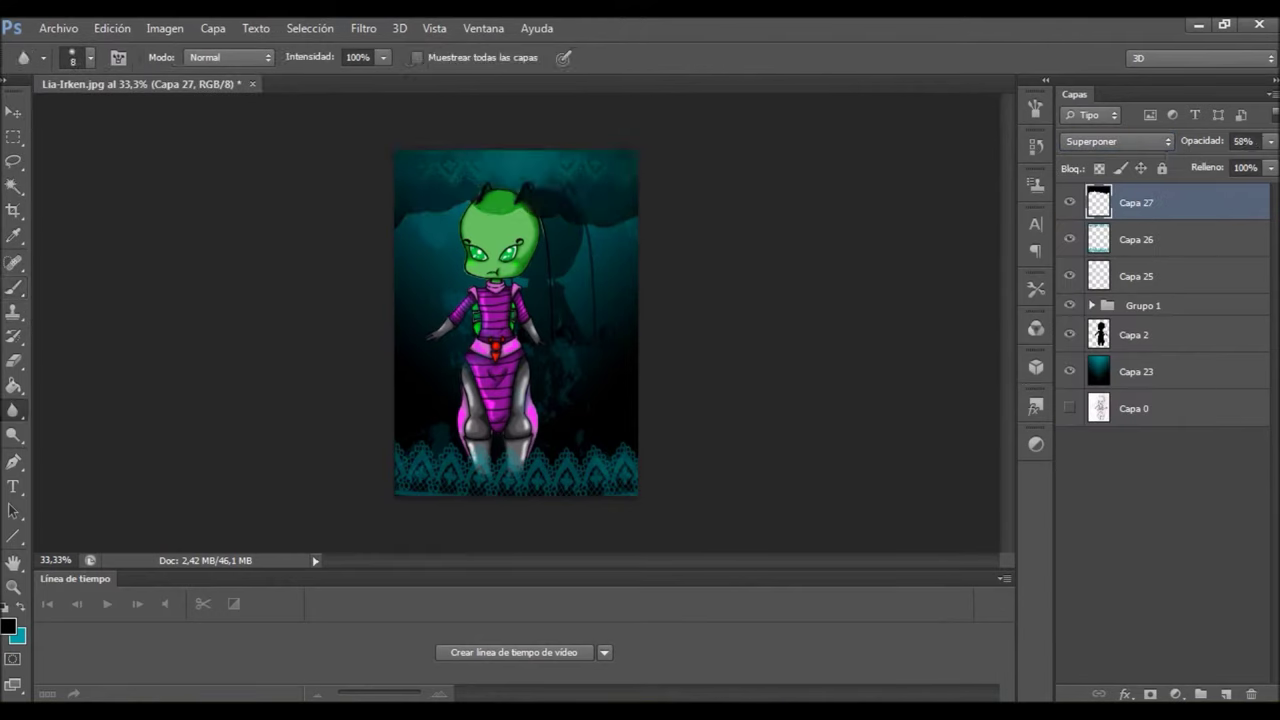
pyautogui.press('0')
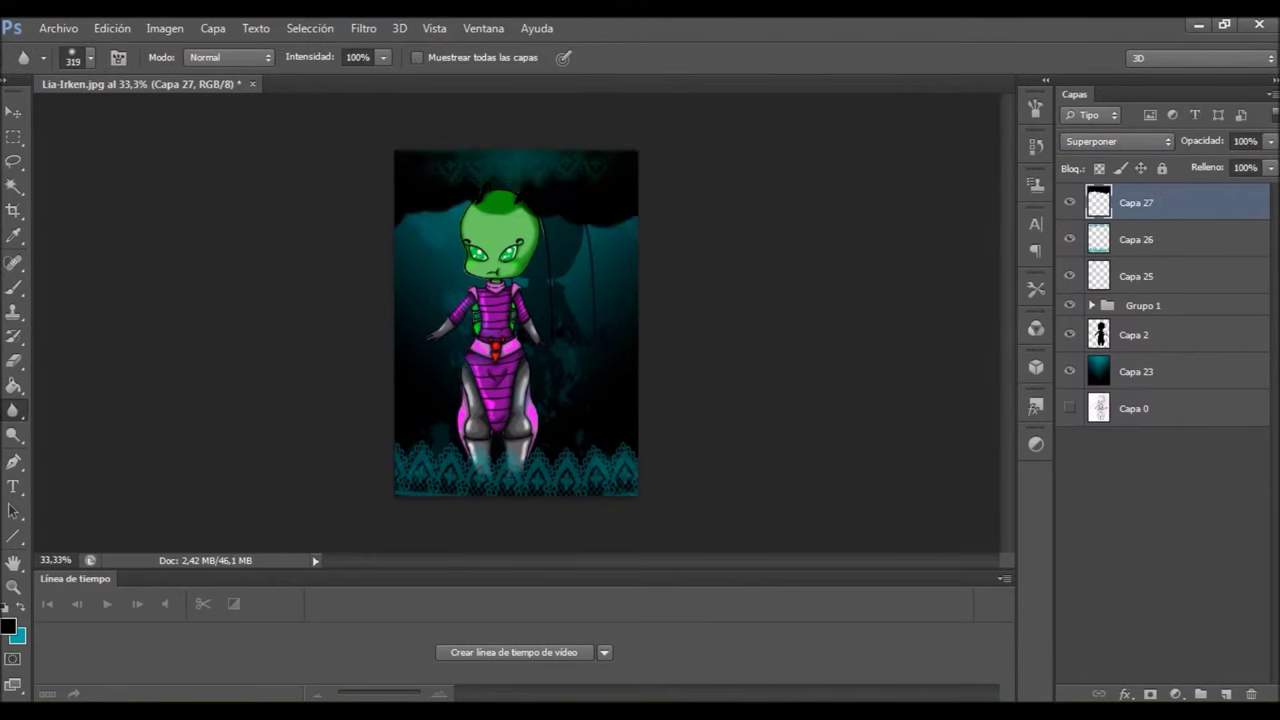
pyautogui.press('e')
pyautogui.click(90, 57)
pyautogui.moveTo(400, 206); pyautogui.dragTo(636, 206)
pyautogui.press('r')
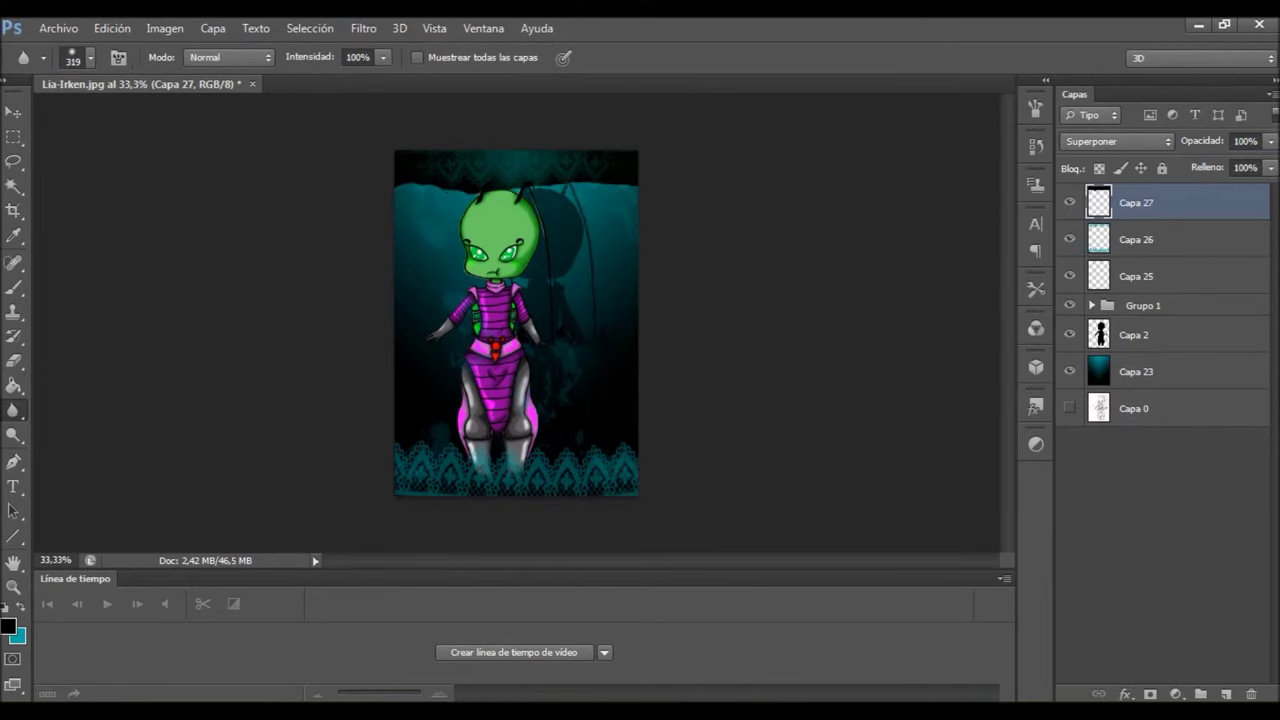
pyautogui.moveTo(1270, 141); pyautogui.dragTo(1250, 165)
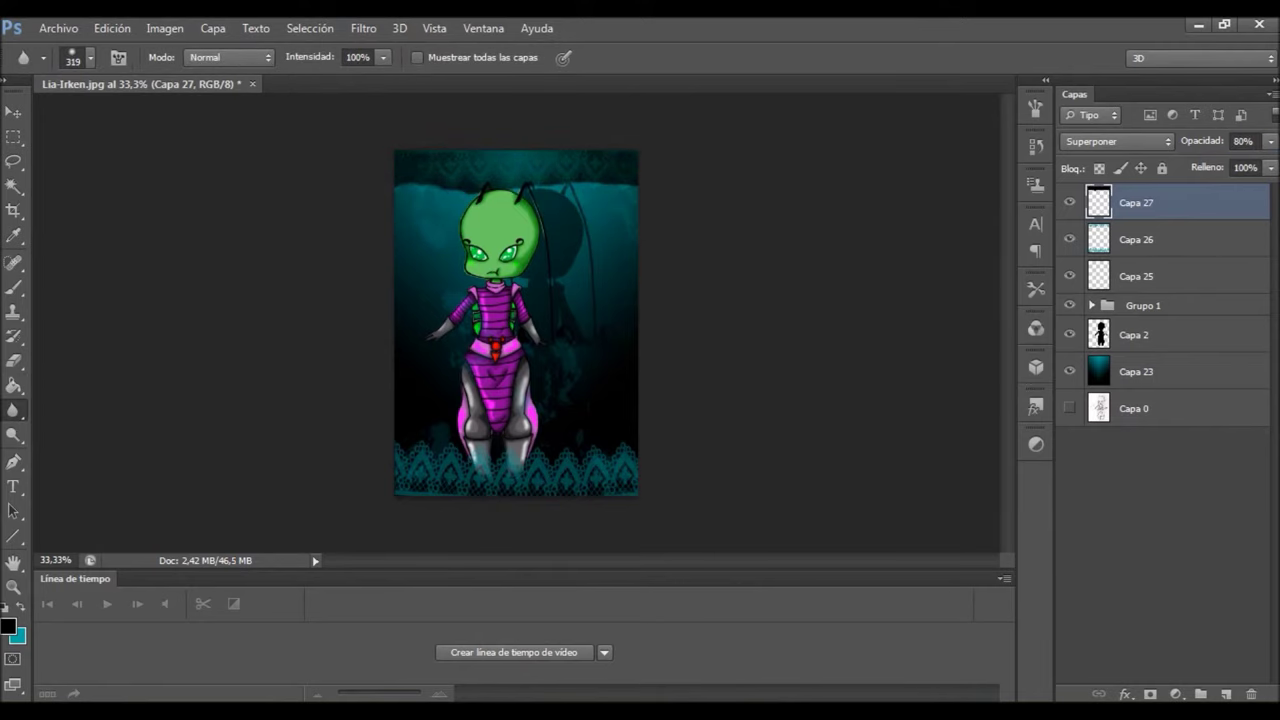
# Undo the black band, the bottom lace copy and the top lace border, back to an empty Capa 26
pyautogui.hotkey('ctrl', 'alt', 'z')
pyautogui.hotkey('ctrl', 'alt', 'z')
pyautogui.hotkey('ctrl', 'alt', 'z')
pyautogui.hotkey('ctrl', 'alt', 'z')
pyautogui.press('e')
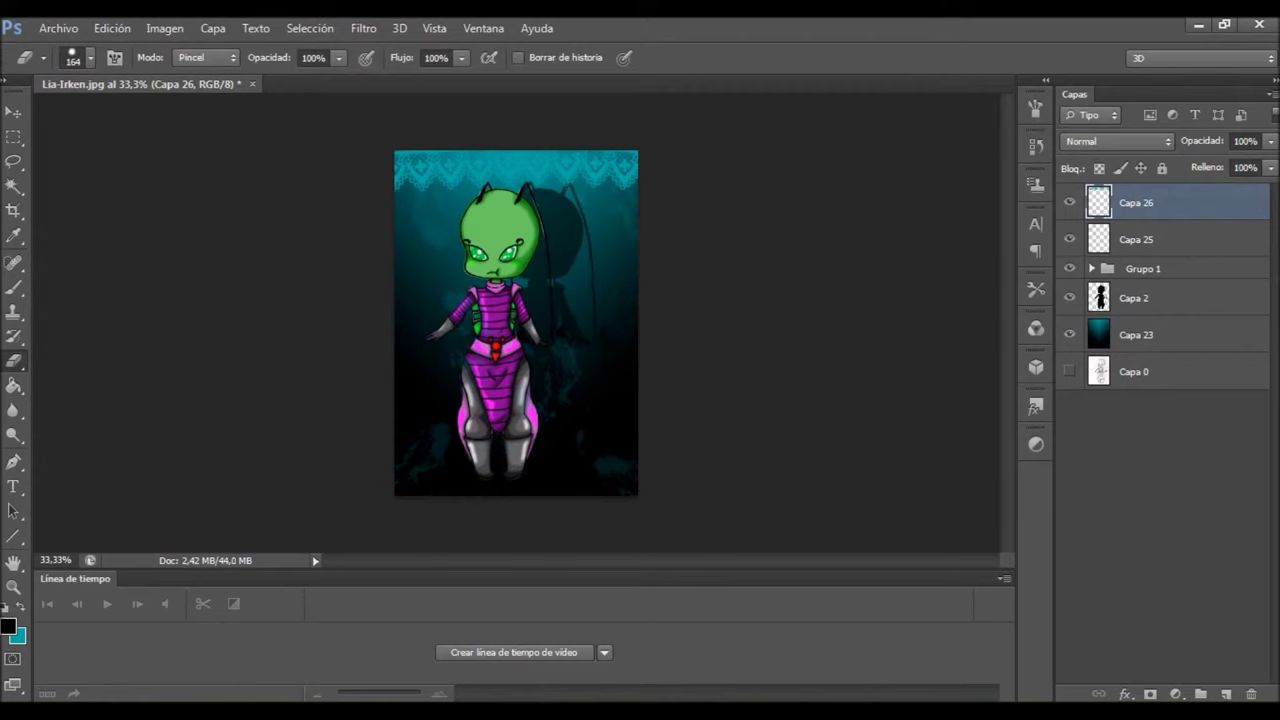
pyautogui.hotkey('ctrl', 'alt', 'z')
pyautogui.click(90, 57)
pyautogui.scroll(-5, 118, 248)
pyautogui.doubleClick(155, 240)
pyautogui.click(90, 57)
pyautogui.write('189')
pyautogui.press('Return')
pyautogui.click(1251, 693)
pyautogui.press('Escape')
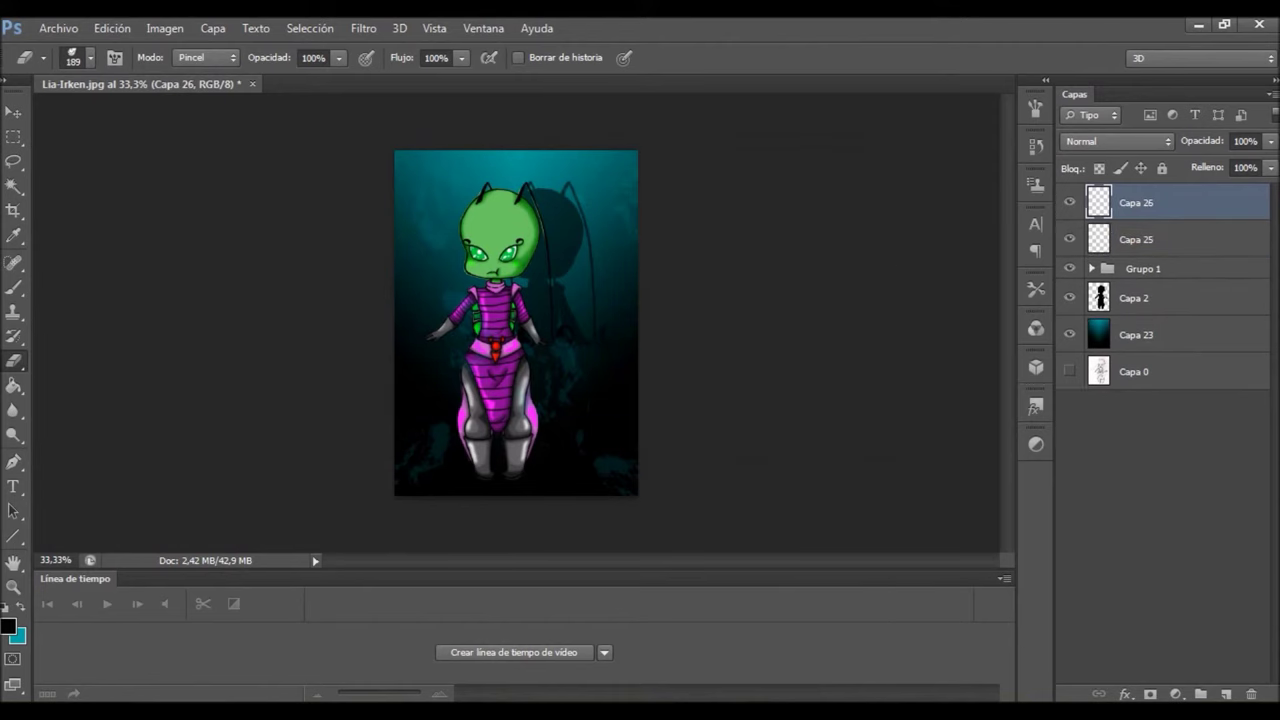
# Paint a black scalloped lace border along the canvas's top edge on Capa 26 and choose a different 100 px brush tip
pyautogui.press('b')
pyautogui.press('x')
pyautogui.click(90, 57)
pyautogui.doubleClick(34, 215)
pyautogui.moveTo(405, 165); pyautogui.dragTo(625, 165)
pyautogui.click(90, 57)
pyautogui.doubleClick(34, 200)
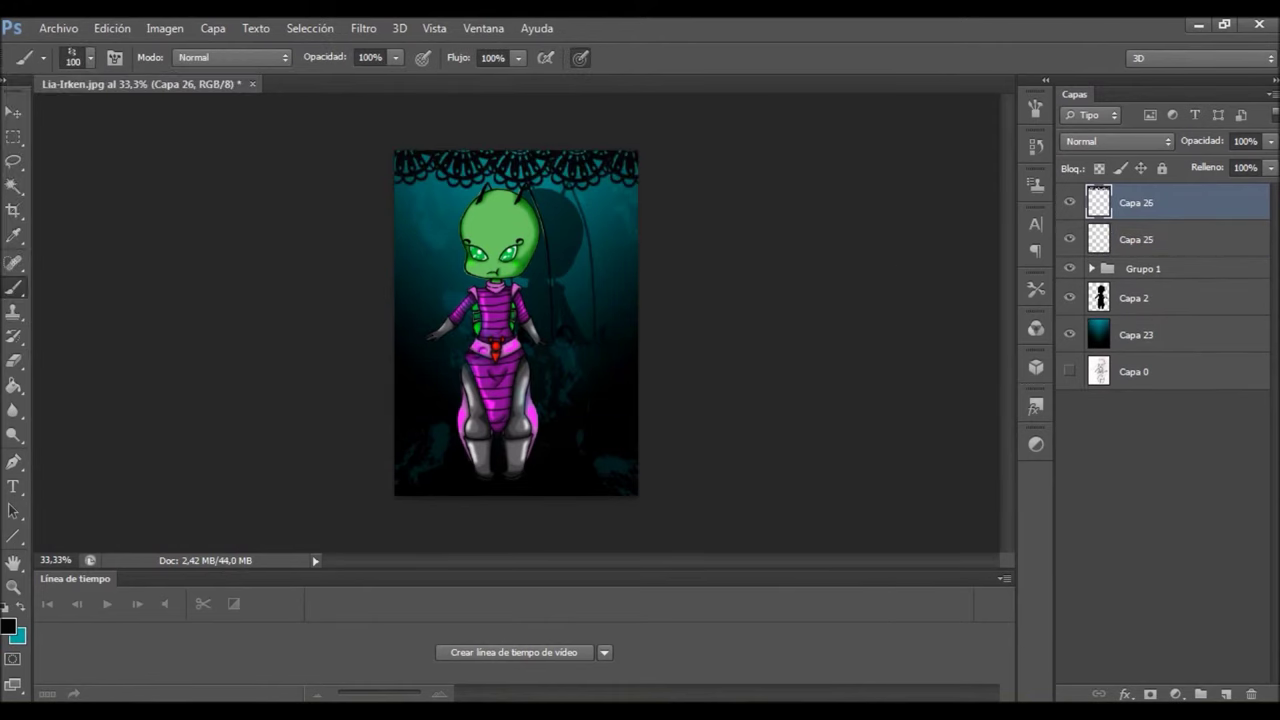
# Stamp teal bare branches across the lower half of the canvas on Capa 26 with the 1086 px branch brush
pyautogui.click(90, 57)
pyautogui.scroll(-3, 115, 245)
pyautogui.click(64, 215)
pyautogui.press('Return')
pyautogui.press('x')
pyautogui.click(516, 430)
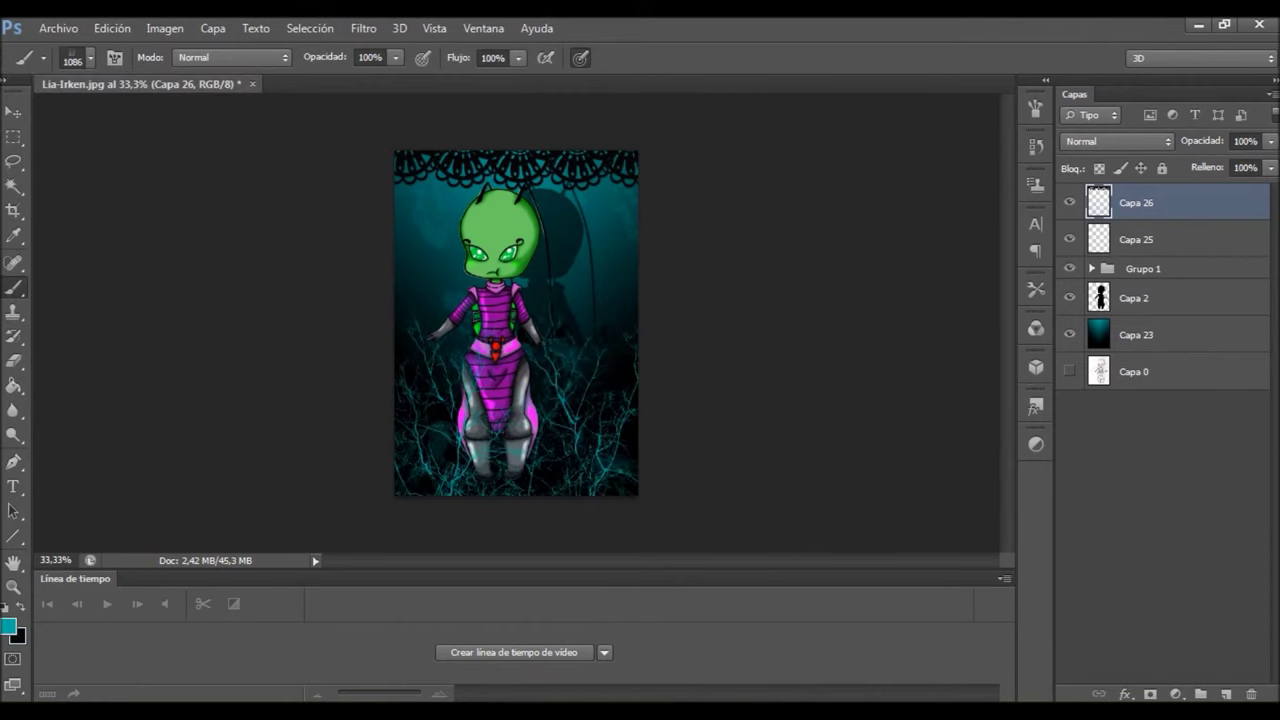
# Duplicate Capa 26, shift the copy slightly sideways beneath the original and lower its opacity
pyautogui.hotkey('ctrl', 'j')
pyautogui.press('v')
pyautogui.moveTo(585, 388); pyautogui.dragTo(592, 388)
pyautogui.hotkey('ctrl', '[')
pyautogui.press('8')
pyautogui.press('3')
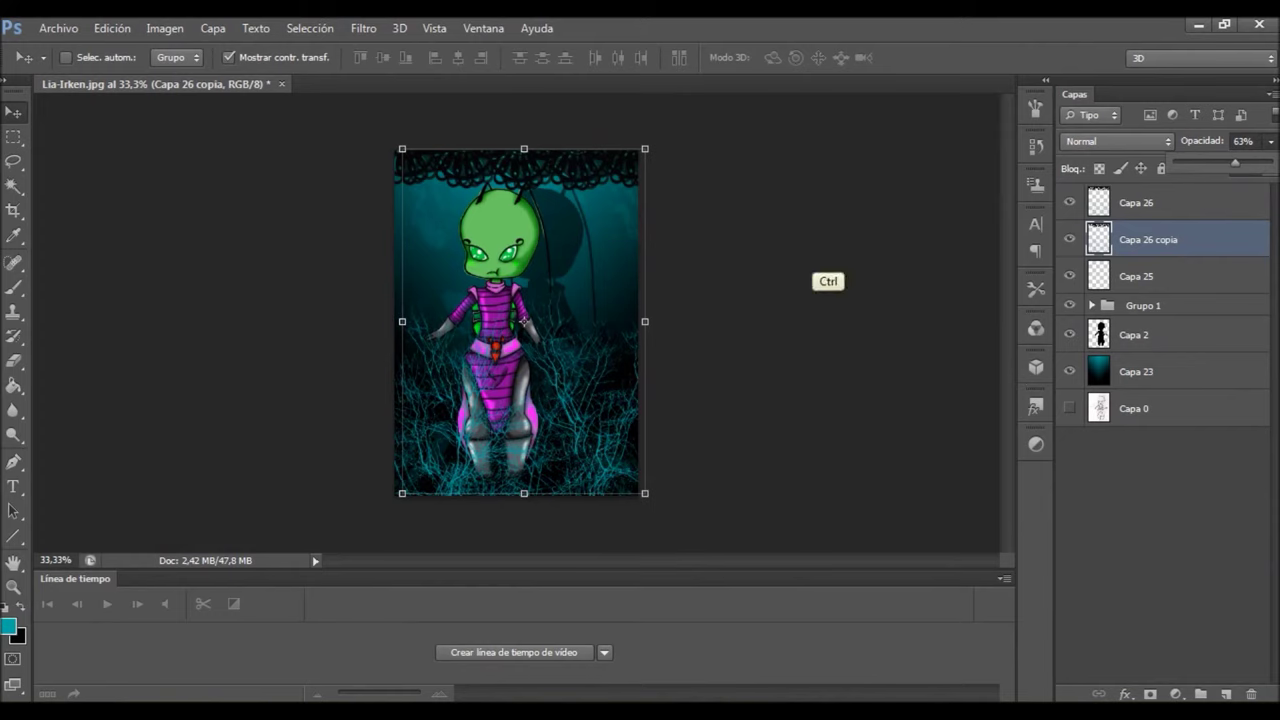
pyautogui.press('3')
pyautogui.press('5')
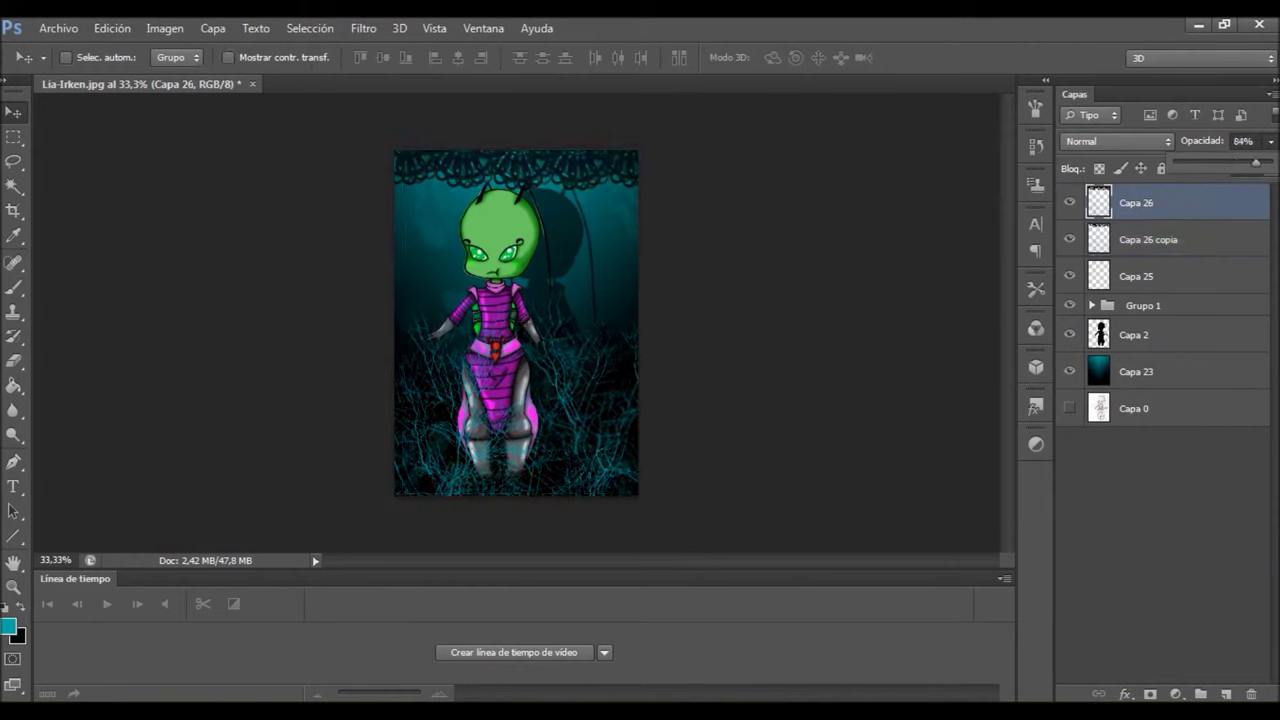
pyautogui.click(1143, 305)
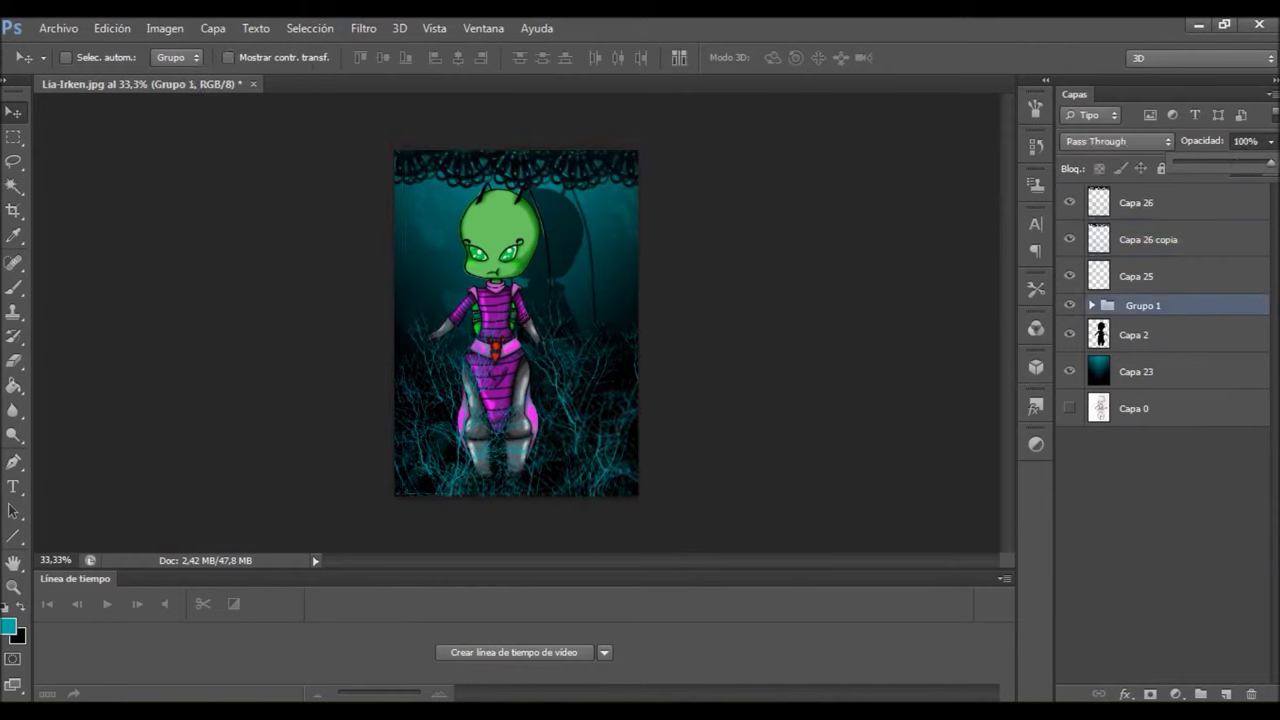
pyautogui.press('w')
pyautogui.click(1134, 335)
pyautogui.click(1143, 305)
pyautogui.click(1092, 305)
pyautogui.click(1176, 356)
pyautogui.keyDown('ctrl'); pyautogui.click(1128, 356); pyautogui.keyUp('ctrl')
pyautogui.hotkey('ctrl', 'd')
pyautogui.click(1092, 305)
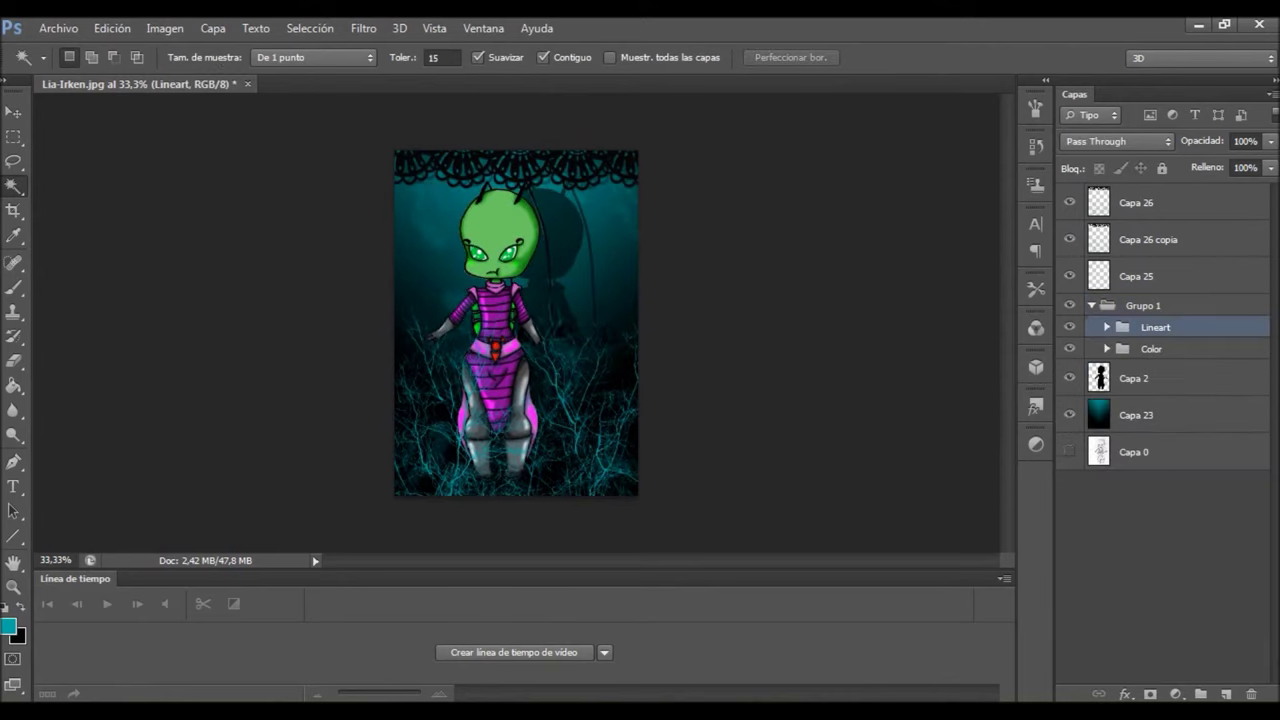
pyautogui.click(1134, 335)
pyautogui.keyDown('ctrl'); pyautogui.click(1099, 335); pyautogui.keyUp('ctrl')
pyautogui.press('Delete')
pyautogui.hotkey('ctrl', 'd')
pyautogui.press('v')
pyautogui.hotkey('ctrl', 'alt', 'z')
pyautogui.hotkey('ctrl', 'alt', 'z')
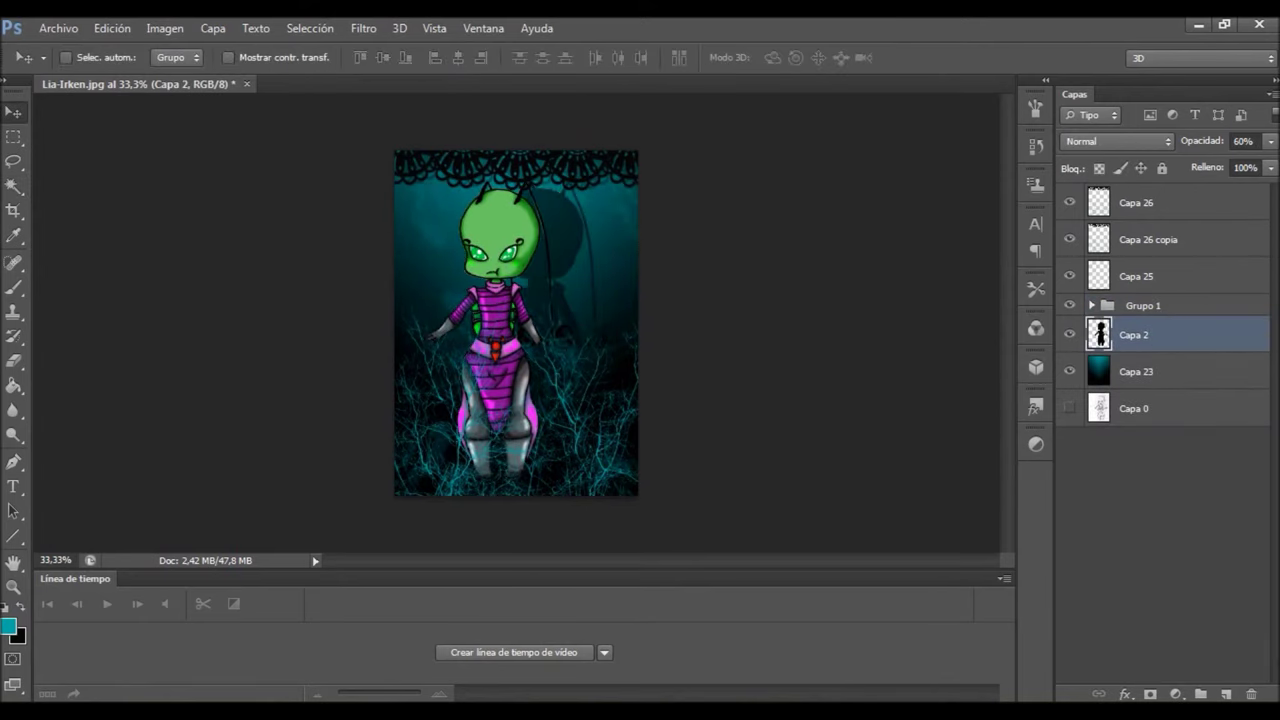
# In the piel group, merge Capa 4 and Capa 3 down into Capa 1 and make Capa 5 visible
pyautogui.press('z')
pyautogui.hotkey('ctrl', '1')
pyautogui.scroll(3, 547, 323)
pyautogui.click(1092, 305)
pyautogui.click(1122, 435)
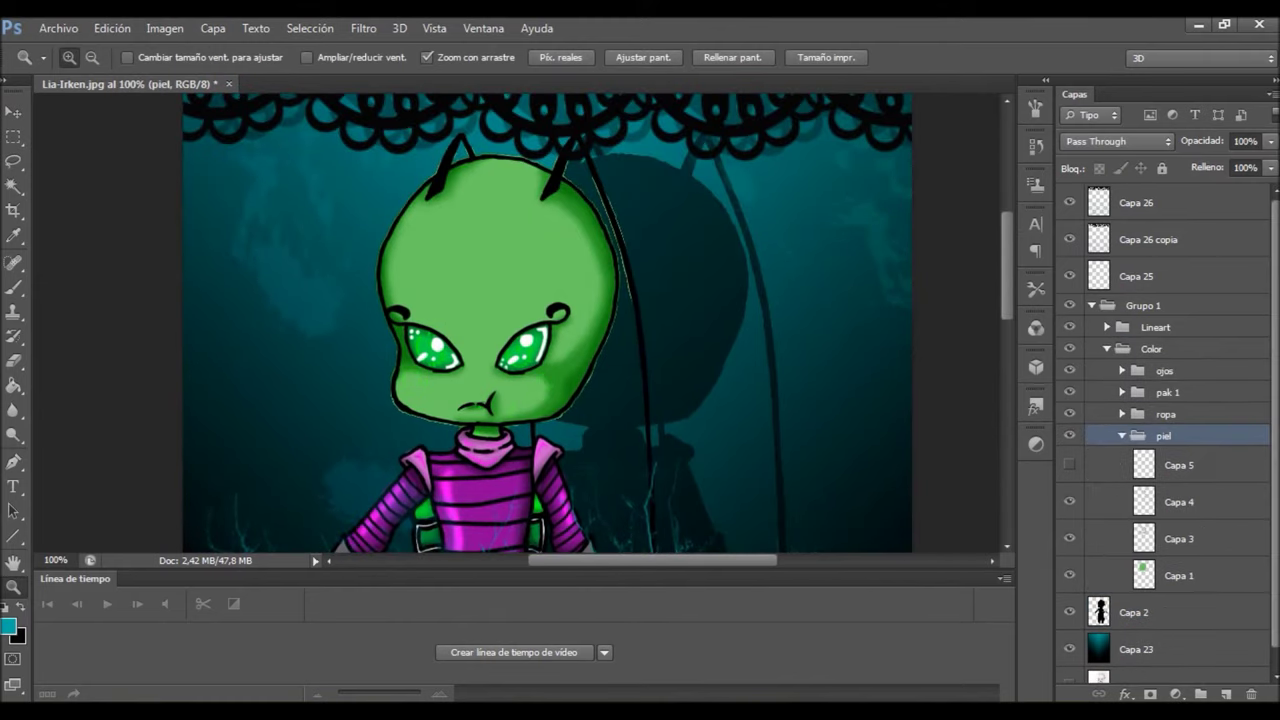
pyautogui.rightClick(1178, 501)
pyautogui.press('Escape')
# Erase the green skin colour spilling outside the head outline on Capa 1 with a 42 px eraser
pyautogui.press('e')
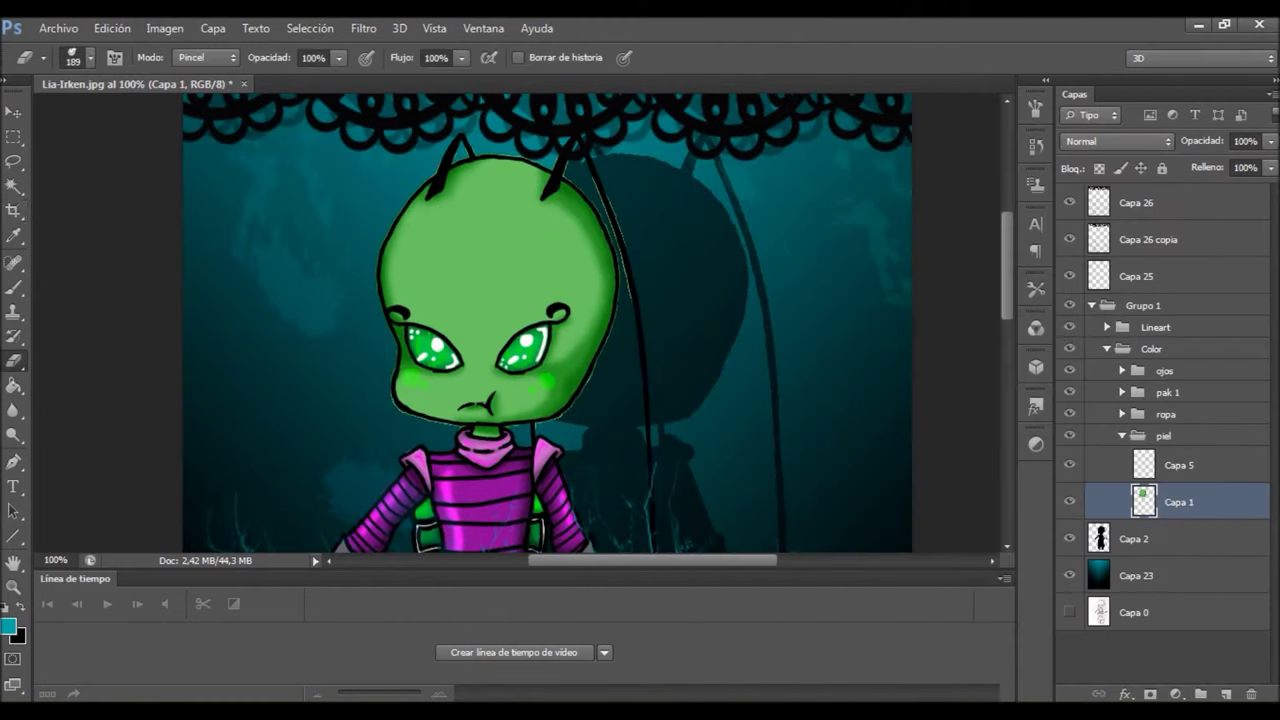
pyautogui.click(80, 57)
pyautogui.write('42')
pyautogui.press('Return')
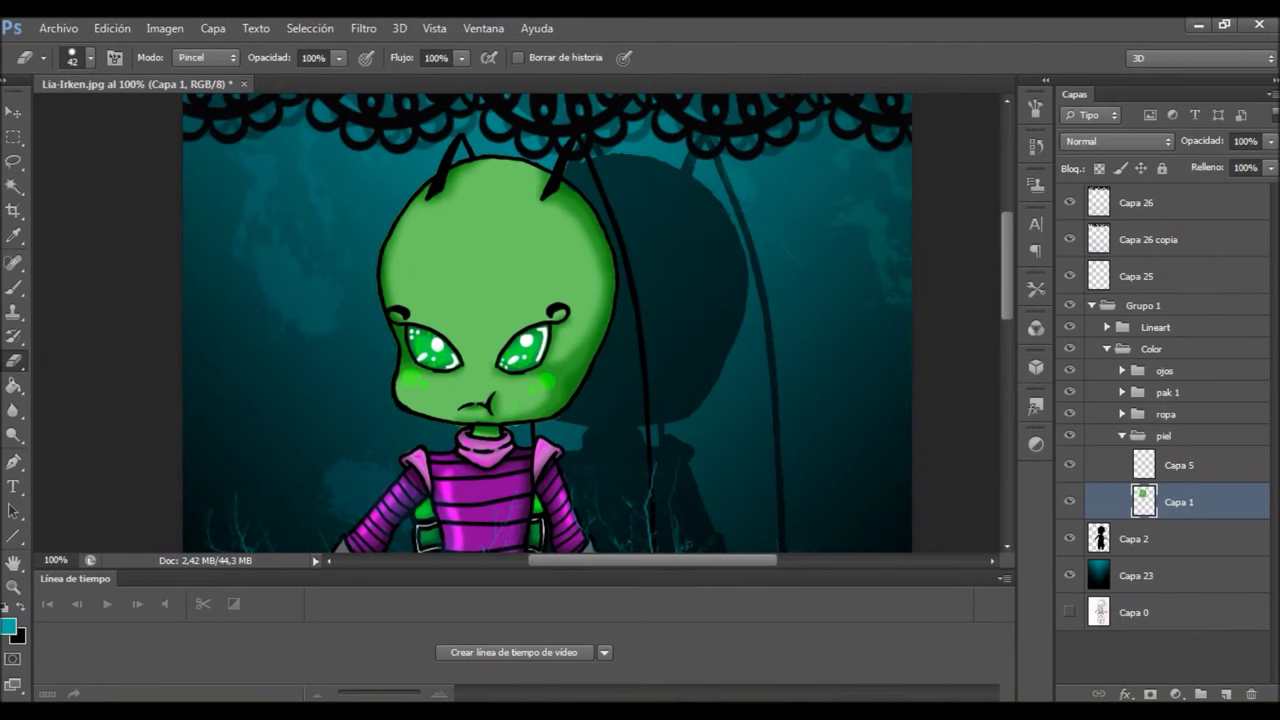
# Clean up the green spill beneath the chin line on Capa 1 with a 1 px eraser
pyautogui.scroll(4, 499, 432)
pyautogui.click(80, 57)
pyautogui.write('1')
pyautogui.press('Return')
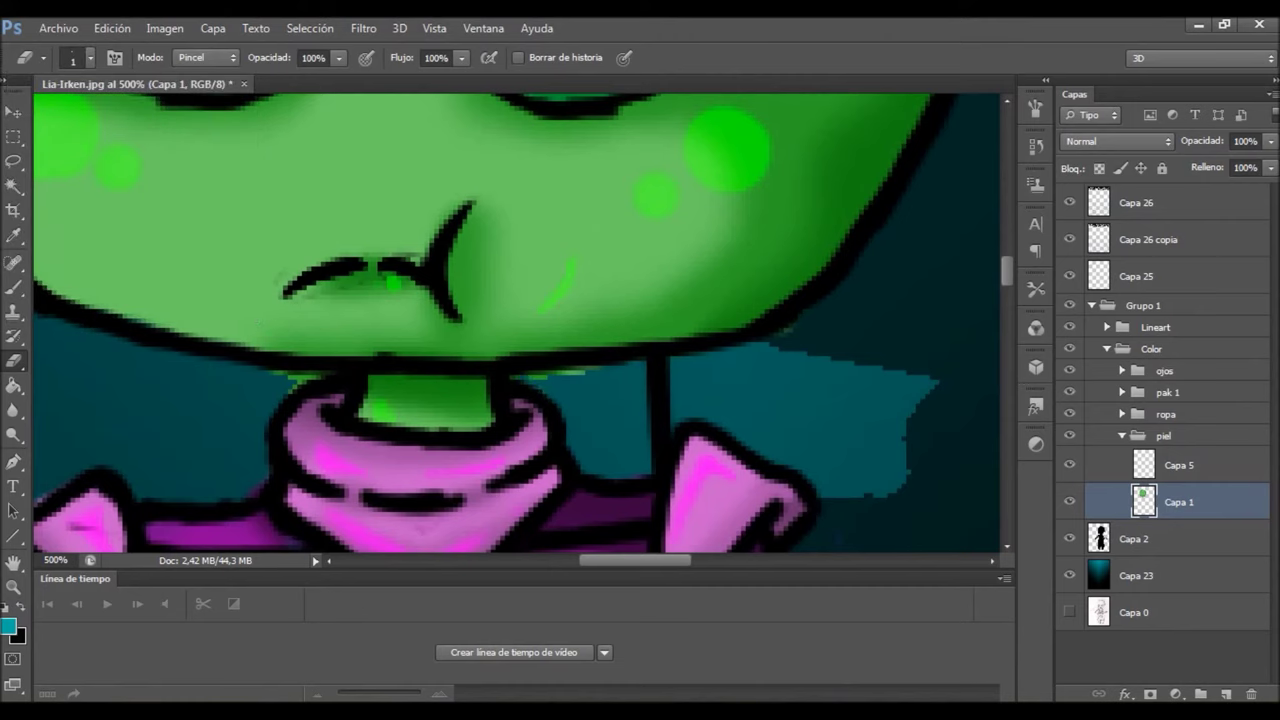
pyautogui.press('z')
pyautogui.scroll(-7, 516, 323)
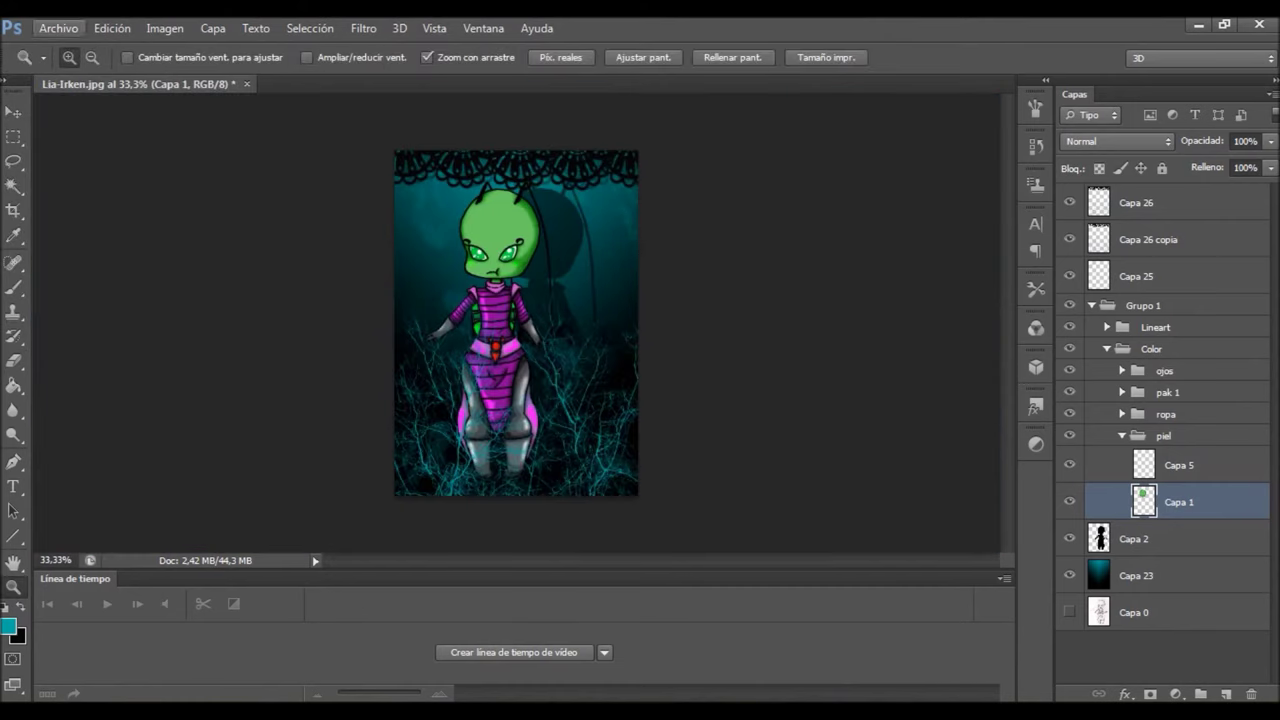